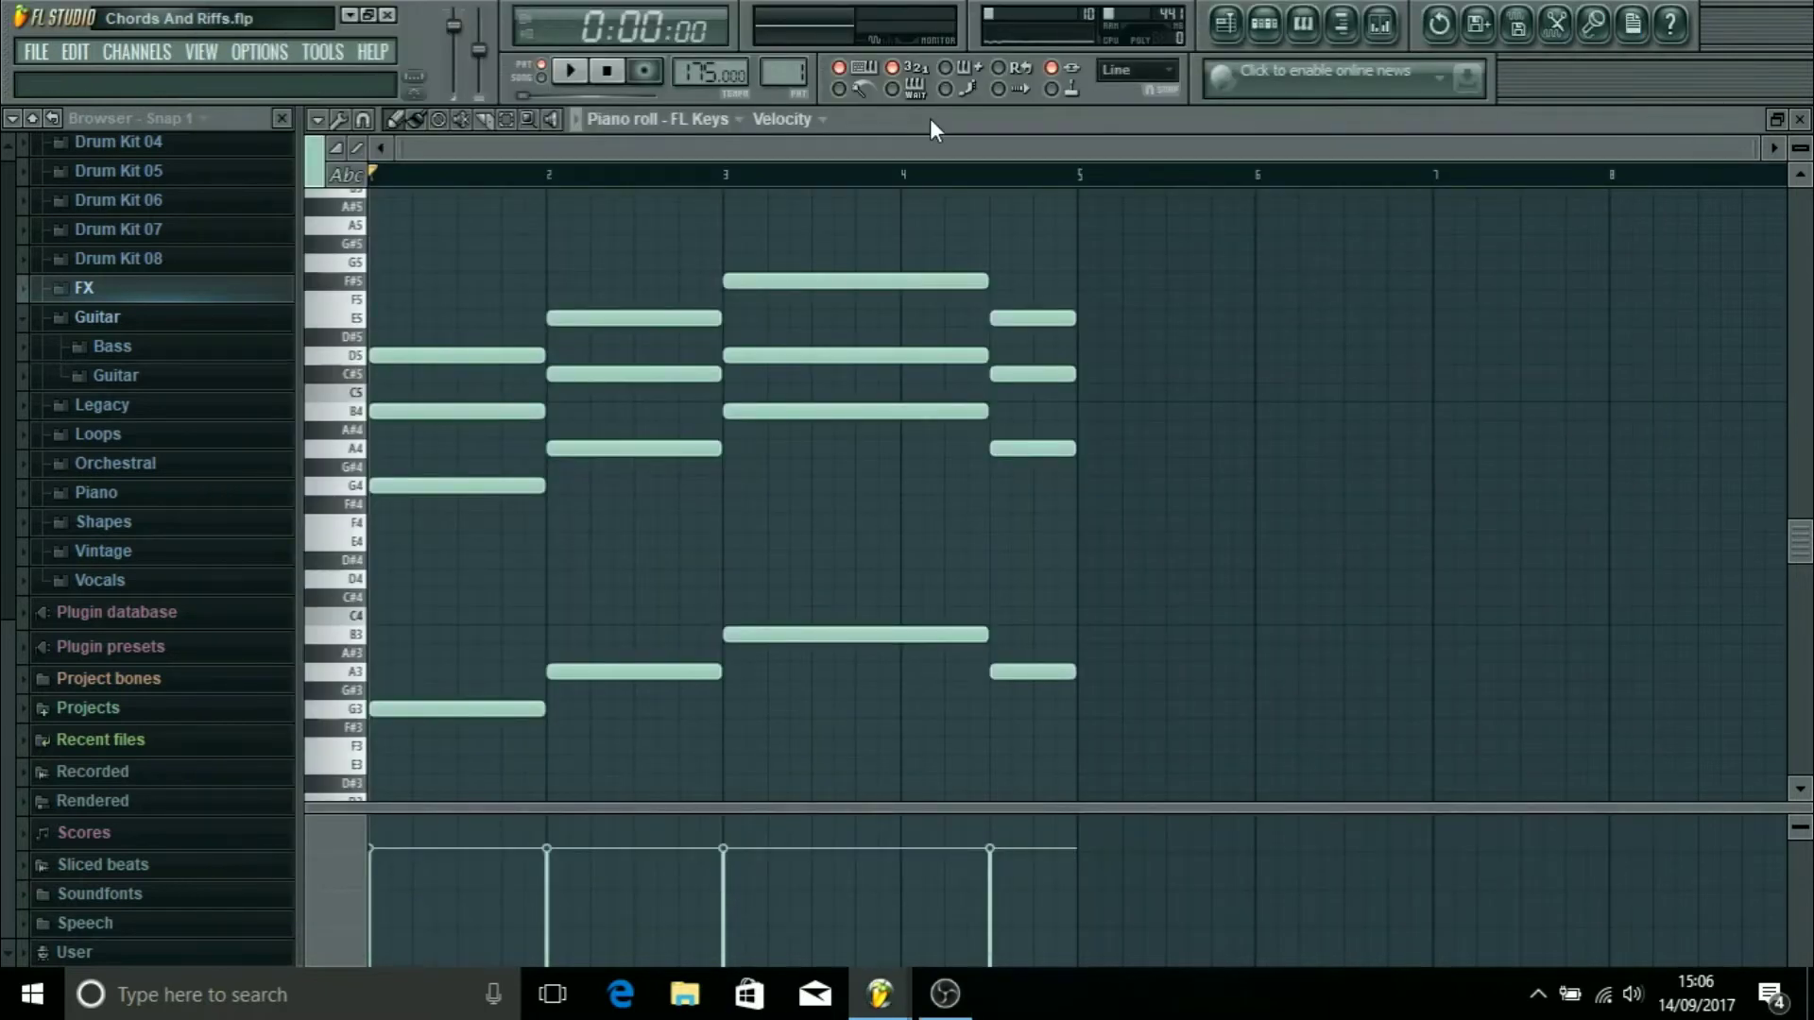
Step: Play the FL Keys chord progression in the piano roll and stop it
left_click(319, 119)
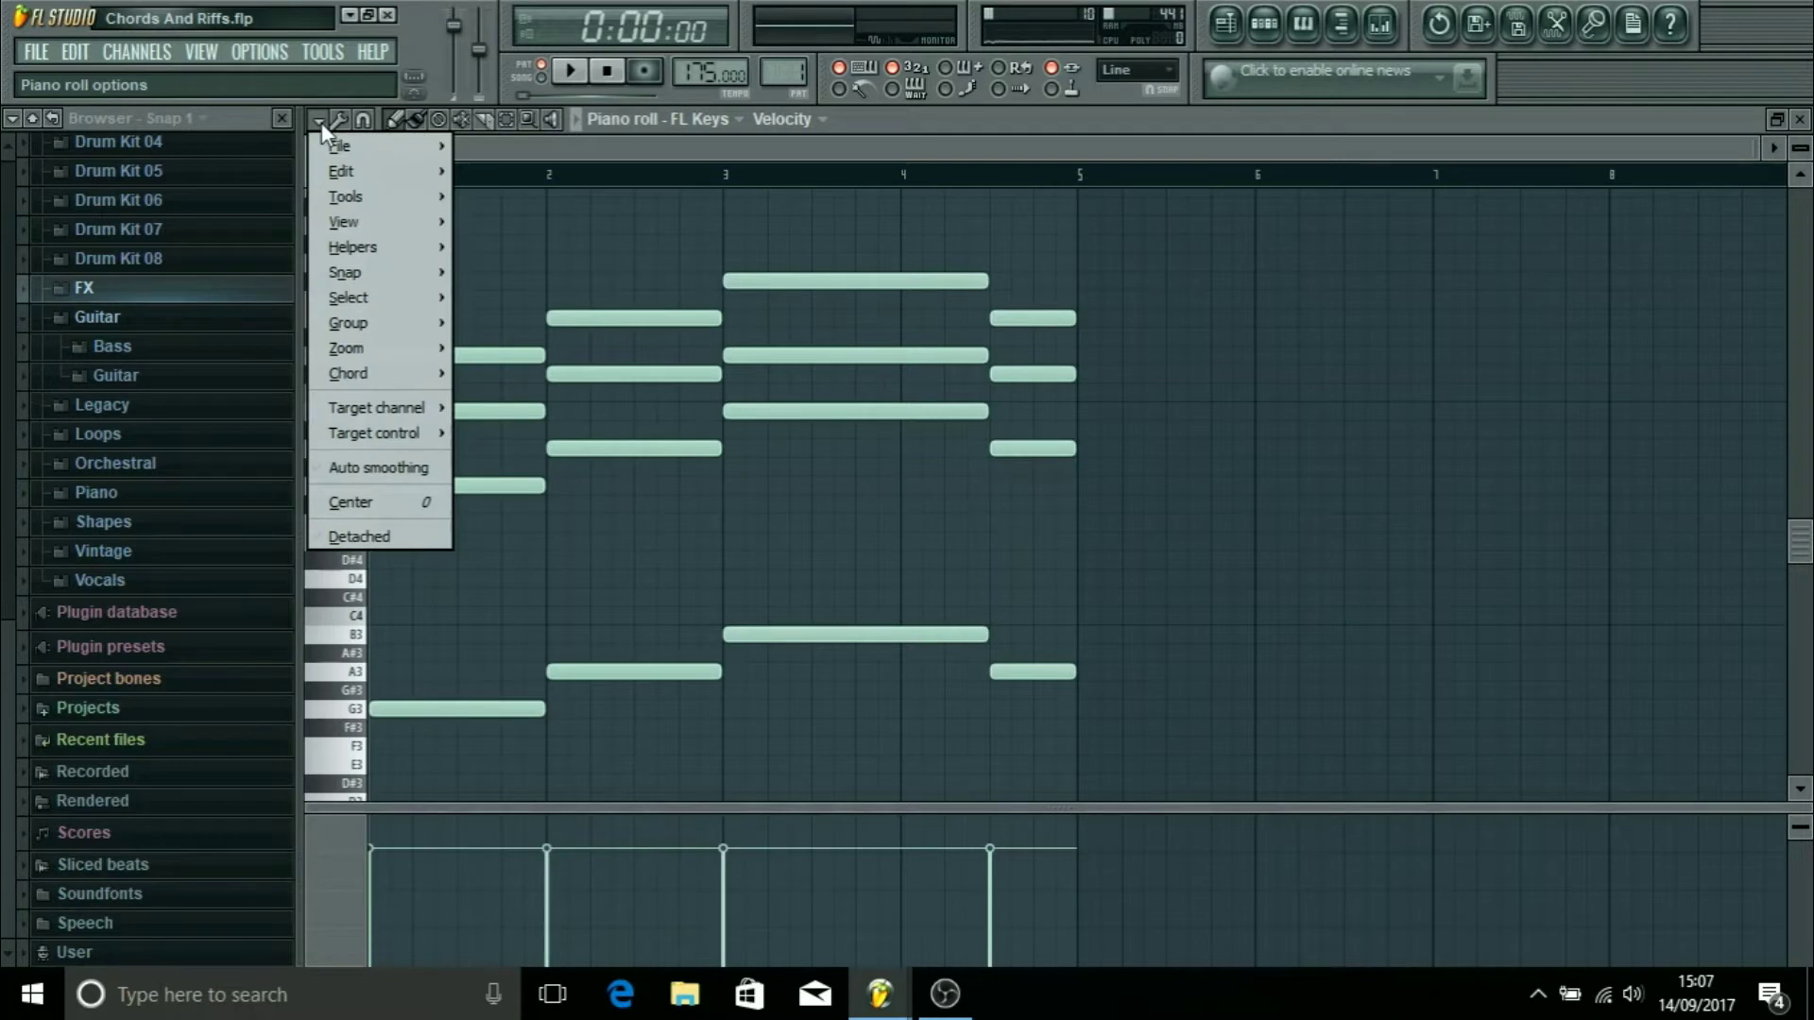
left_click(612, 134)
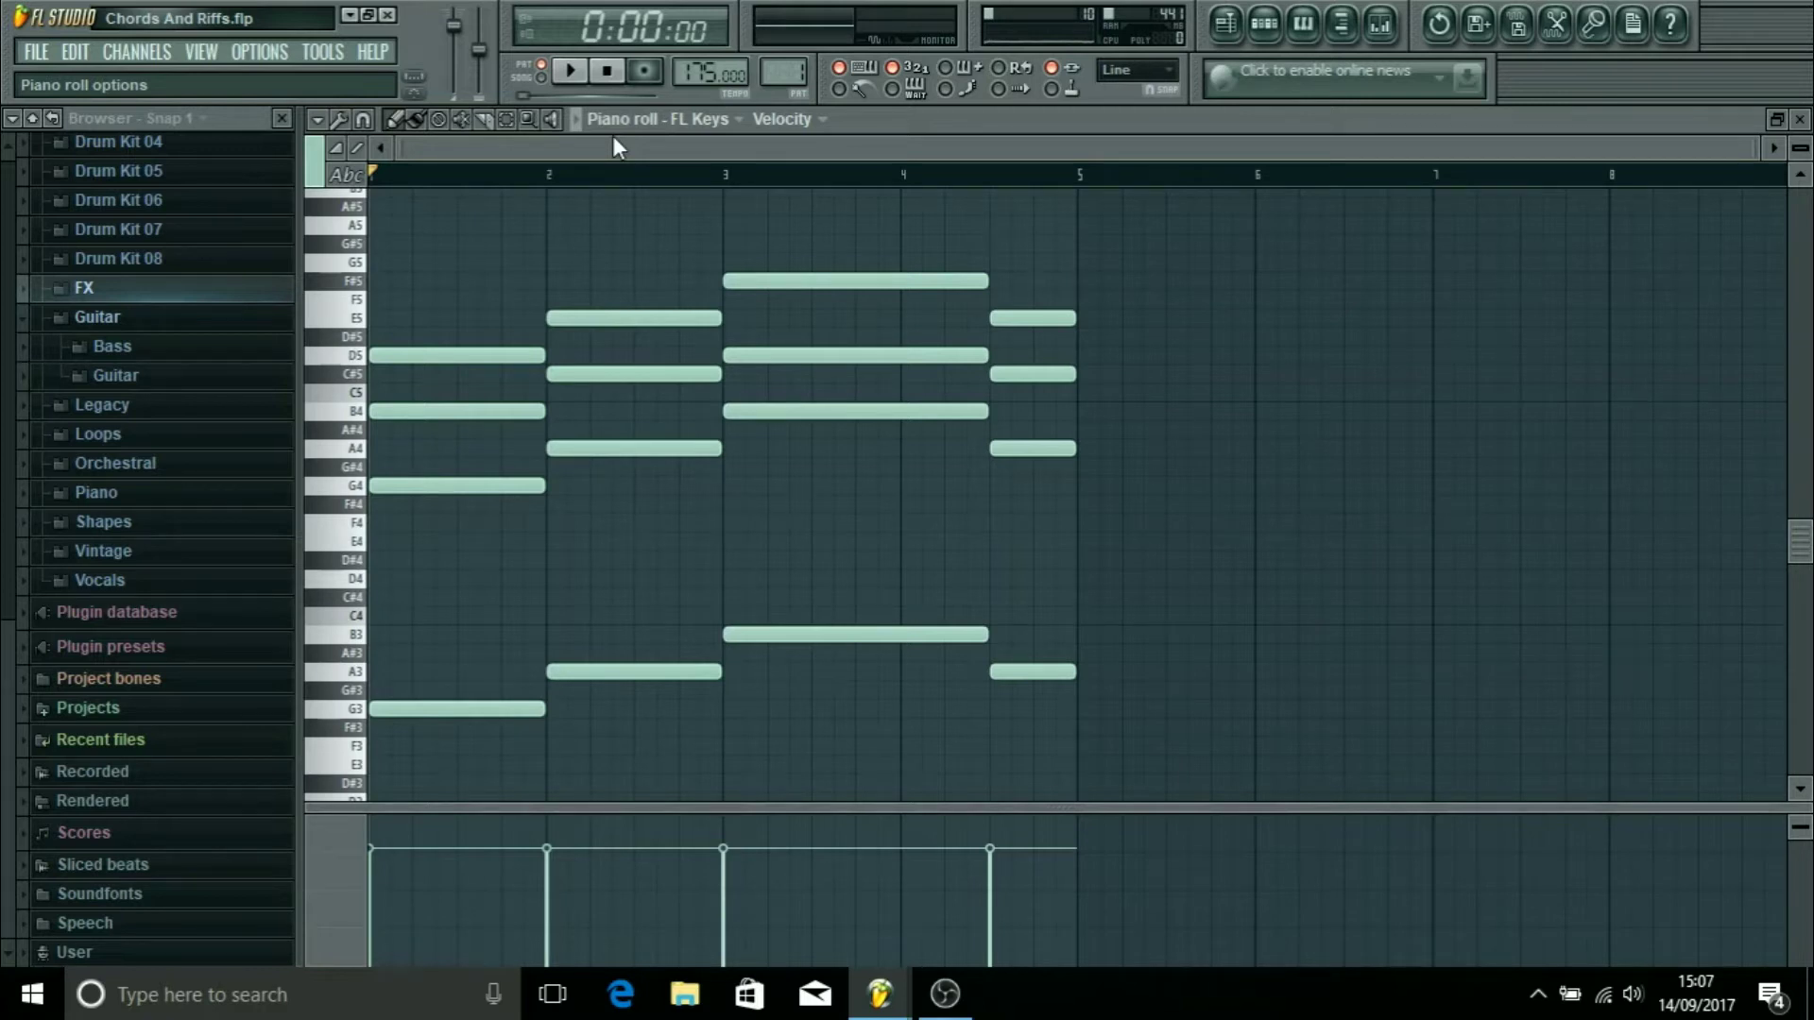
key("space")
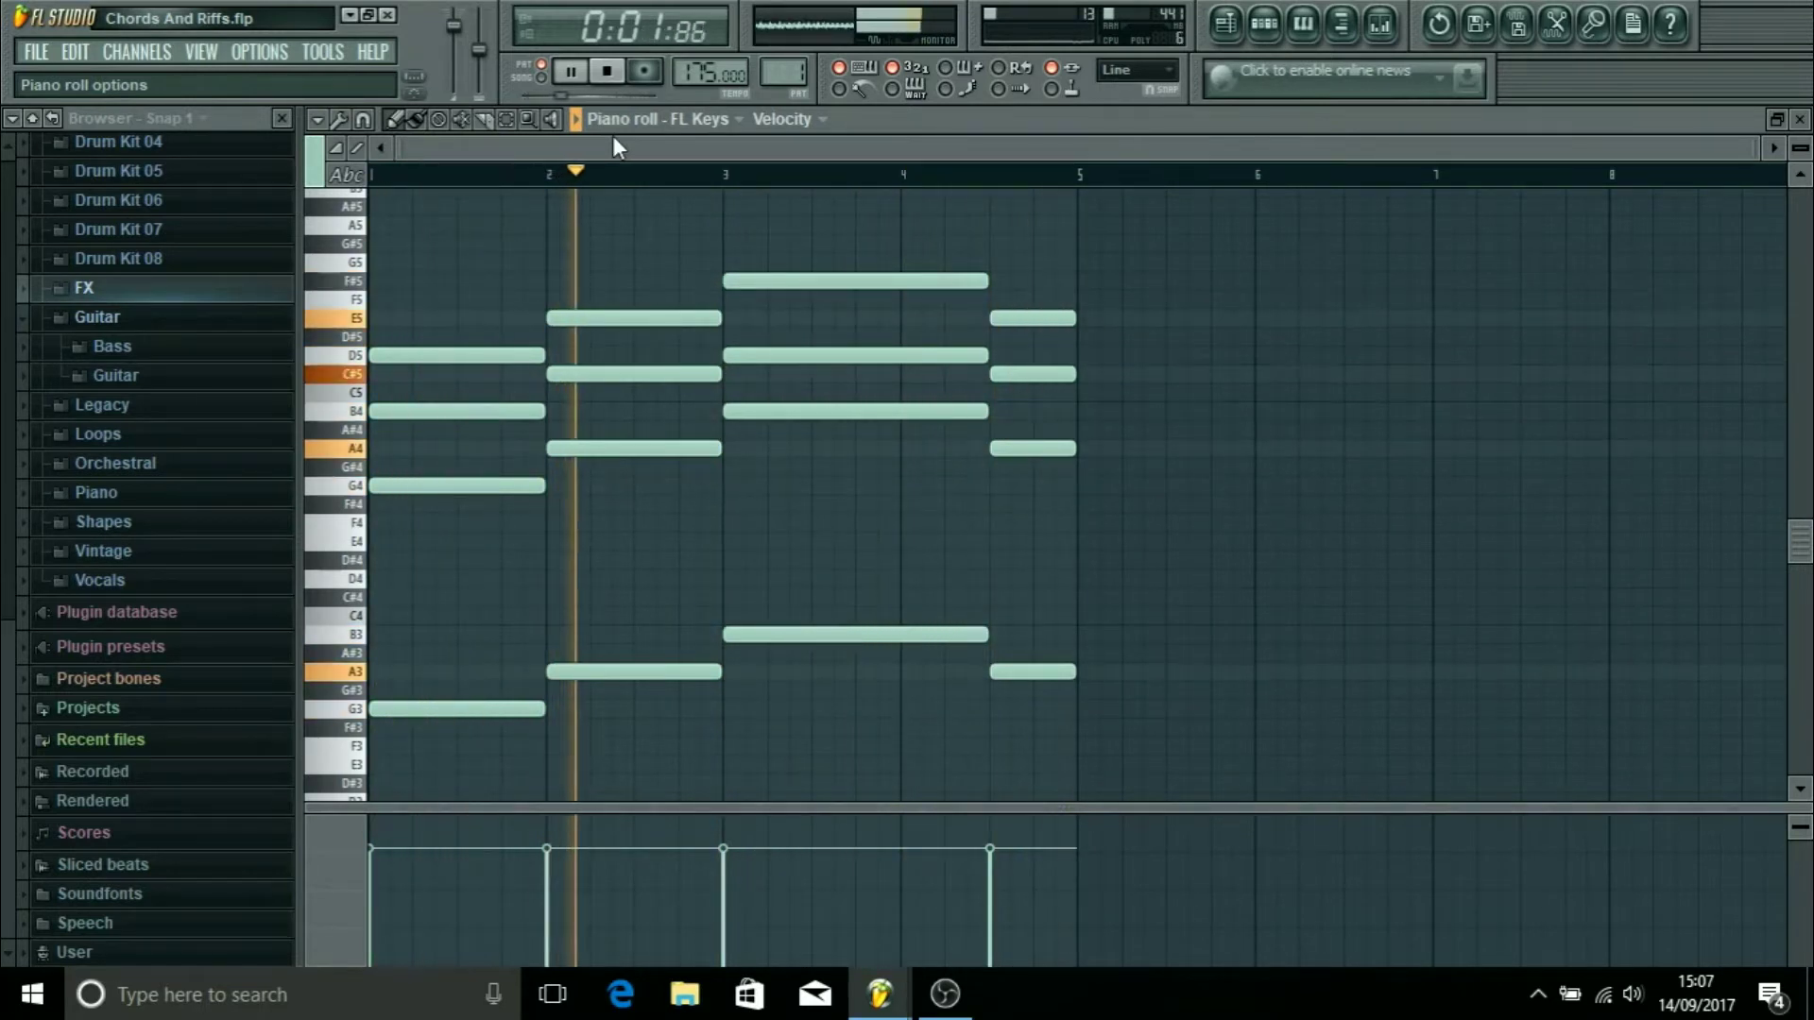
key("space")
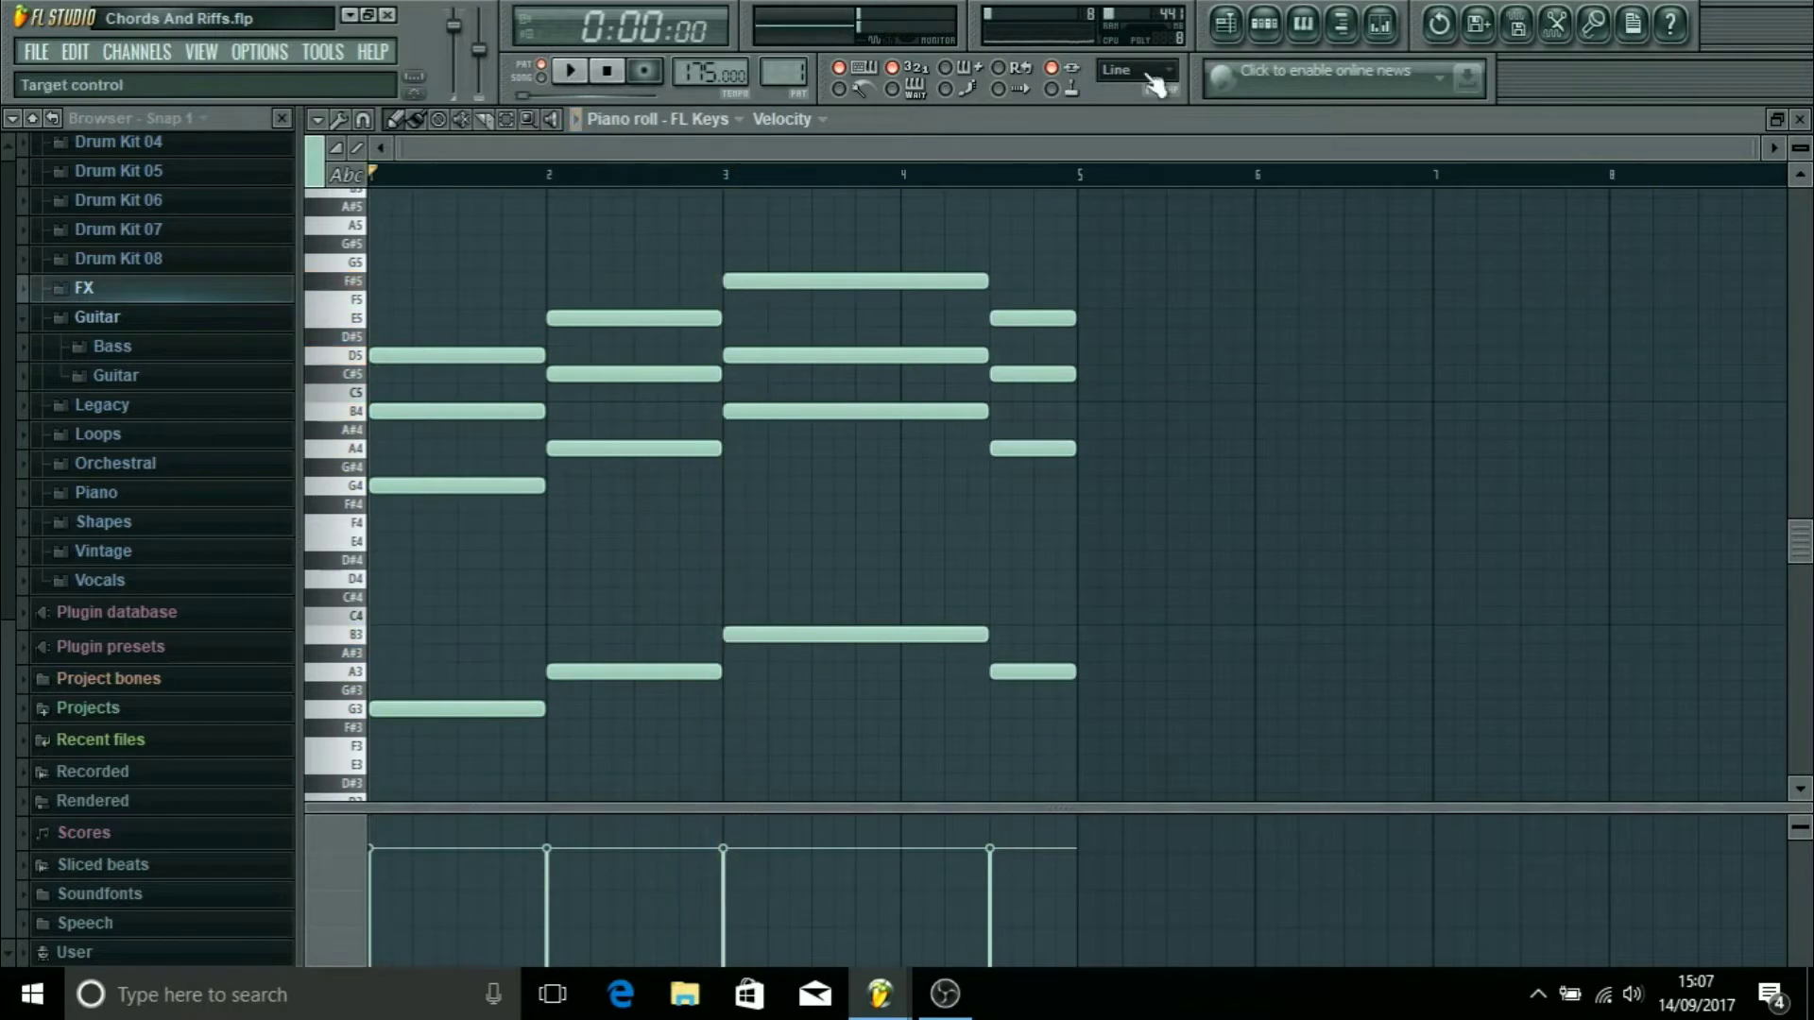
Step: Close the piano roll, listen to Pattern 3 and return to Pattern 1
left_click(1803, 120)
scroll(783, 73, "up", 1)
scroll(783, 73, "up", 1)
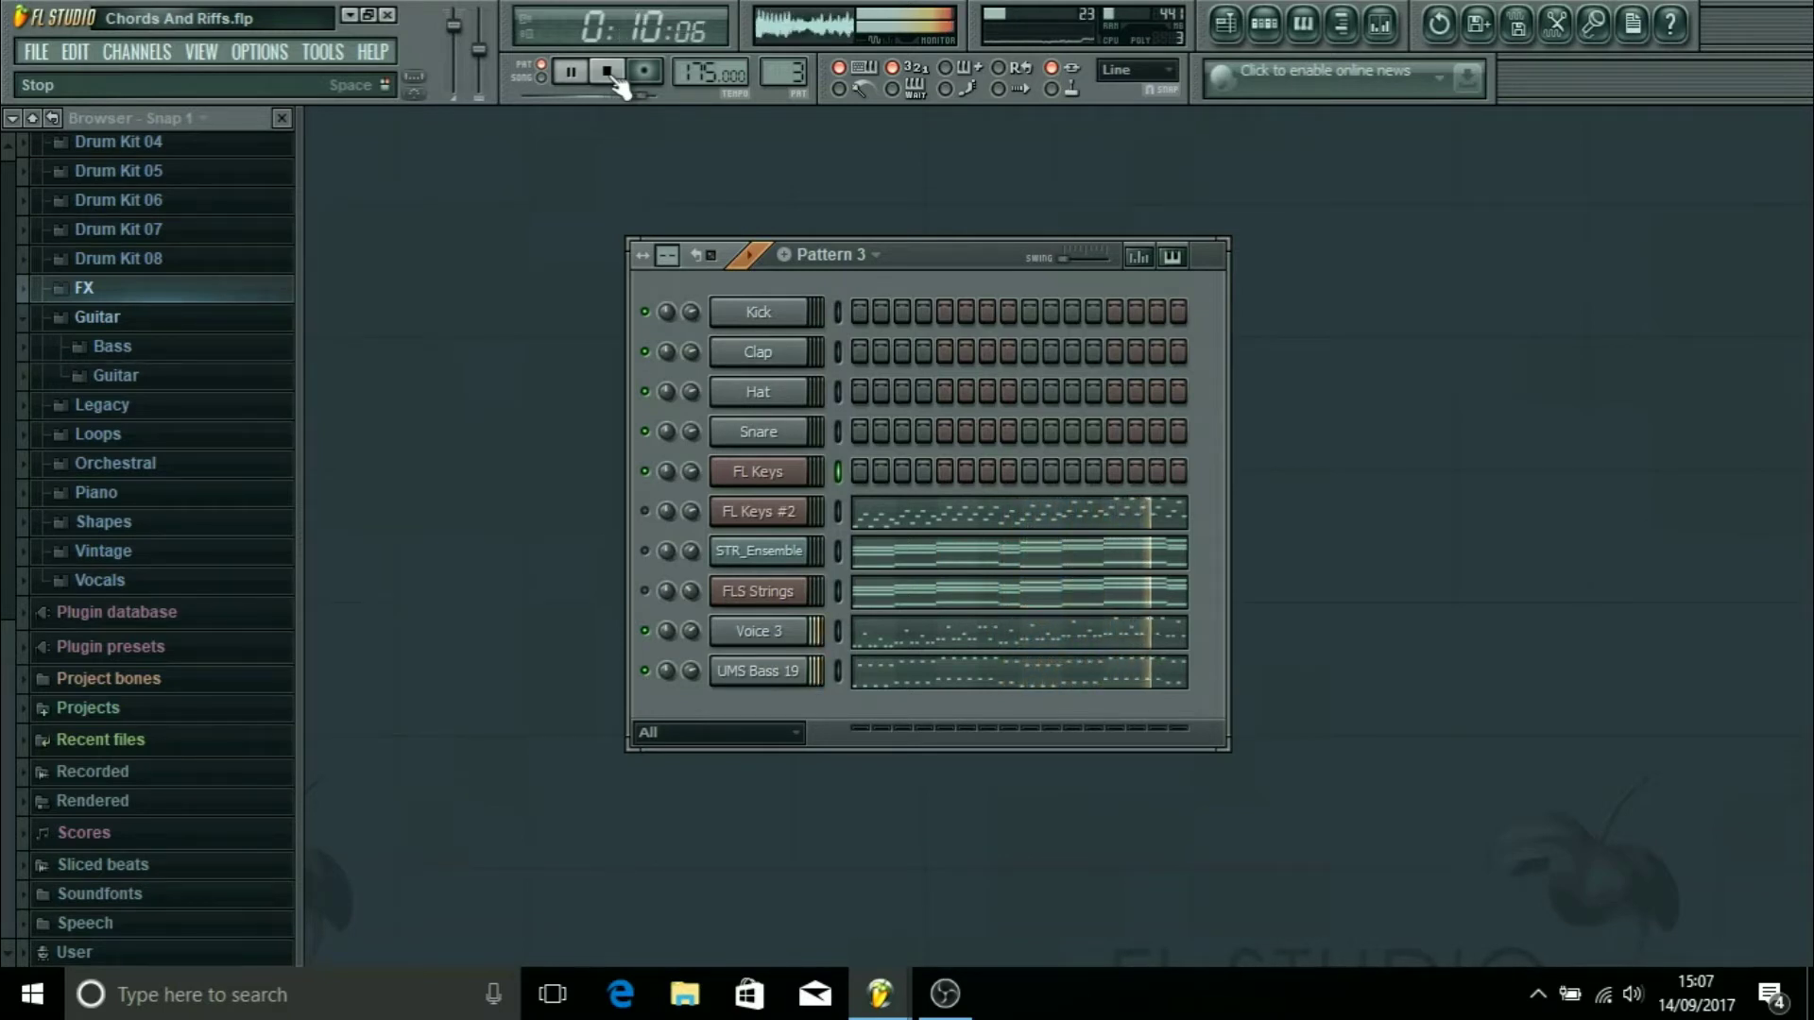
left_click(615, 79)
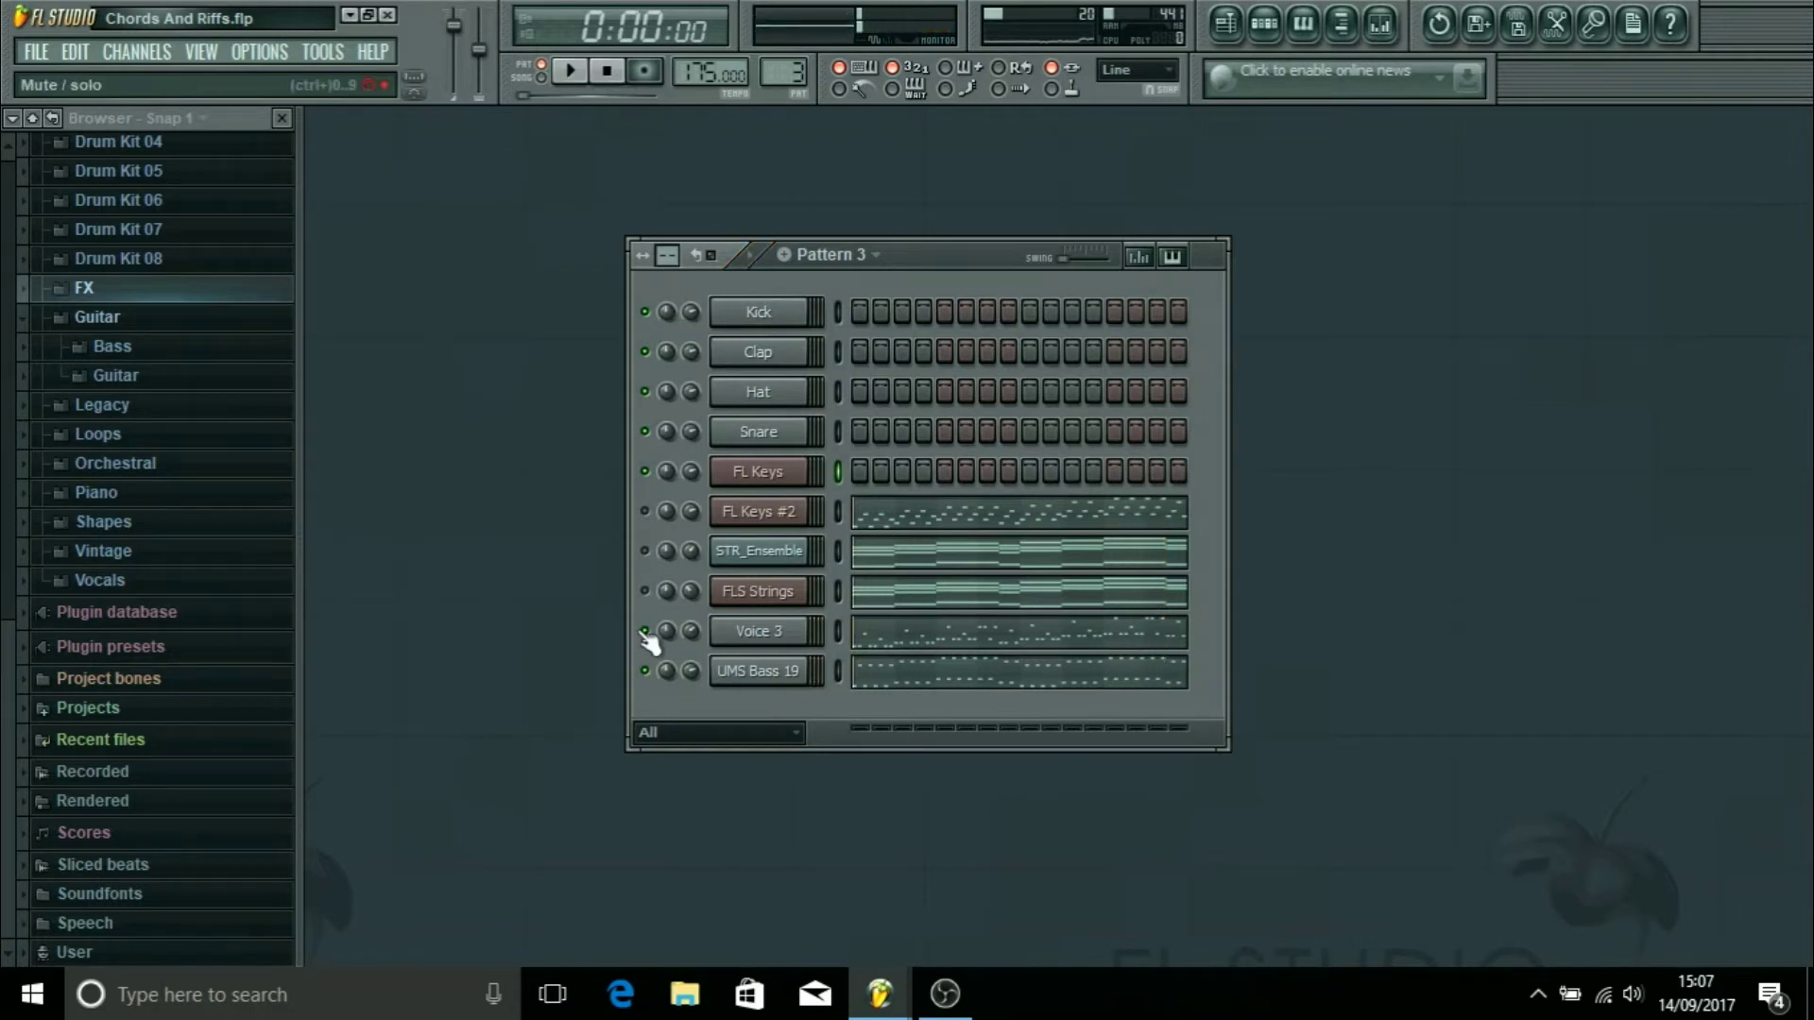
scroll(783, 71, "down", 2)
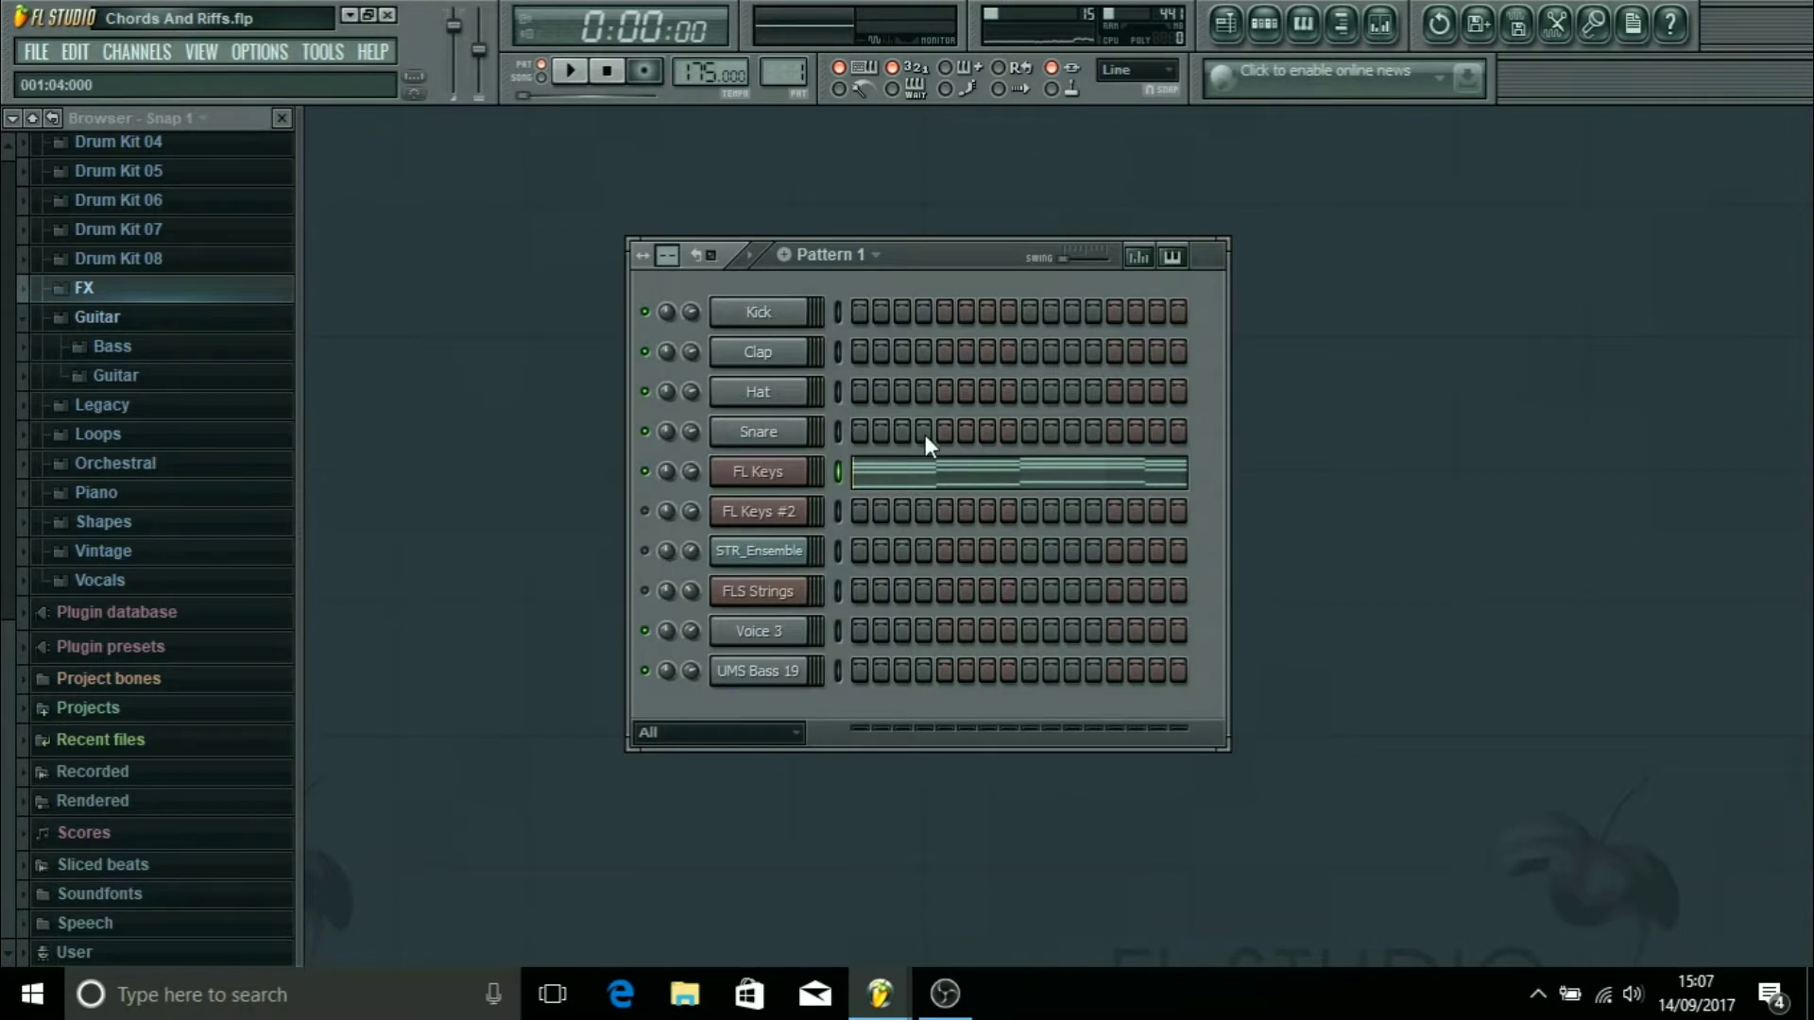
Step: Delete the bass notes G3, A3, B3 and A3 from Pattern 1's FL Keys part and play the remaining chords
left_click(930, 480)
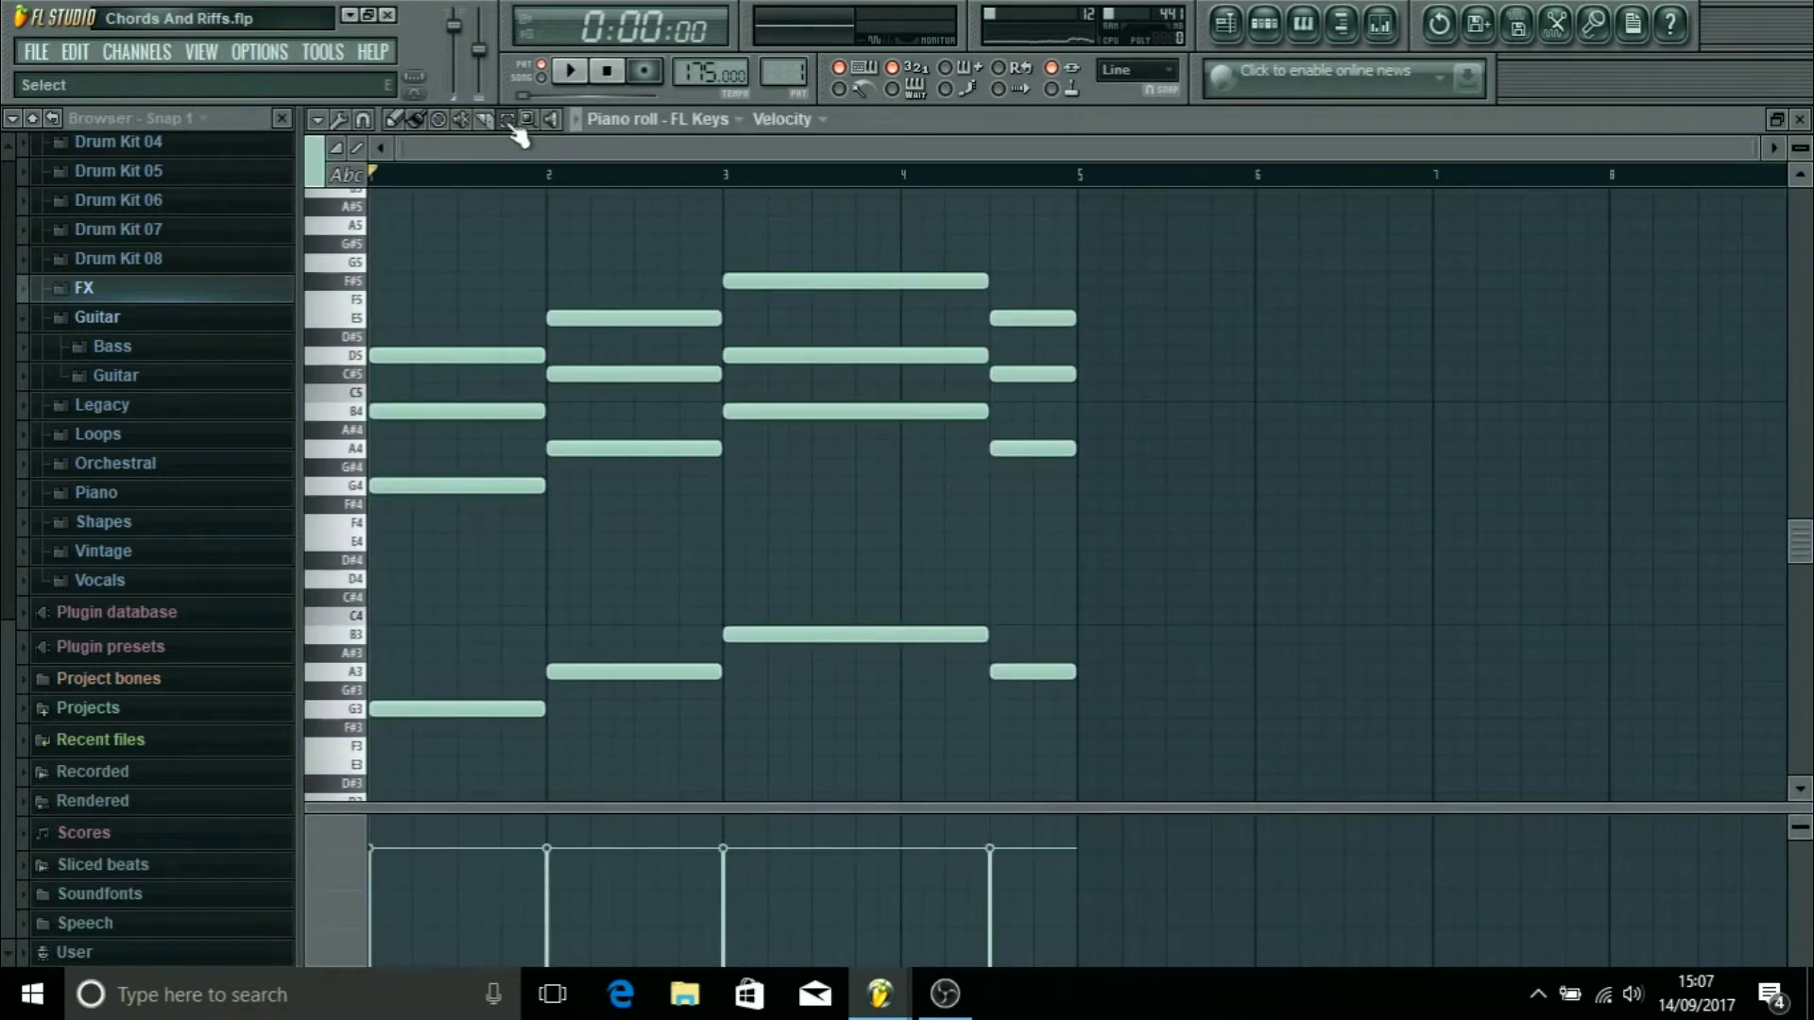
left_click_drag(345, 550, 354, 775)
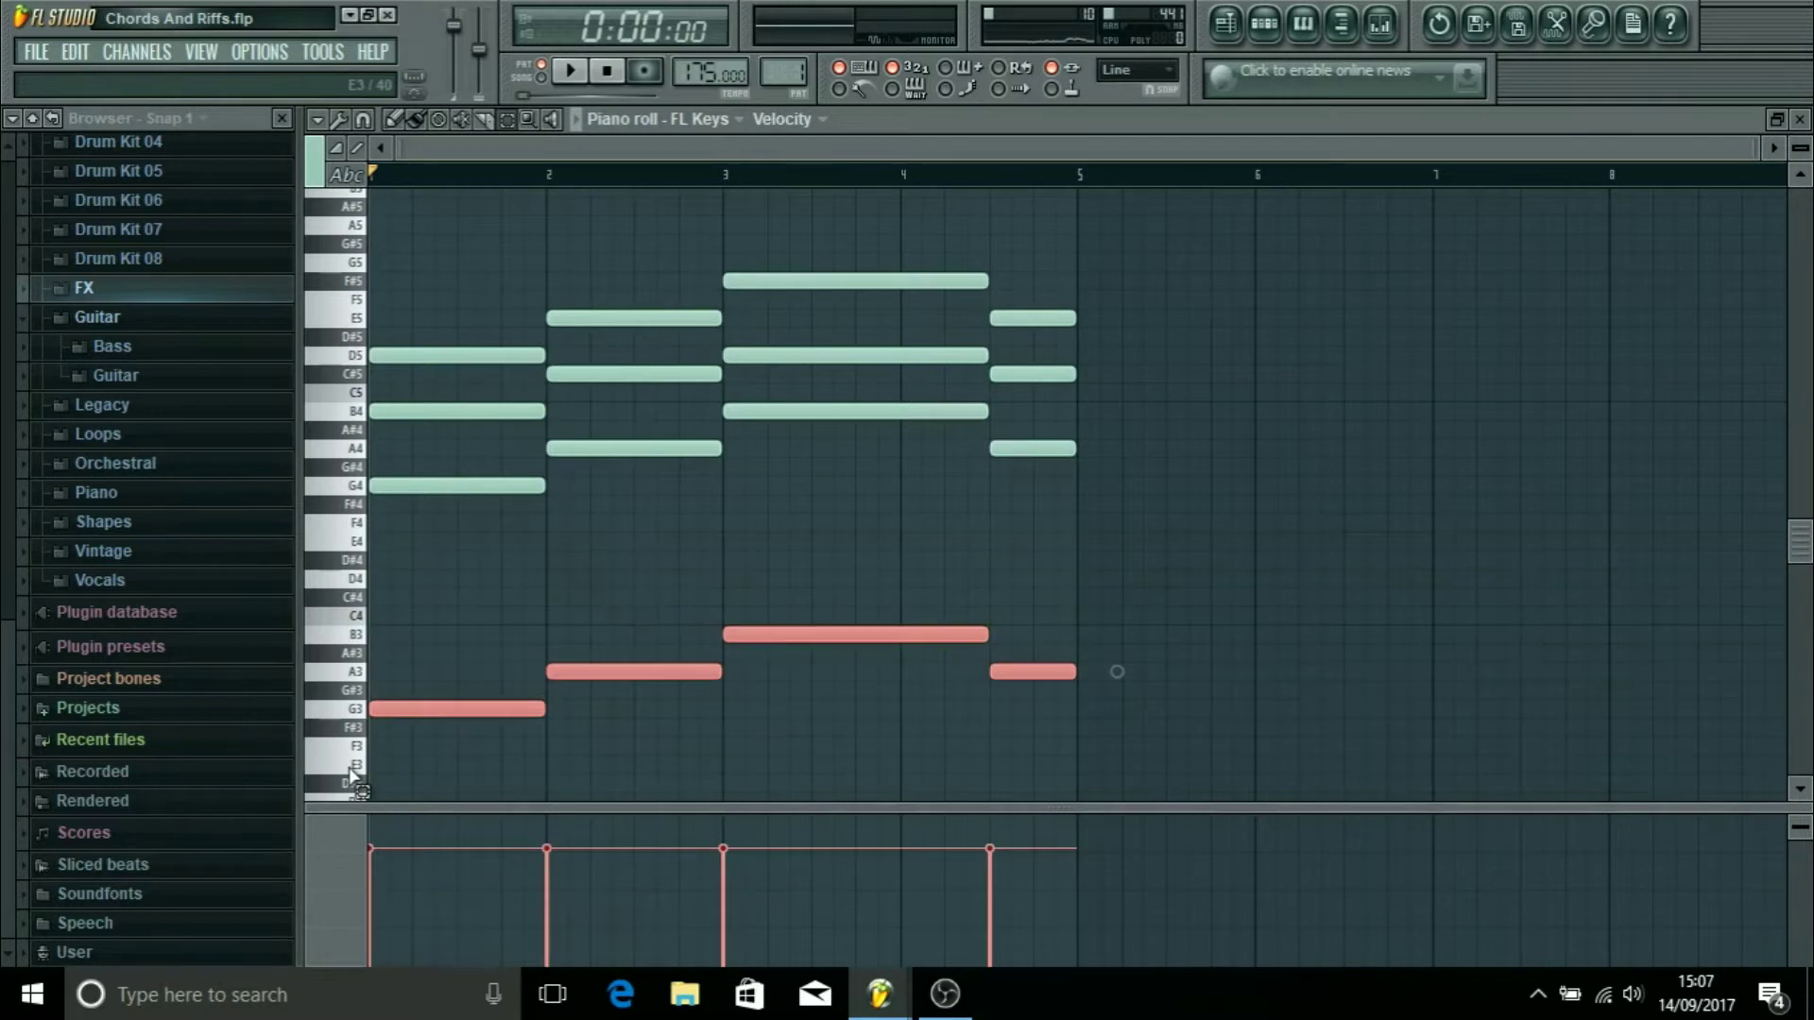
key("Delete")
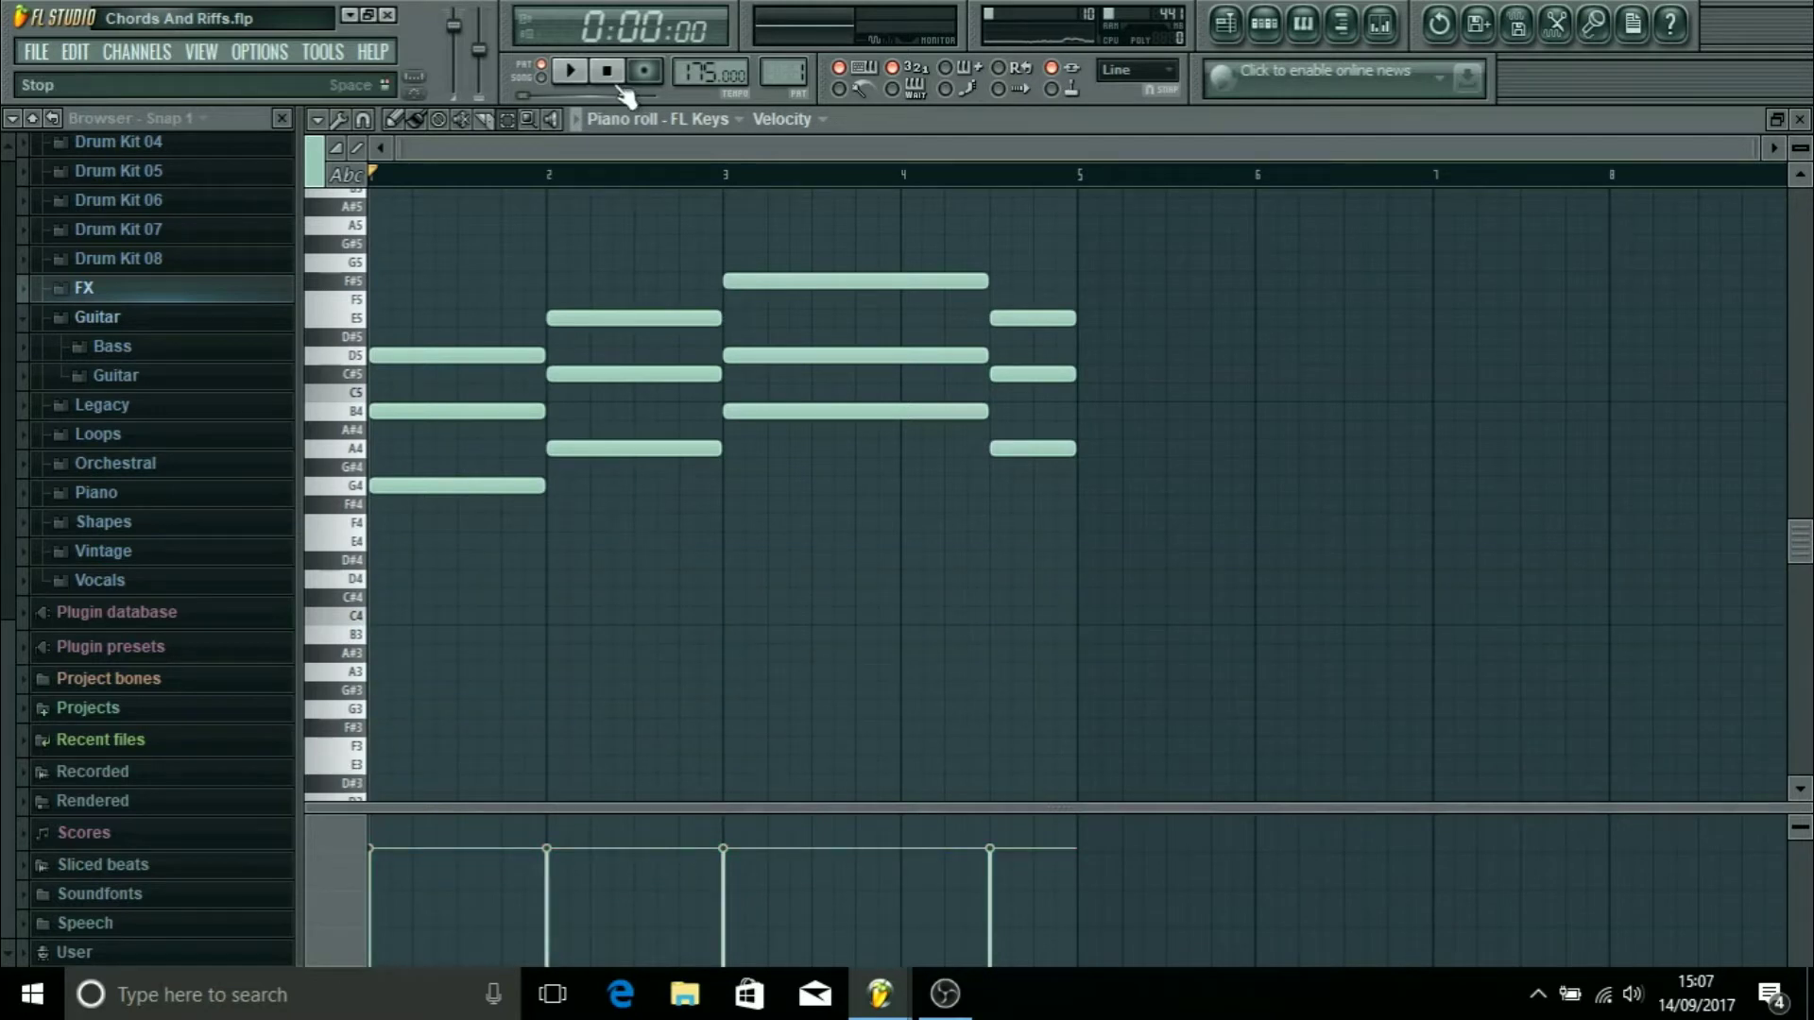
key("space")
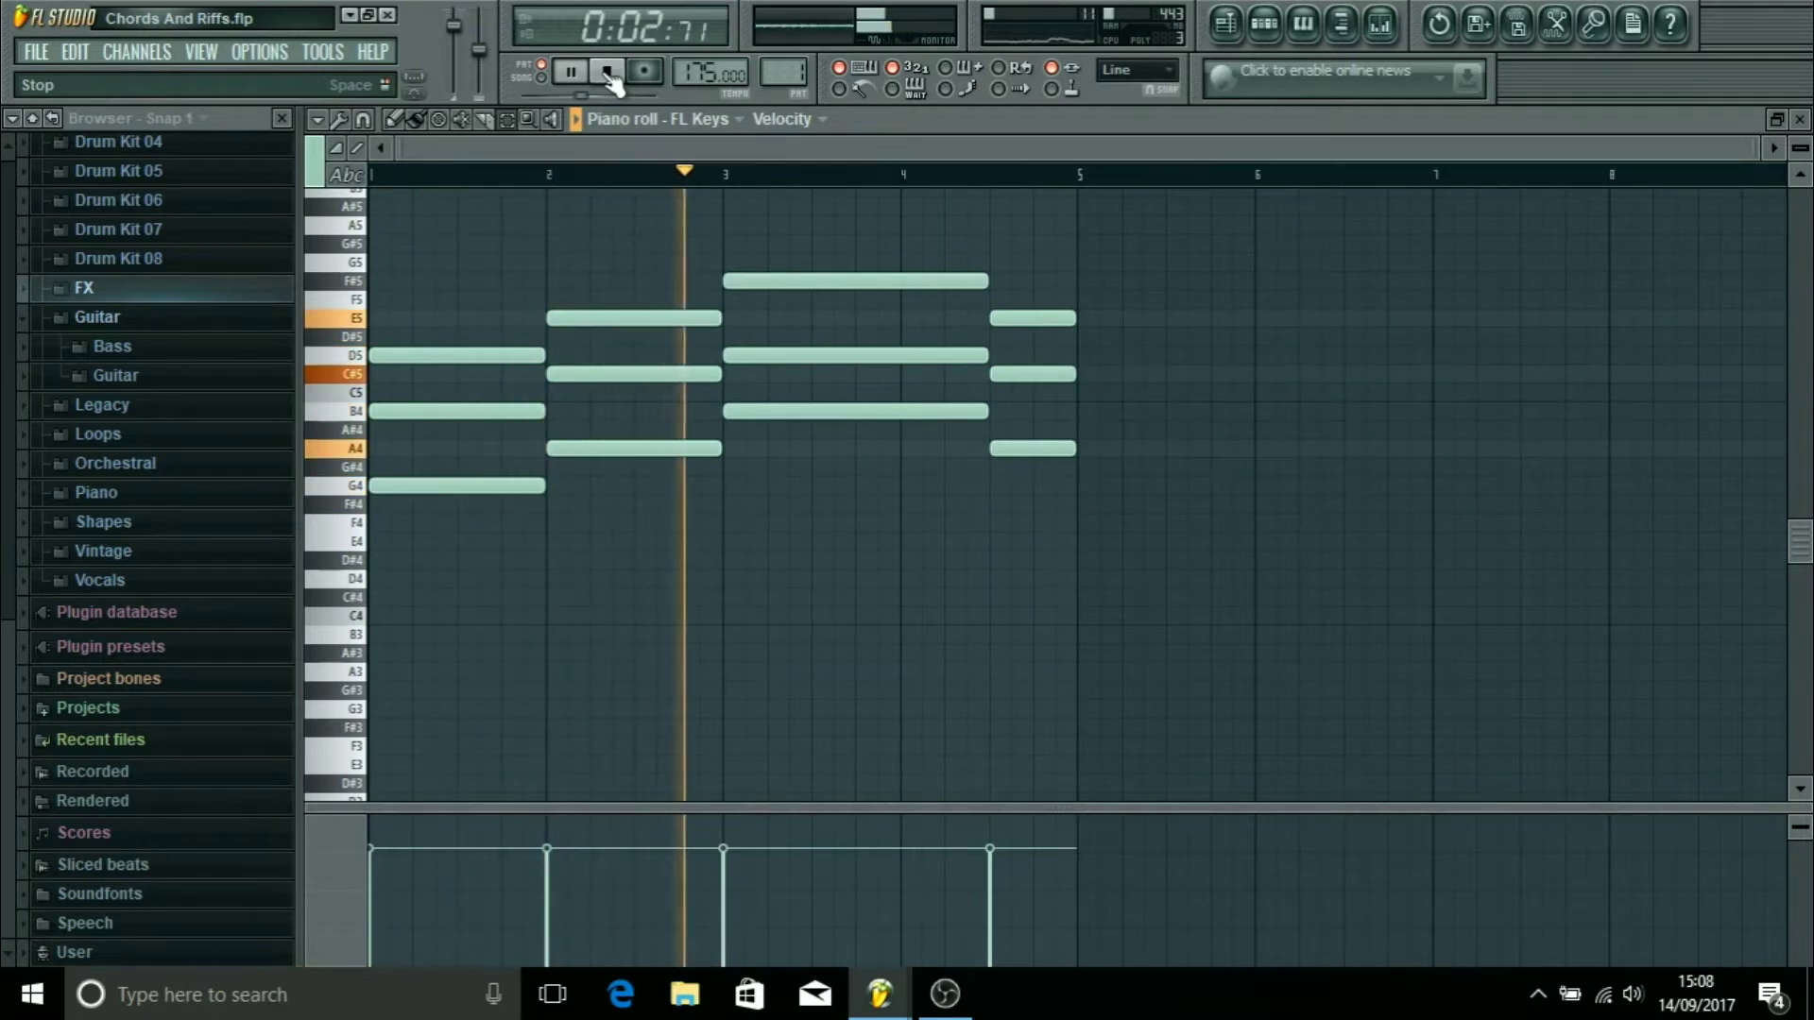
left_click(610, 78)
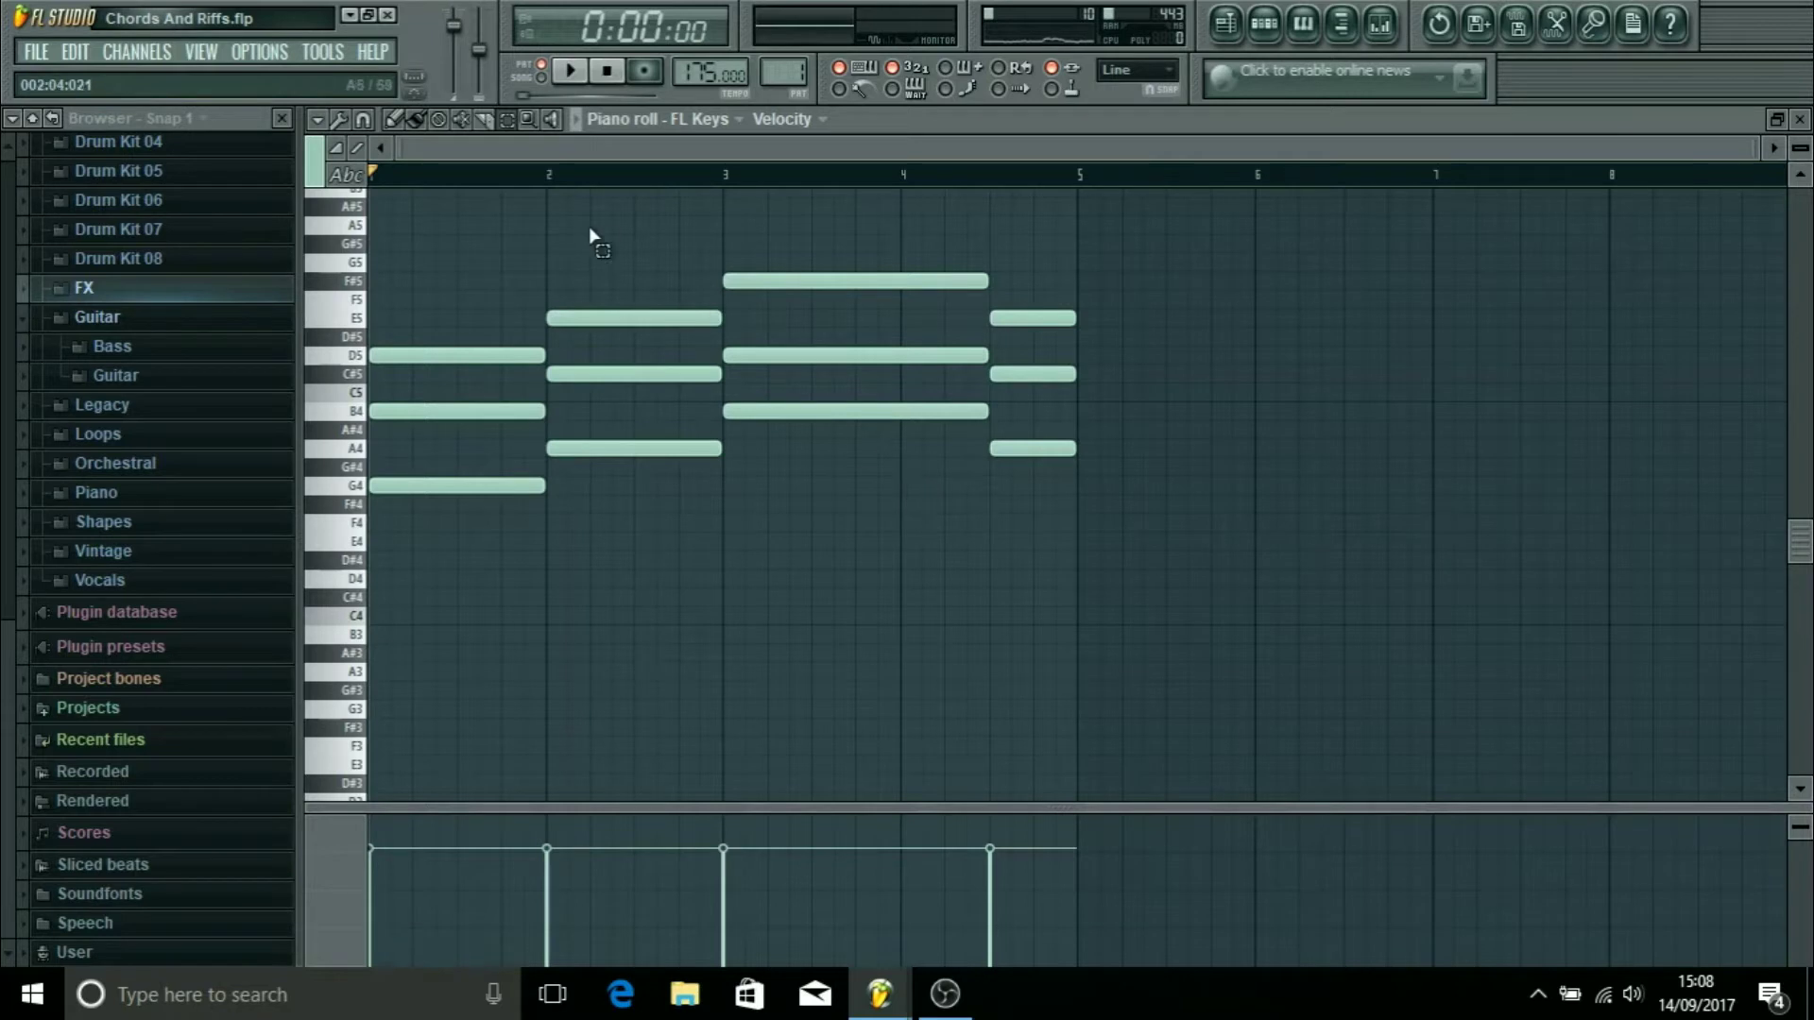
Step: Duplicate each chord's lowest note (G4, A4, B4, A4) one octave down as a bass line and play the result
left_click_drag(1120, 406, 620, 520)
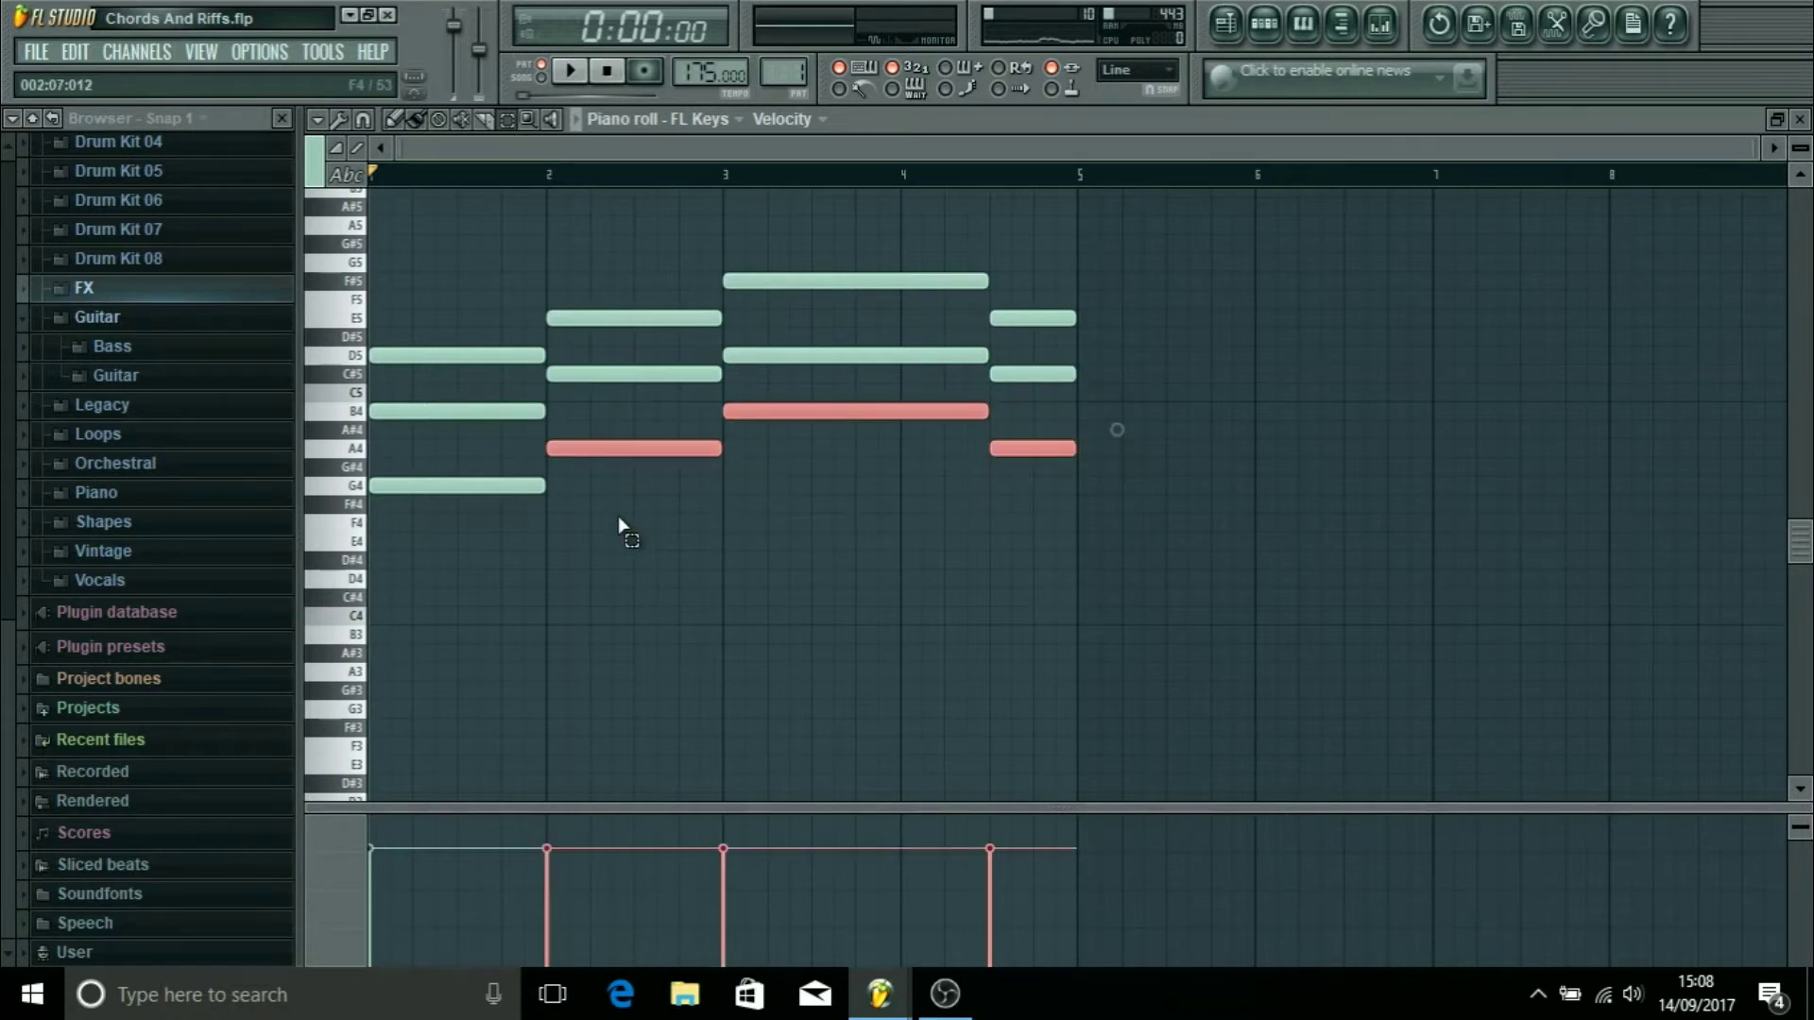
left_click(486, 488, "ctrl+shift")
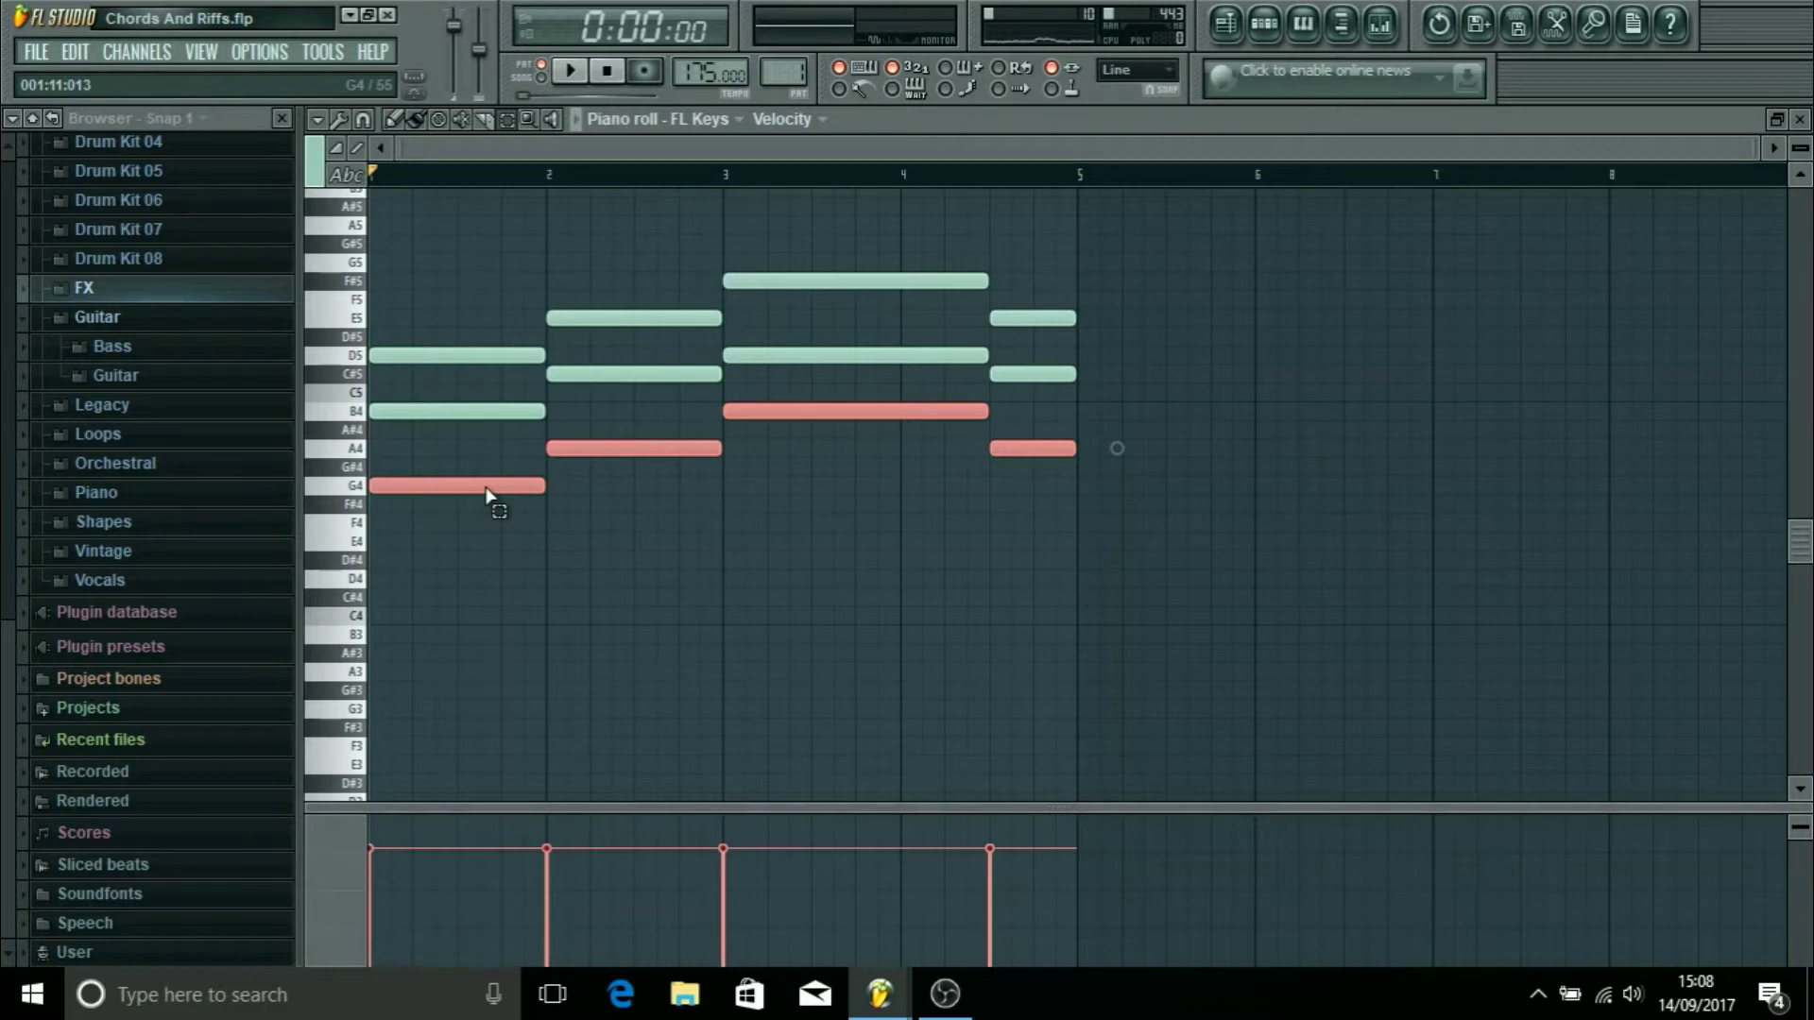
key("ctrl+Down")
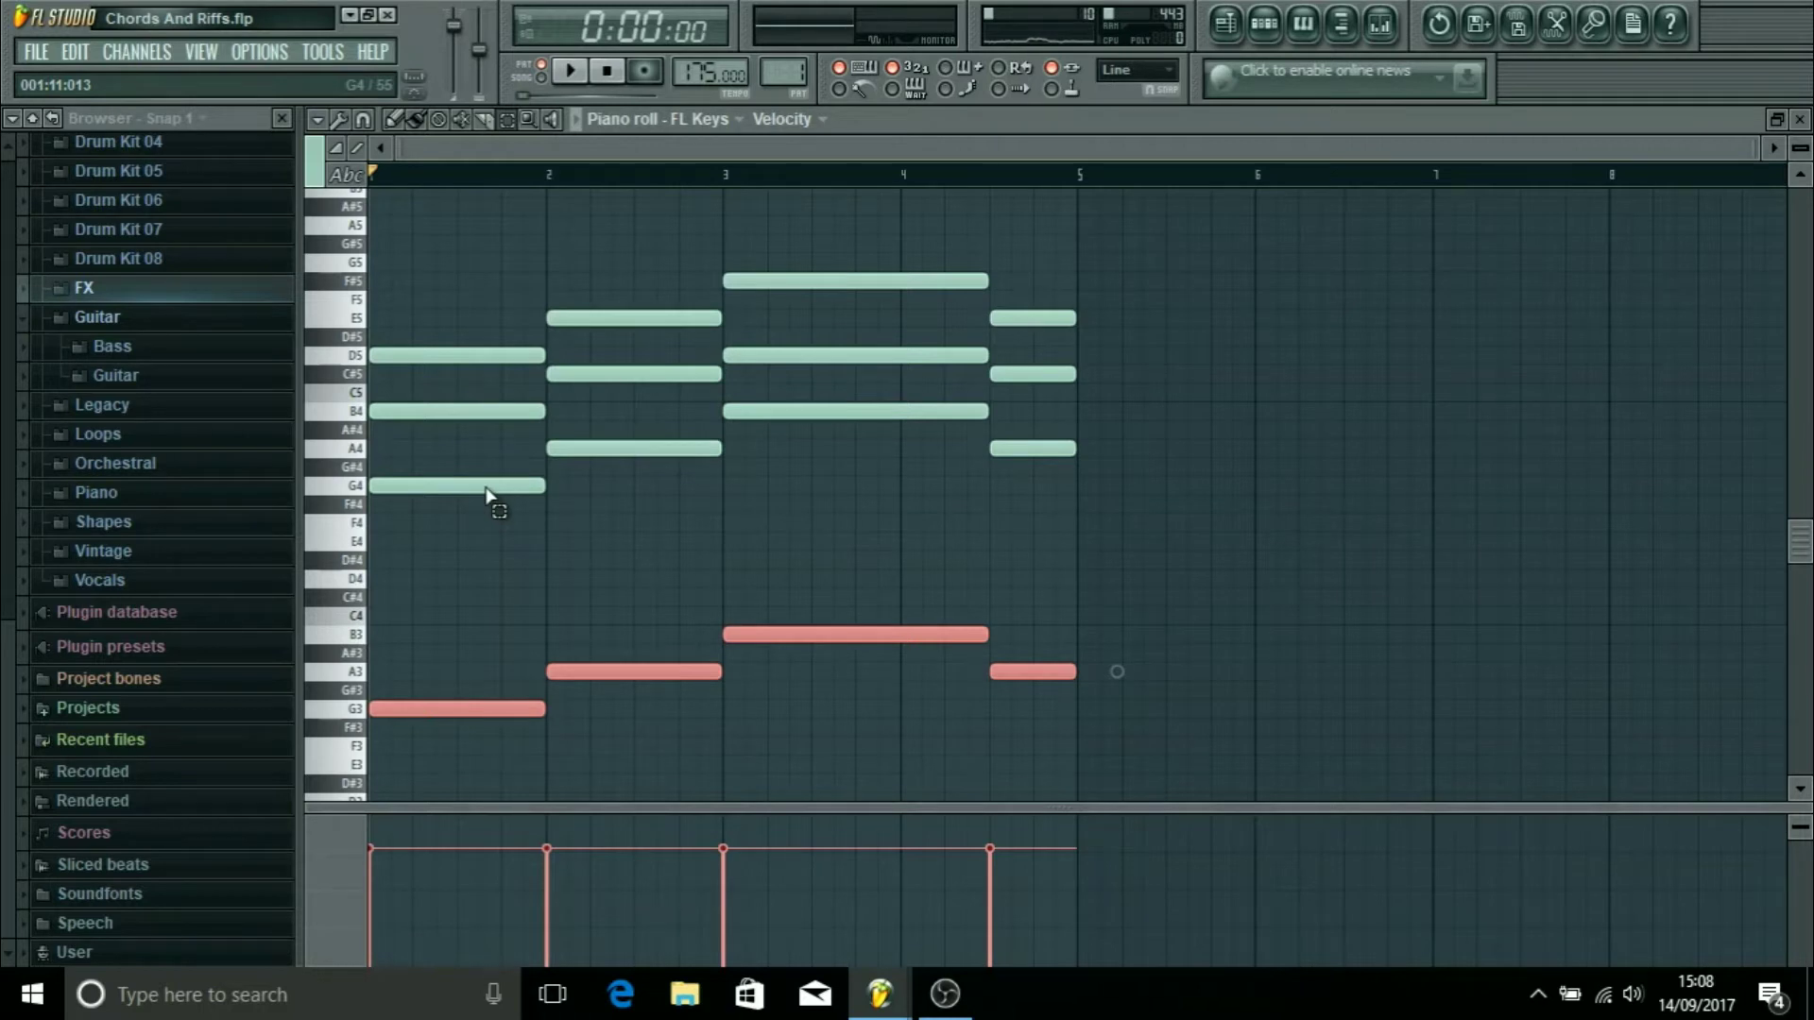
key("space")
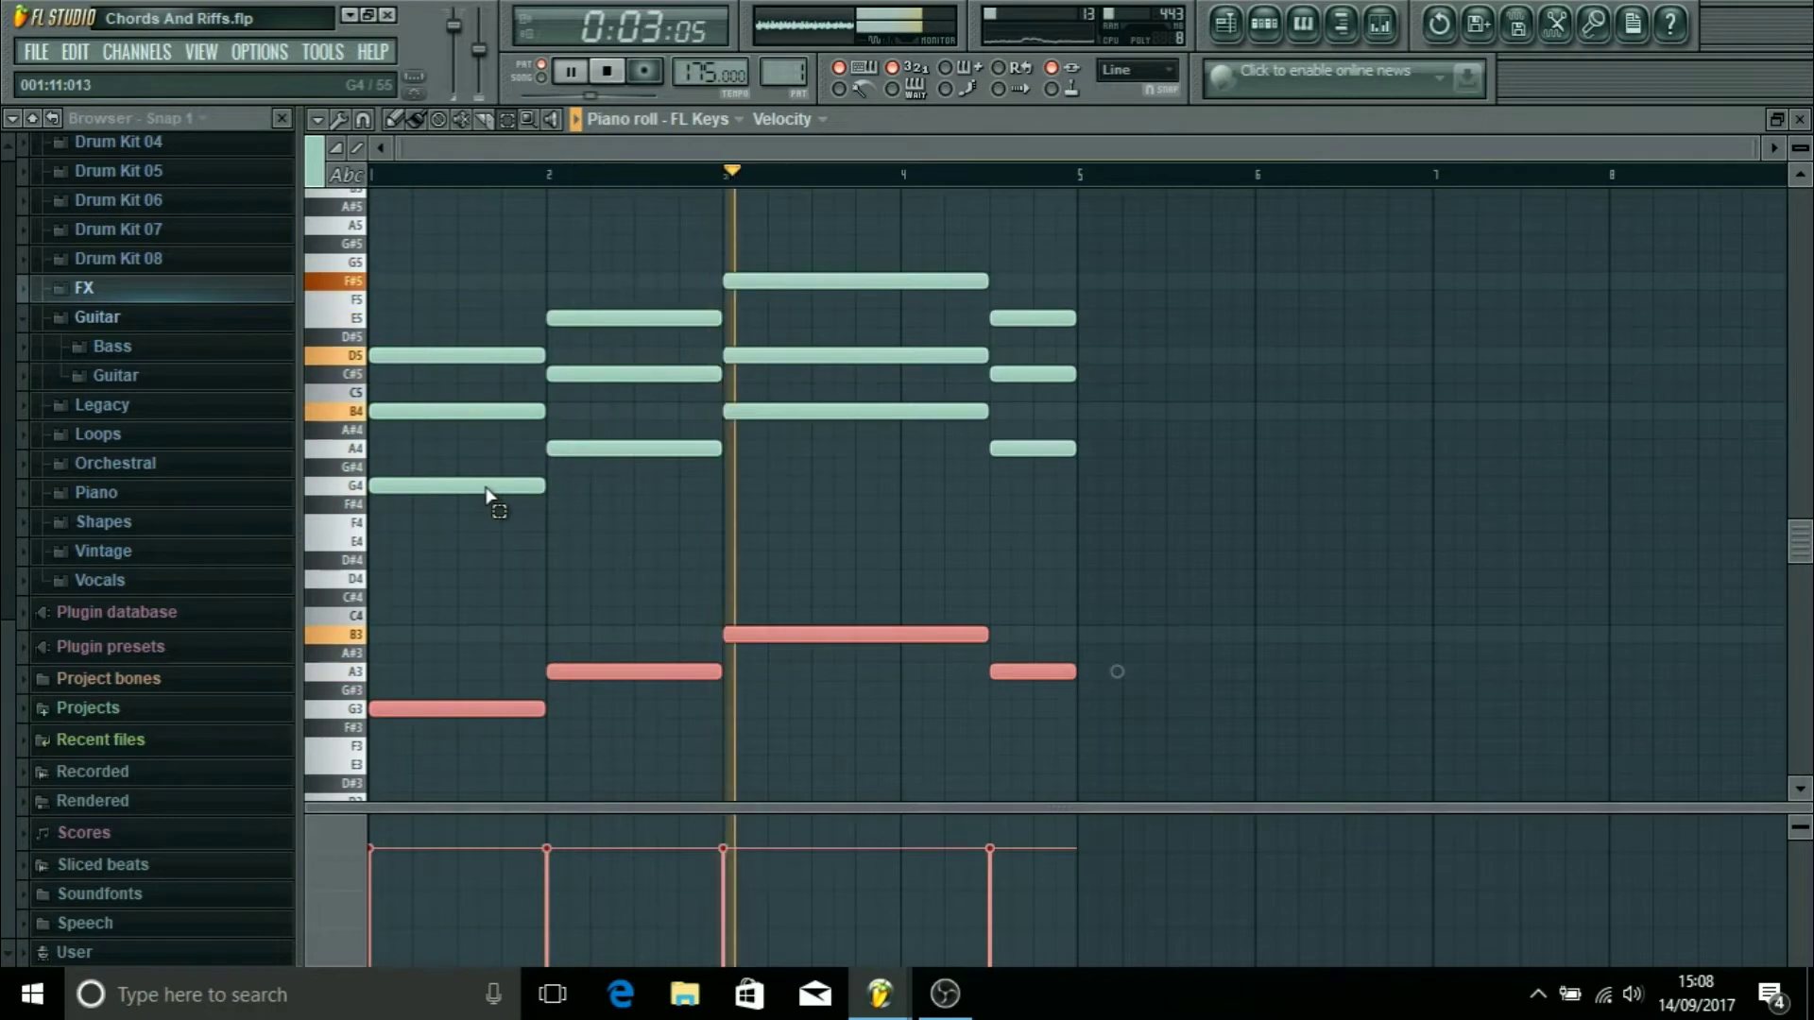
left_click(1204, 545)
key("space")
Step: Duplicate the whole four-bar chord progression, bass notes included, into bars 5 to 8
left_click_drag(1074, 253, 333, 742)
scroll(332, 741, "right", 5)
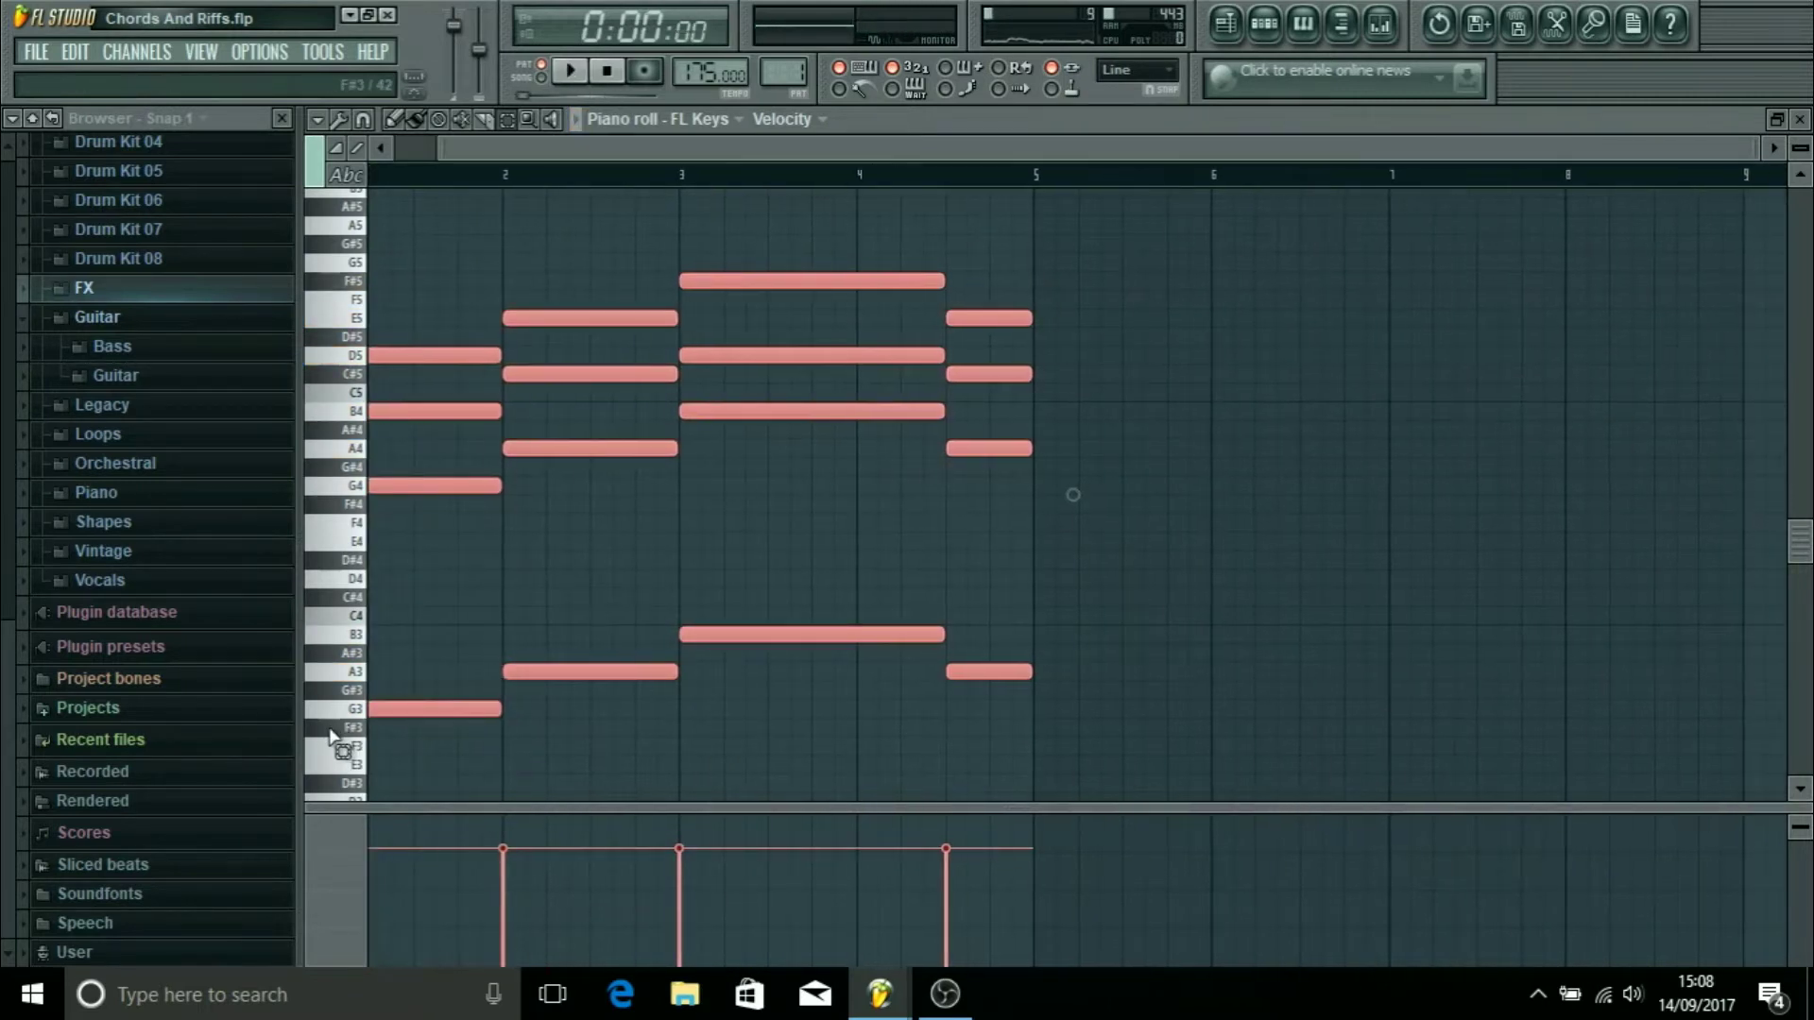
key("ctrl+b")
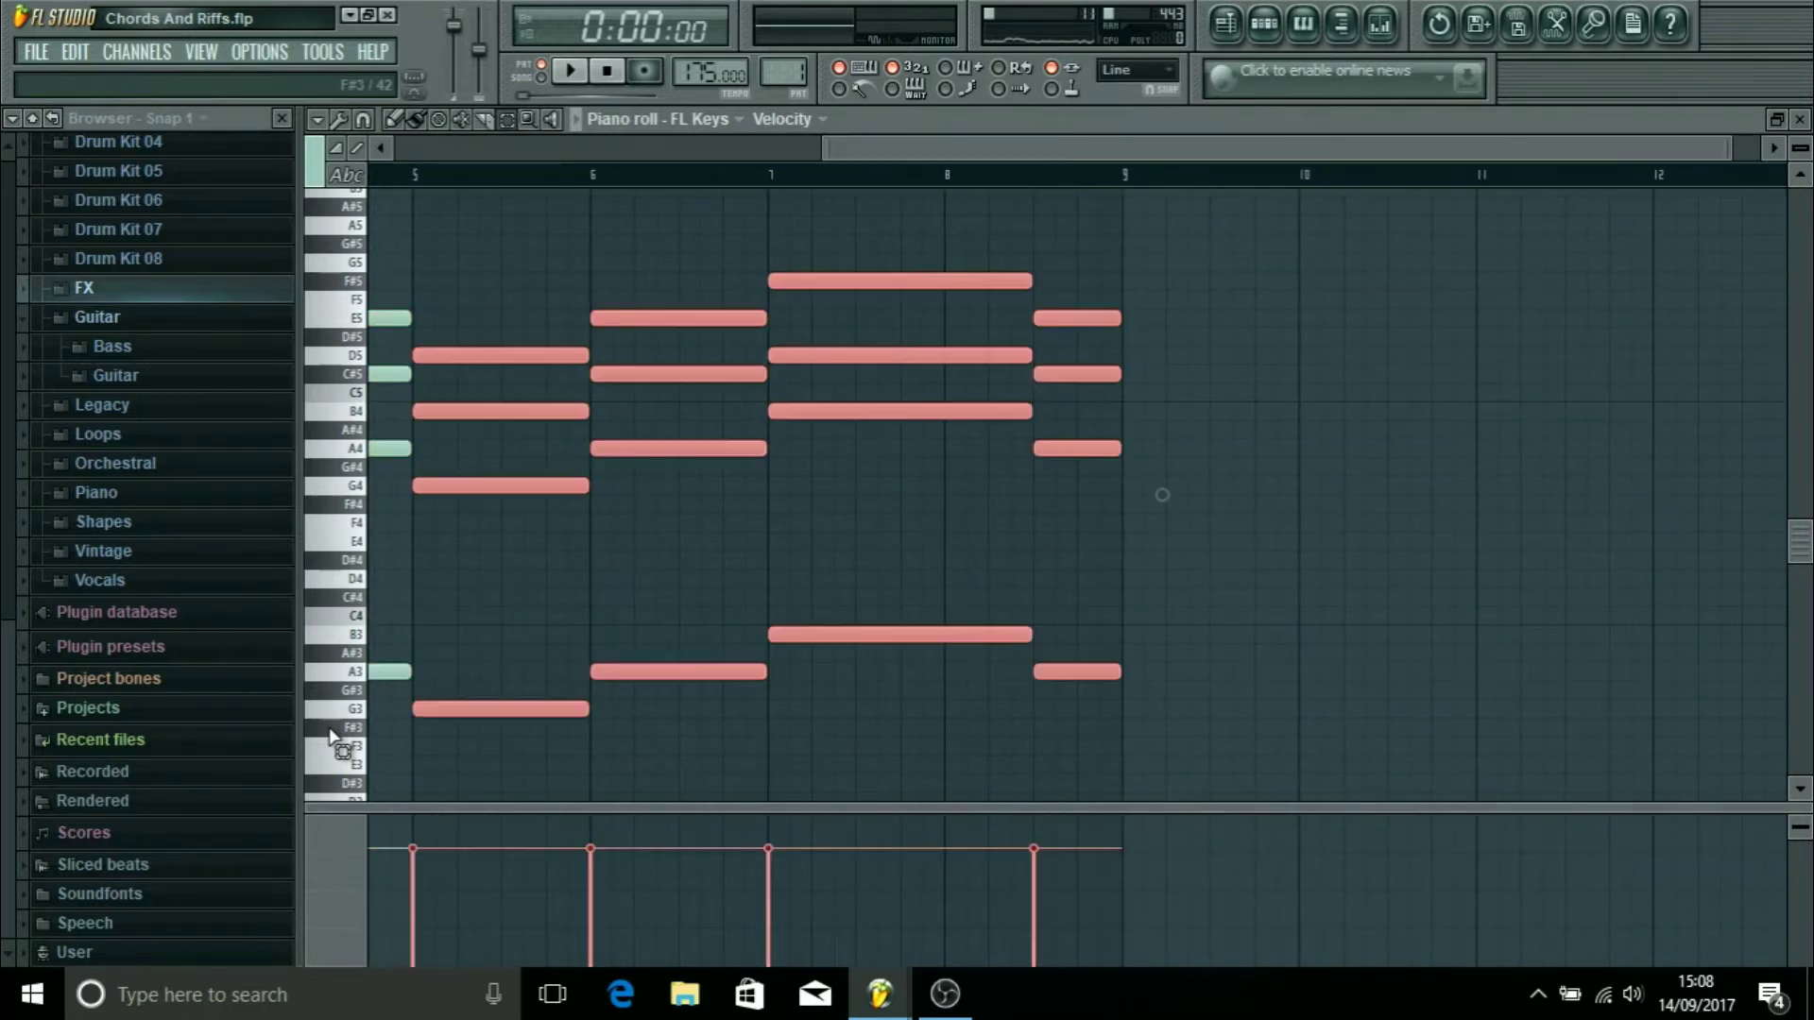
left_click(699, 605)
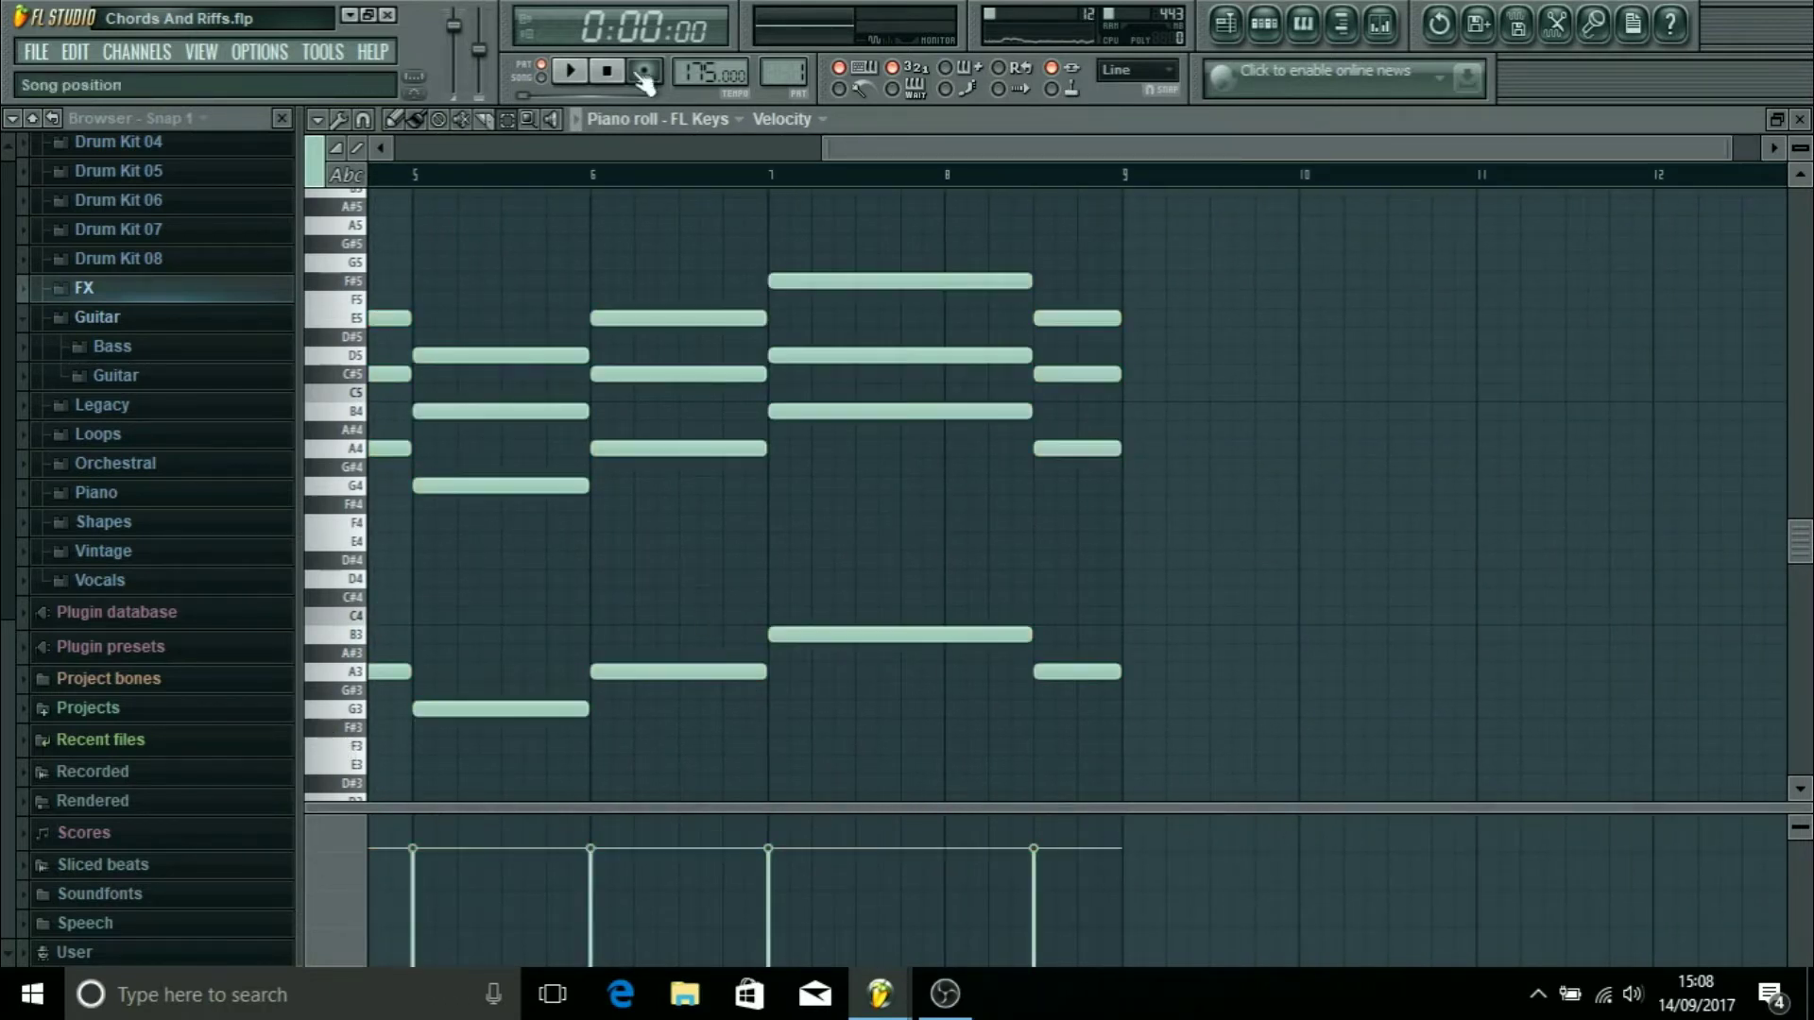
left_click_drag(1729, 146, 1801, 147)
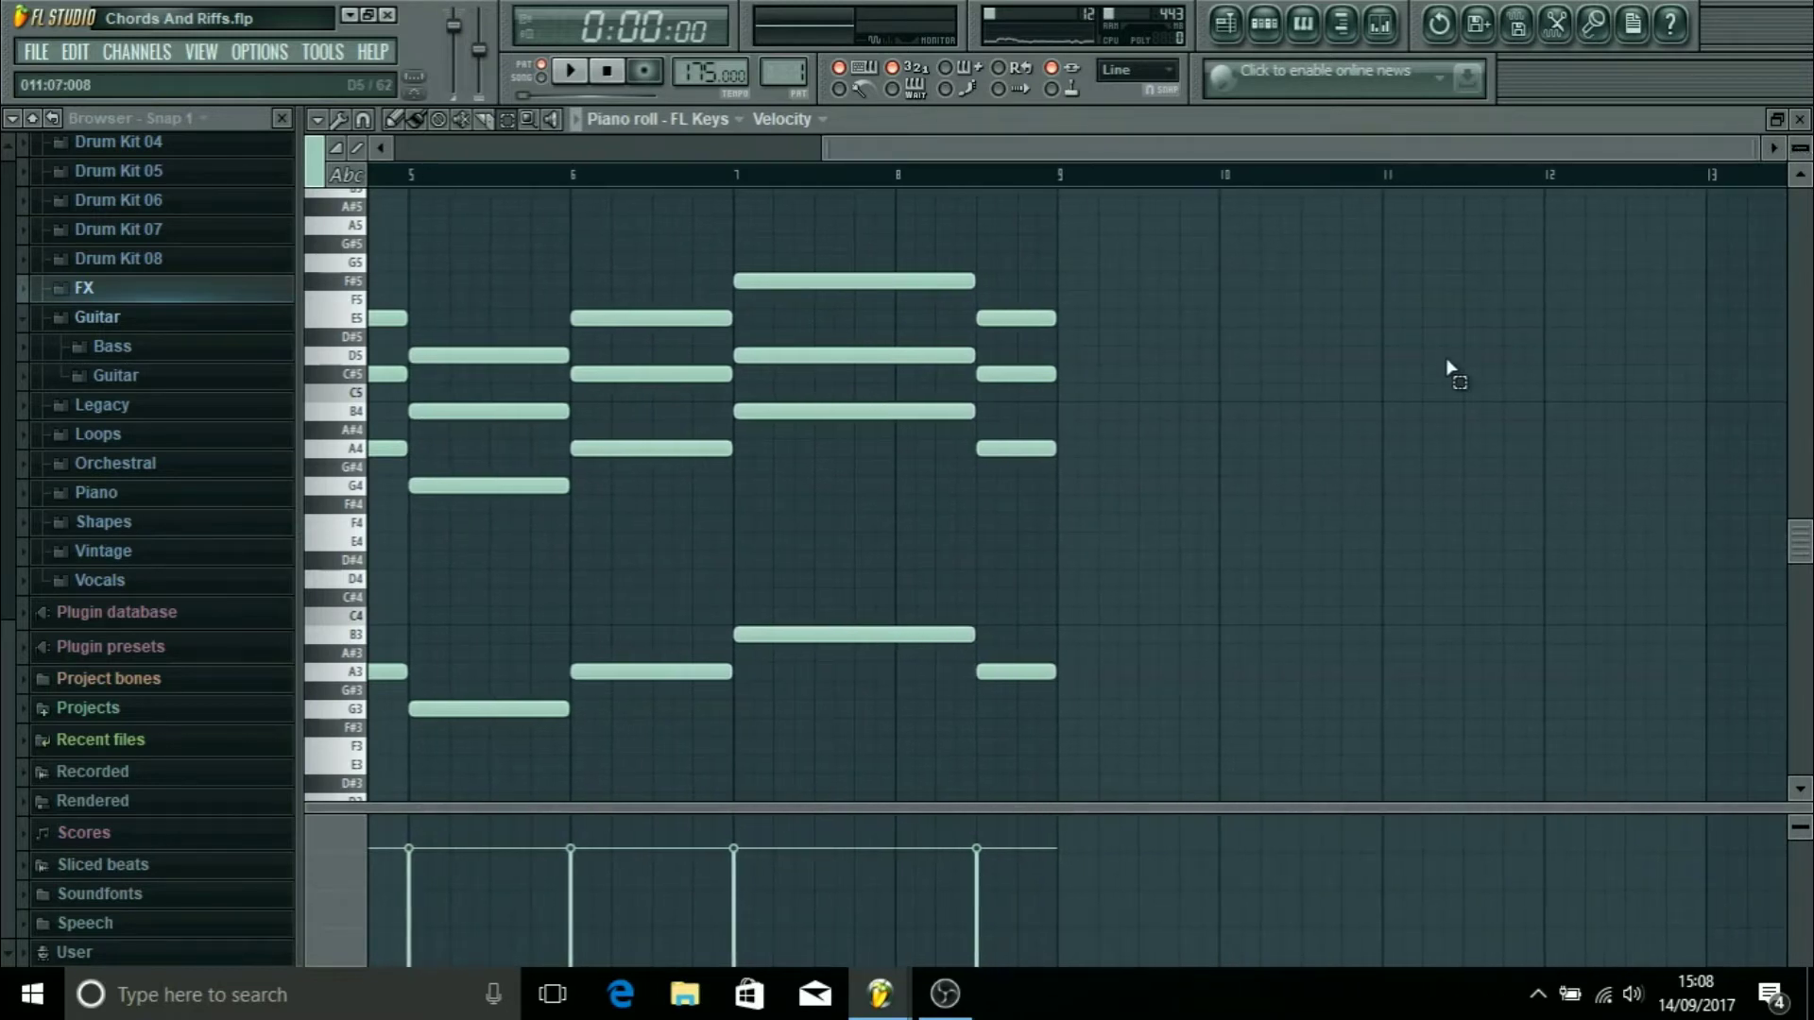
scroll(1450, 369, "up", 5)
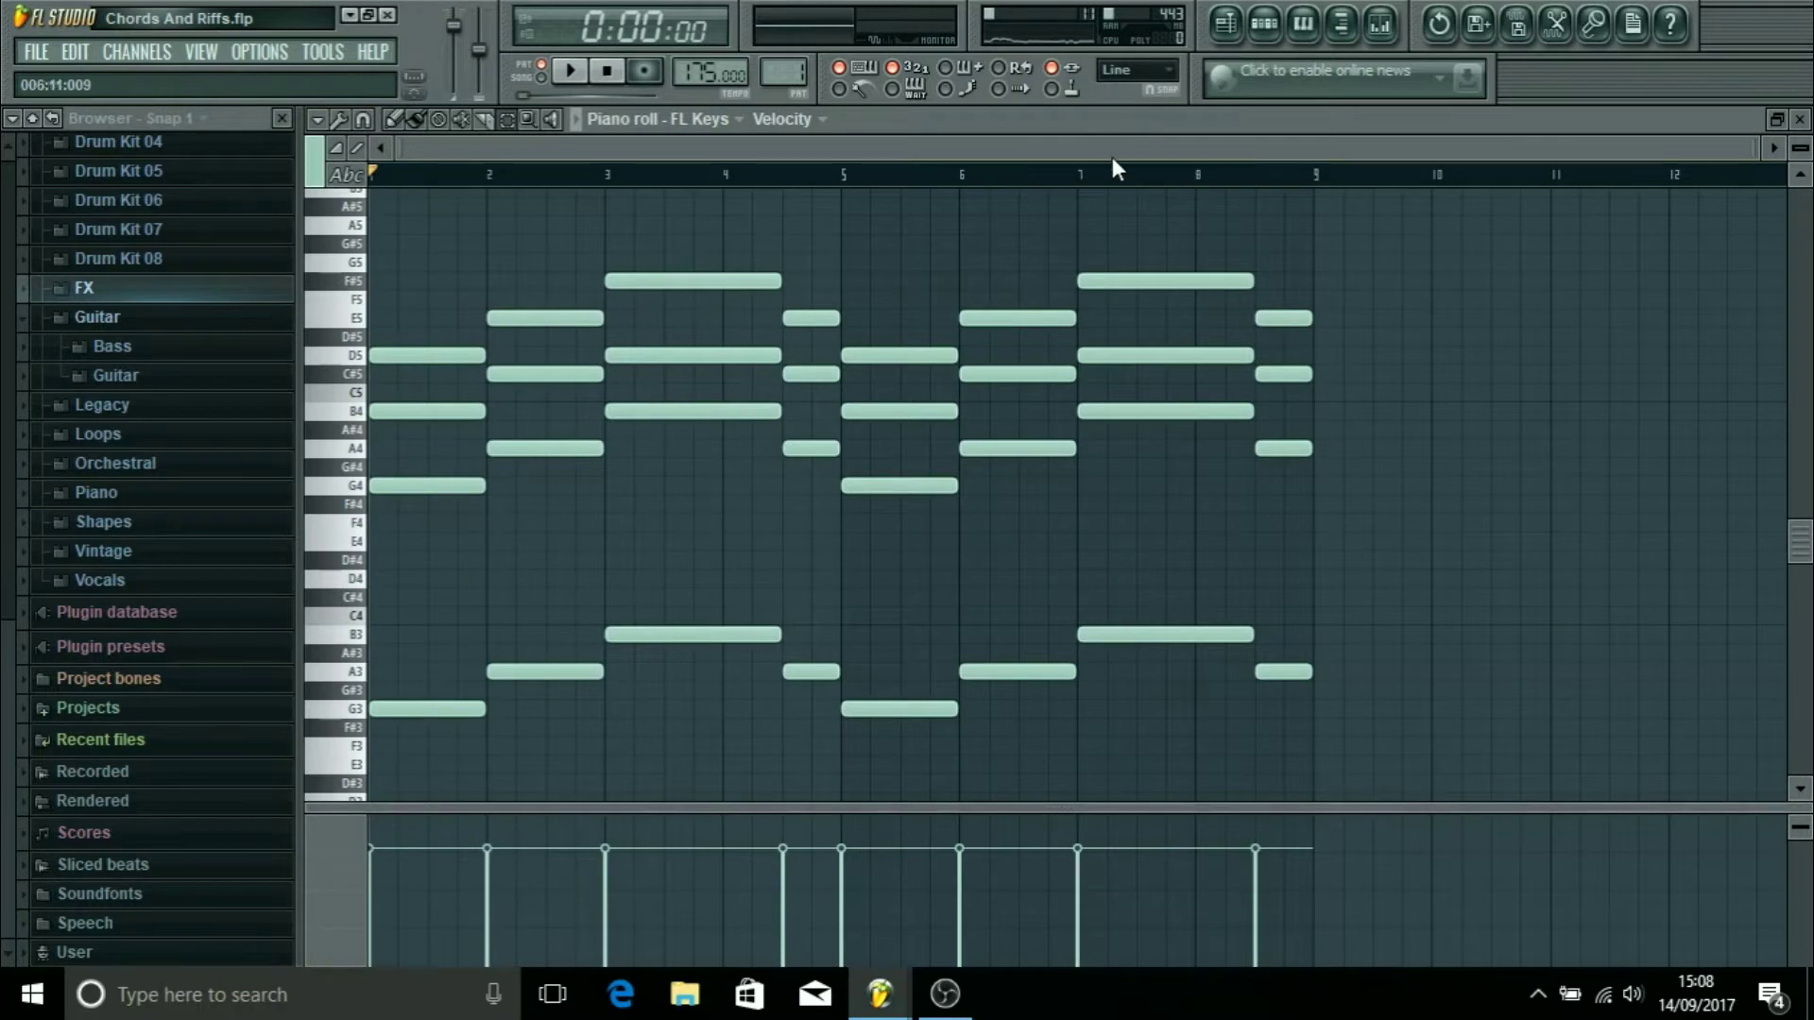
Step: Raise the G4, A4, B4 and A4 chord notes in bars 5 to 8 by one octave and play the pattern
left_click_drag(922, 512, 1047, 424)
left_click(1139, 416, "ctrl+shift")
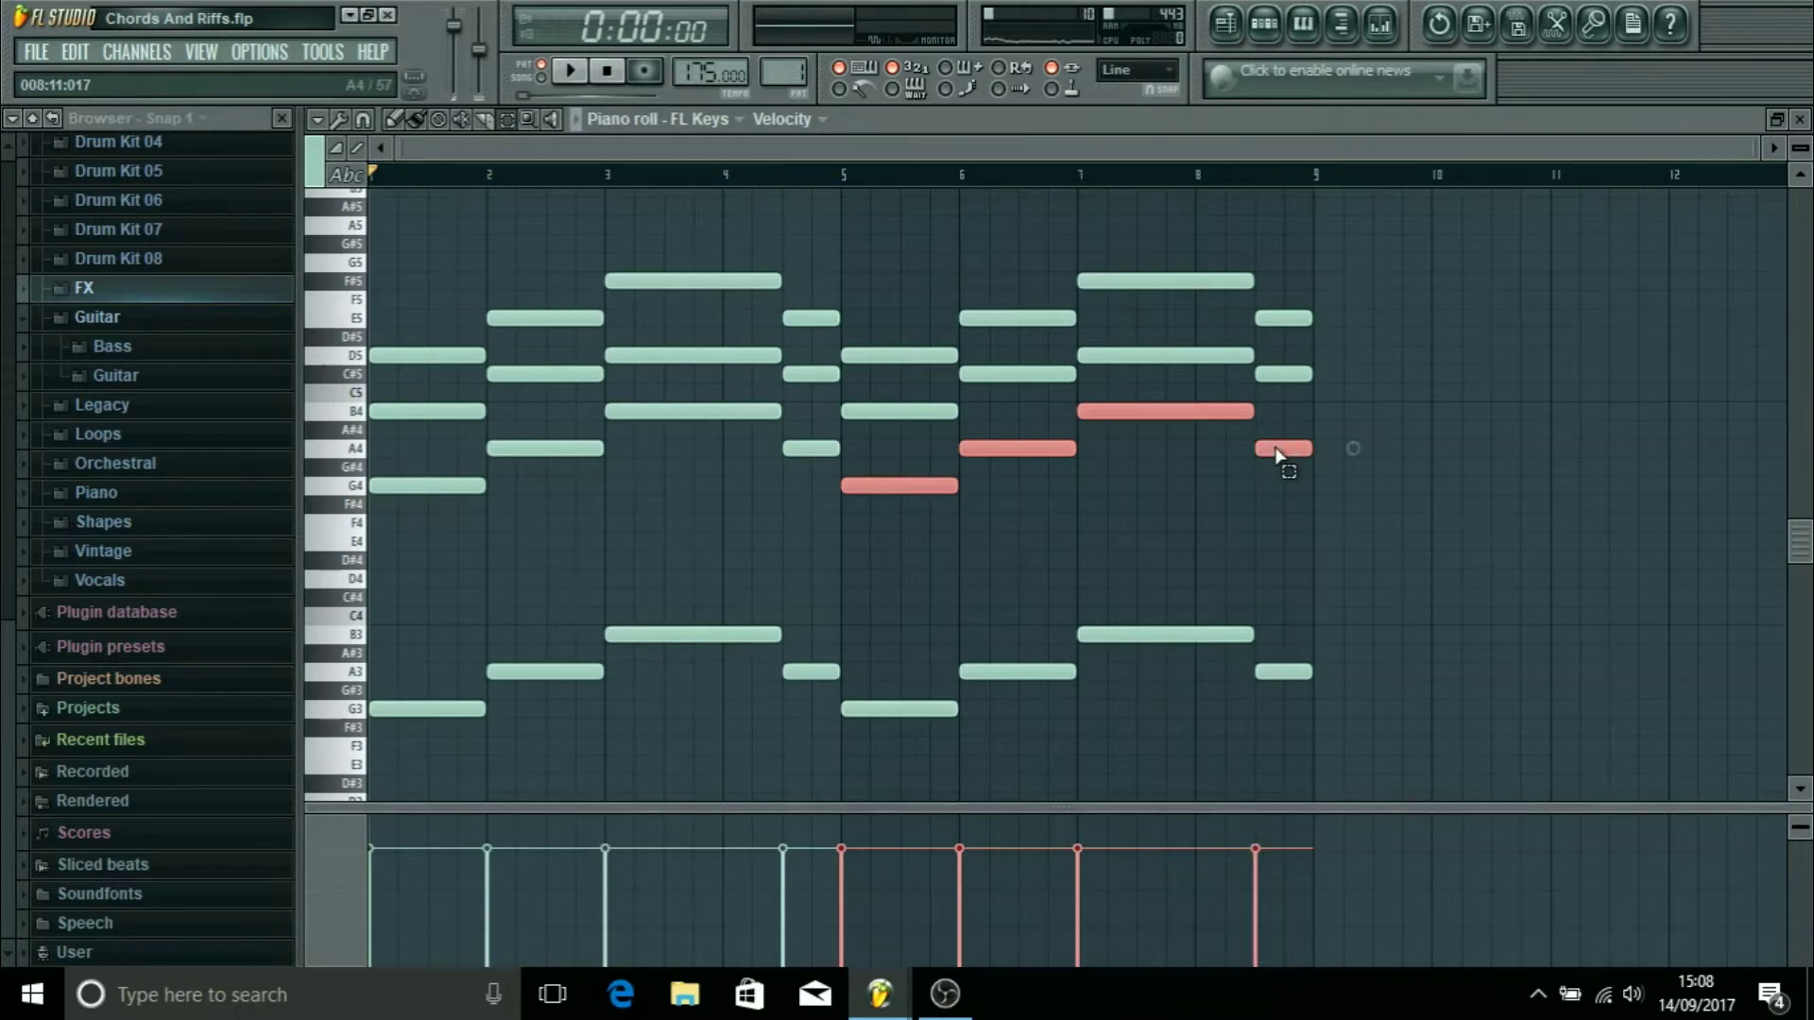
key("ctrl+Up")
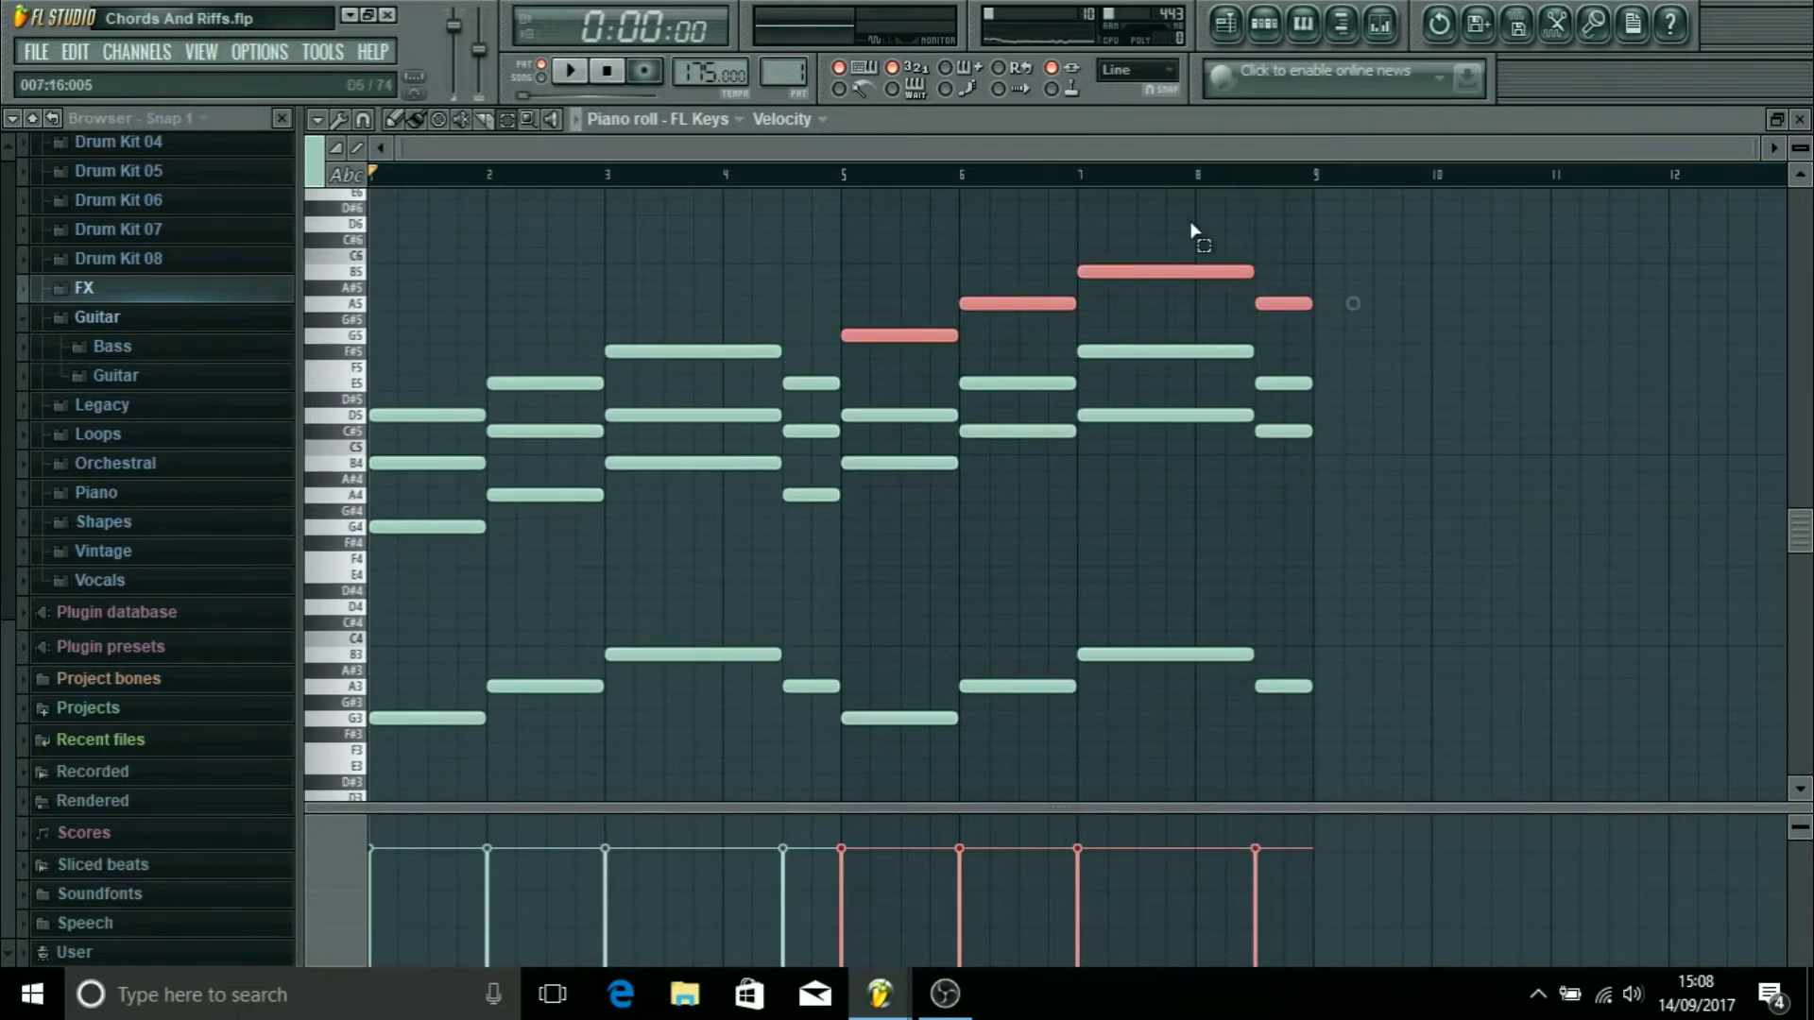
left_click(908, 430)
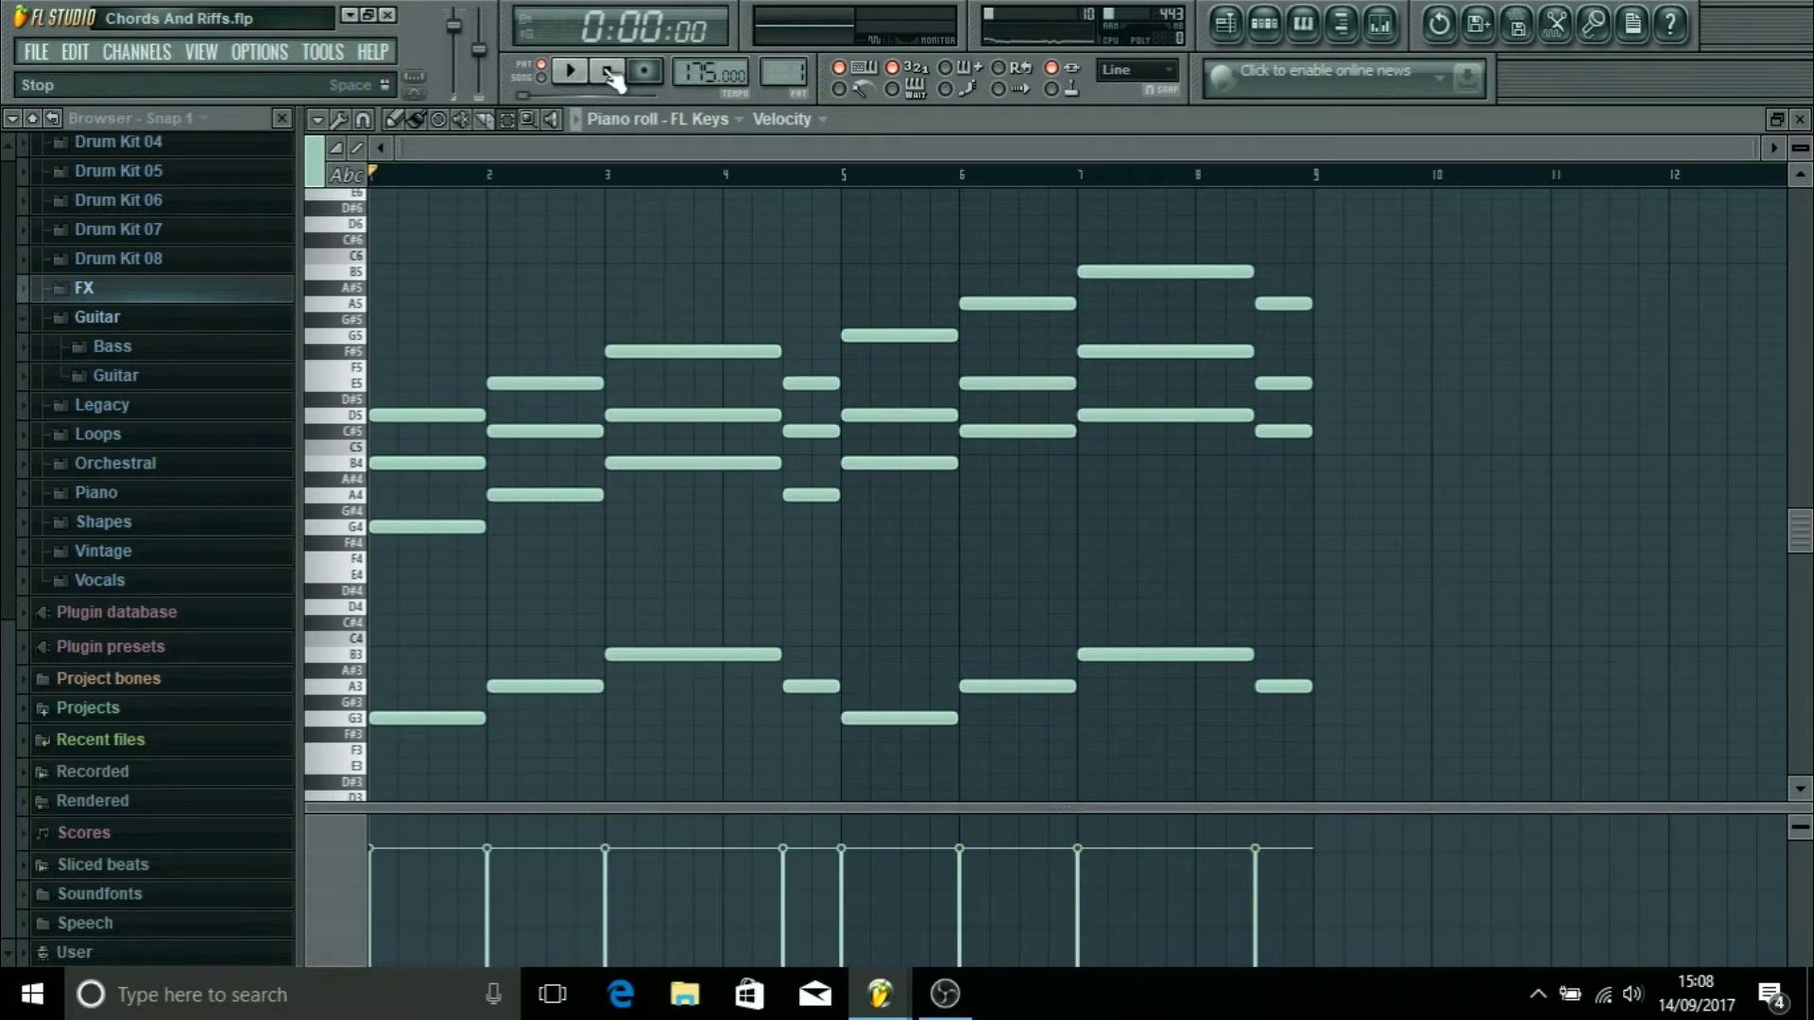
key("space")
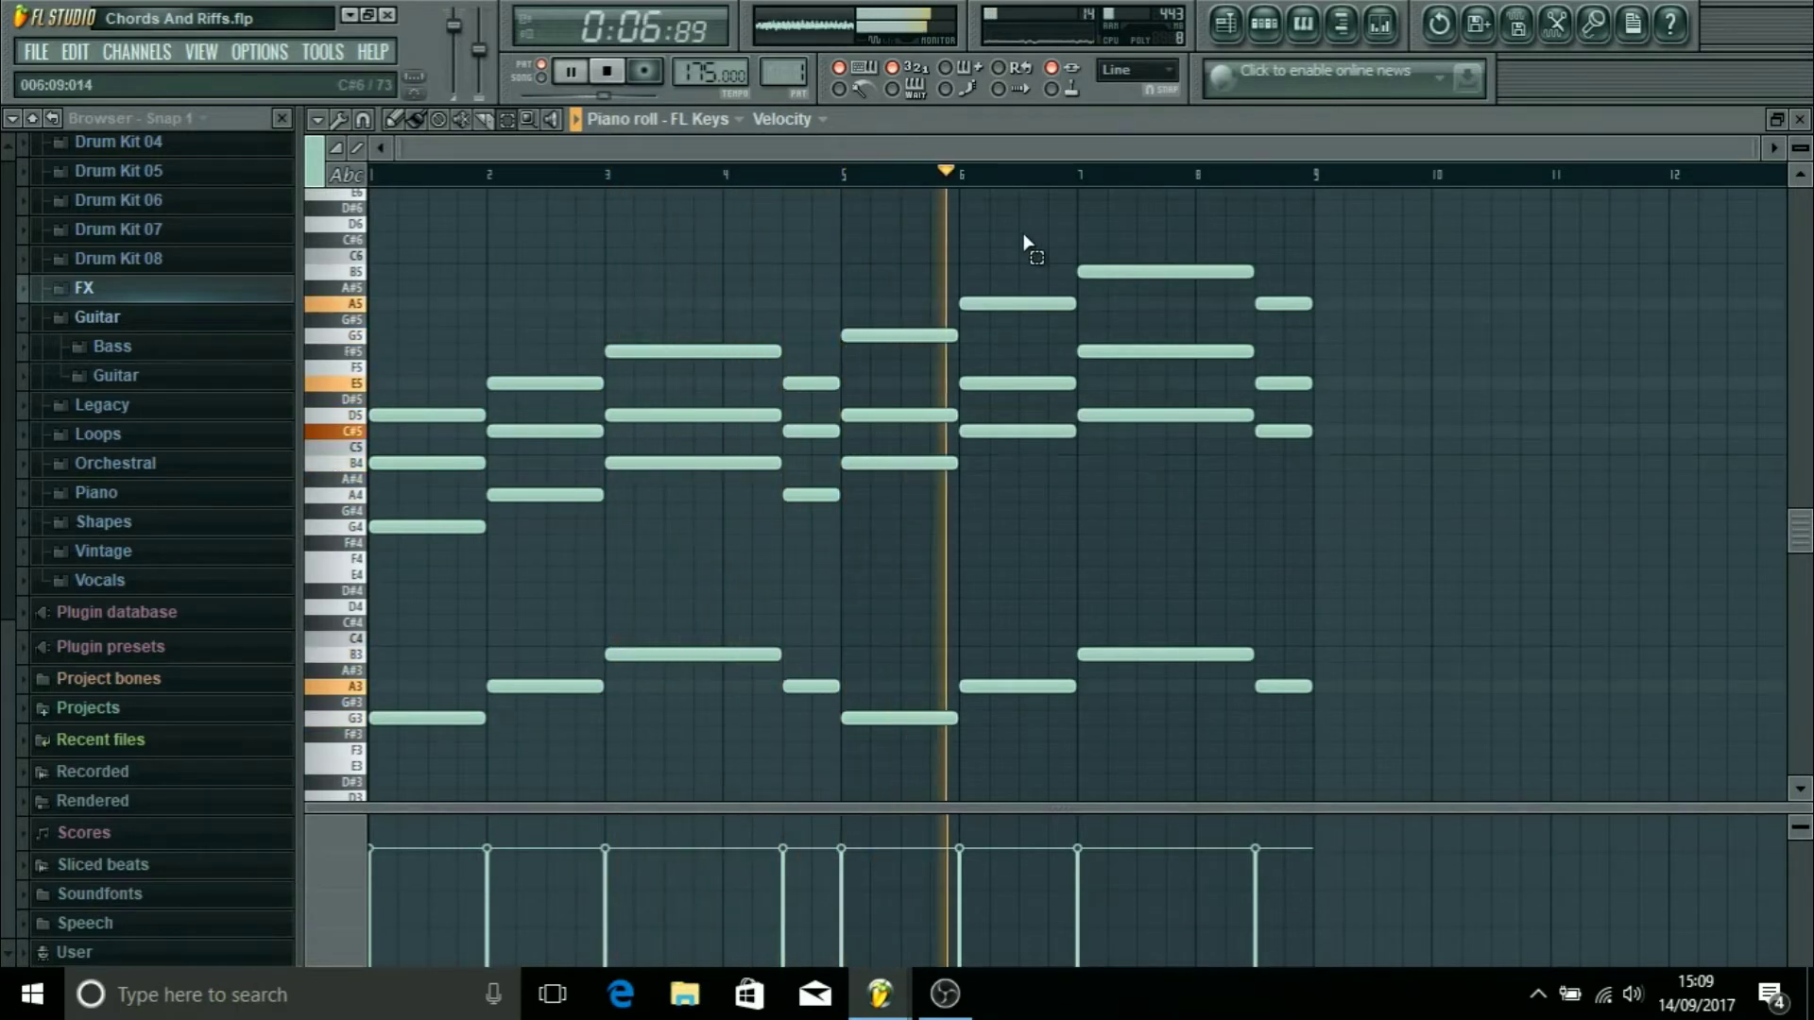
key("space")
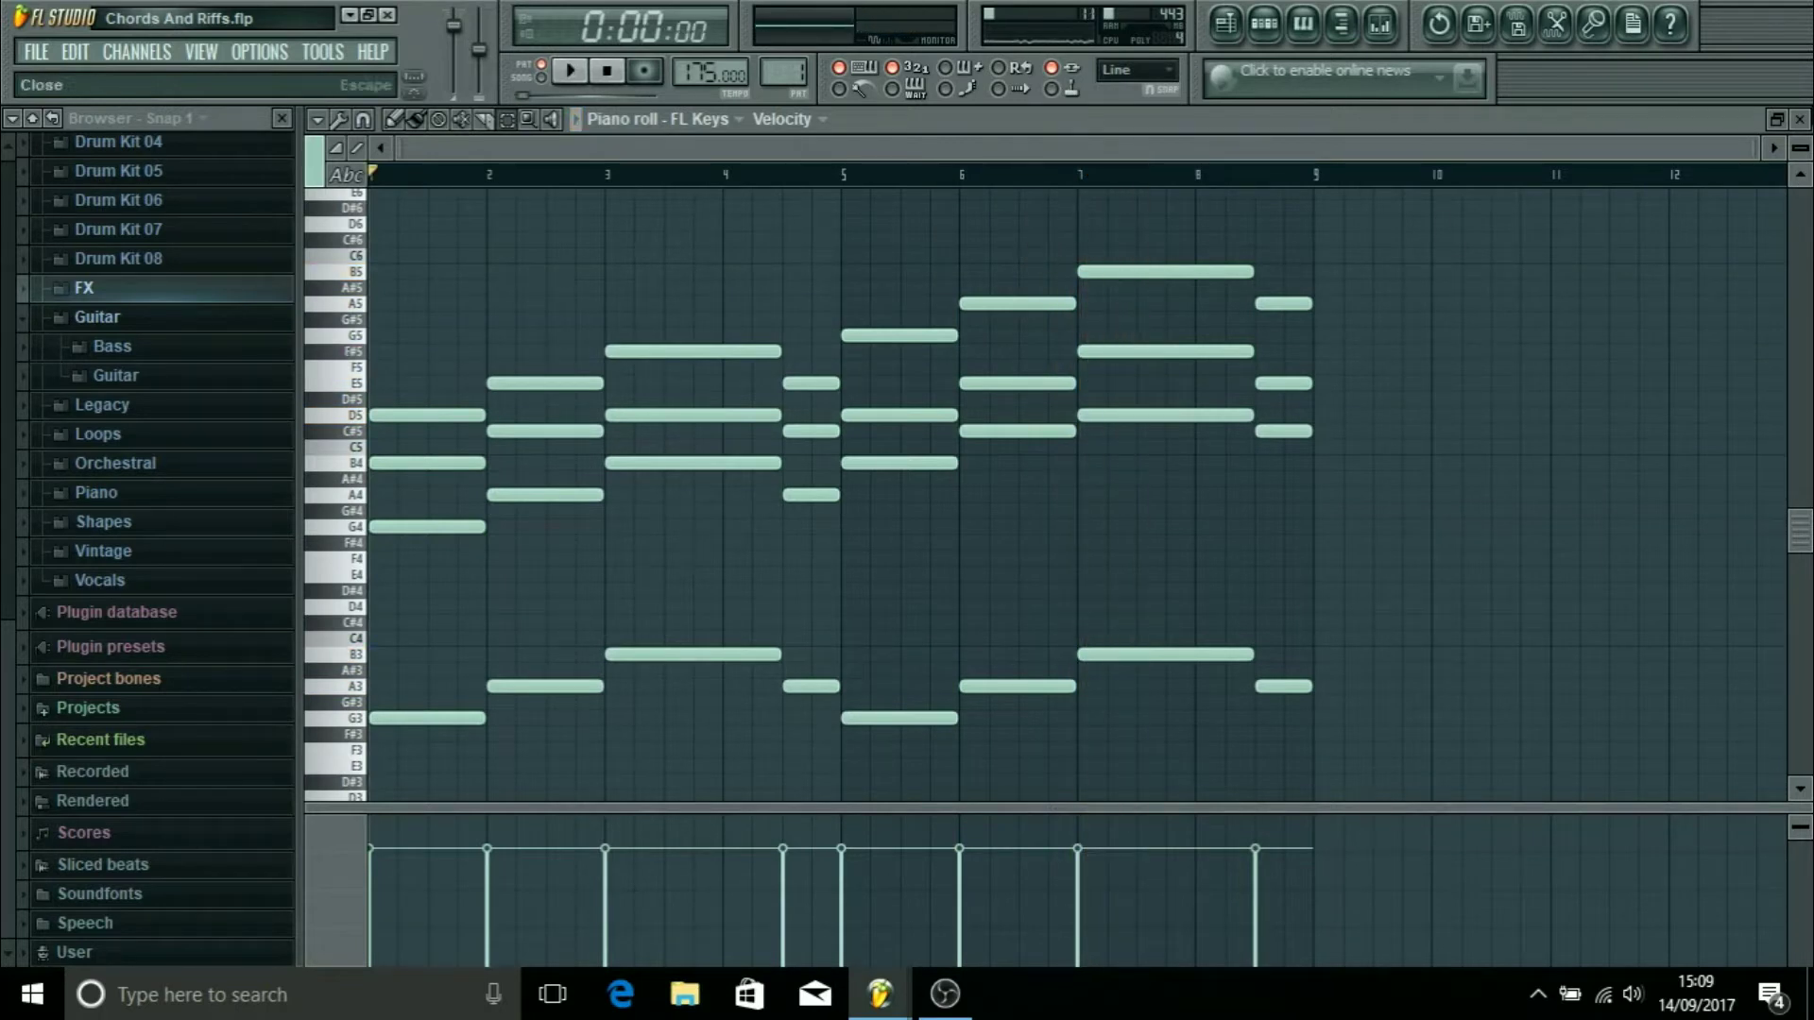
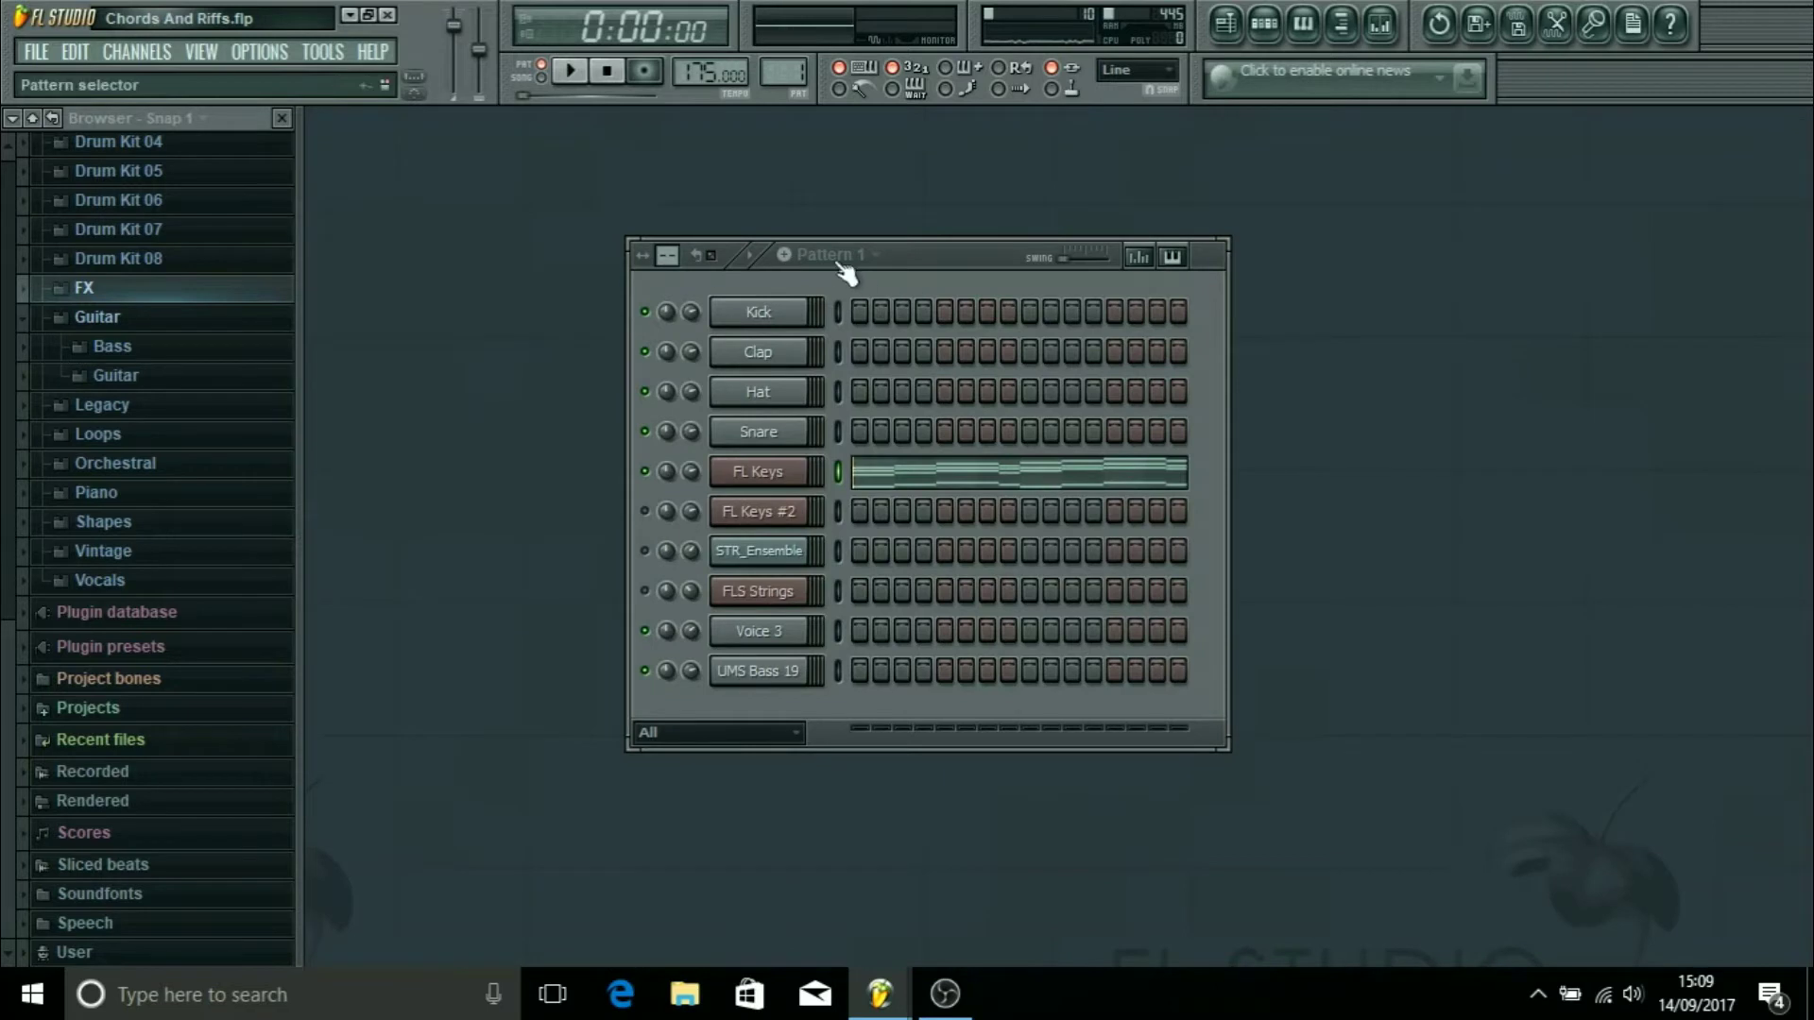
Step: Clone Pattern 1 and rename the original pattern to Chords
left_click(834, 260)
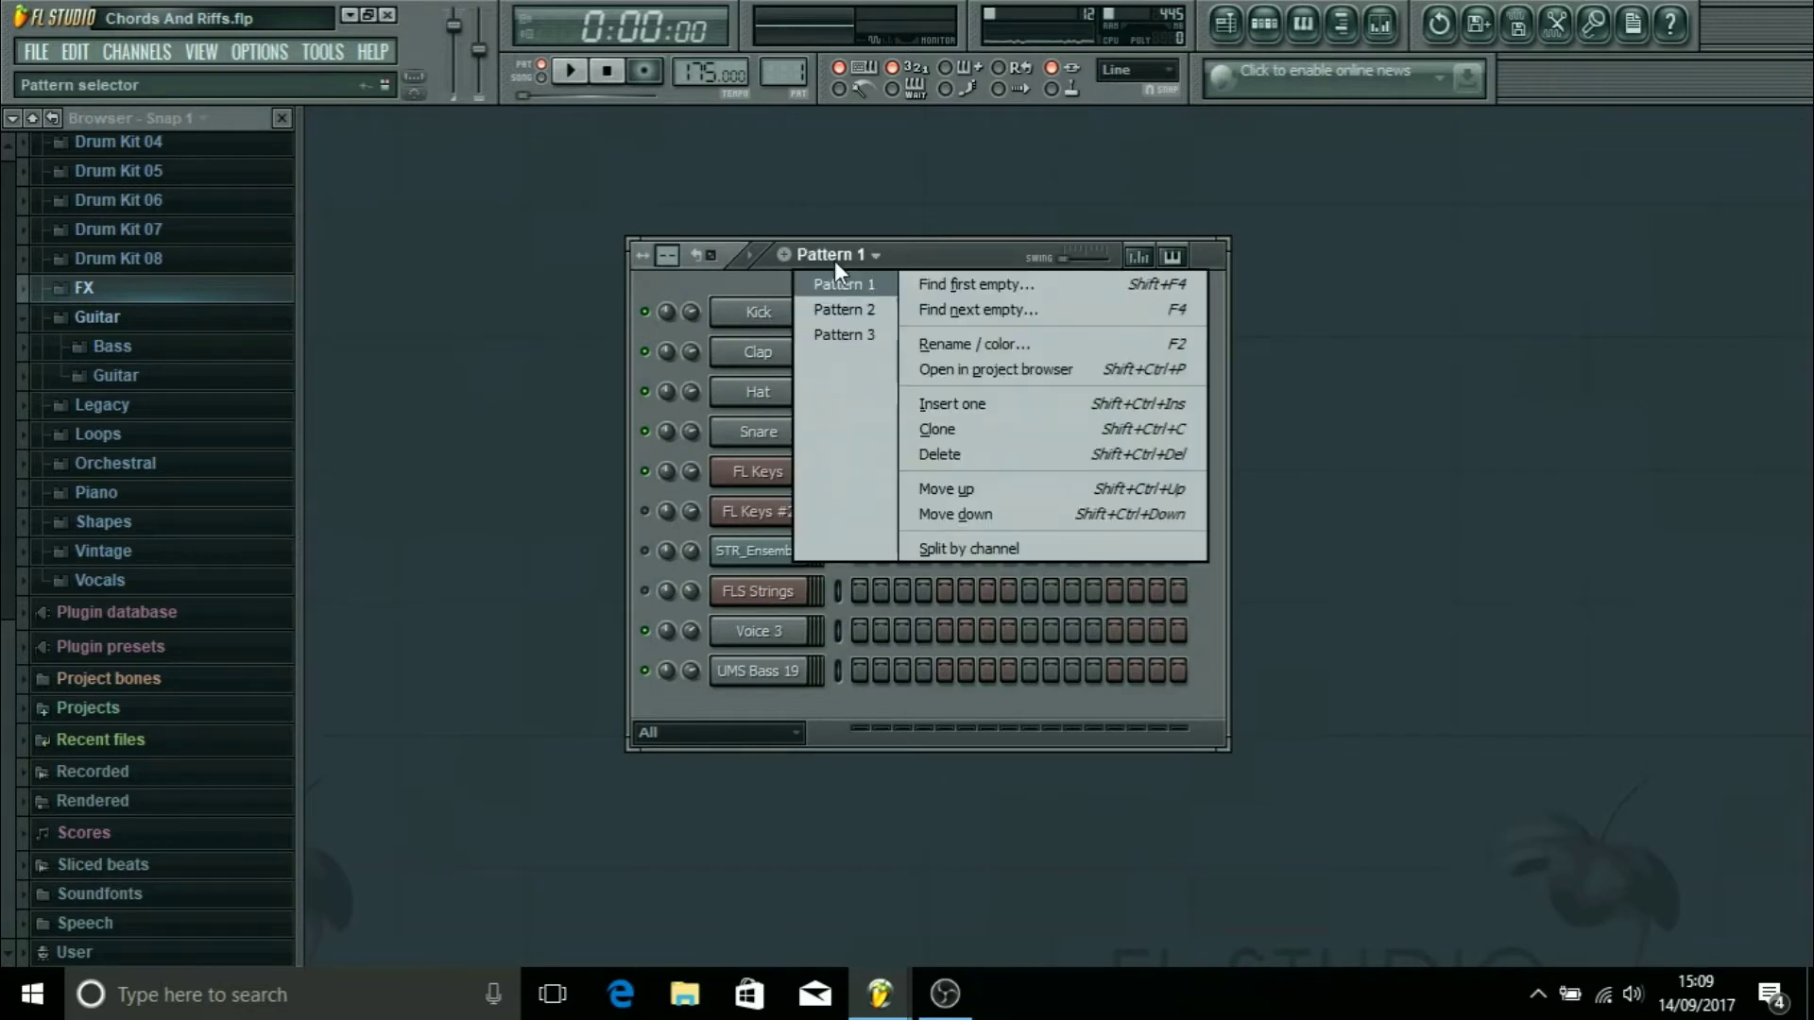
left_click(953, 432)
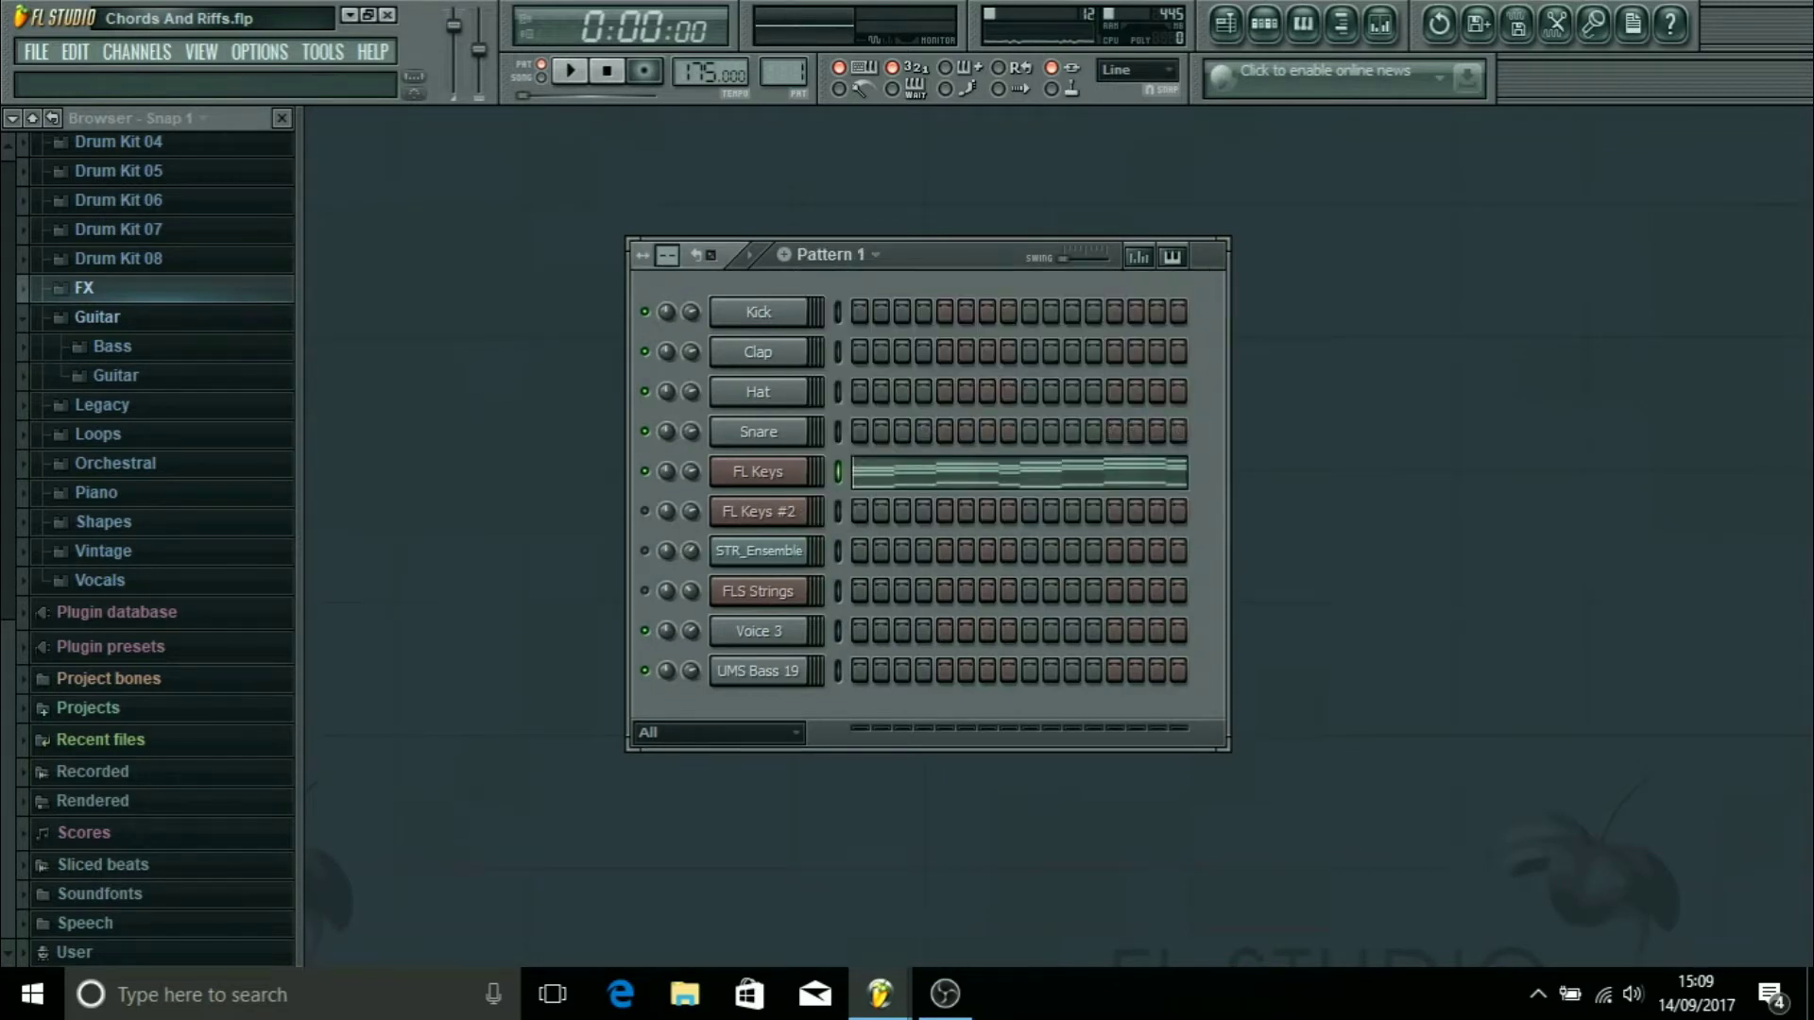
left_click(863, 257)
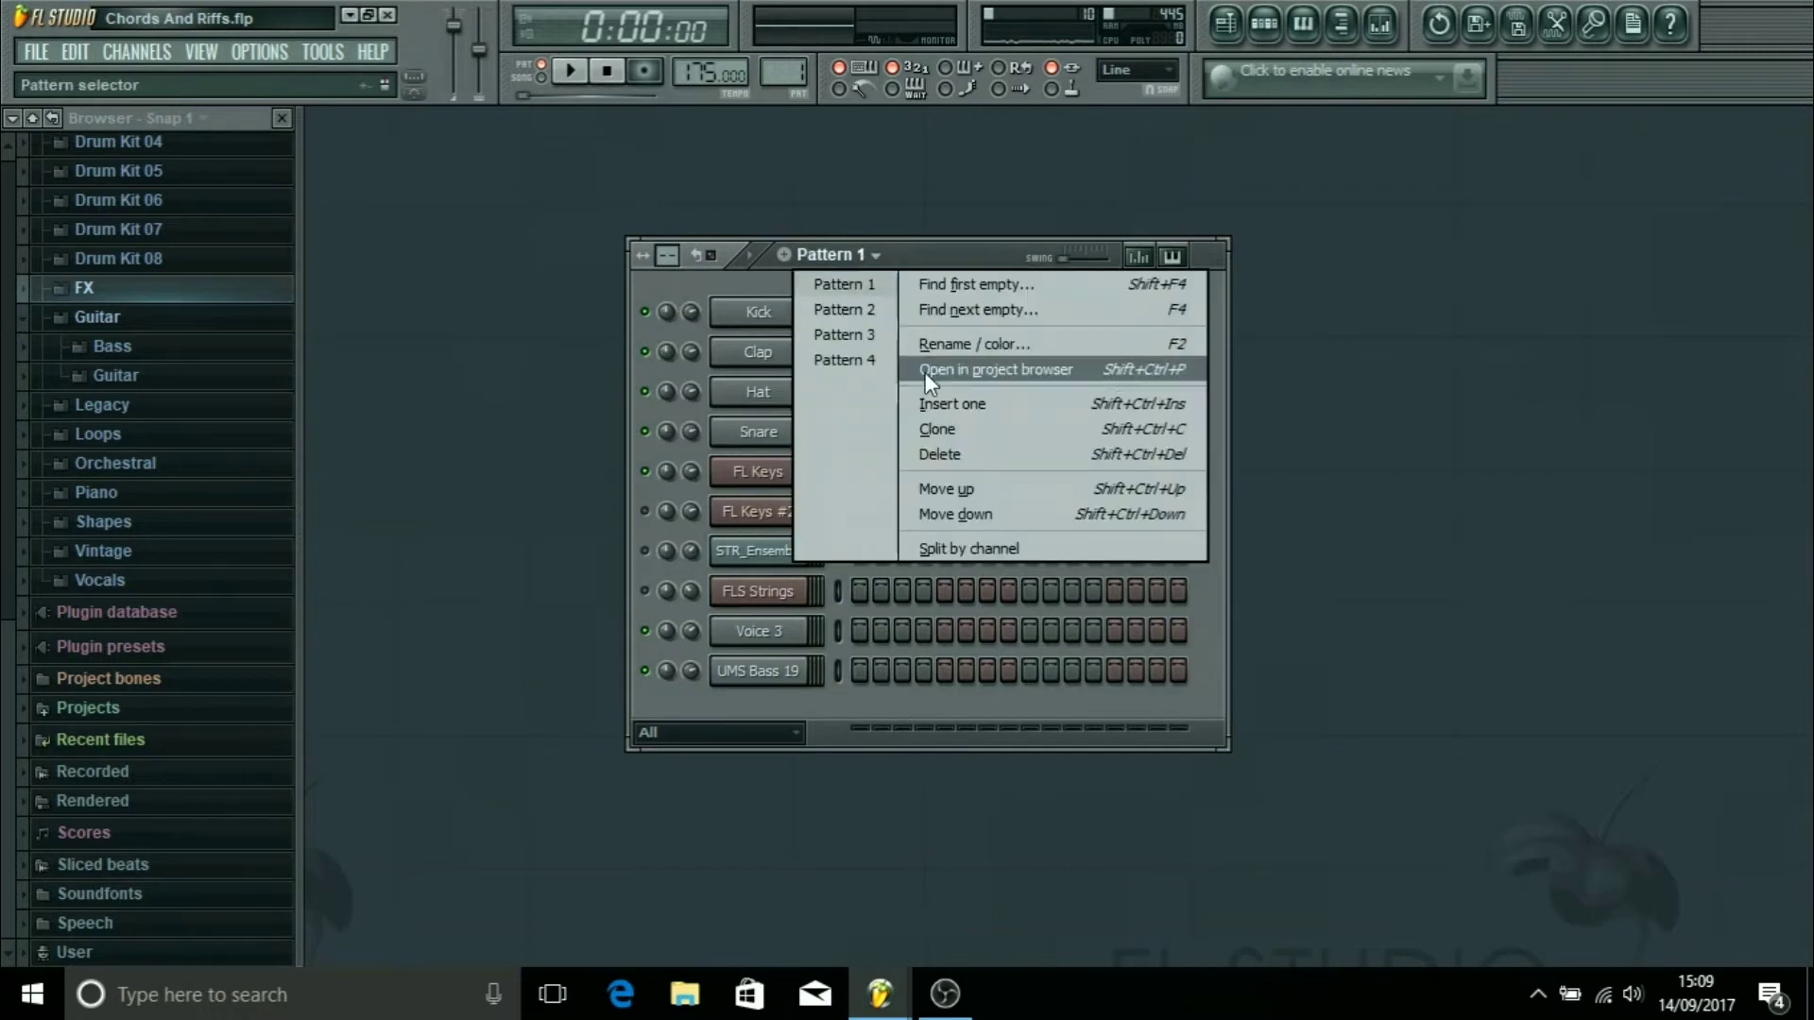
left_click(966, 346)
type("Chor")
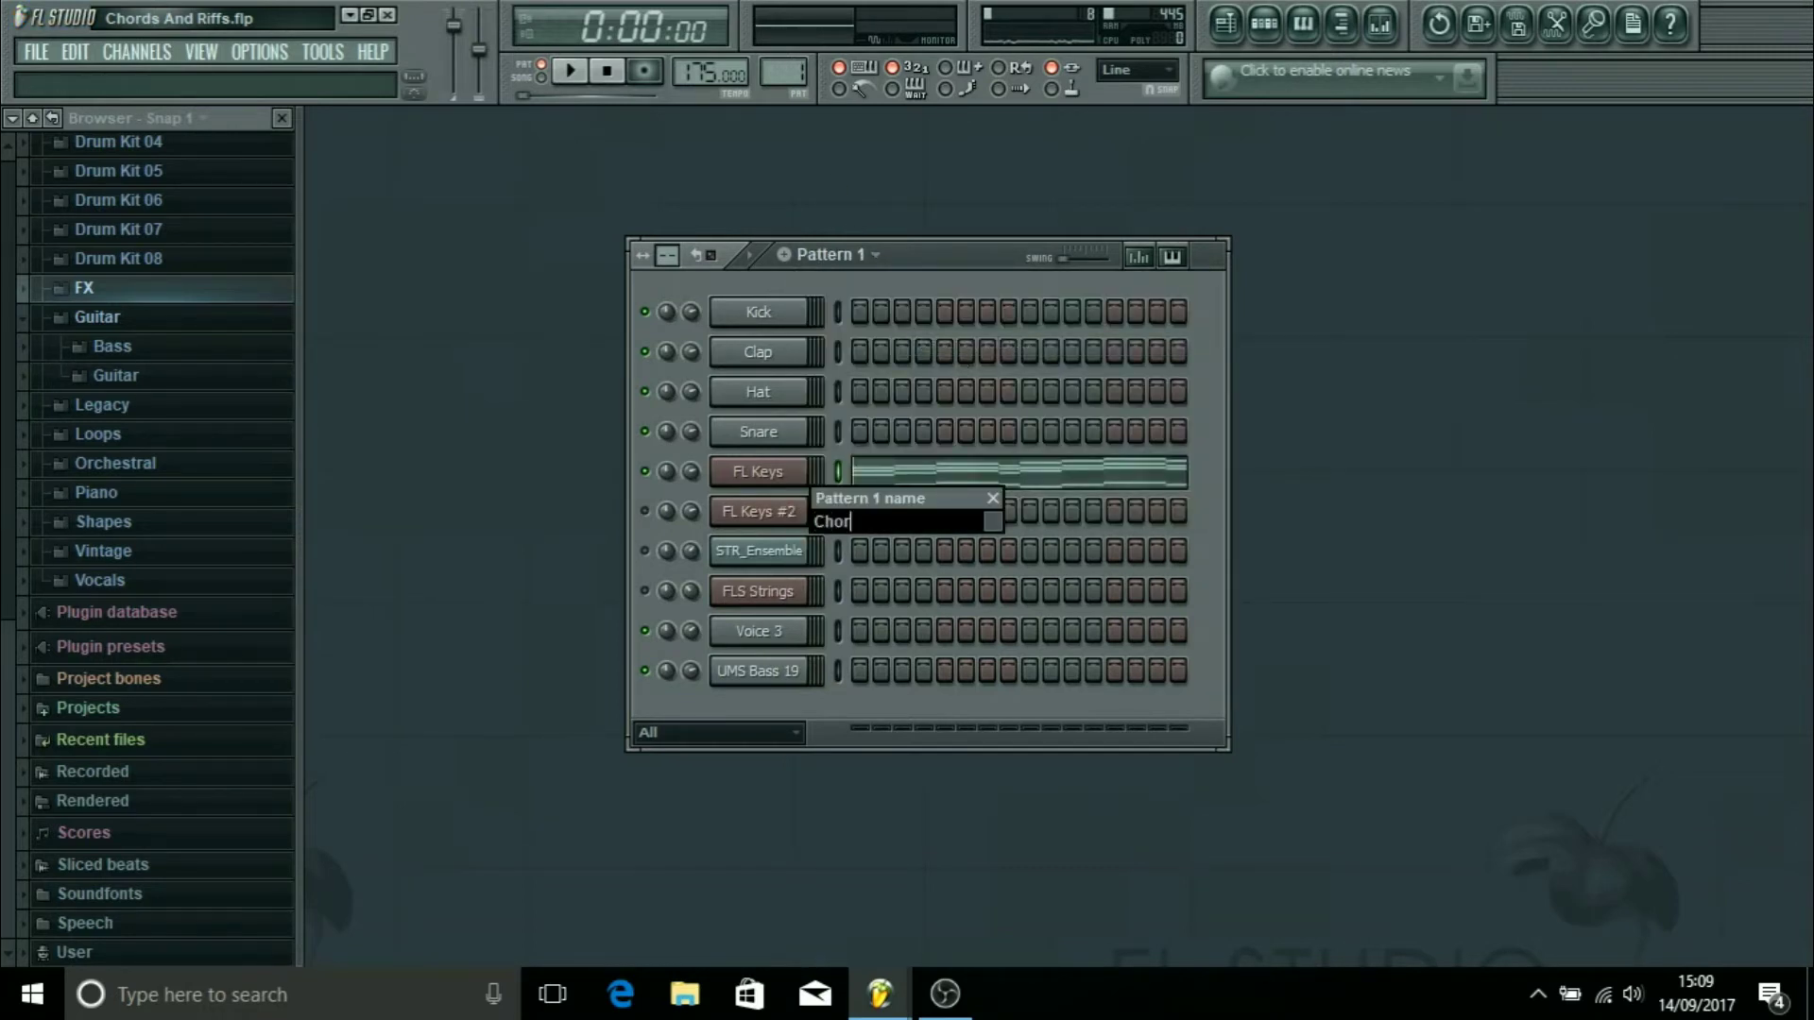
type("ds")
key("Return")
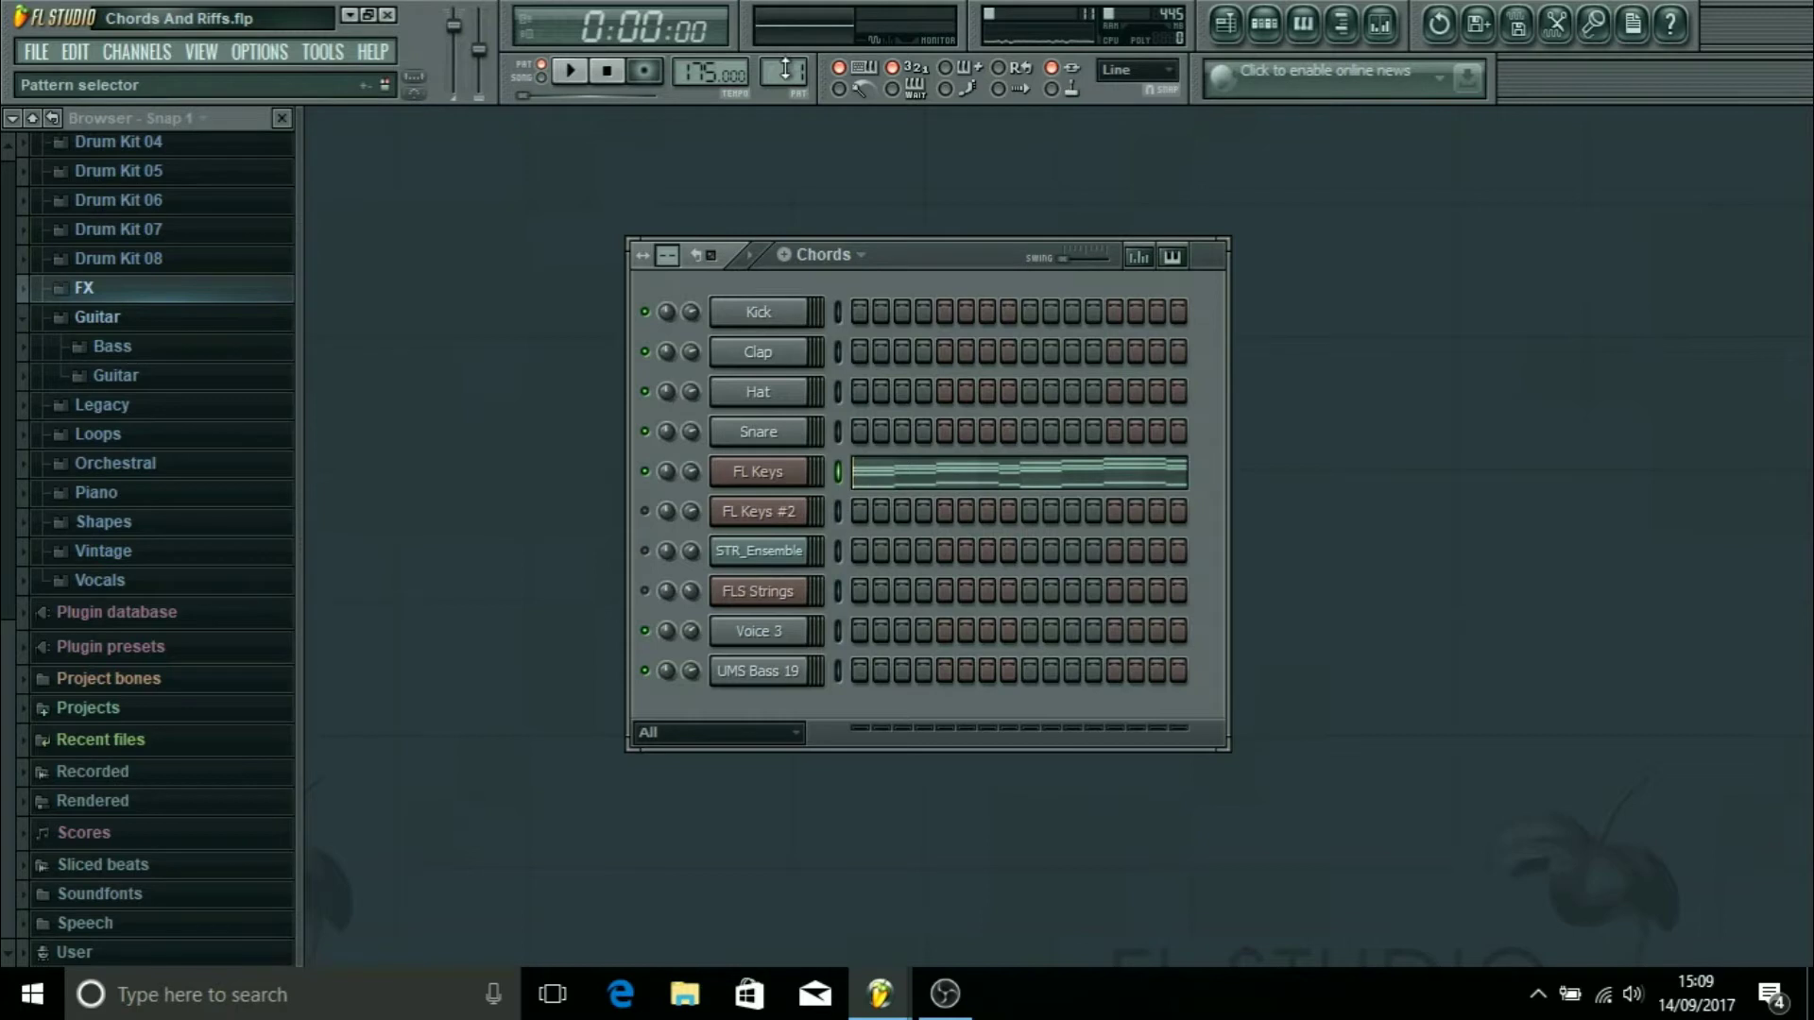
Step: Select all chord notes above the bass line across bars 1 to 8 in Pattern 2's FL Keys piano roll
scroll(792, 71, "up", 1)
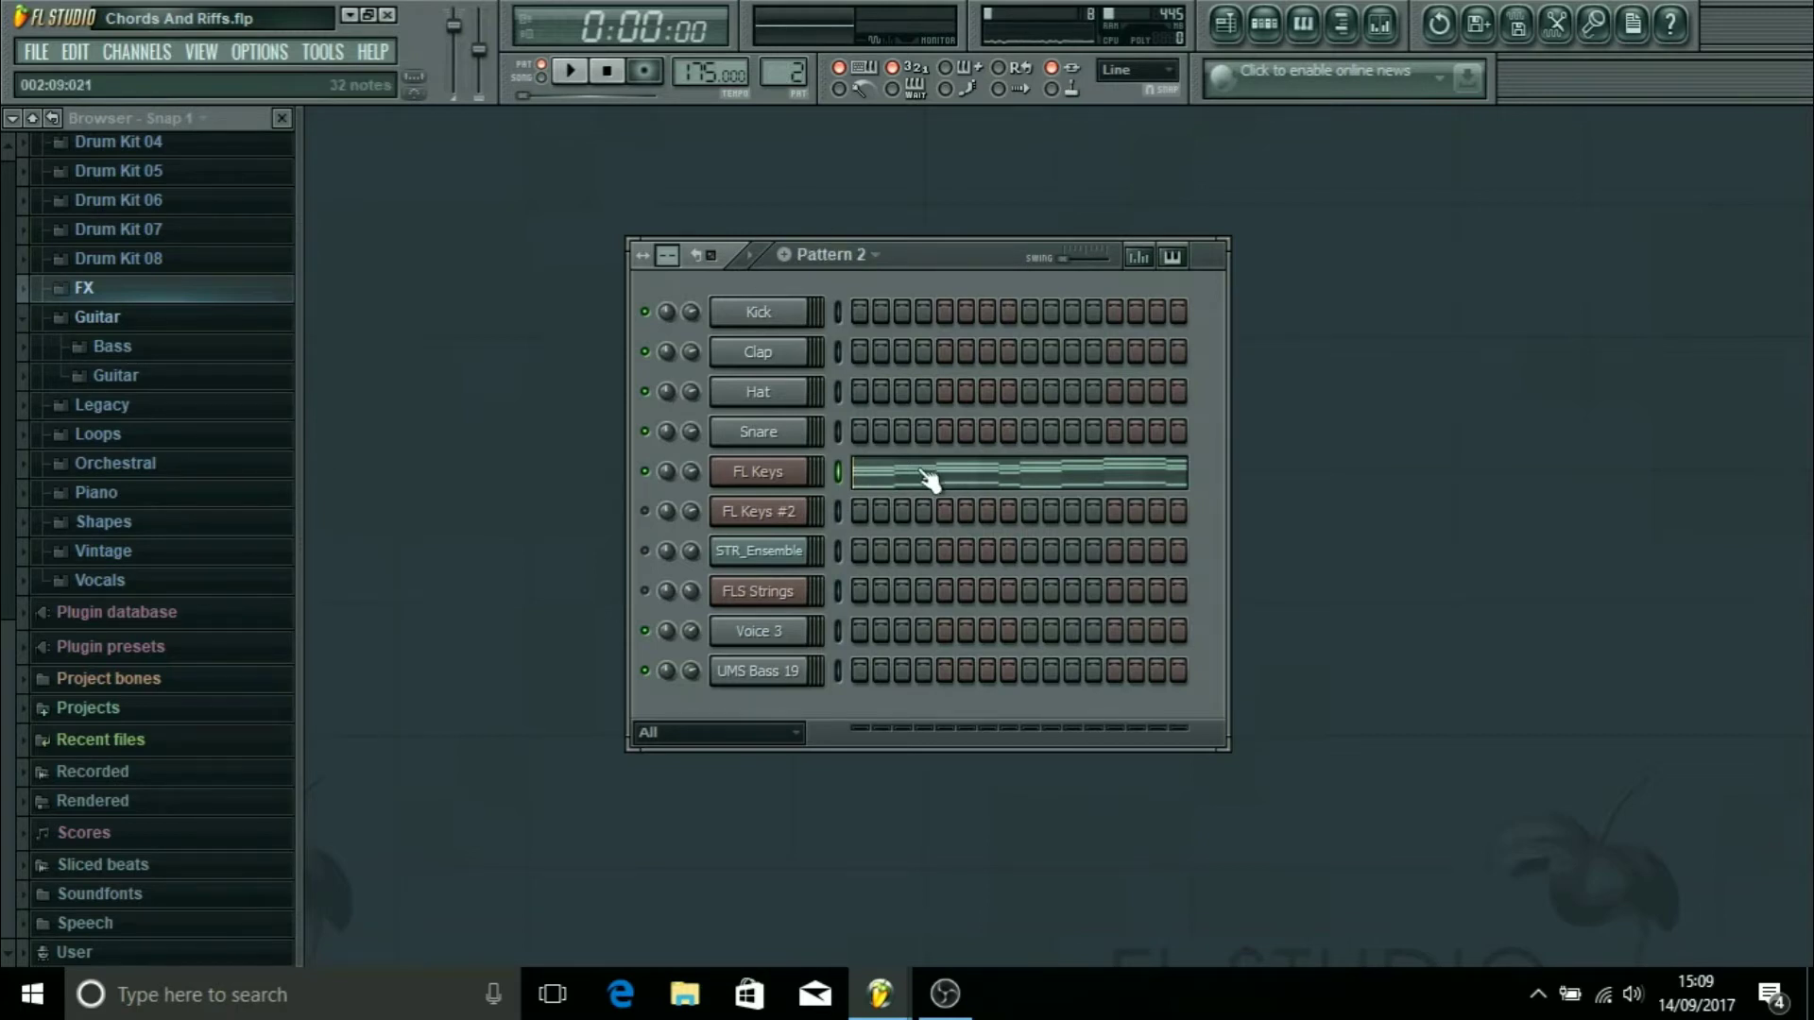
left_click(929, 480)
scroll(696, 393, "down", 3)
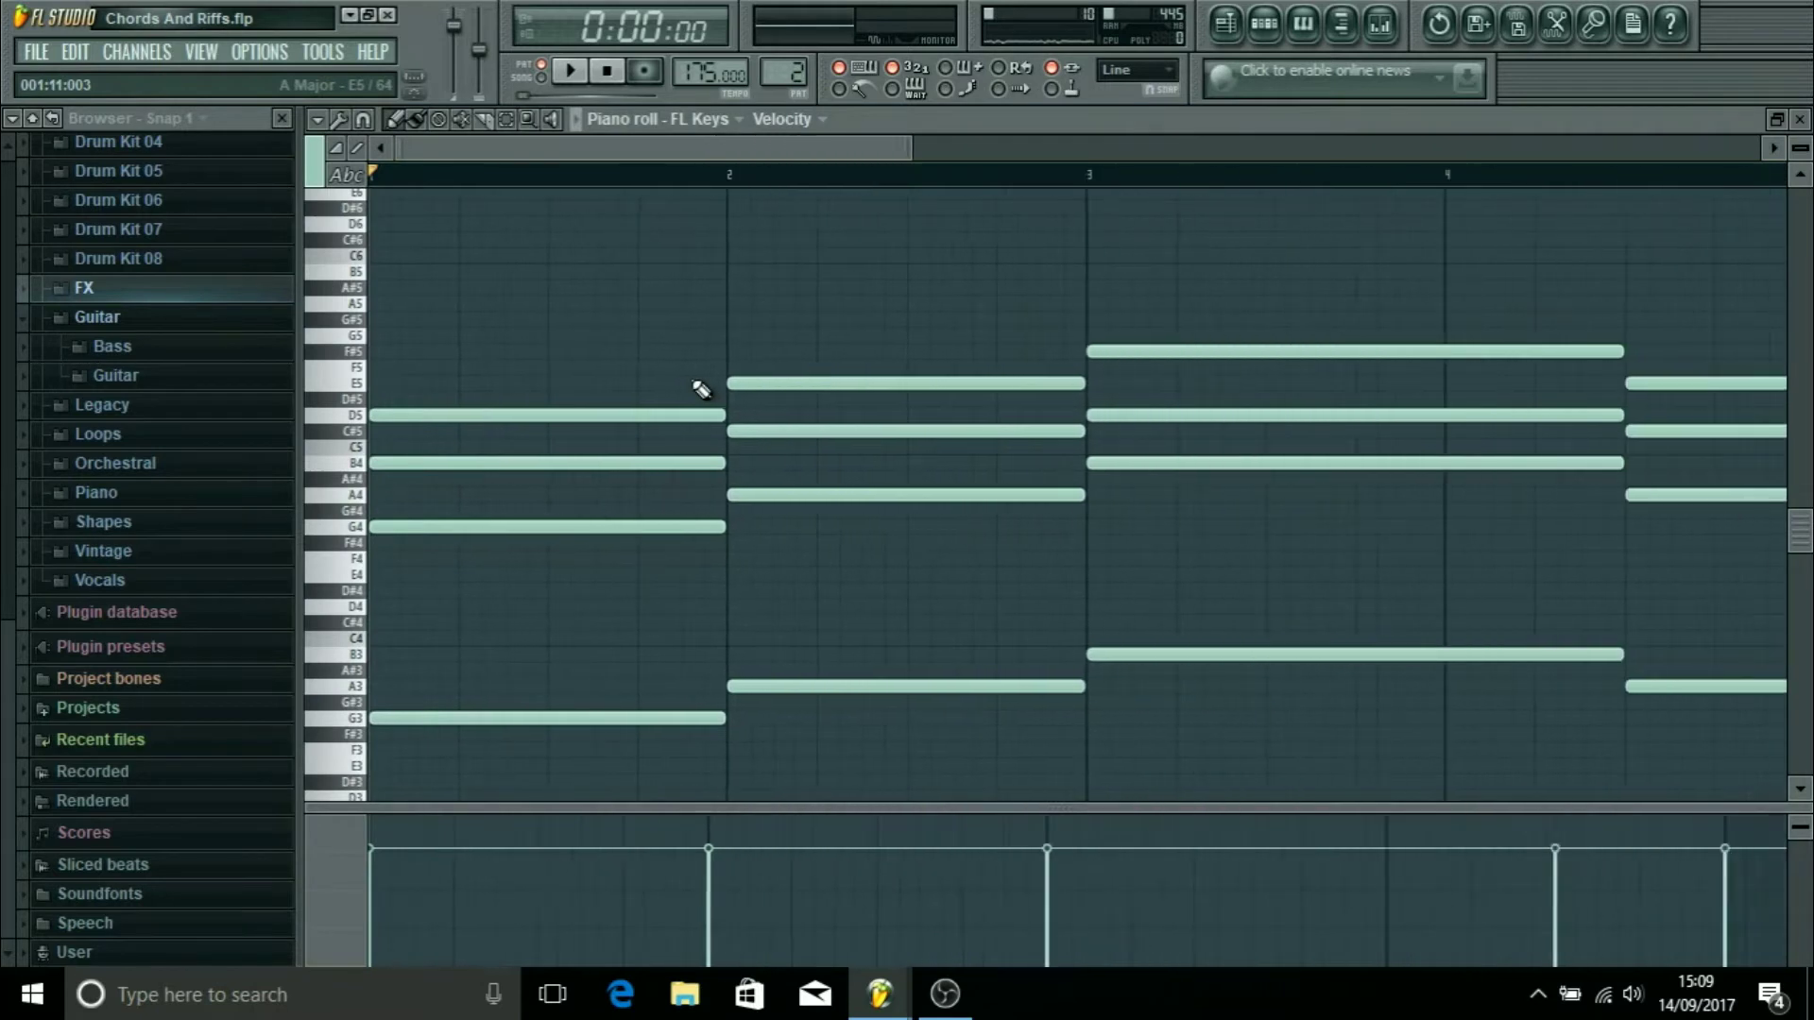
scroll(695, 382, "down", 4)
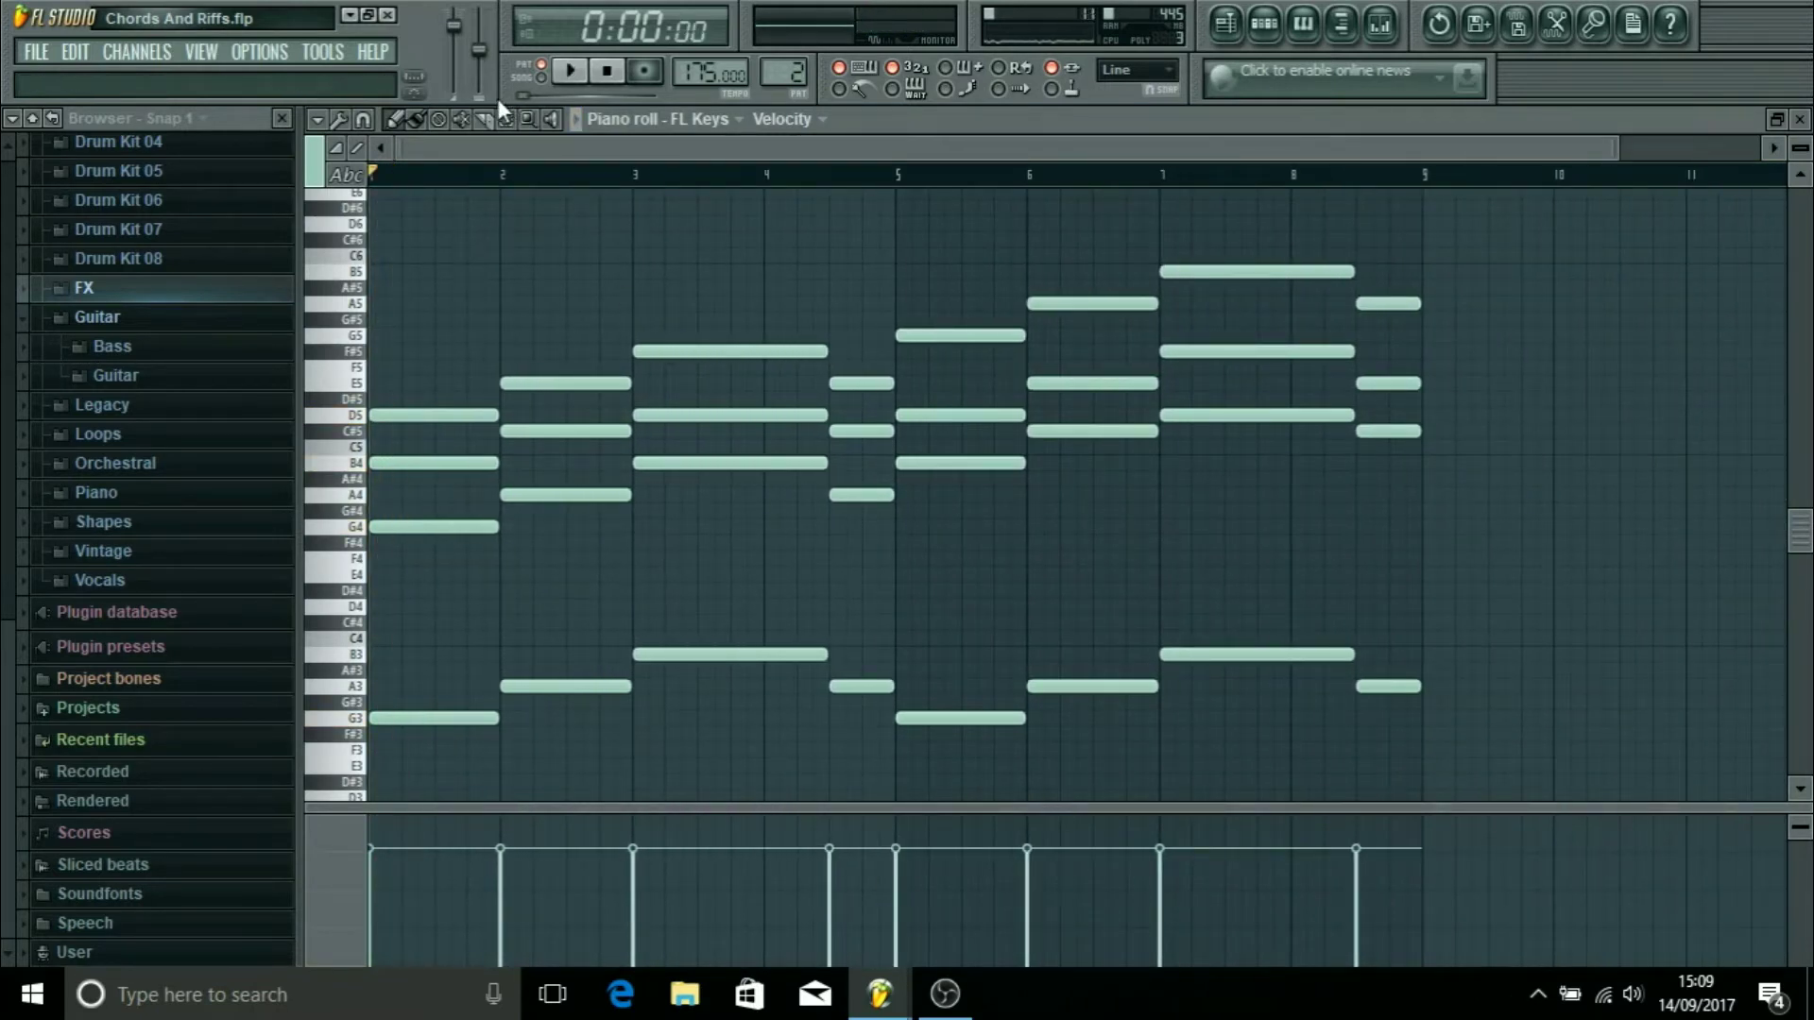
left_click_drag(350, 221, 354, 567)
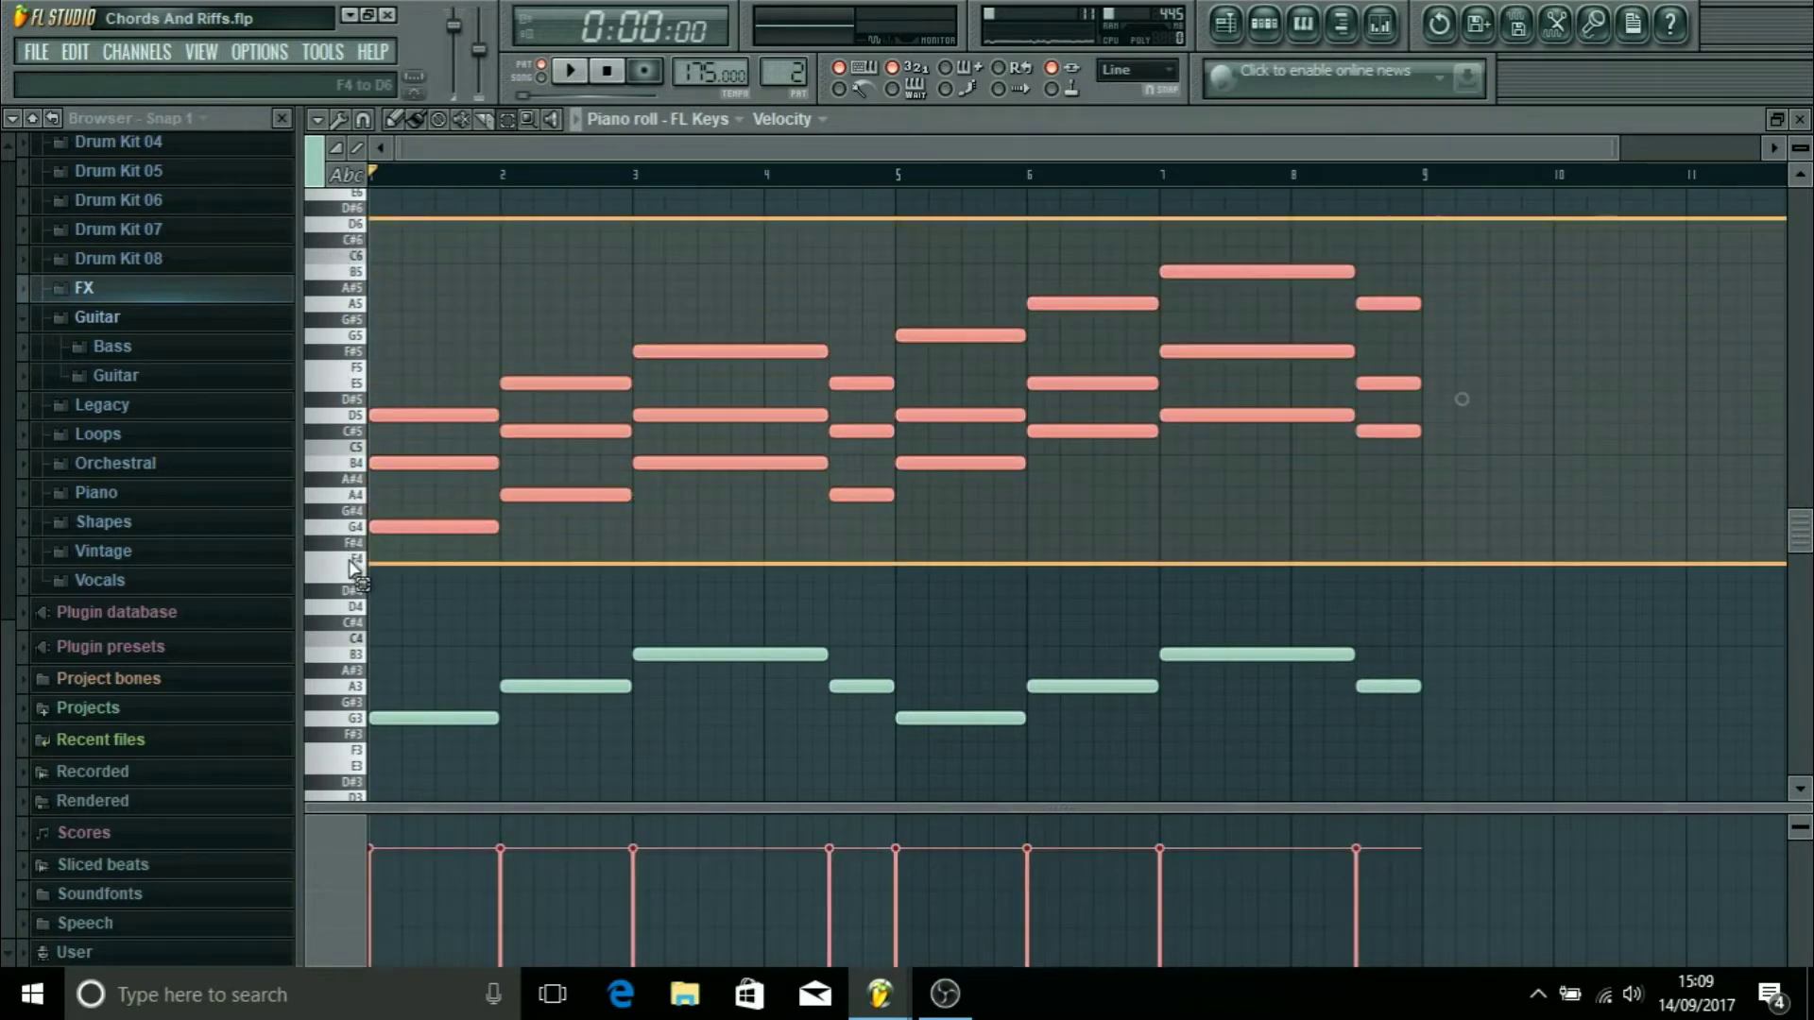
left_click_drag(349, 253, 358, 604)
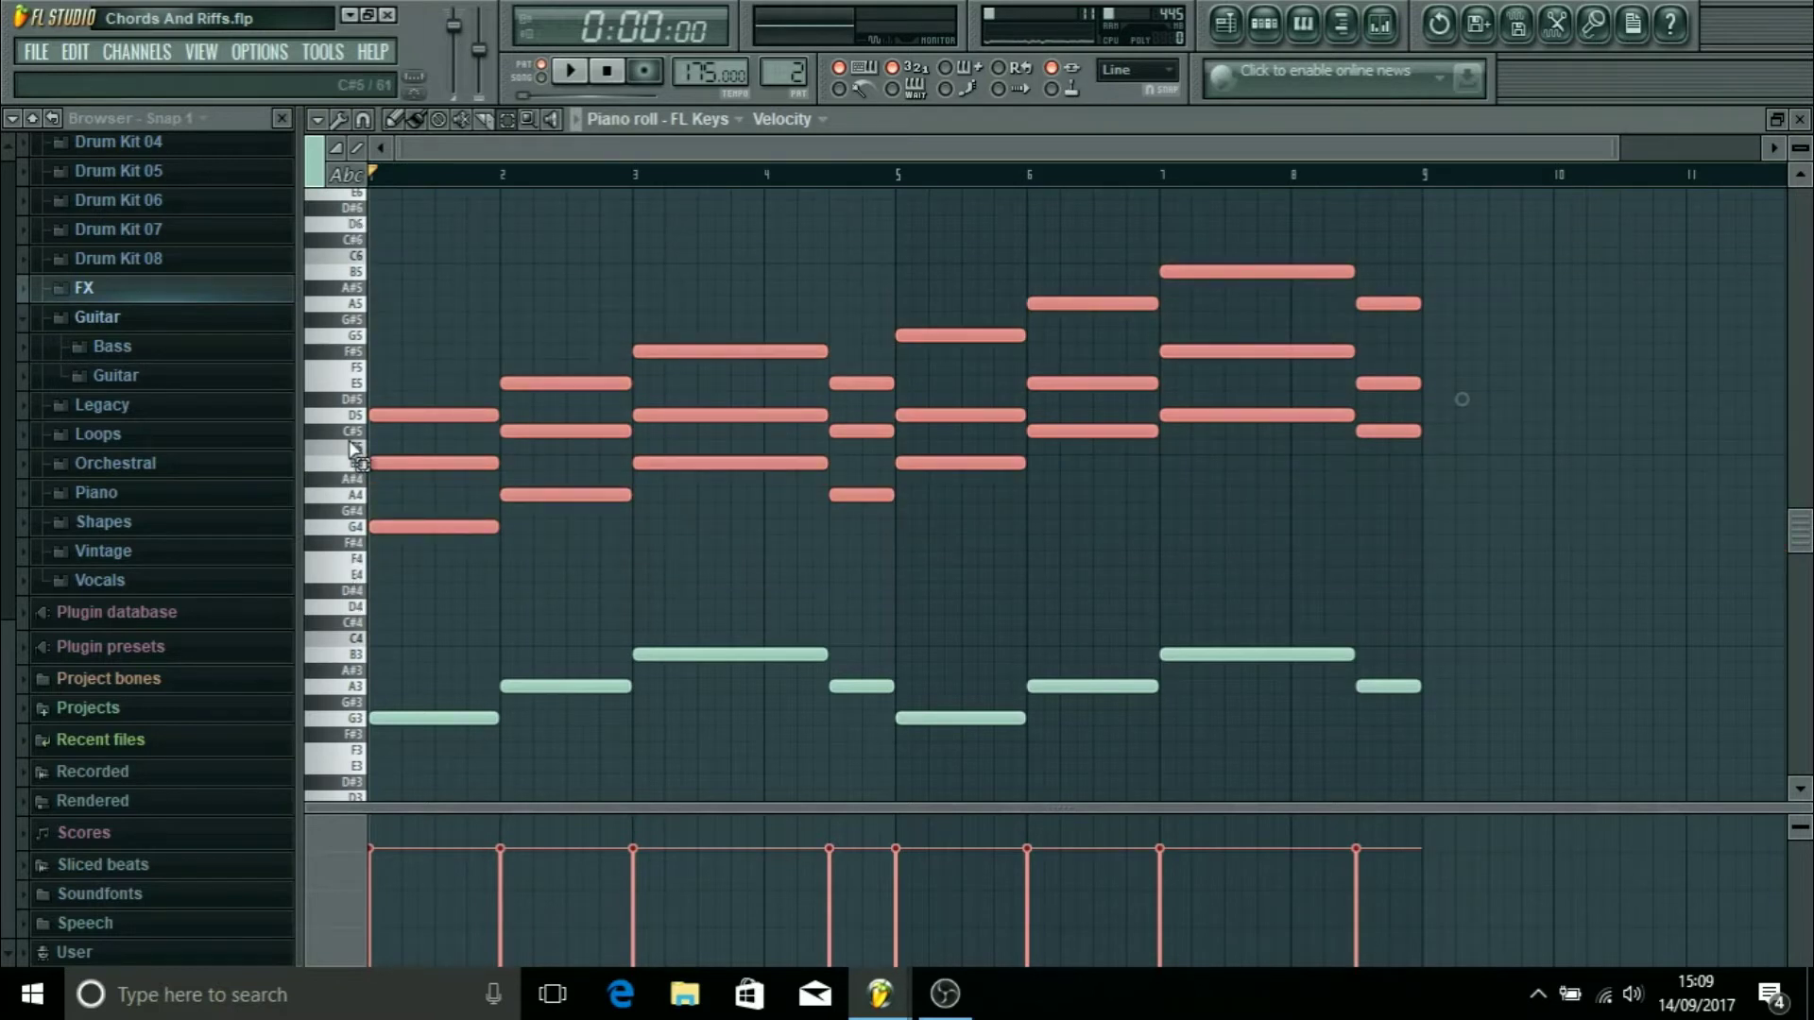
Step: Apply the arpeggiator with the Default pattern to the selected chord notes and play the result
left_click(340, 120)
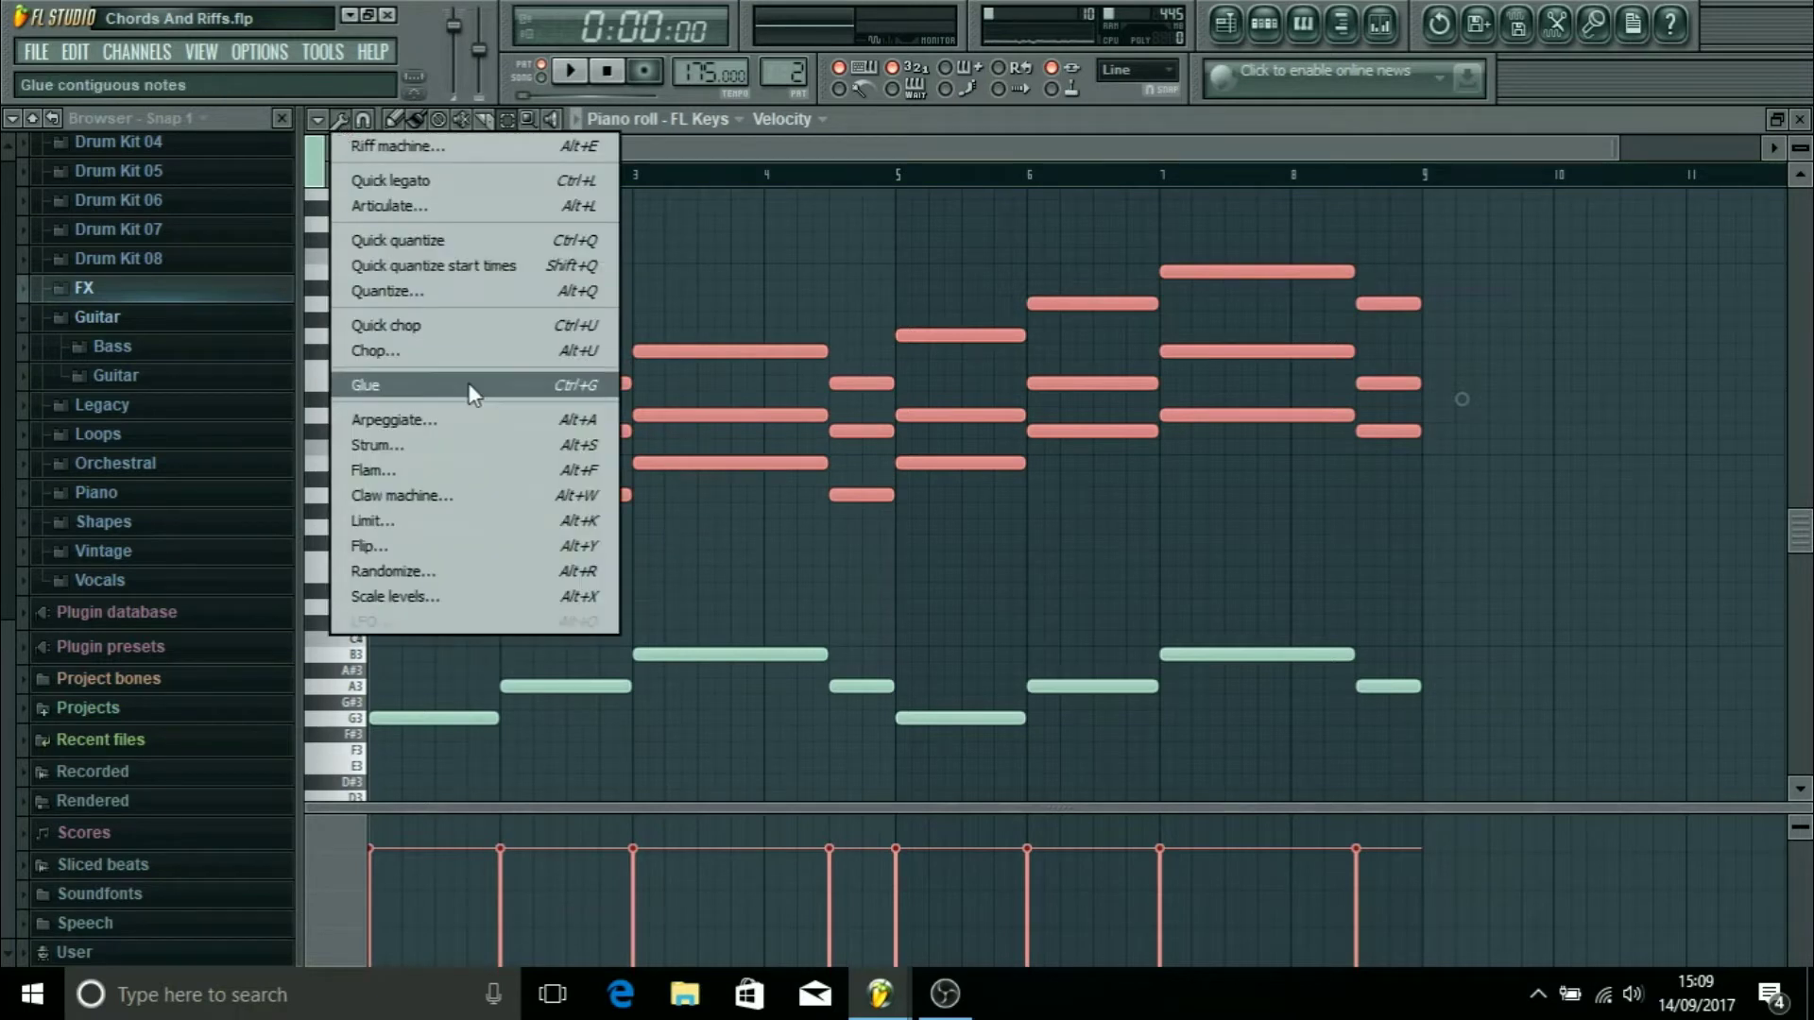
left_click(479, 409)
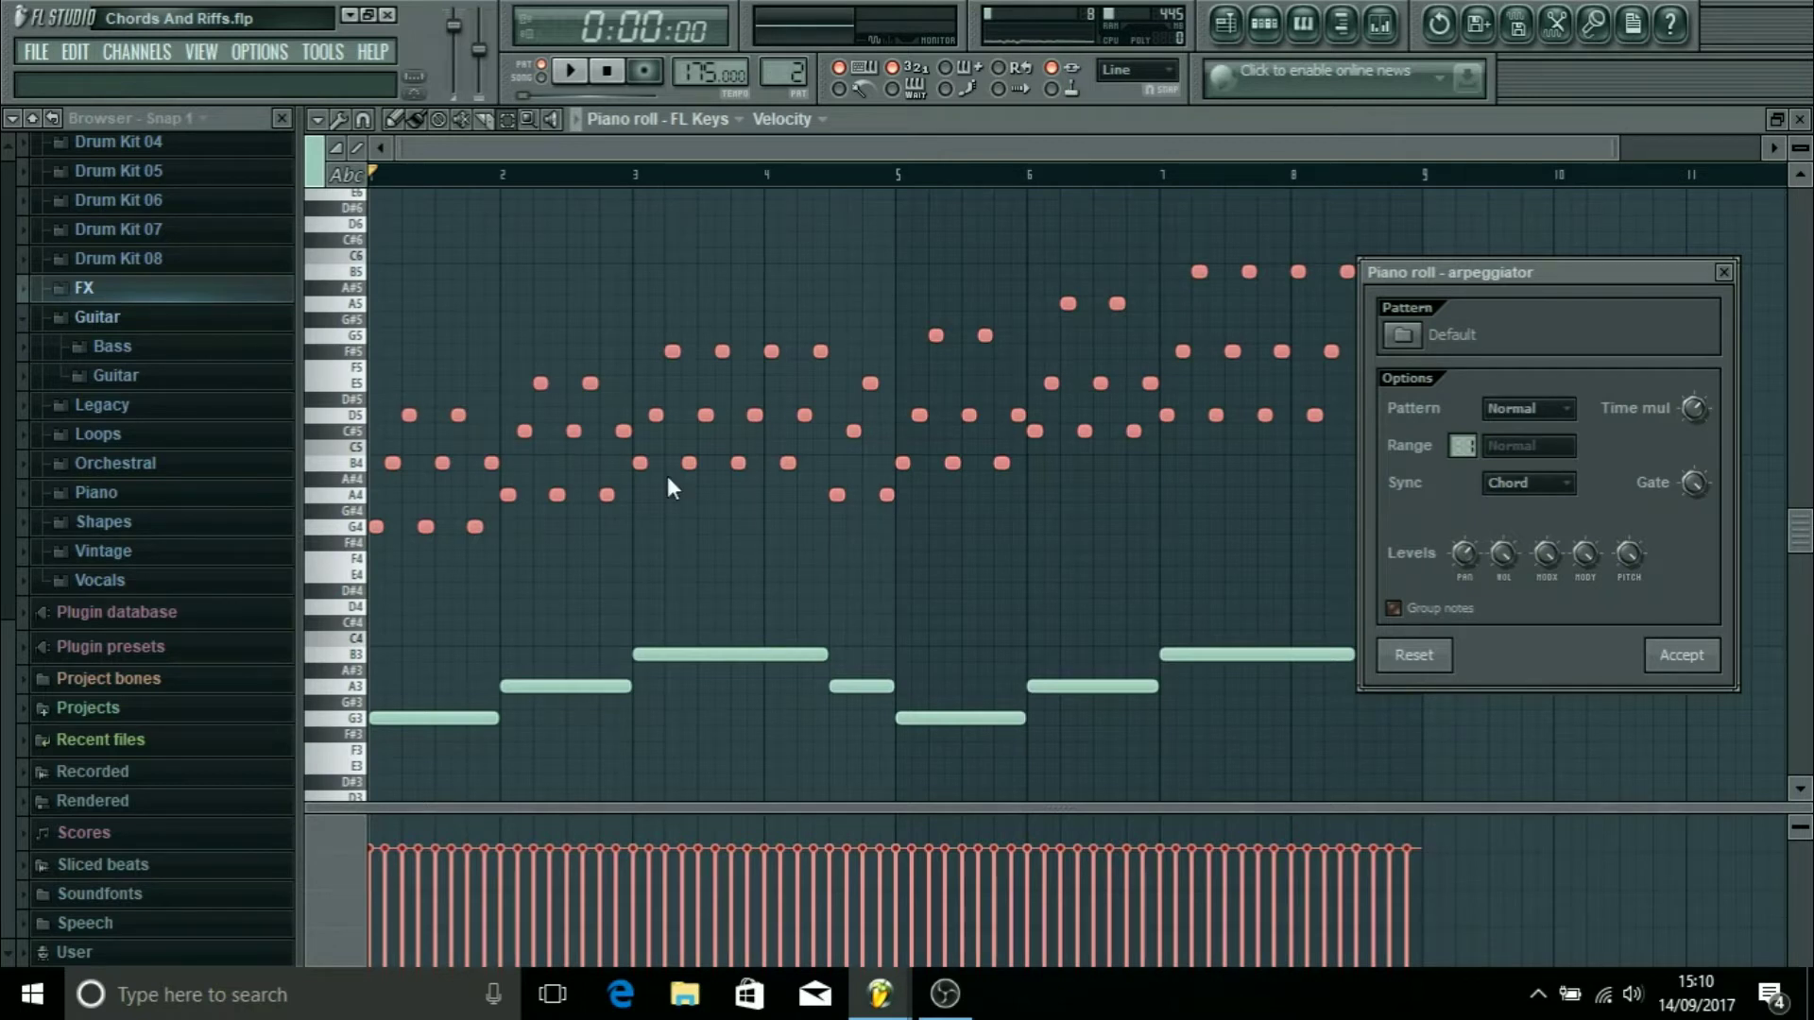
key("space")
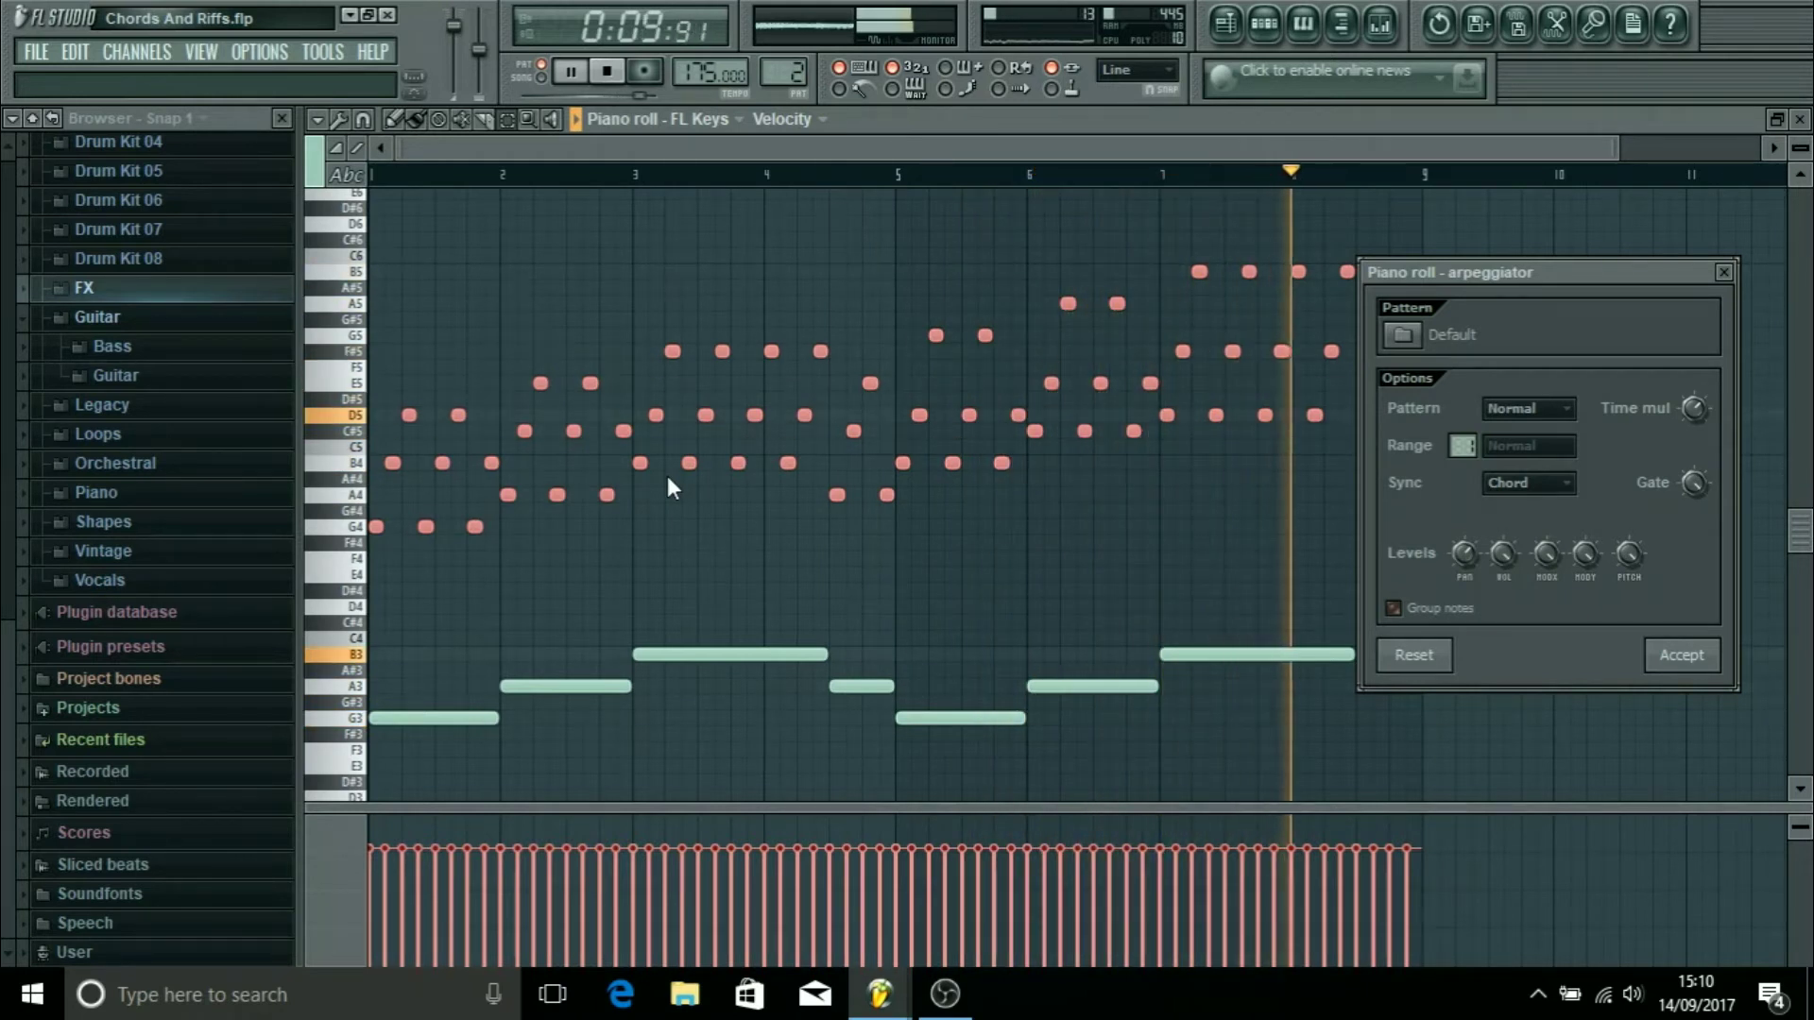
key("space")
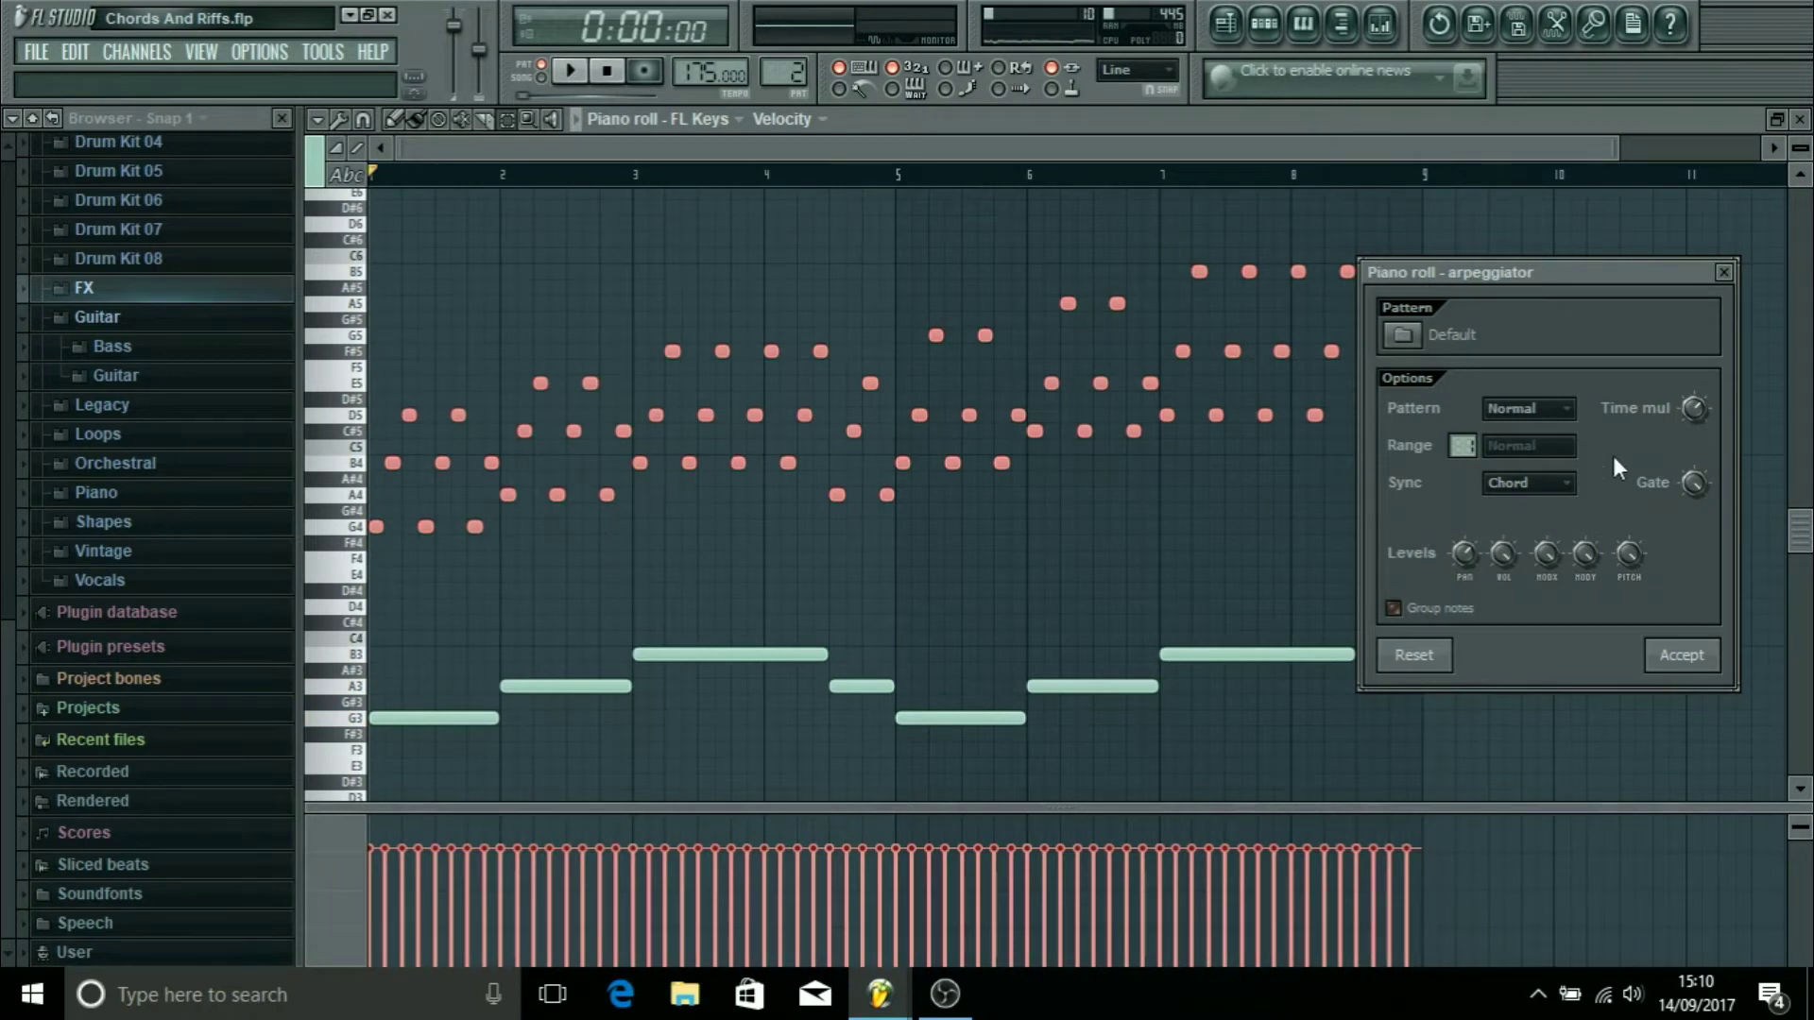
Step: Toggle the Group notes option and accept the arpeggio, then deselect the notes and play the opening
left_click(1392, 609)
left_click(1691, 655)
key("ctrl+d")
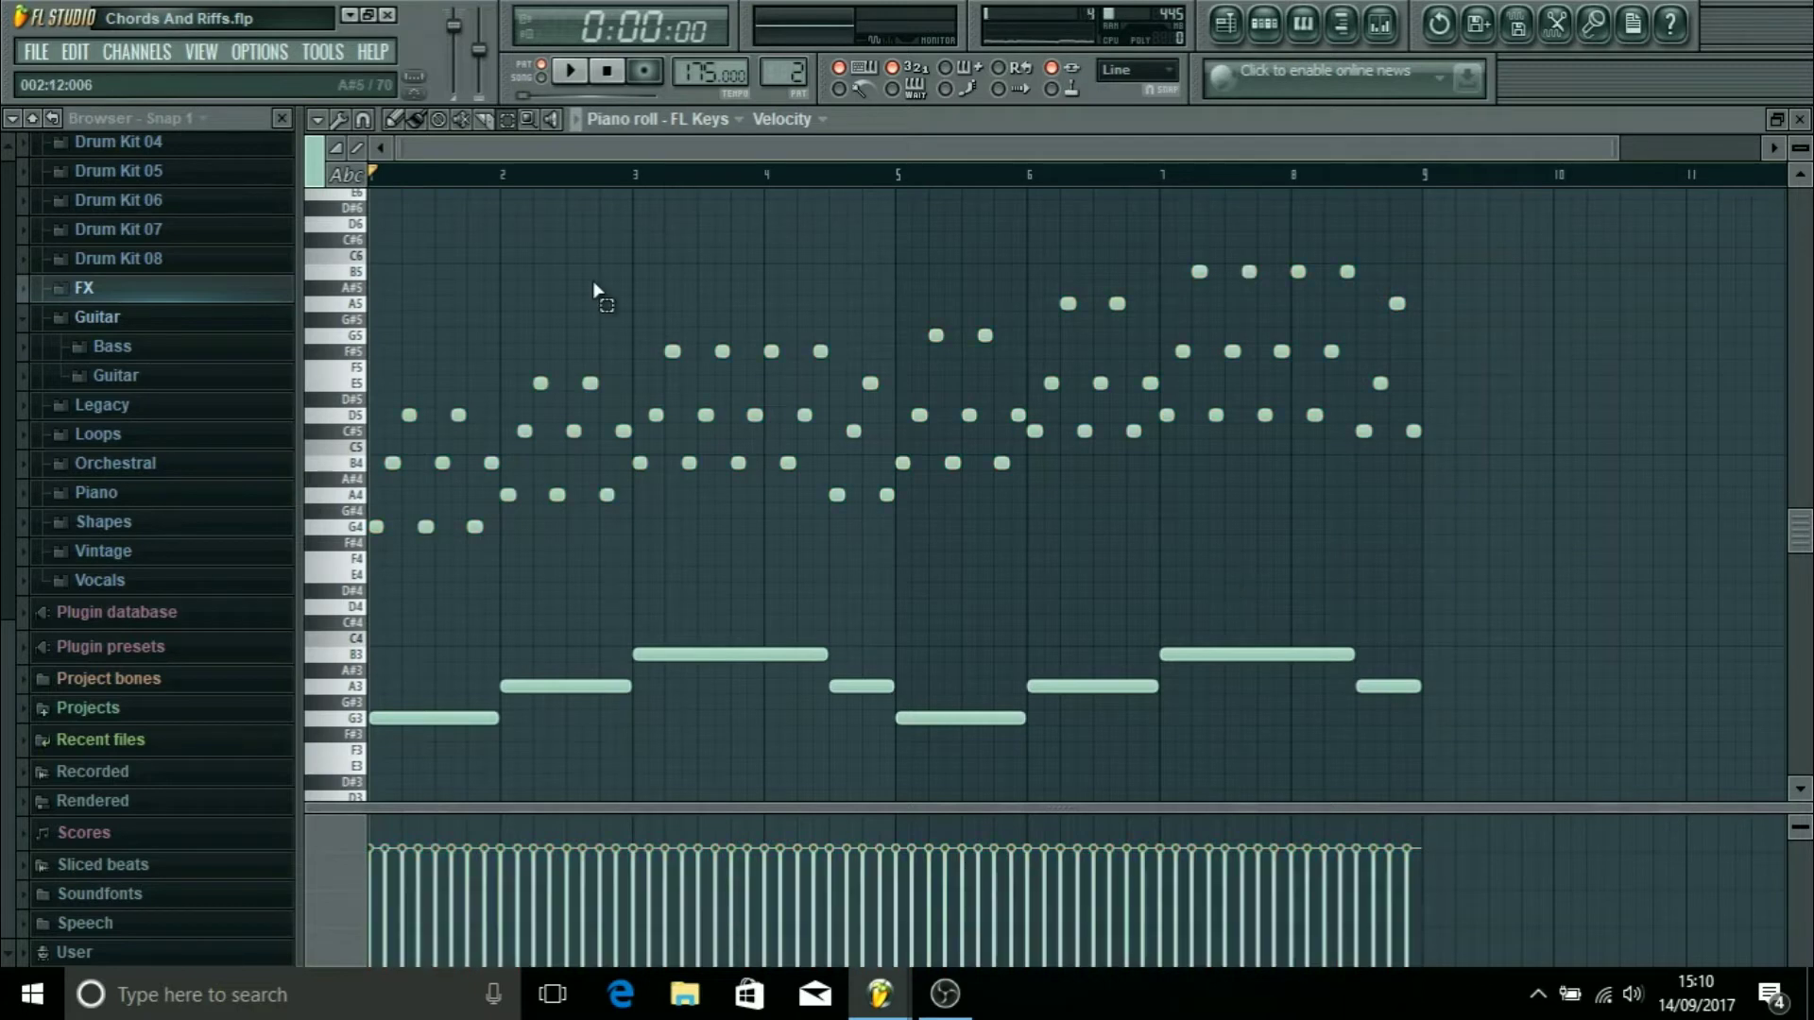
key("space")
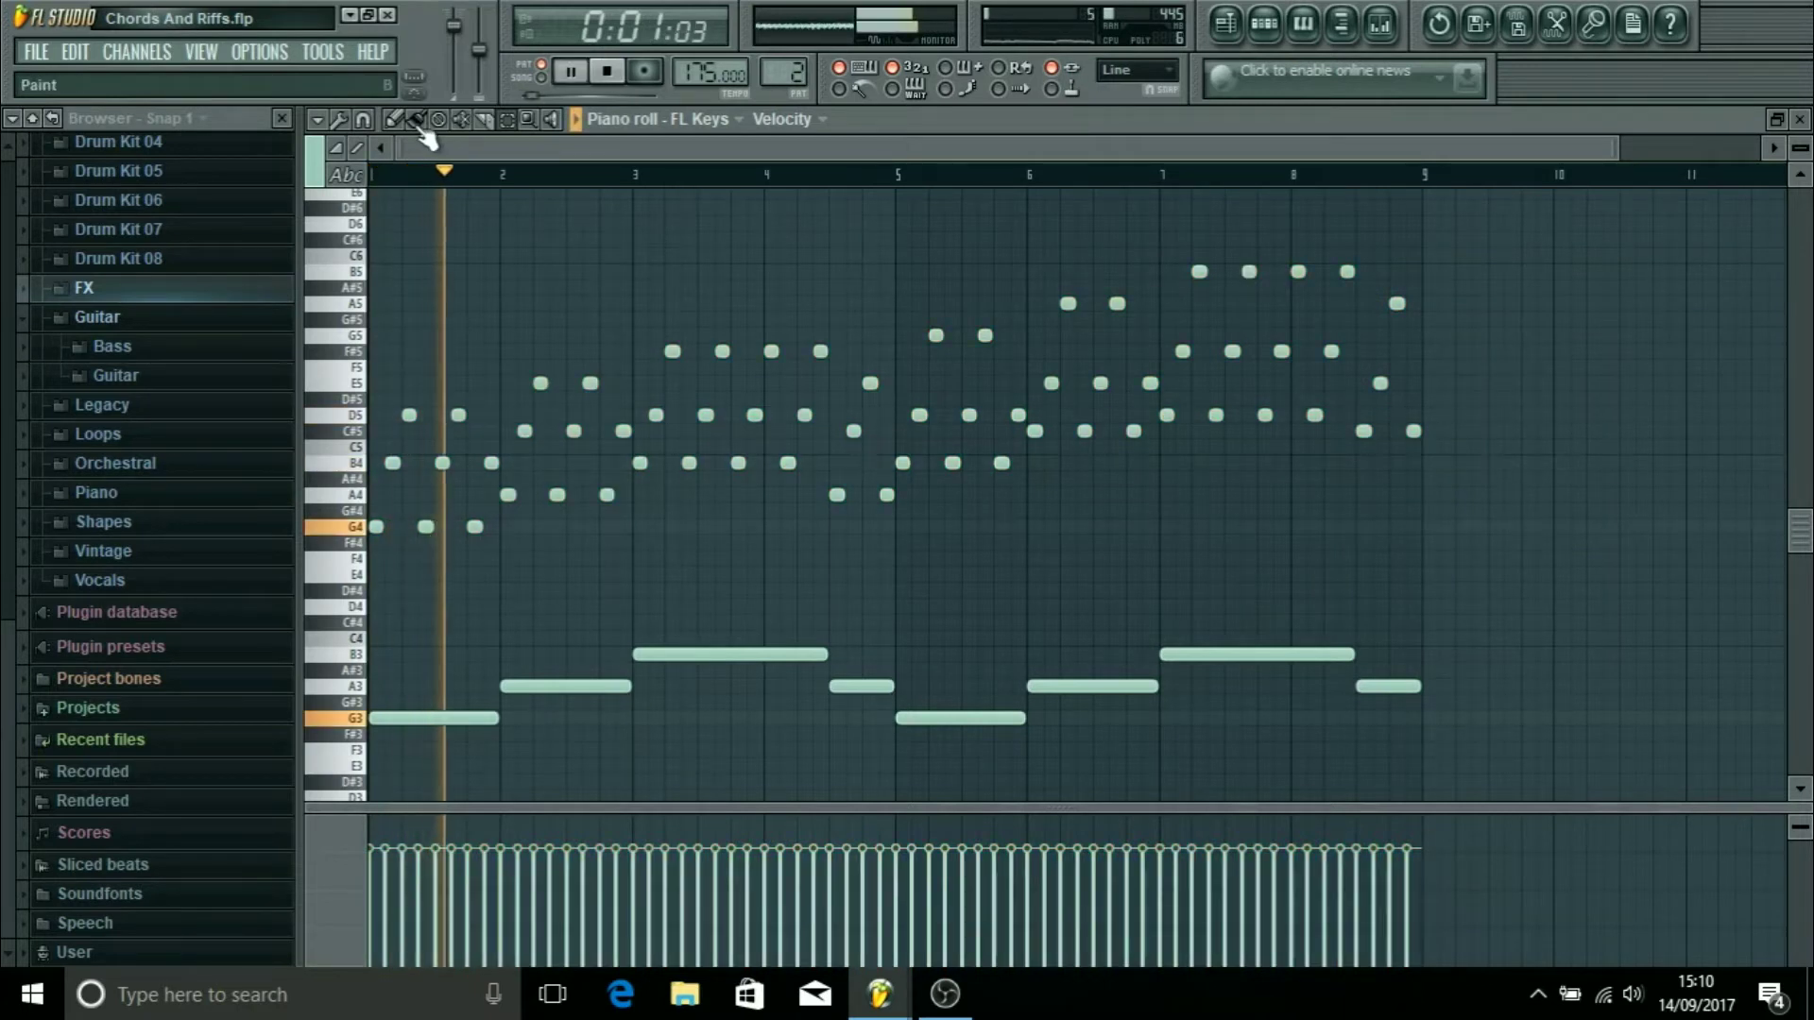
key("space")
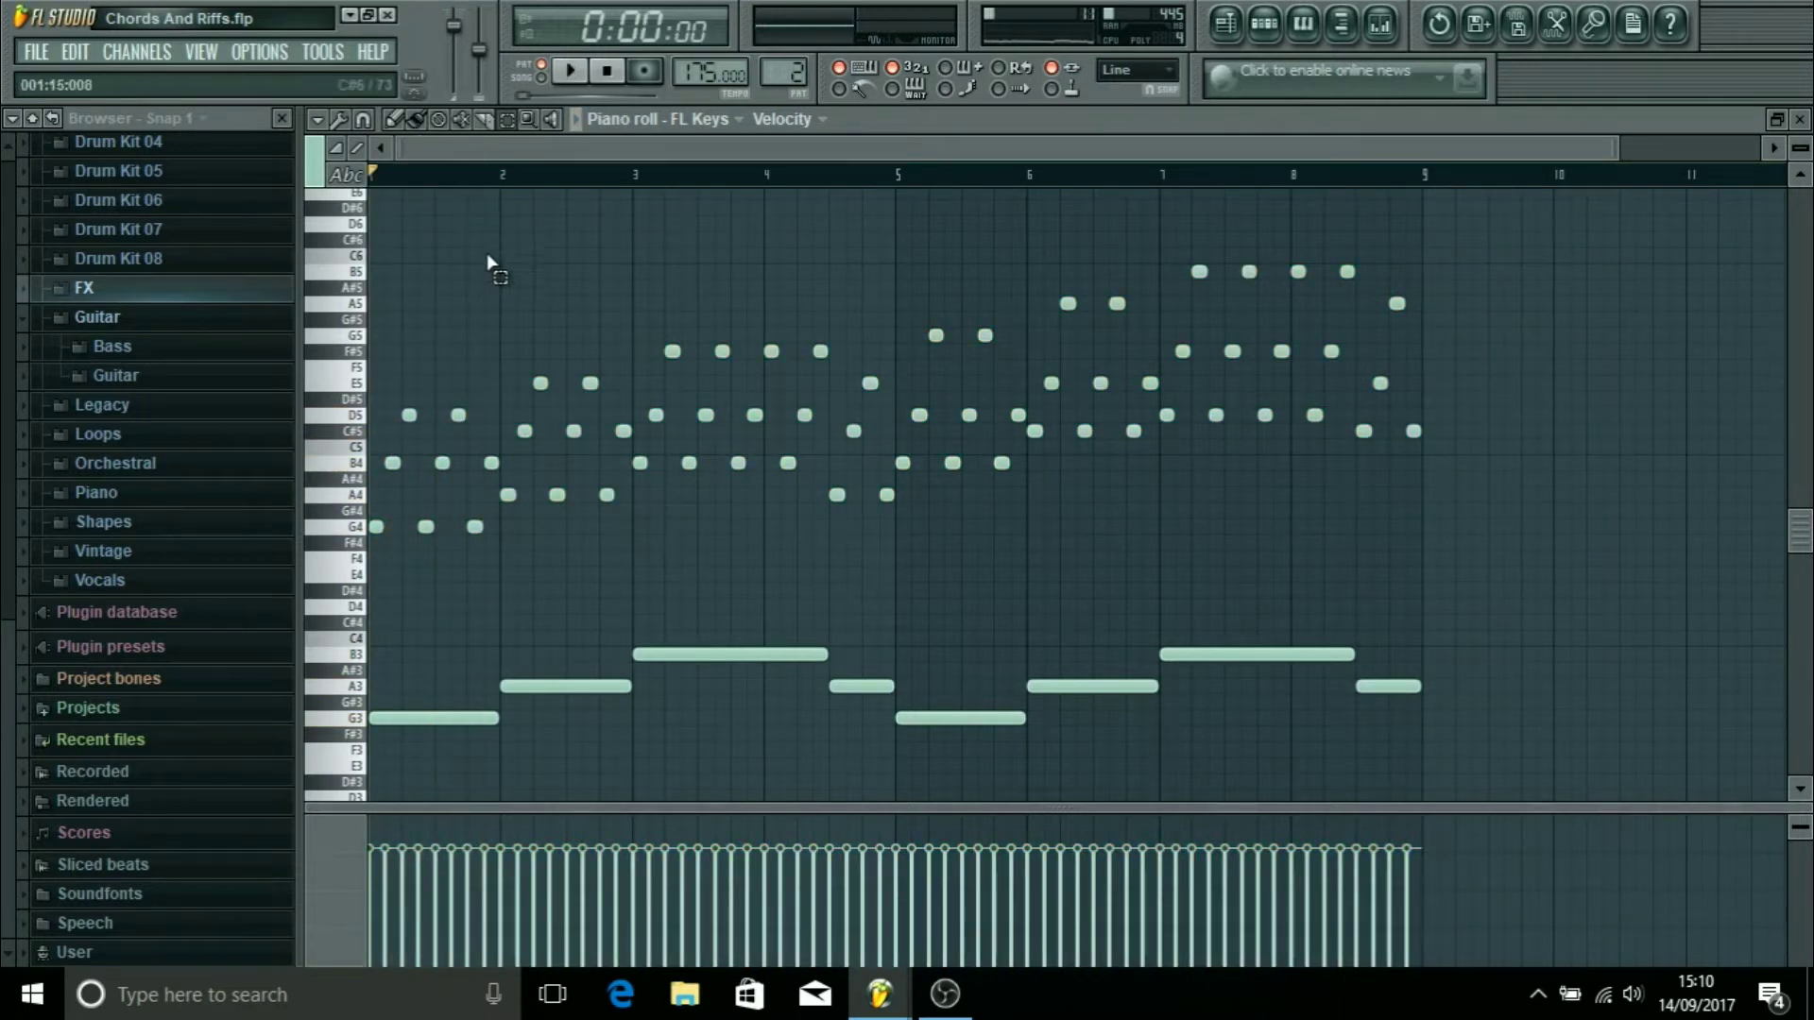
Step: Select the two D5 notes in the first bar, then clear the selection
left_click_drag(397, 402, 490, 428)
key("Down")
key("Up")
left_click(558, 293)
Step: Undo the recent note selections and the arpeggio, back to the sustained chords with their upper notes selected
key("ctrl+z")
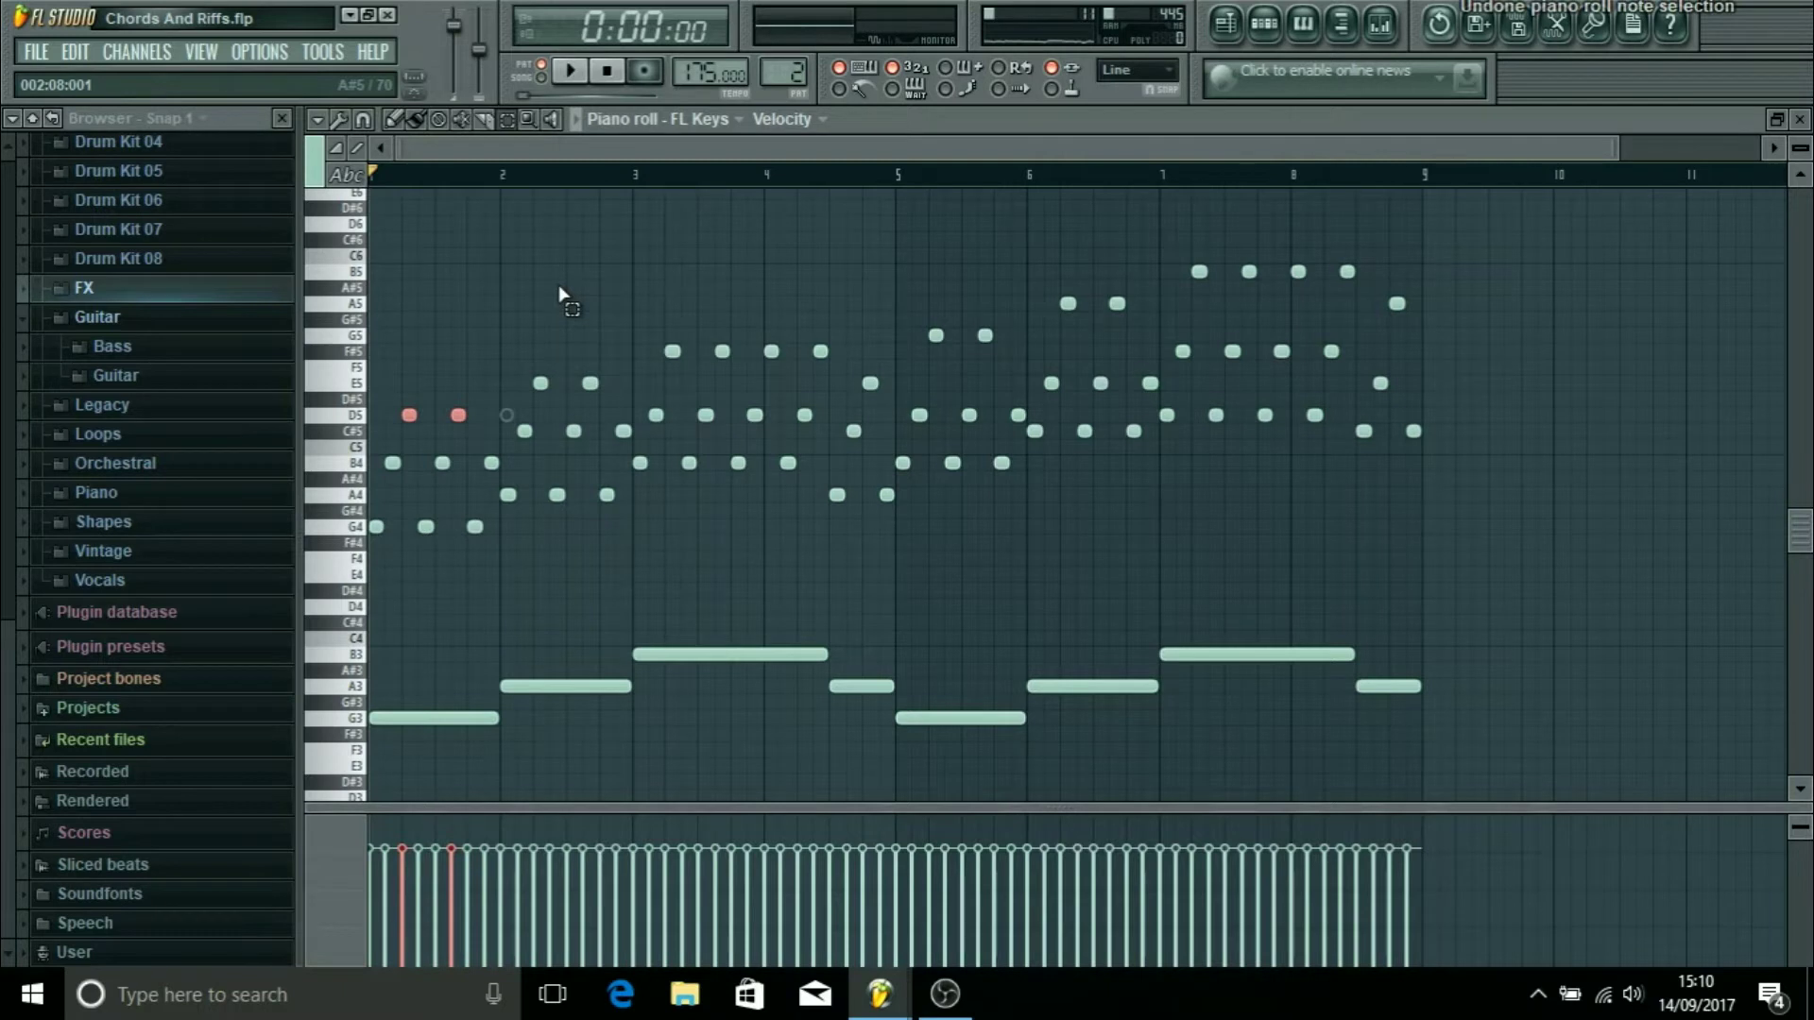
key("ctrl+alt+z")
key("ctrl+shift+z")
key("ctrl+alt+z")
key("ctrl+alt+z")
key("ctrl+alt+z")
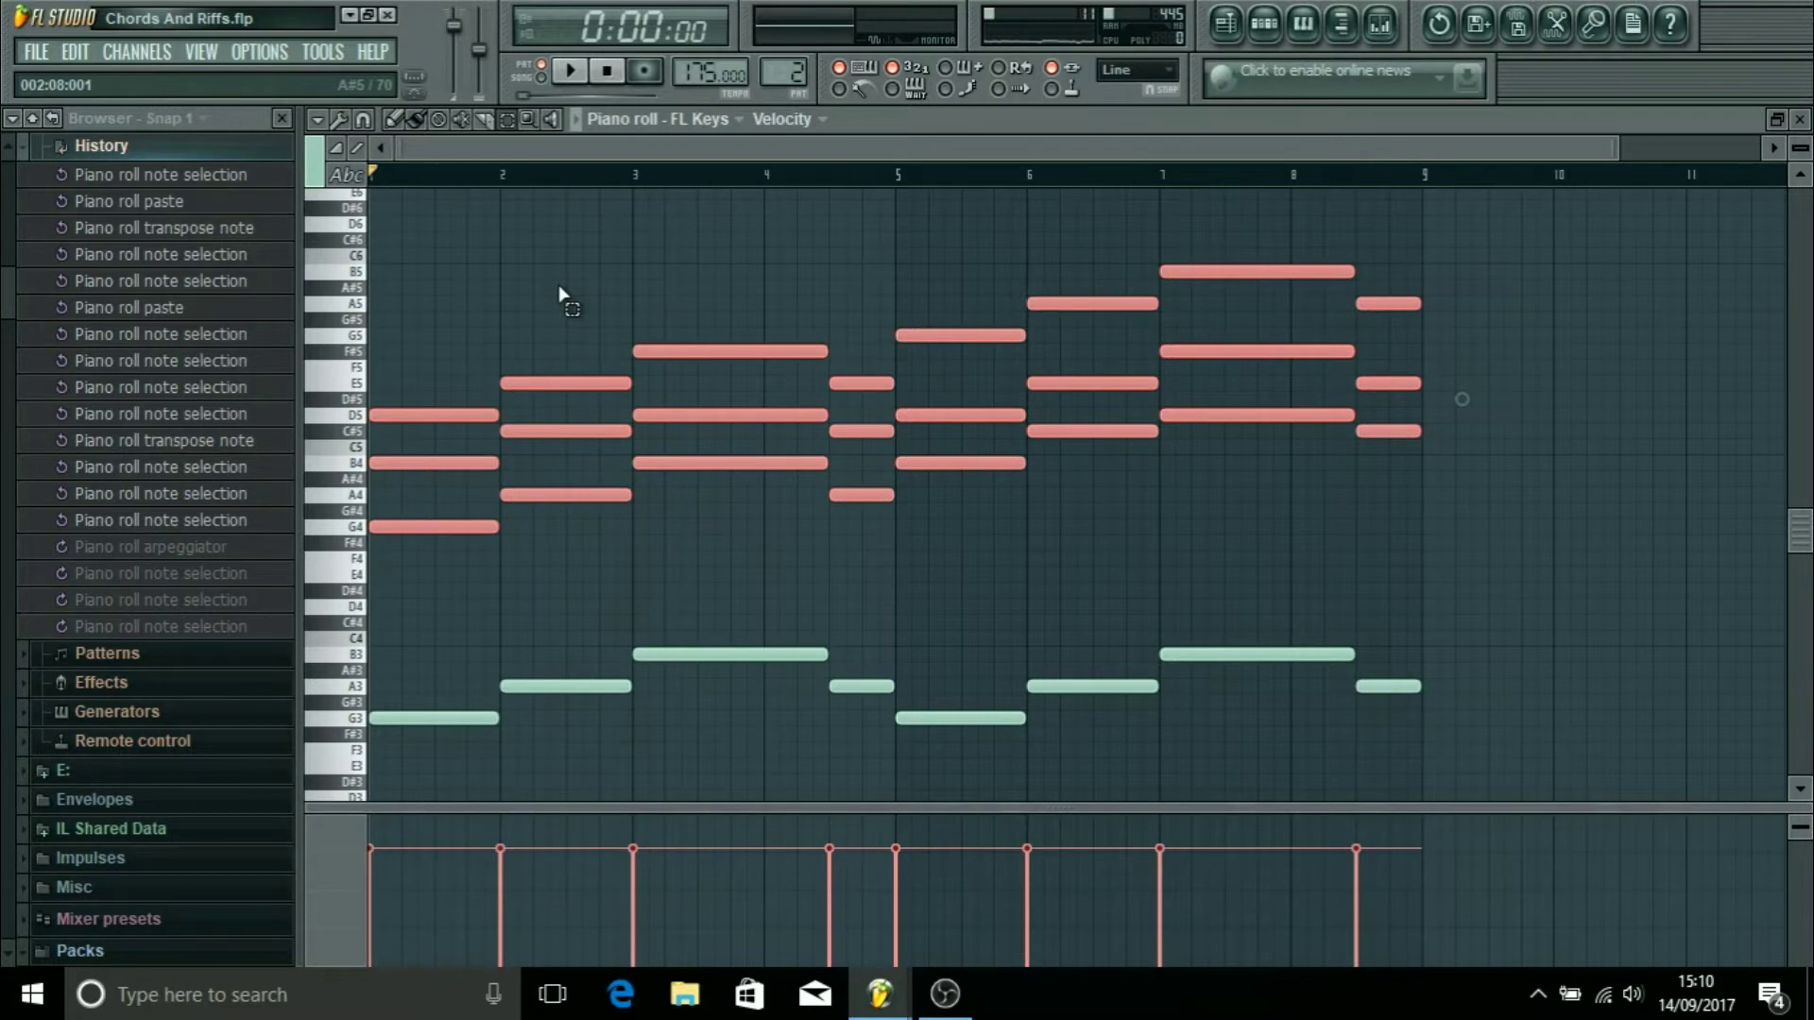
Step: Apply the arpeggiator to the selected chord notes again, keeping its settings window clear of the notes
left_click(342, 122)
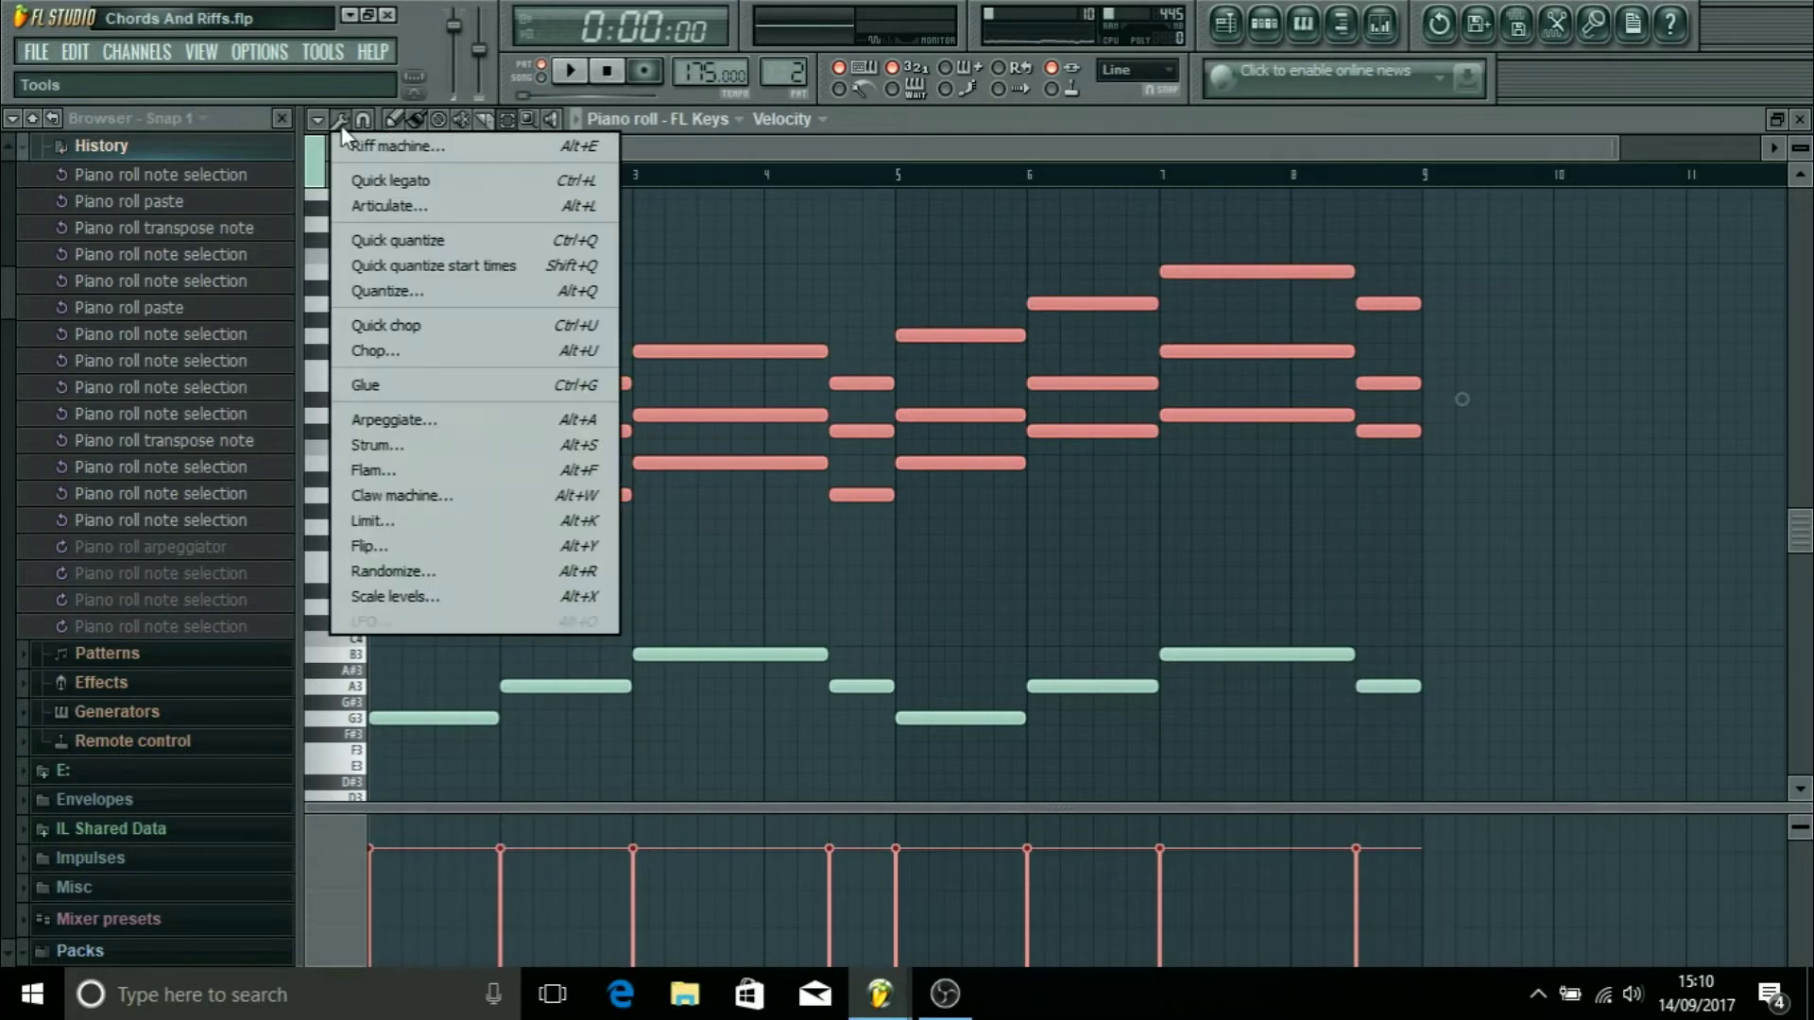
left_click(485, 417)
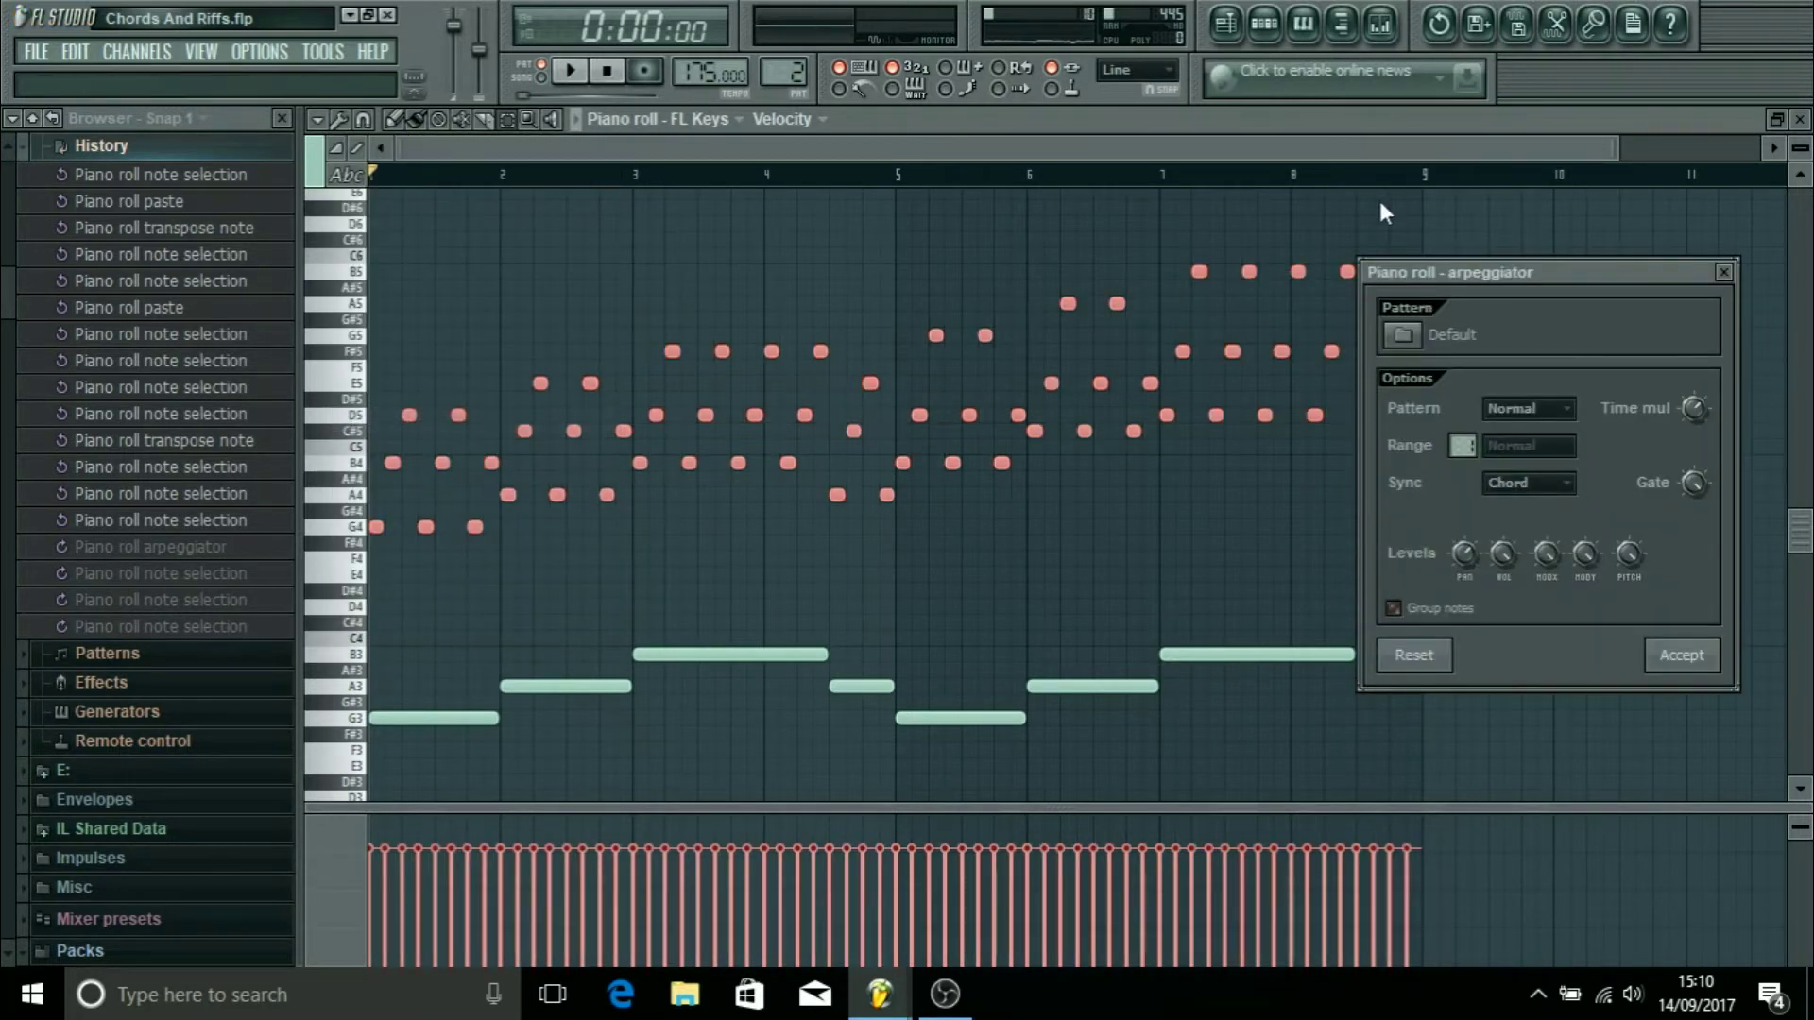
left_click_drag(1515, 282, 1570, 266)
left_click_drag(1748, 394, 1750, 383)
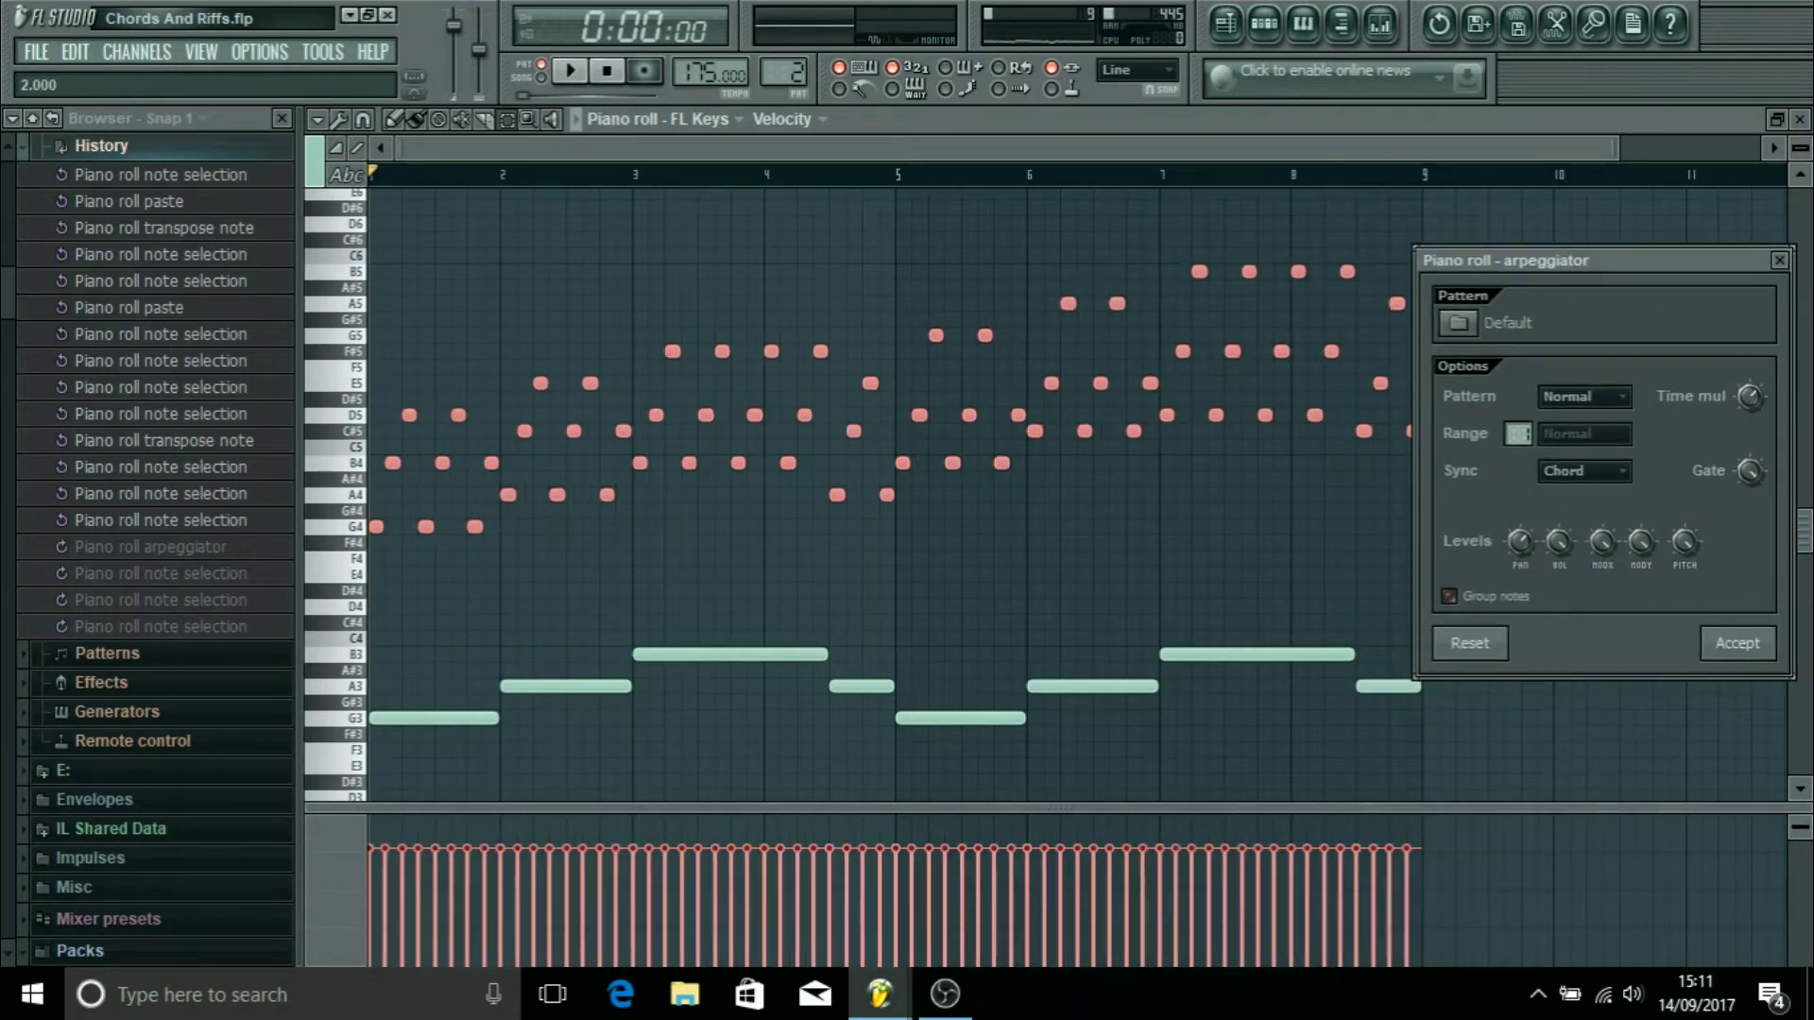
left_click(1752, 399)
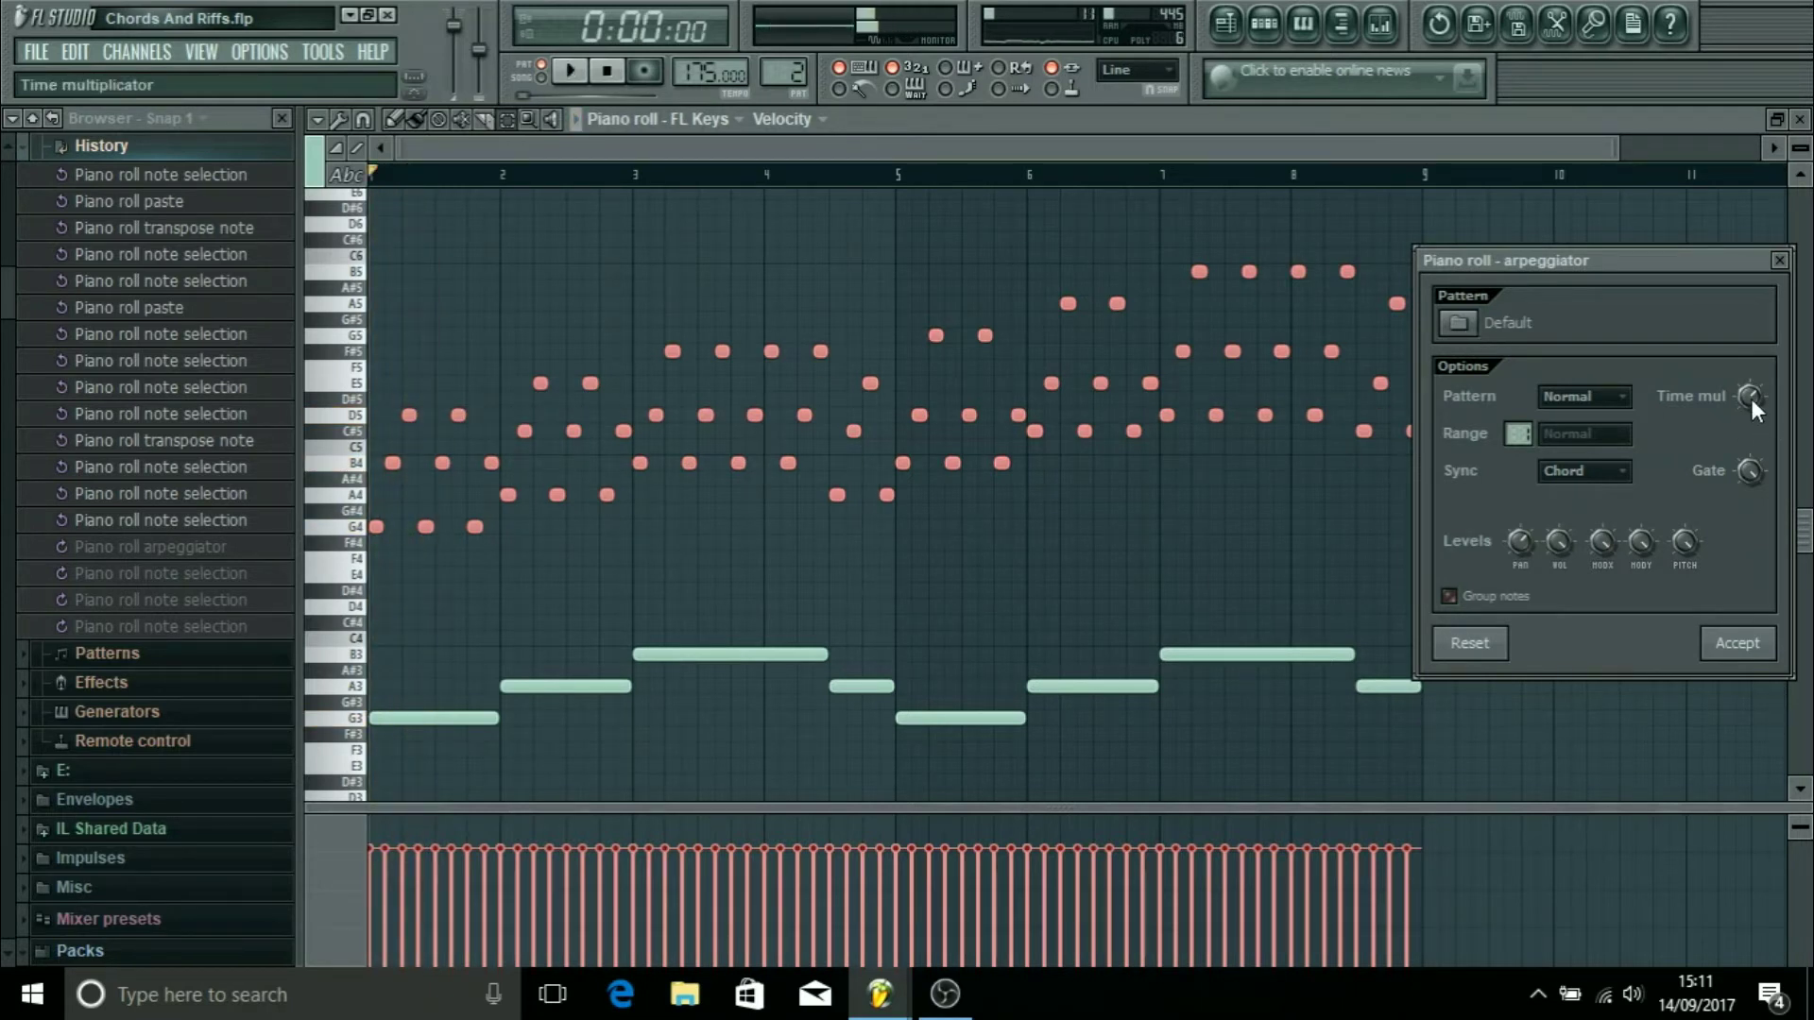
Step: Lower the arpeggiator's time multiplier for shorter, faster notes and play the pattern
left_click_drag(1750, 397, 1755, 395)
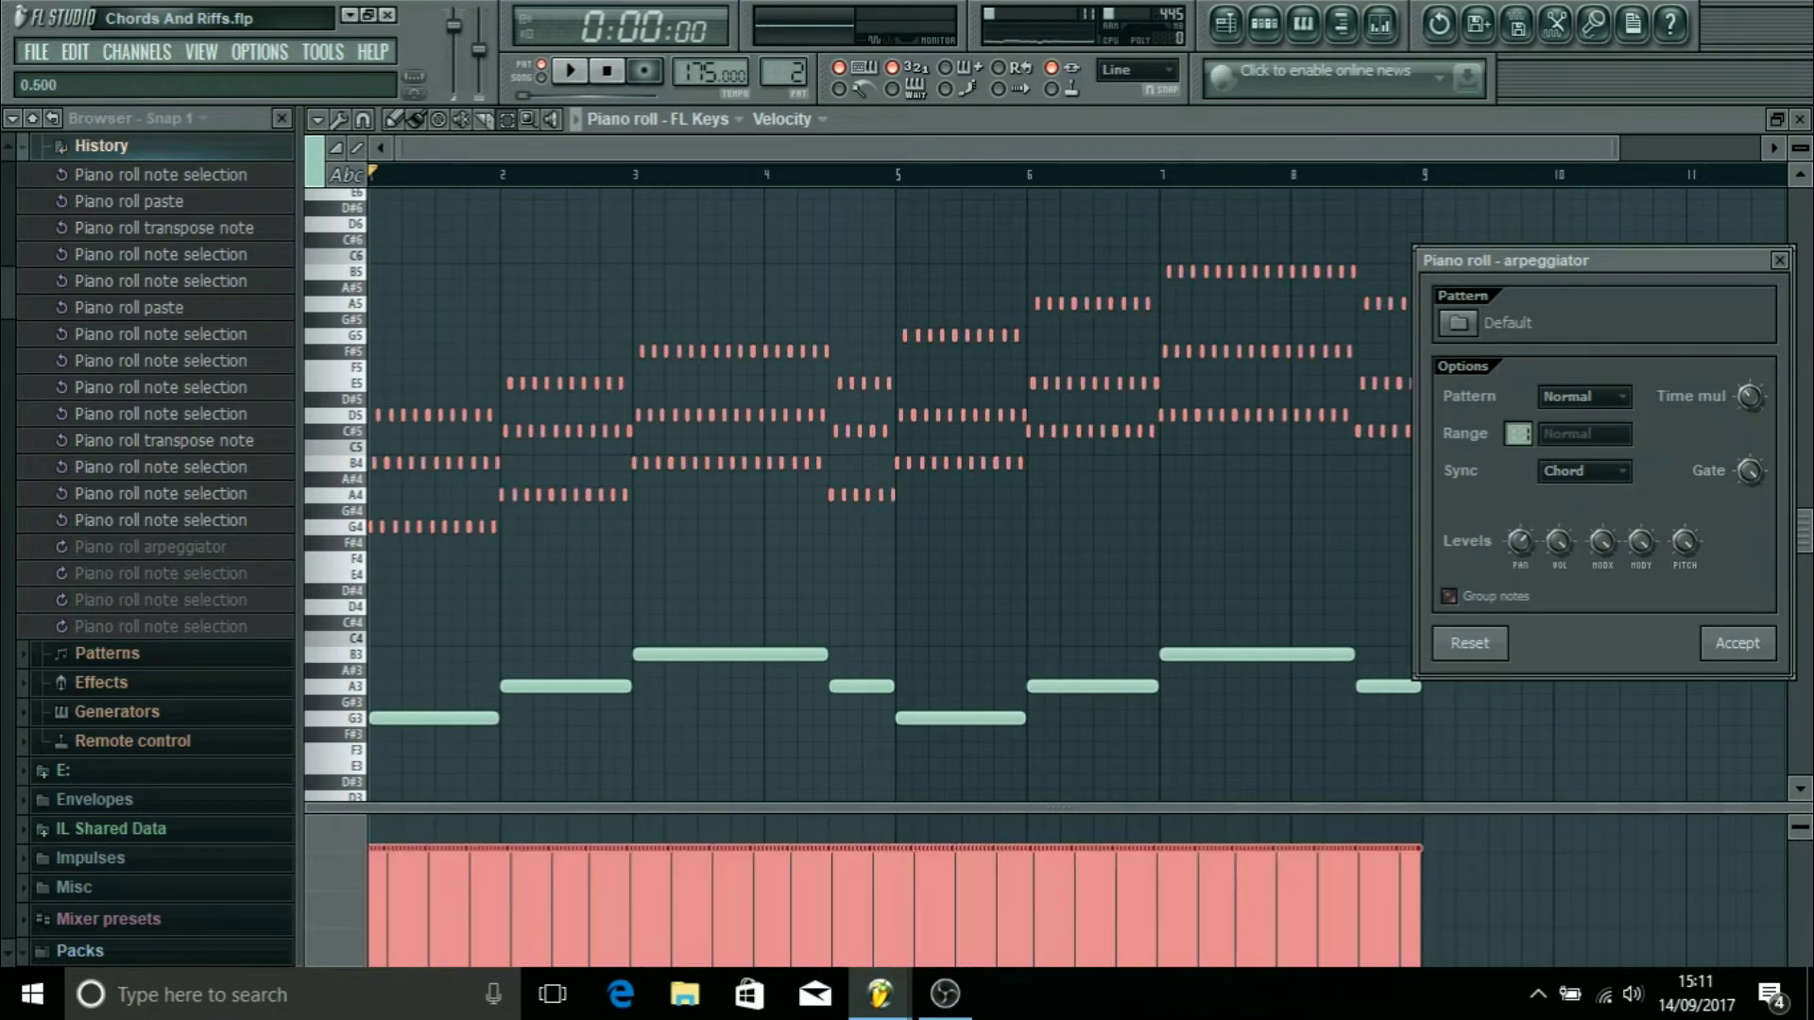
key("space")
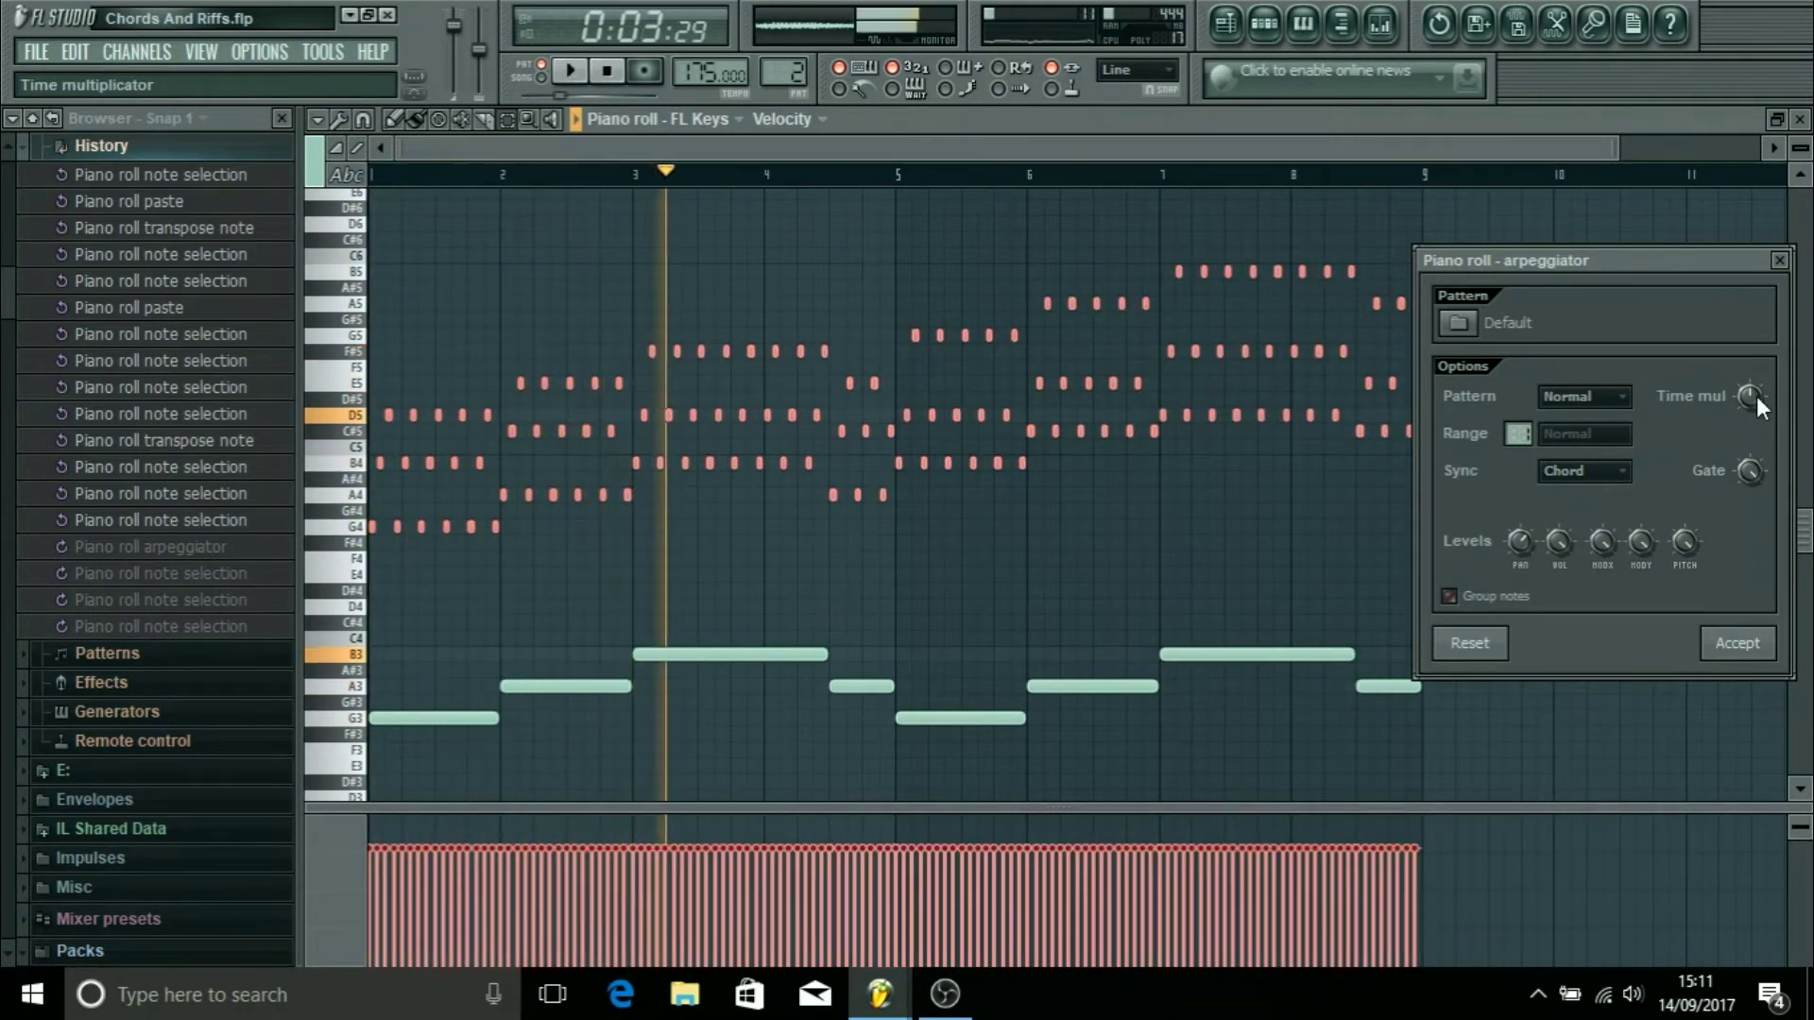
key("space")
Step: Raise the time multiplier for longer, slower arpeggio notes, play the pattern, and restore the original note spacing
left_click_drag(1750, 397, 1750, 383)
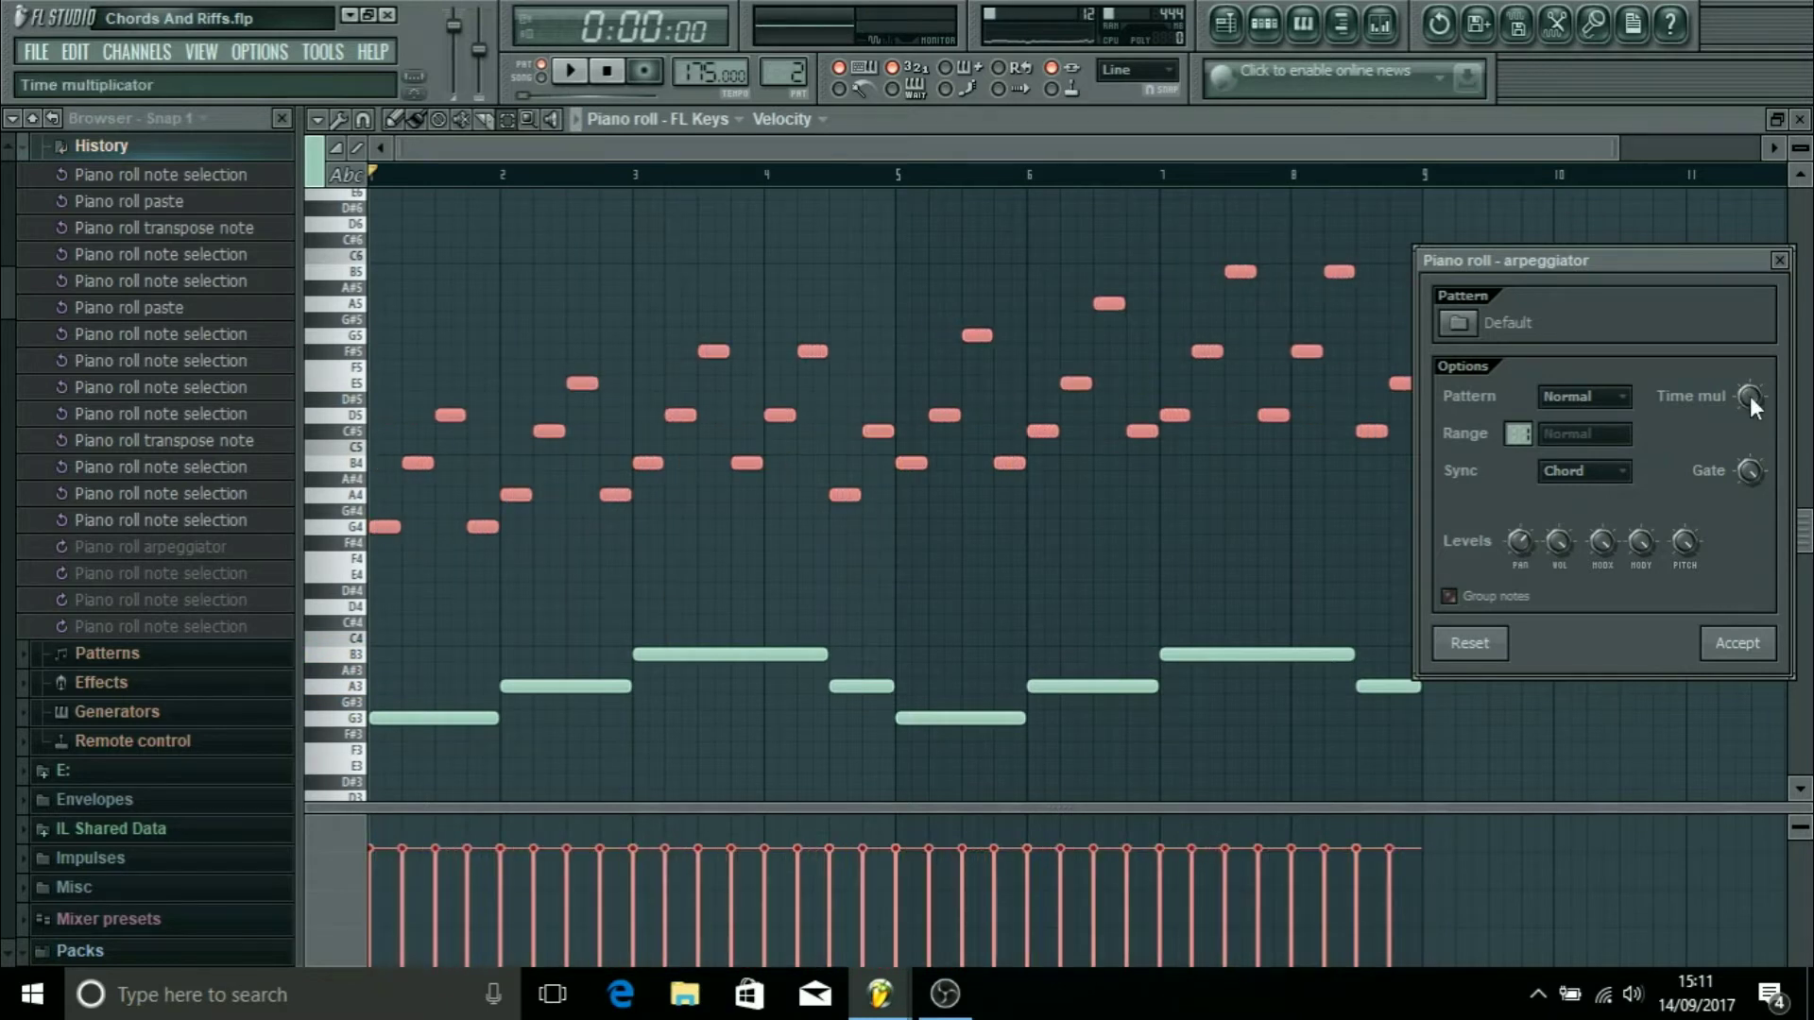
key("space")
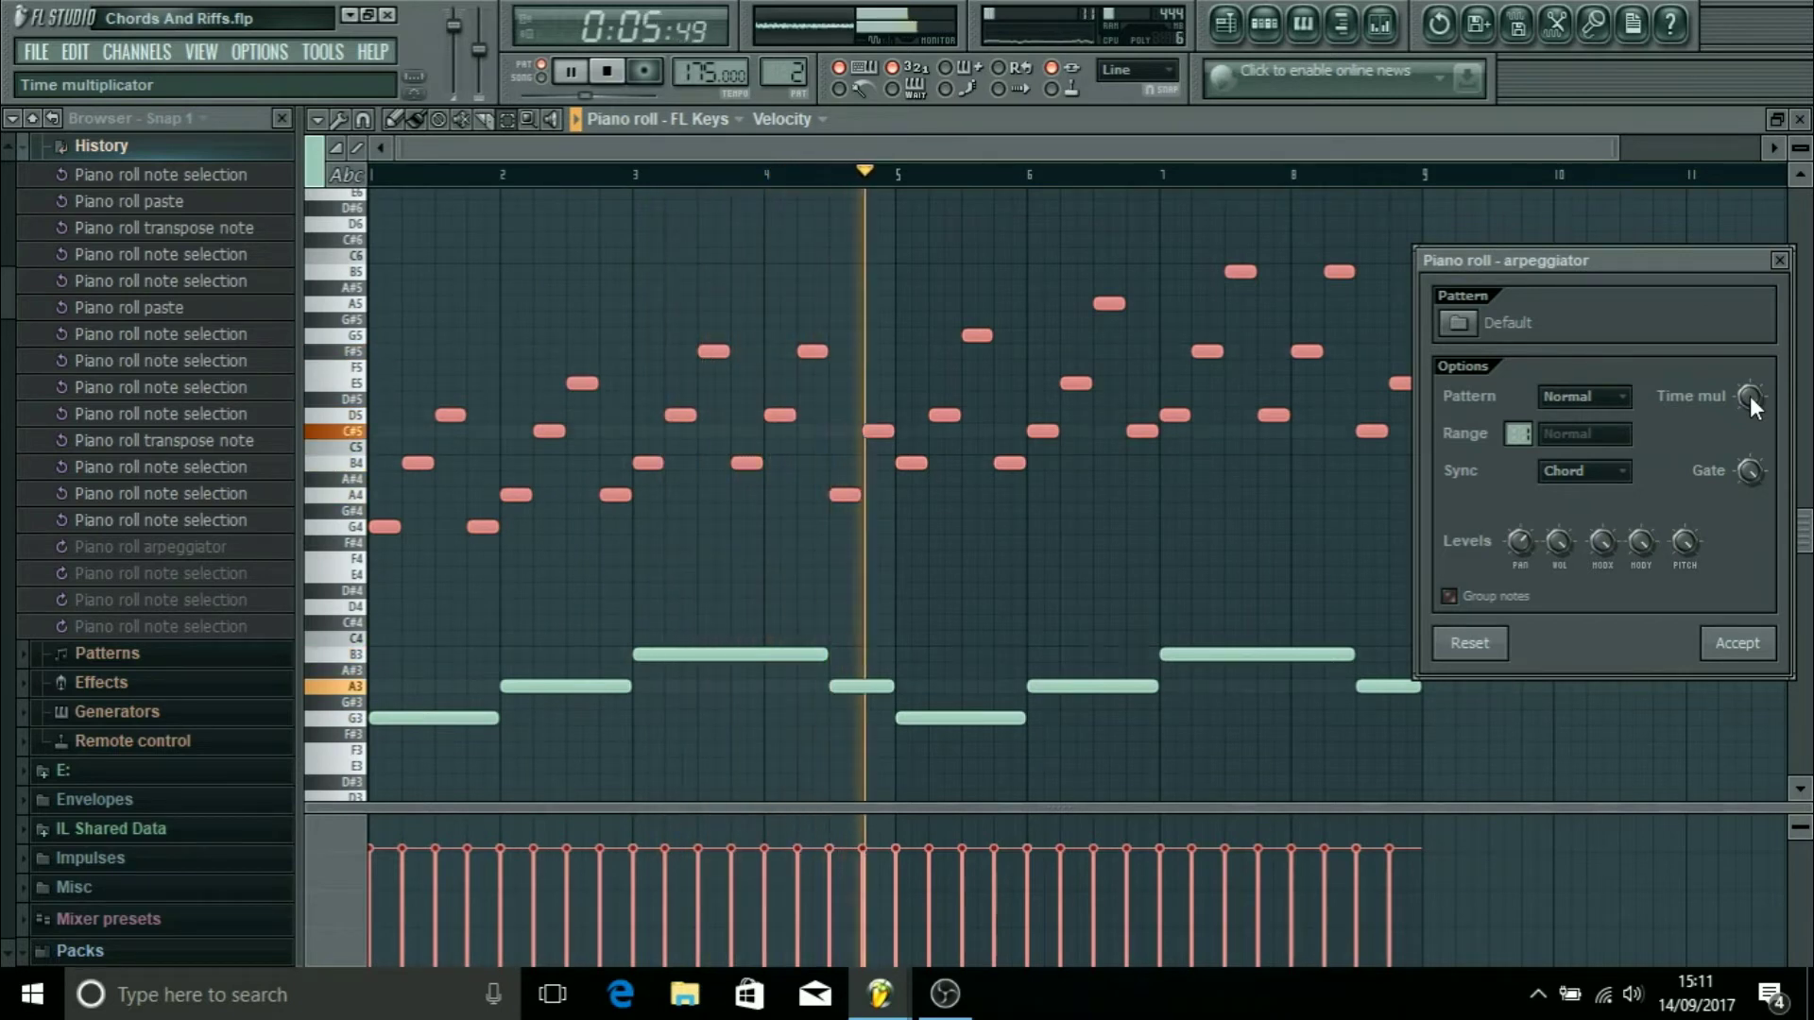
key("space")
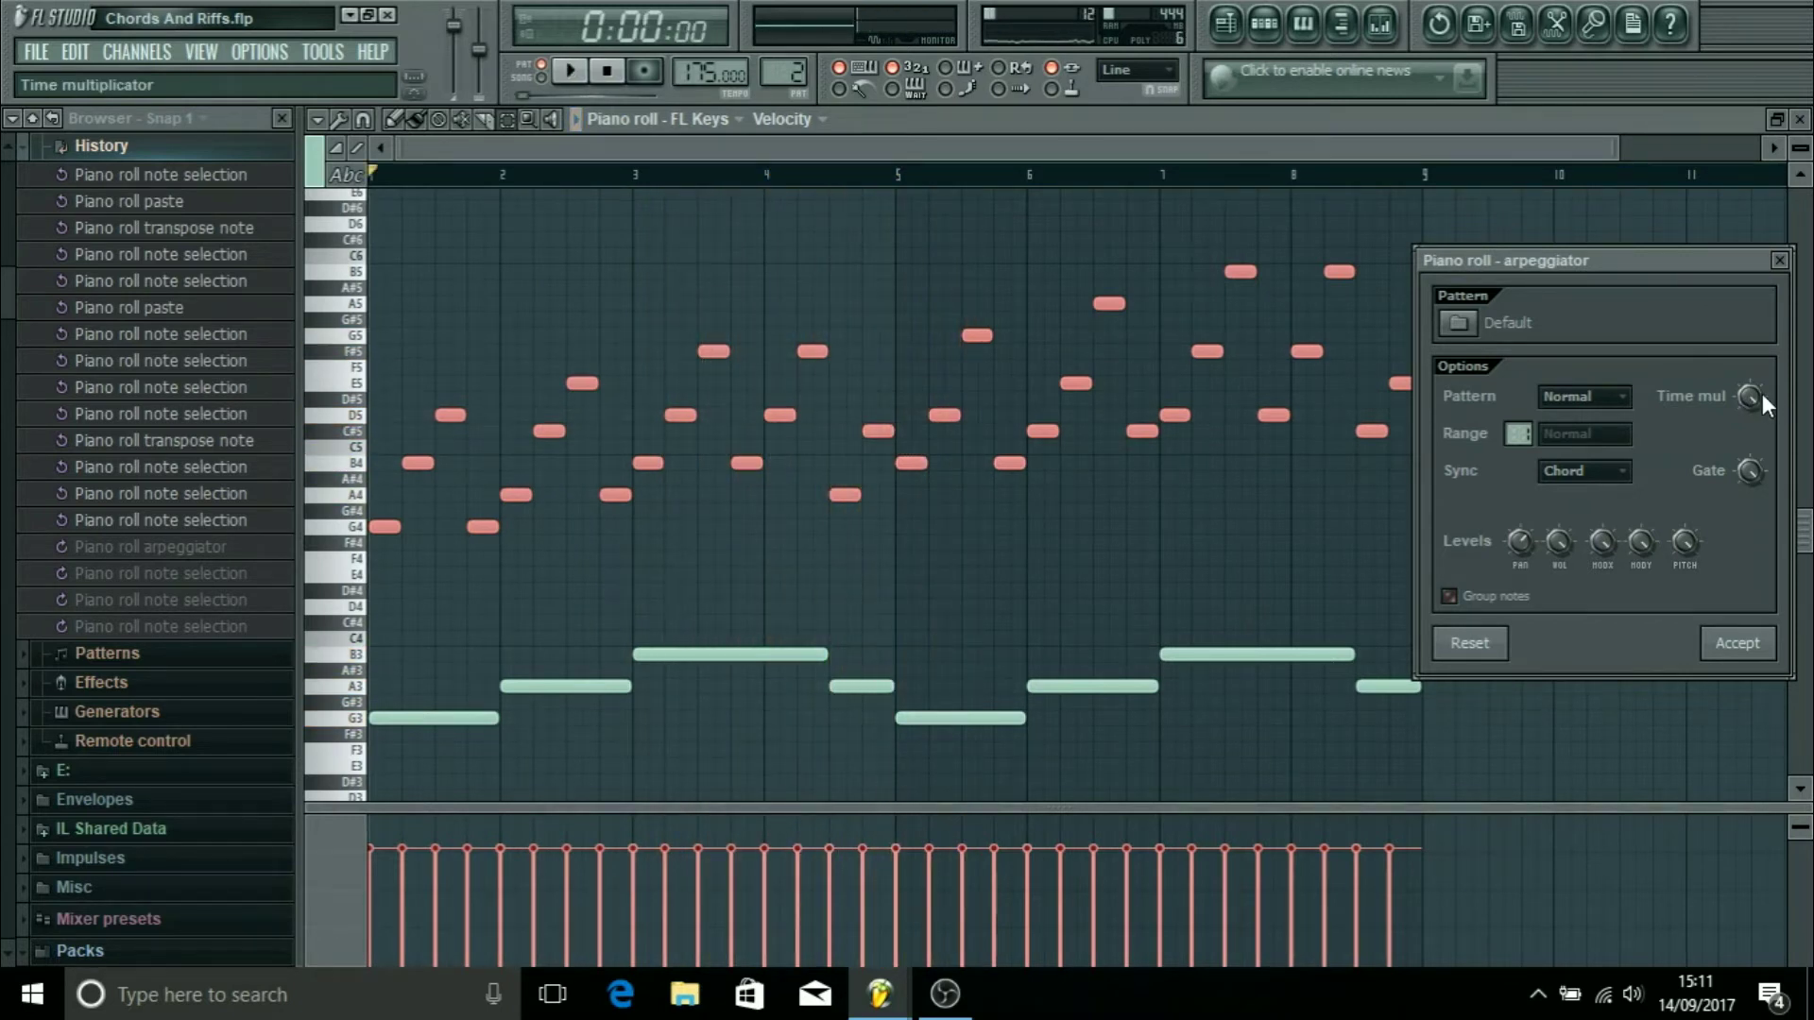
scroll(1750, 396, "up", 1)
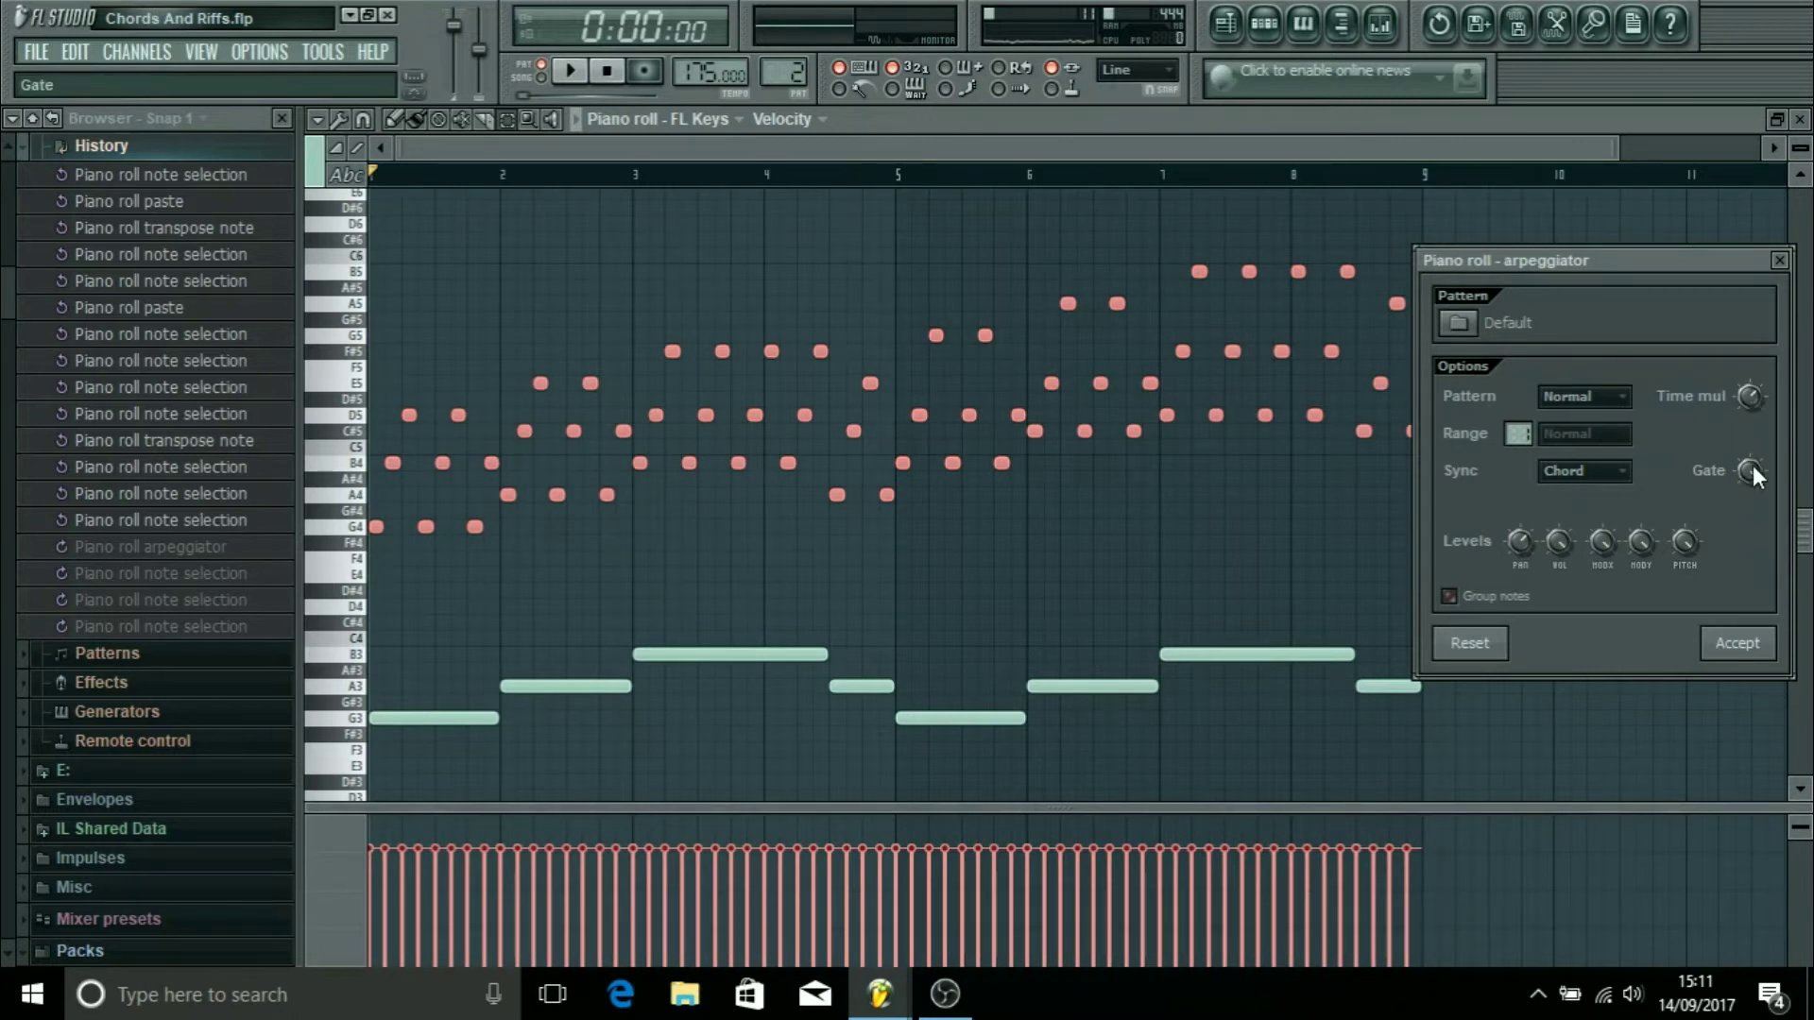
Step: Try shorter gate settings on the arpeggio during playback, then restore the full note length
scroll(1750, 471, "down", 2)
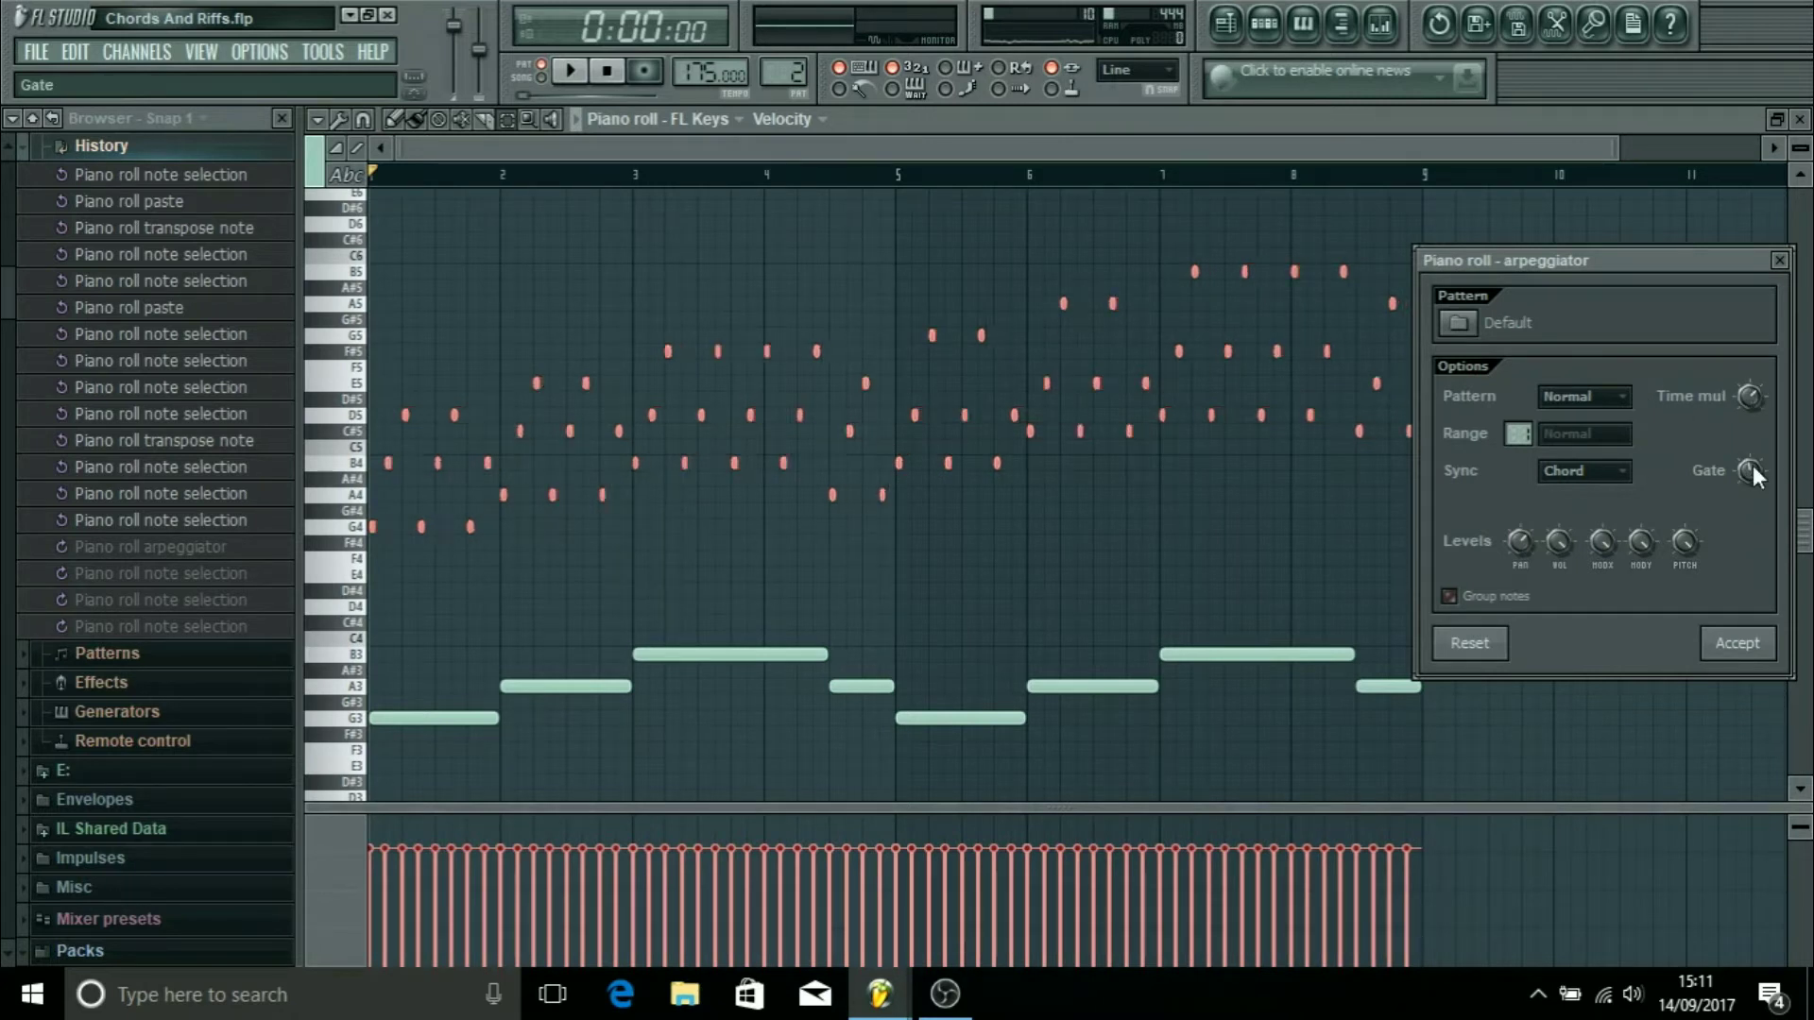
scroll(1750, 470, "up", 4)
key("space")
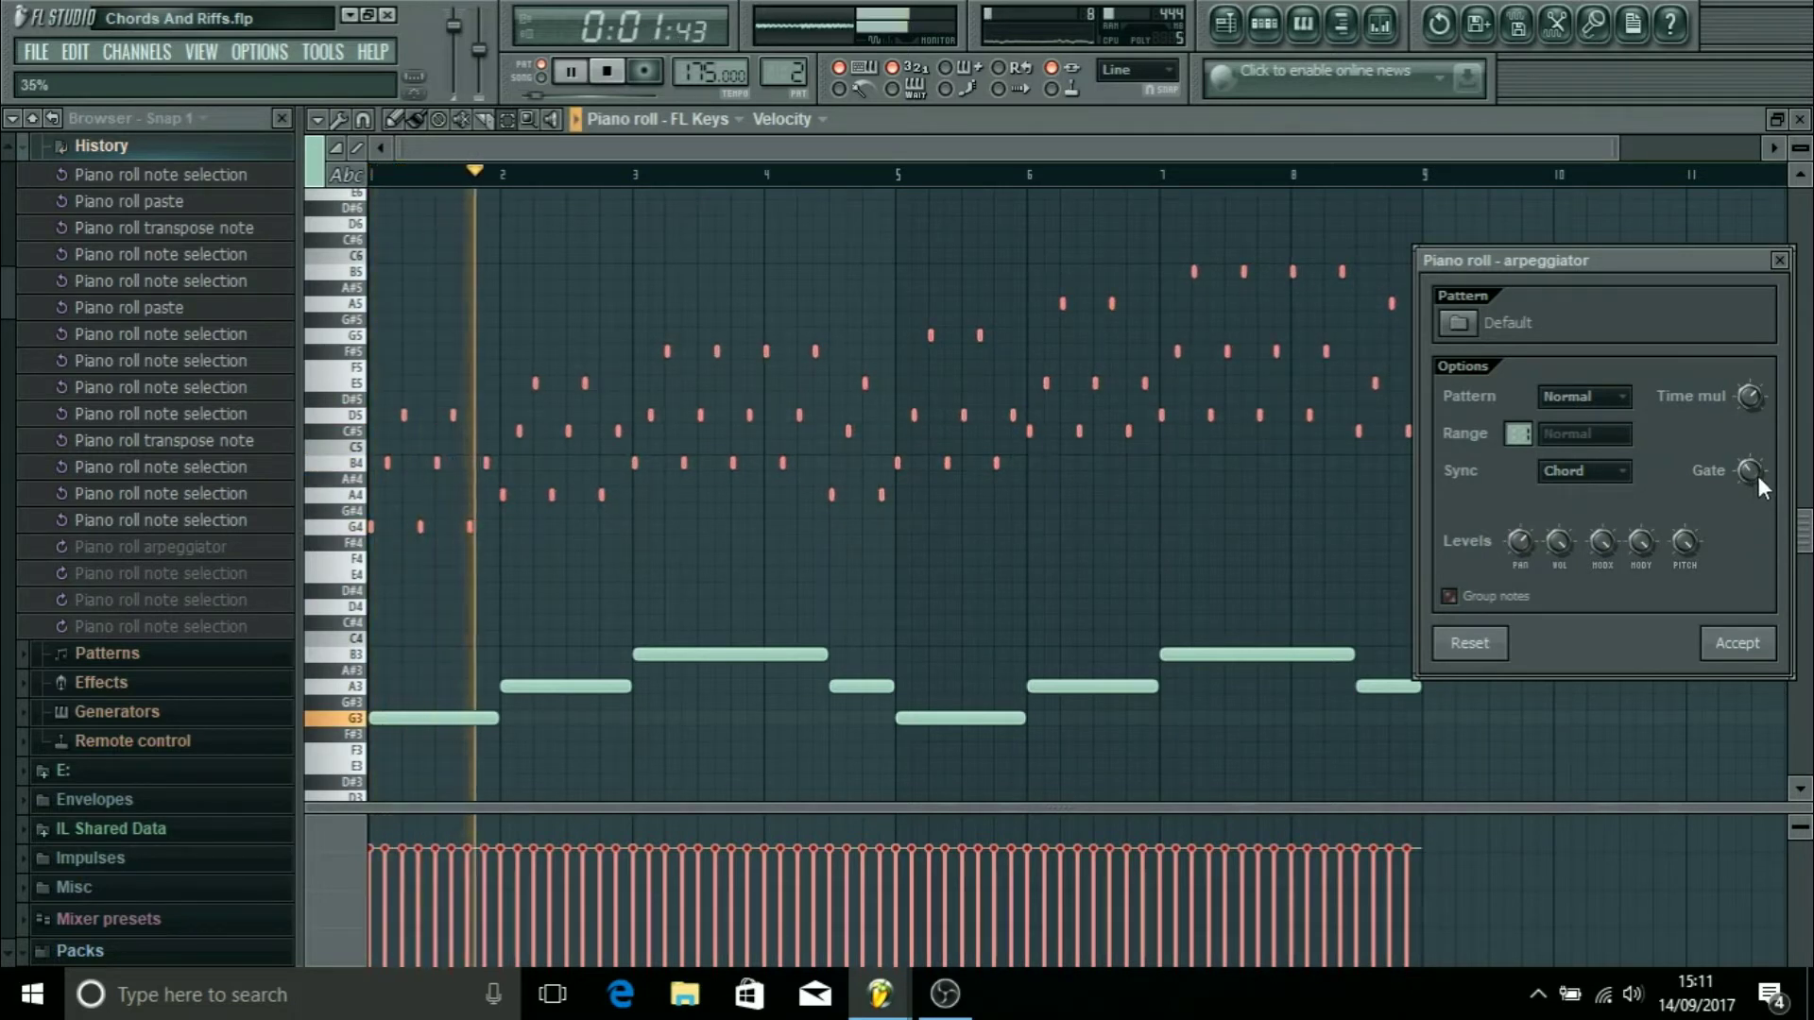
scroll(1750, 470, "up", 2)
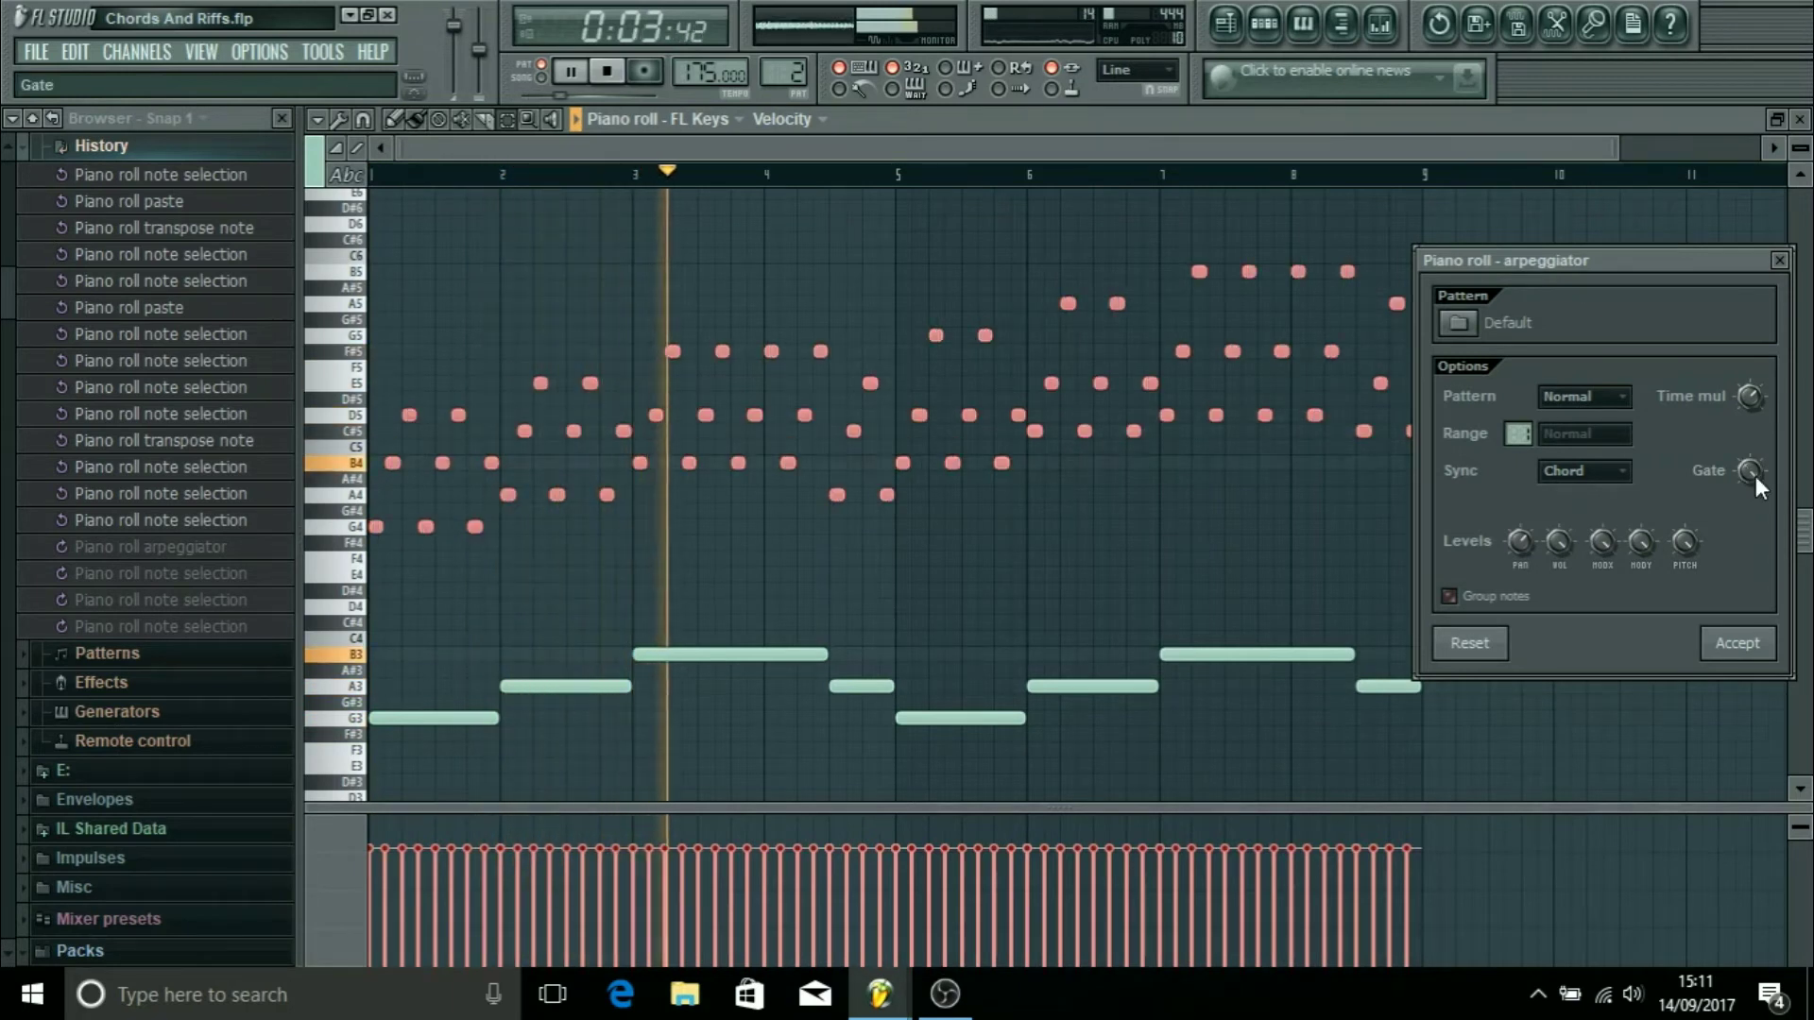
scroll(1750, 470, "down", 6)
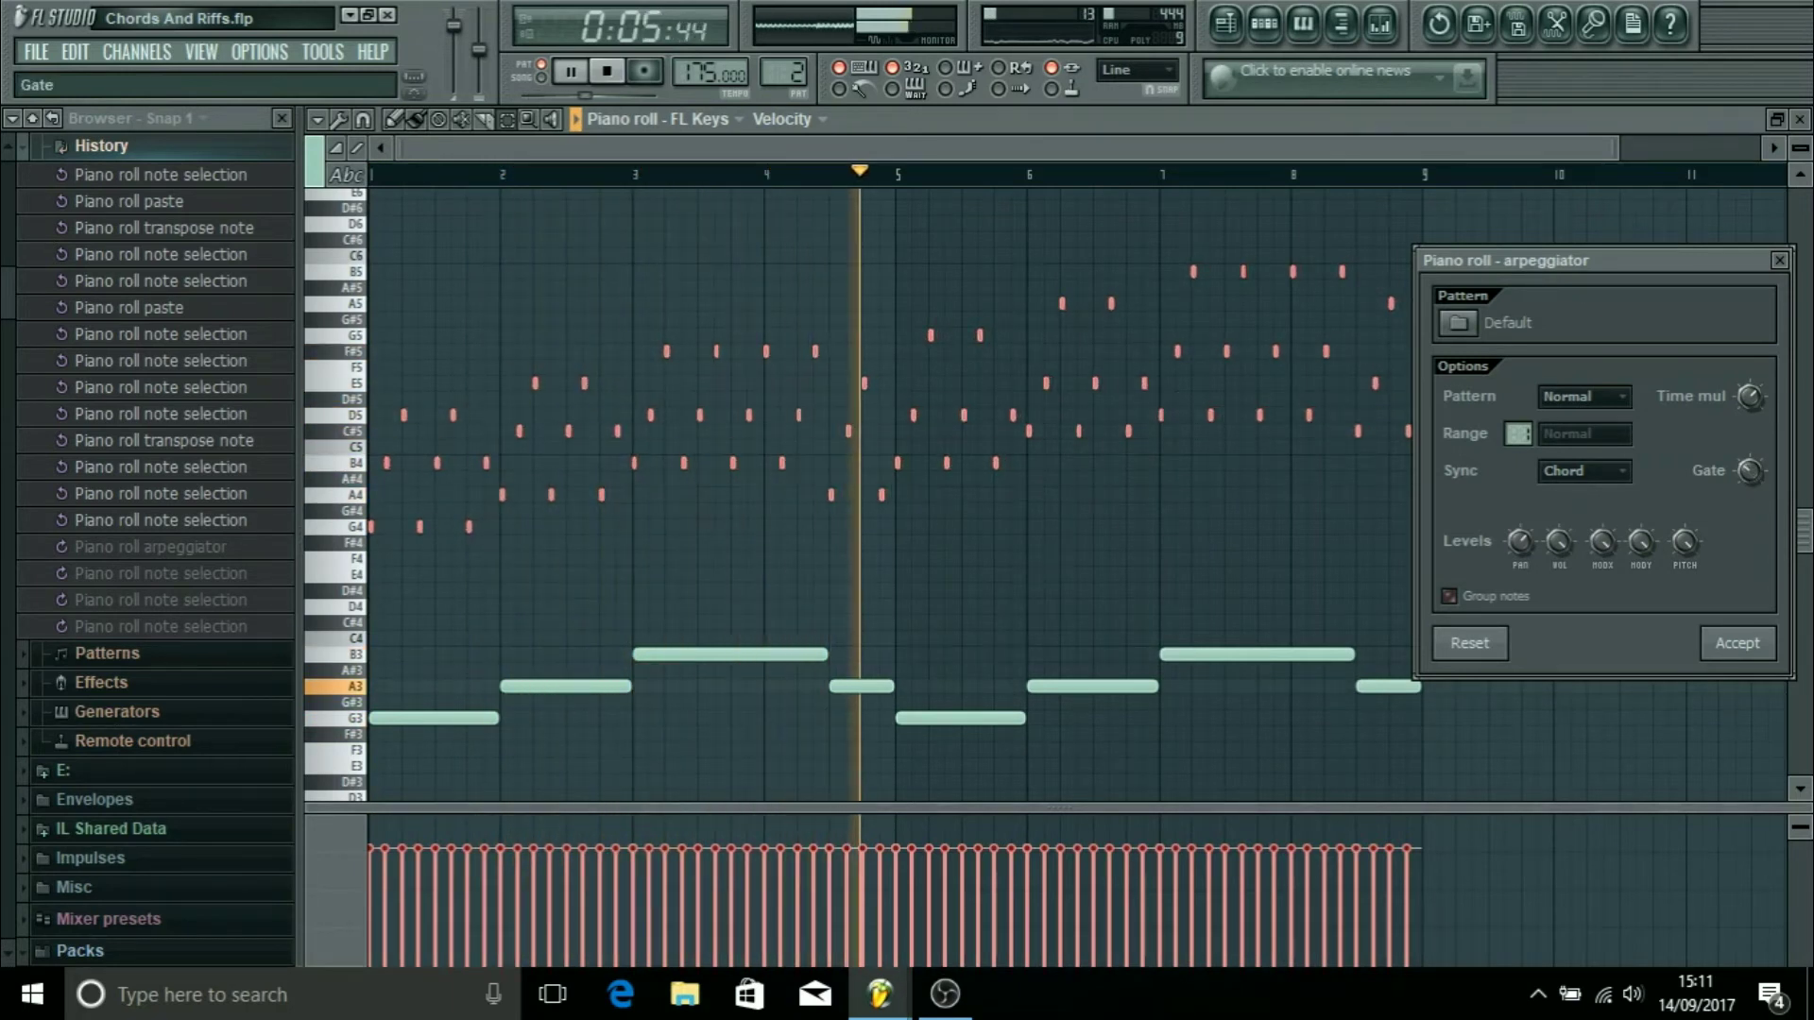
scroll(1750, 470, "up", 6)
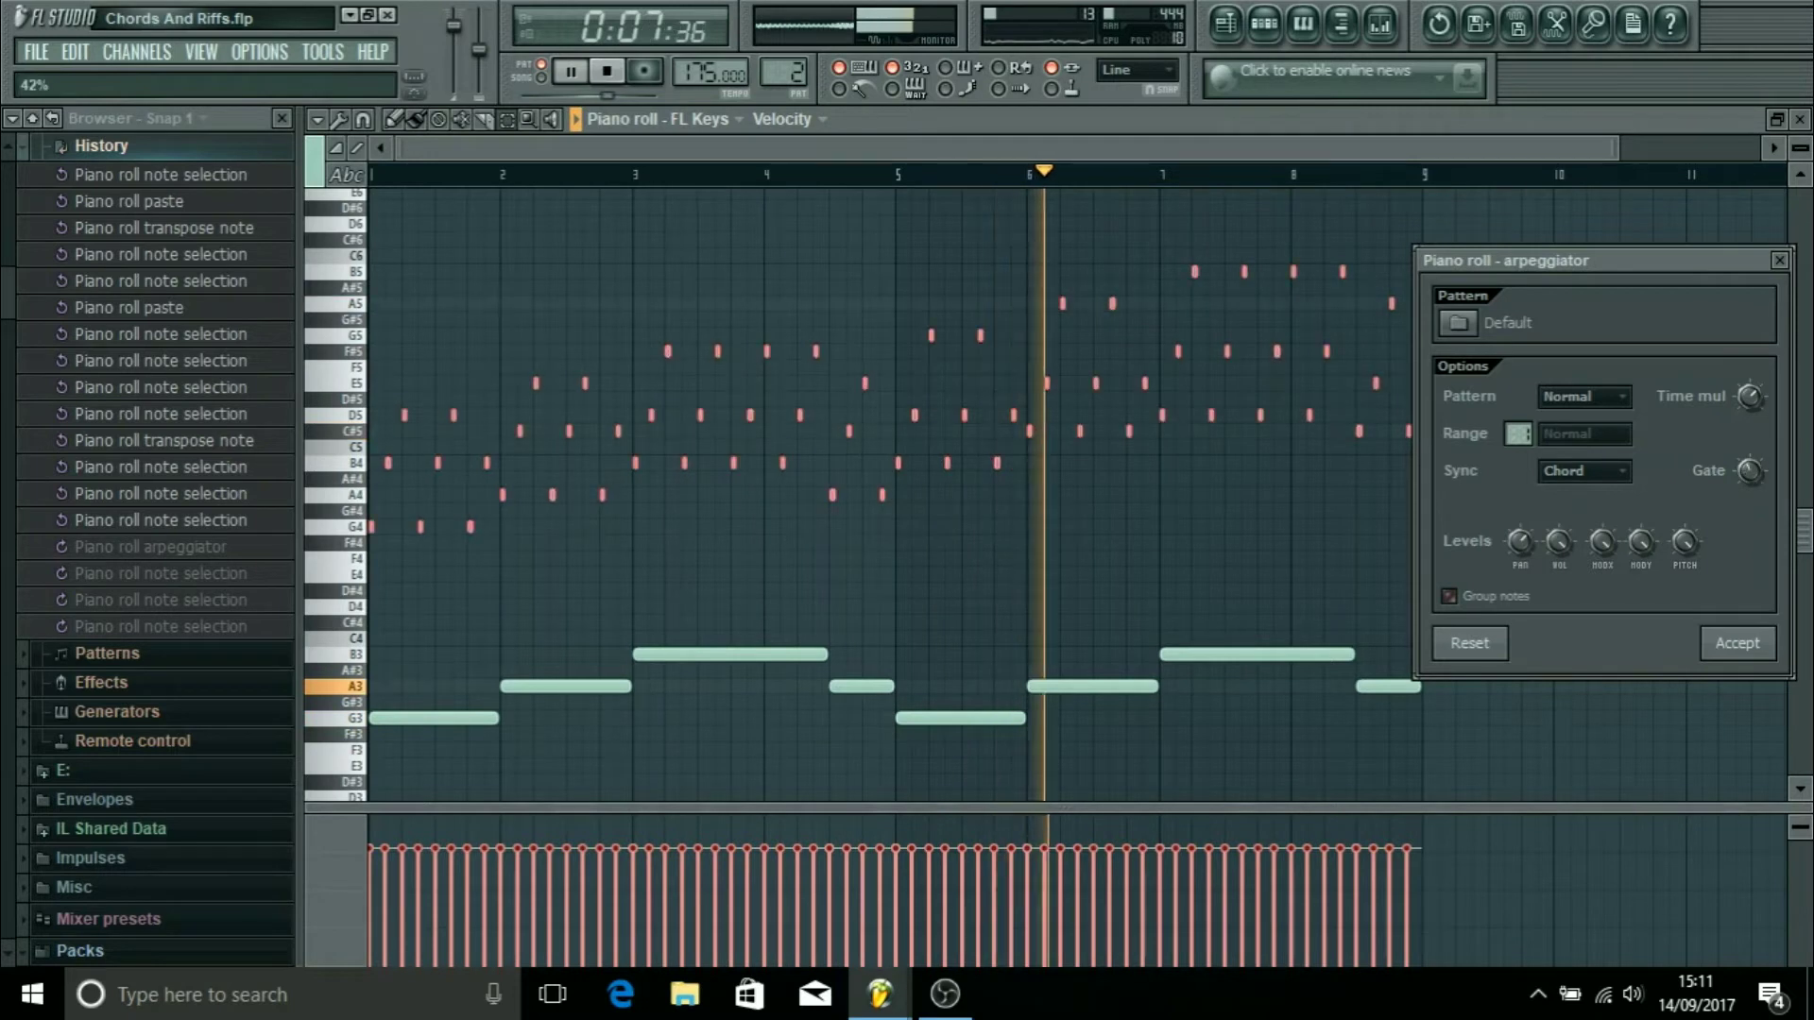
key("space")
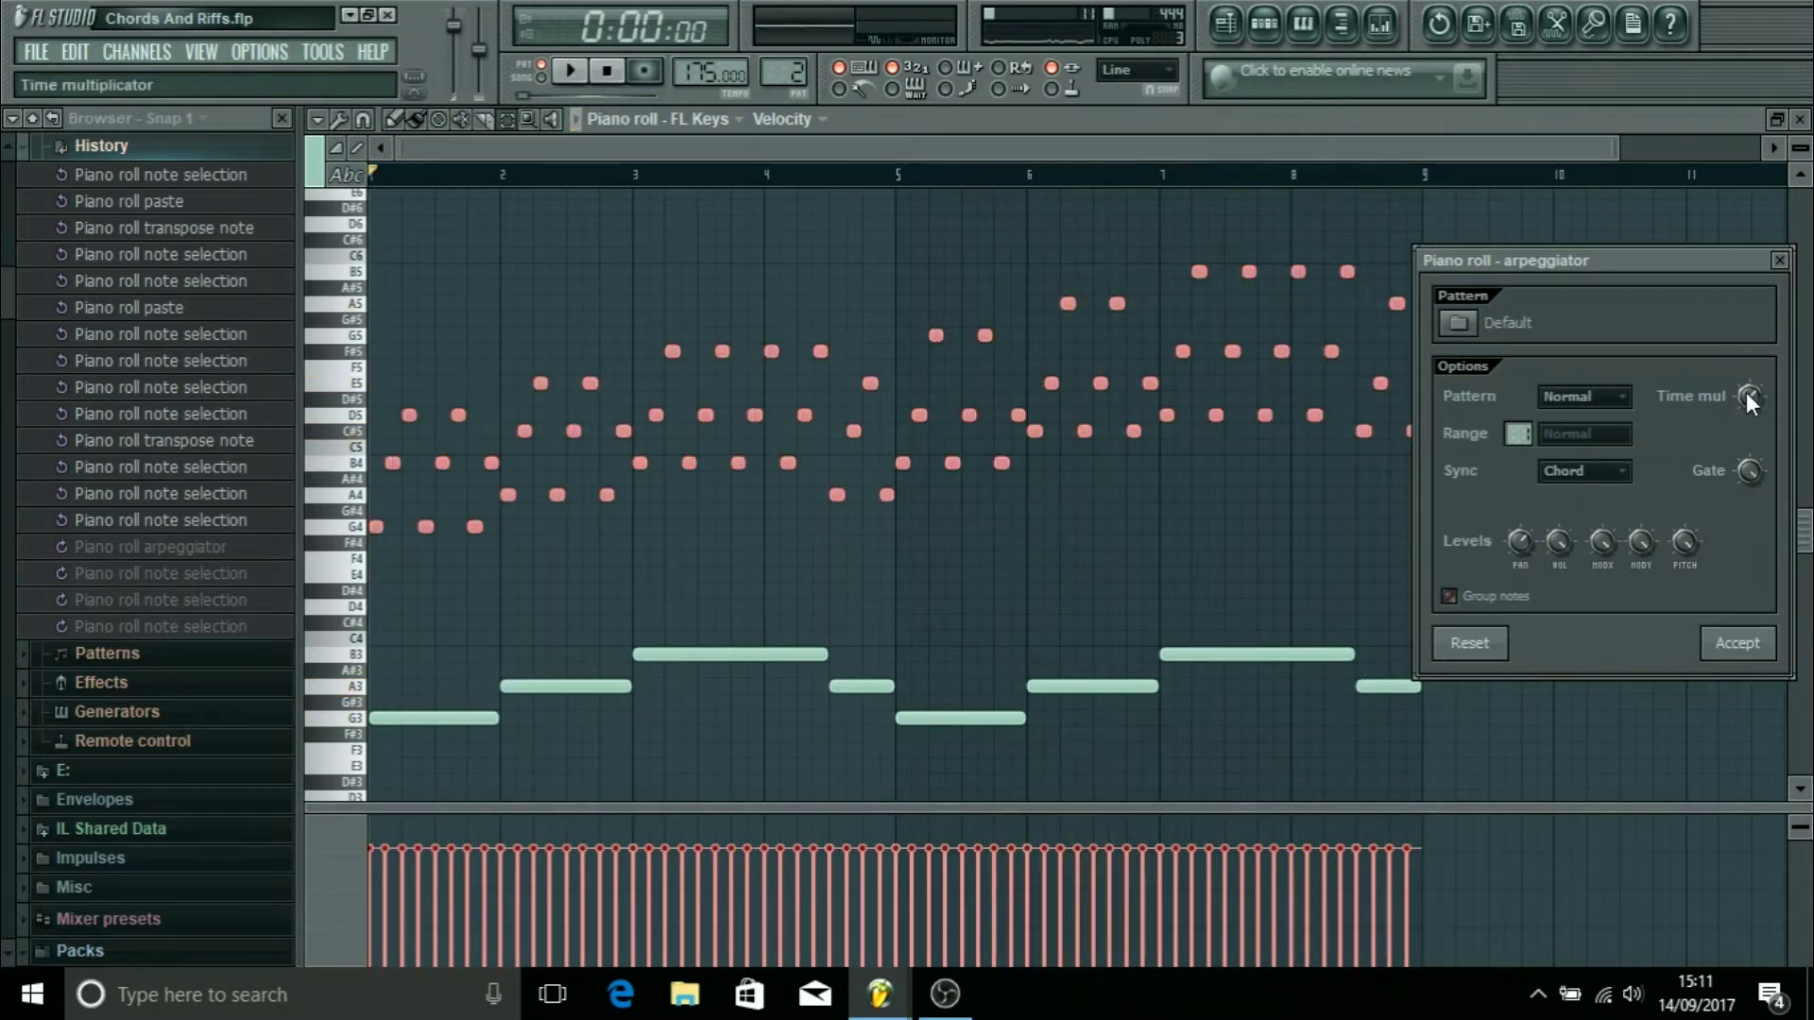
Step: Set the arpeggiator's pattern mode to Flip and play the result
left_click(1589, 395)
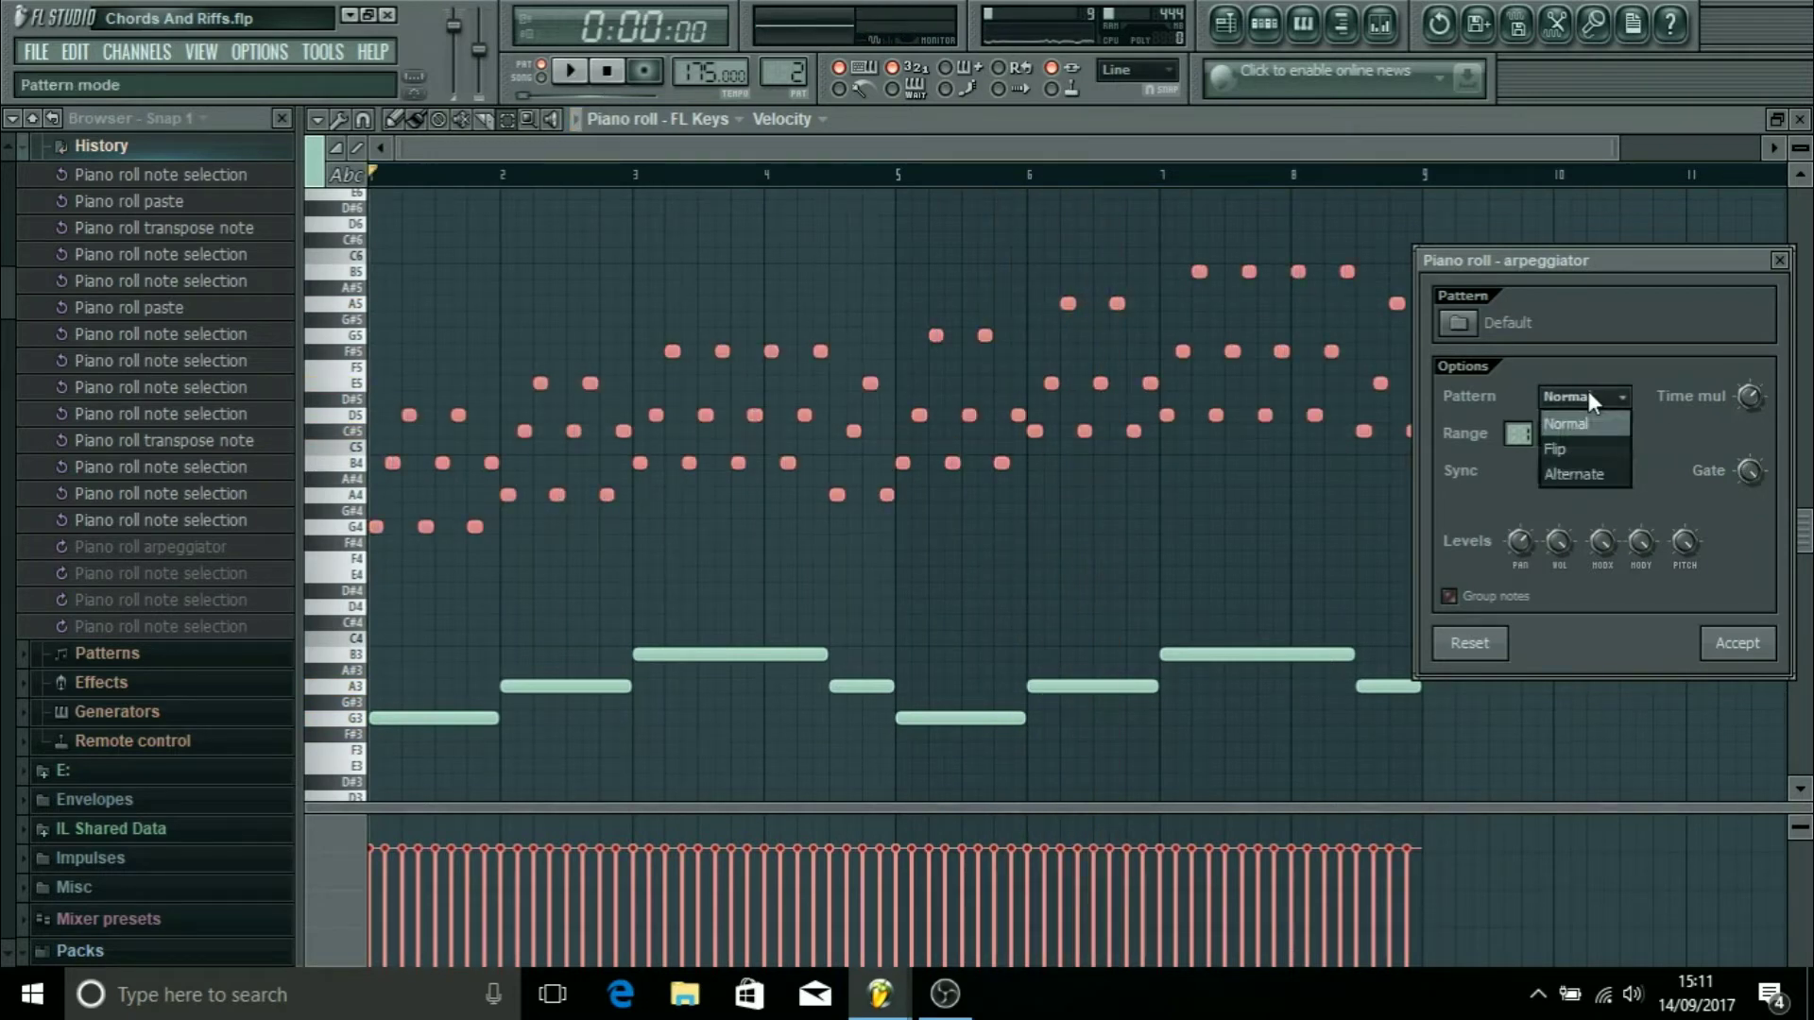
left_click(1584, 448)
key("space")
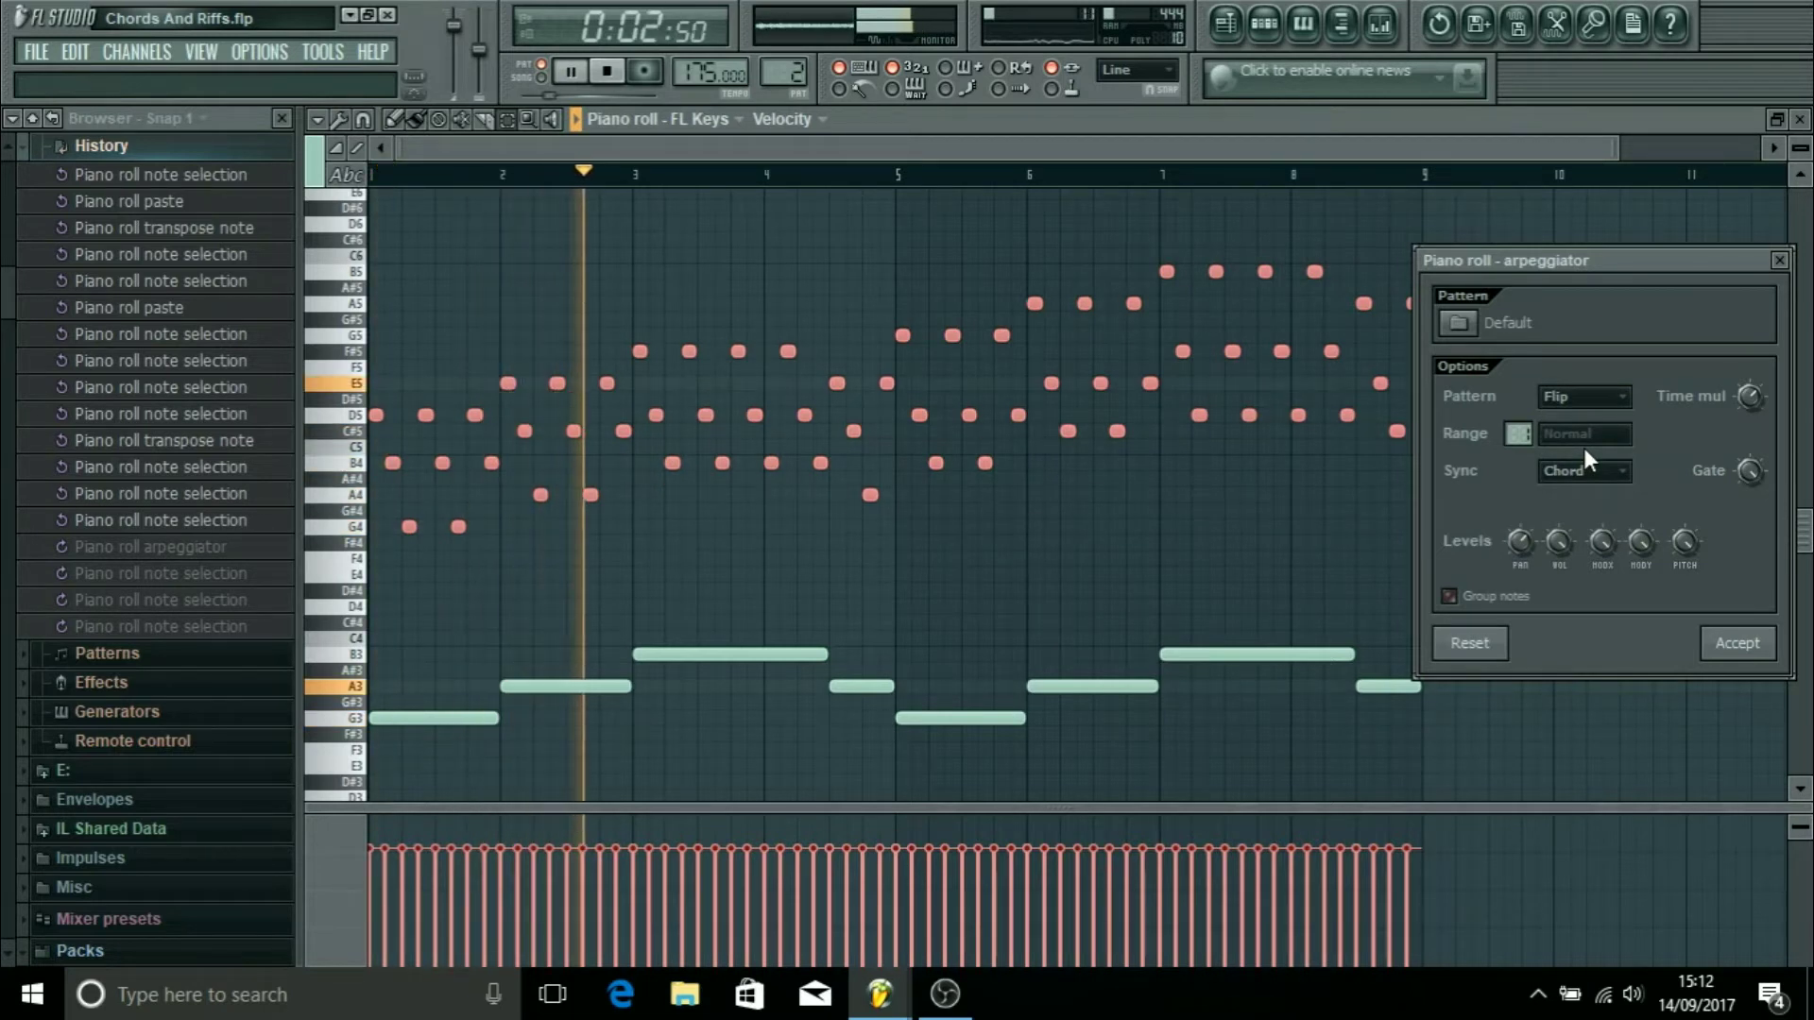
left_click(1572, 397)
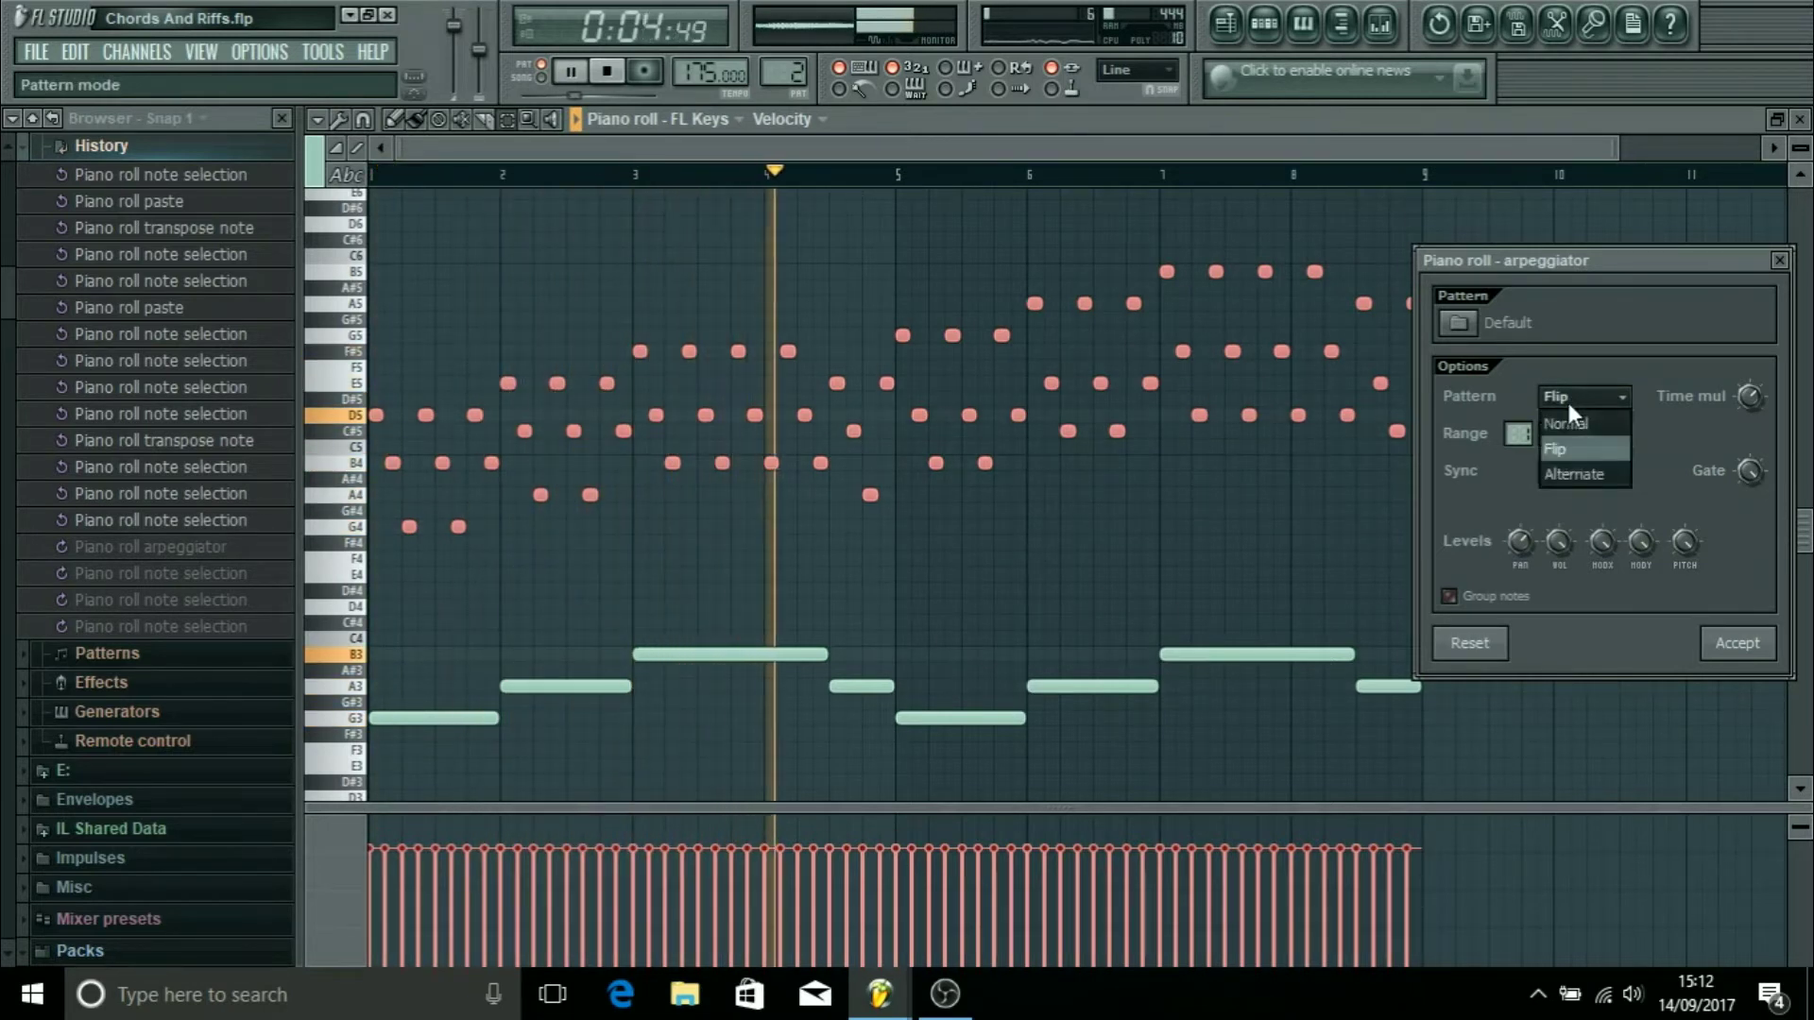
left_click(1520, 382)
key("space")
Step: Set the arpeggiator's pattern mode to Alternate
left_click(1569, 395)
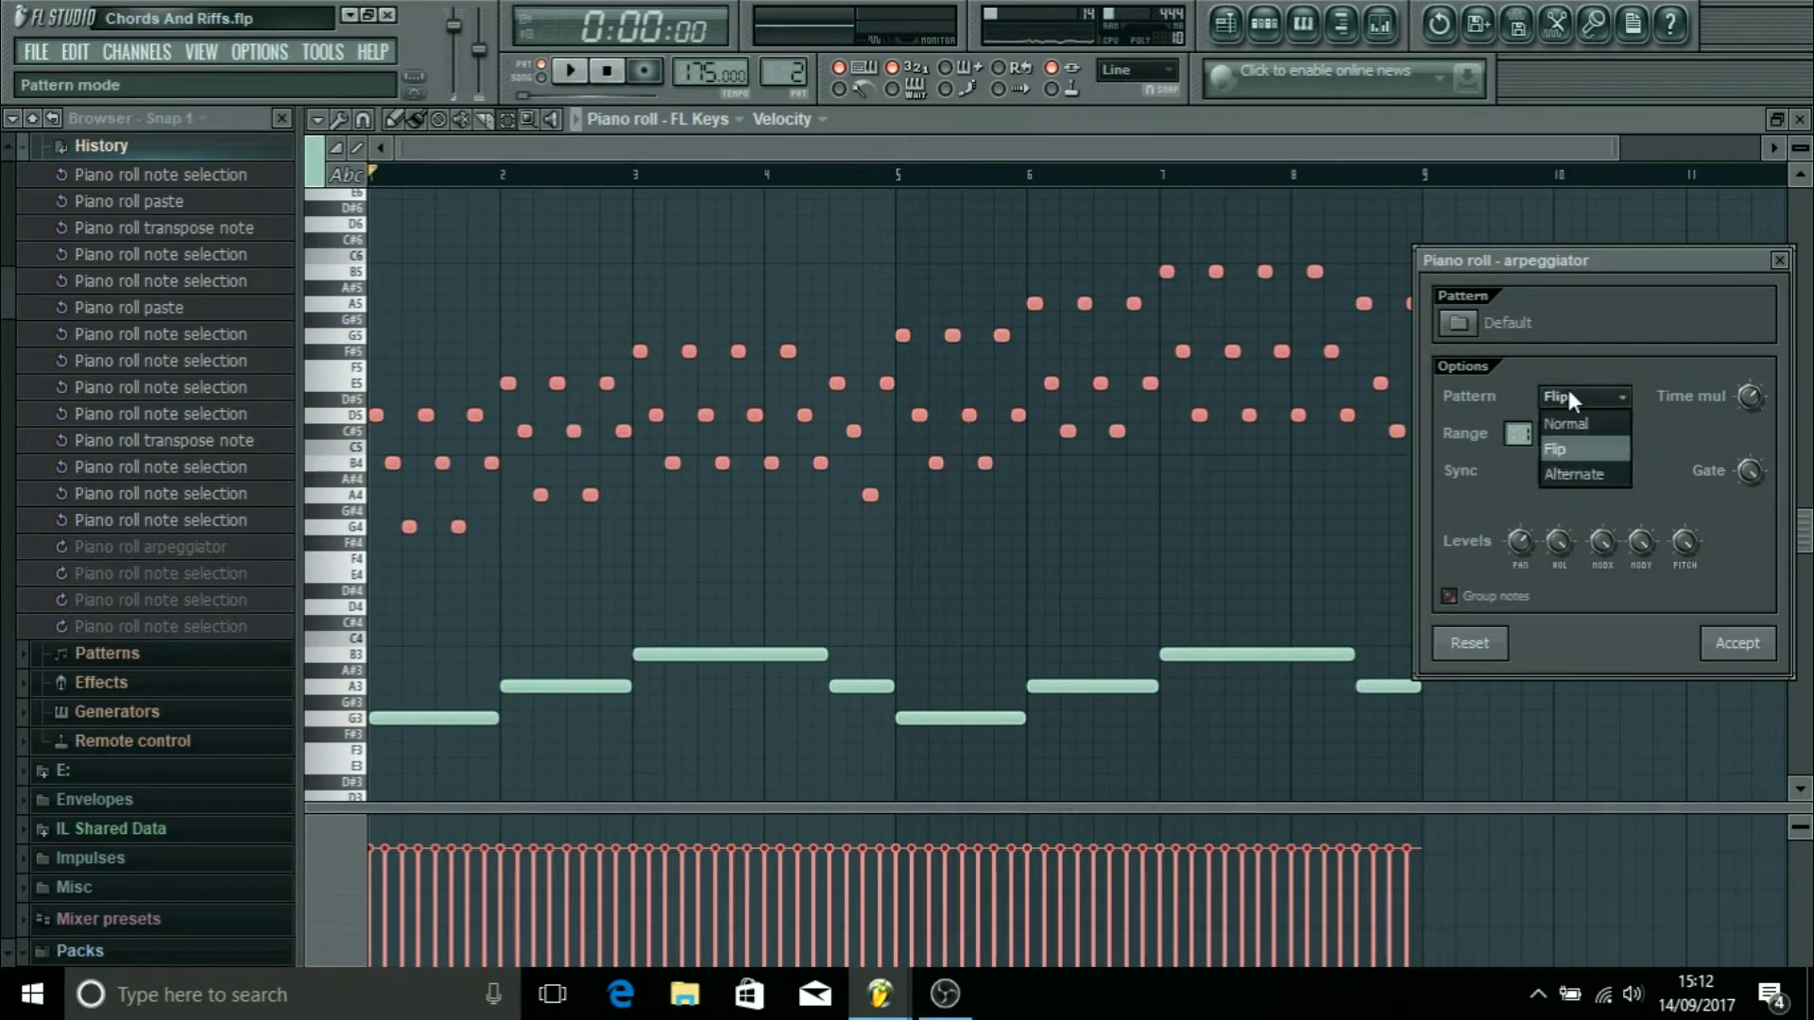
left_click(1585, 473)
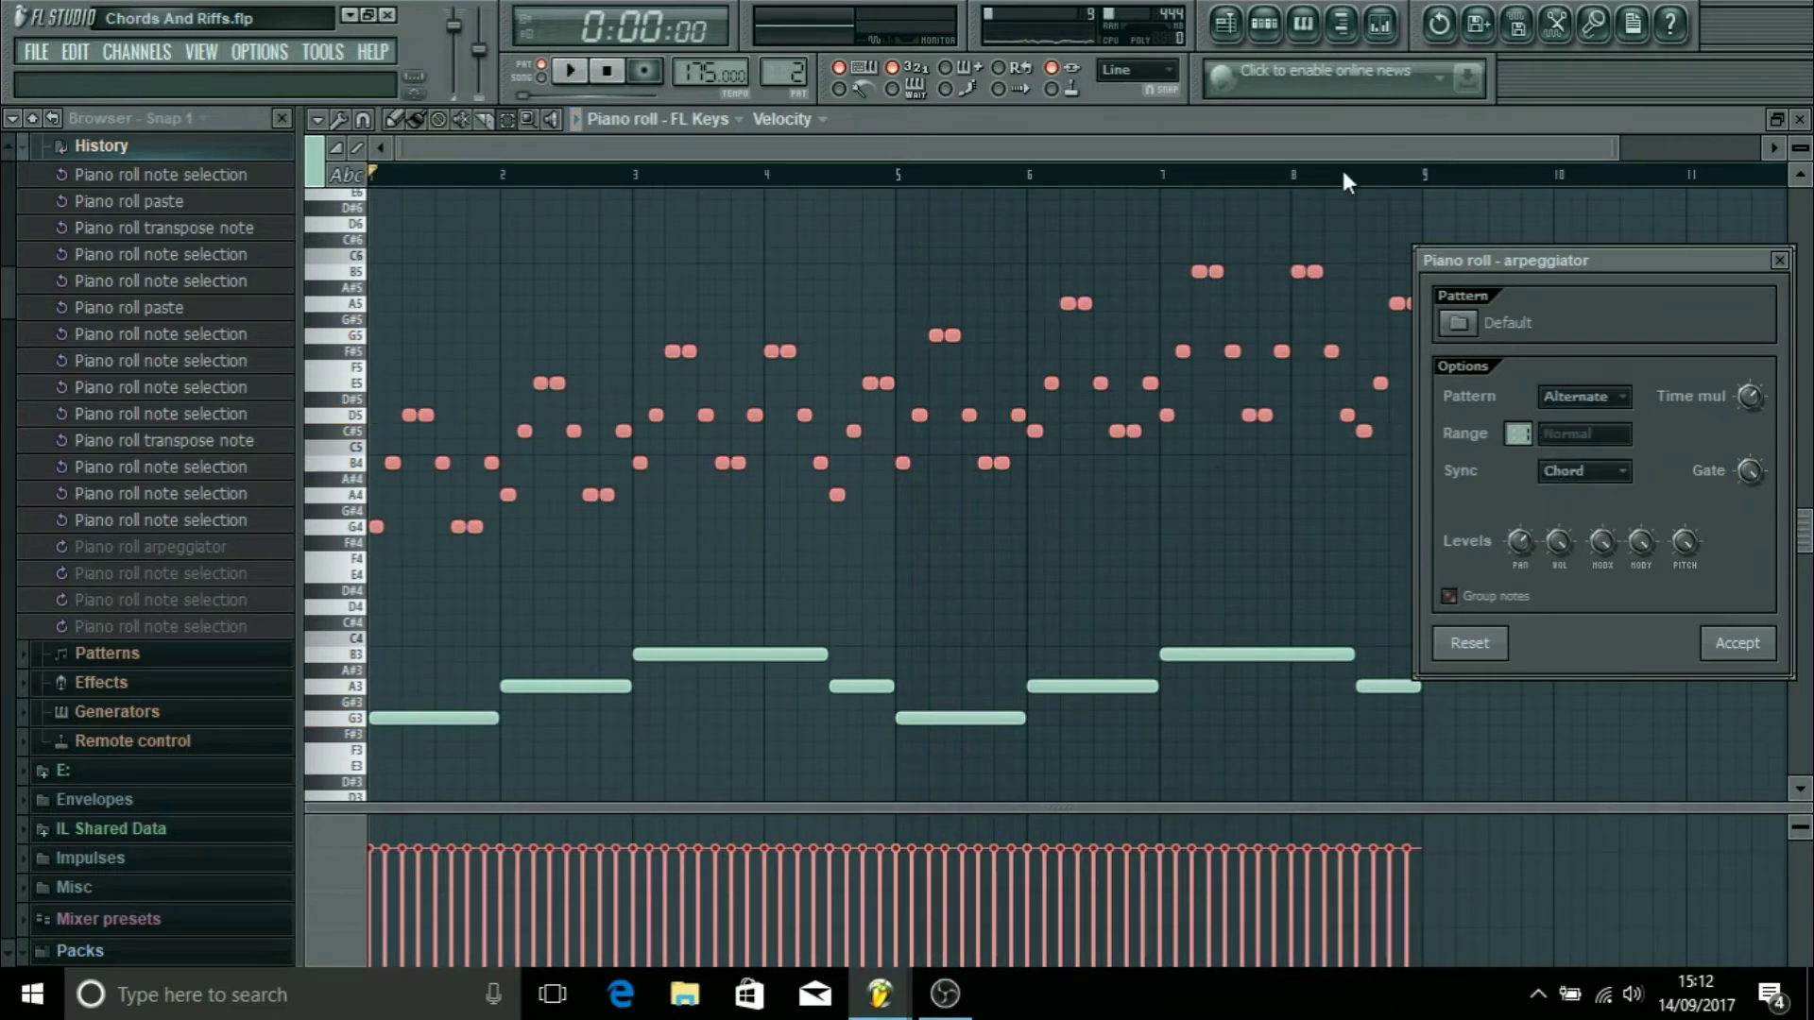
Step: Play the alternating arpeggio, switch the pattern mode to Normal during playback, and stop
key("space")
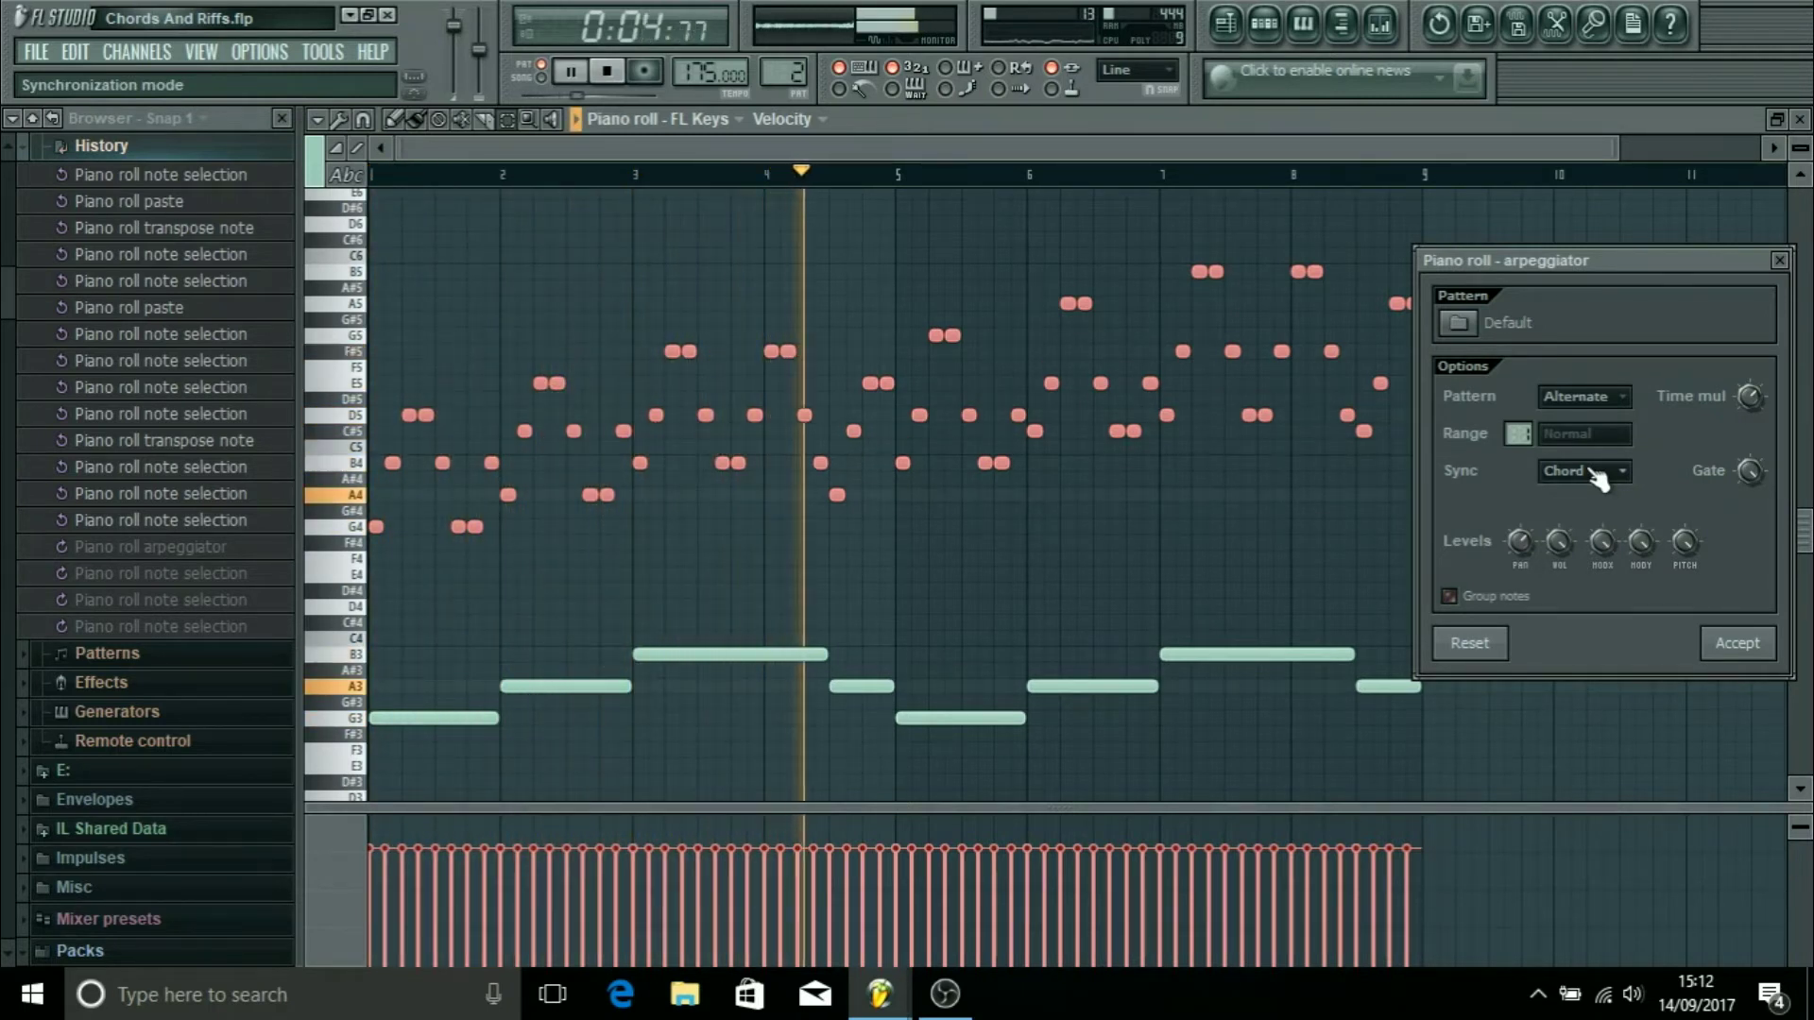
left_click(1580, 382)
left_click(1583, 422)
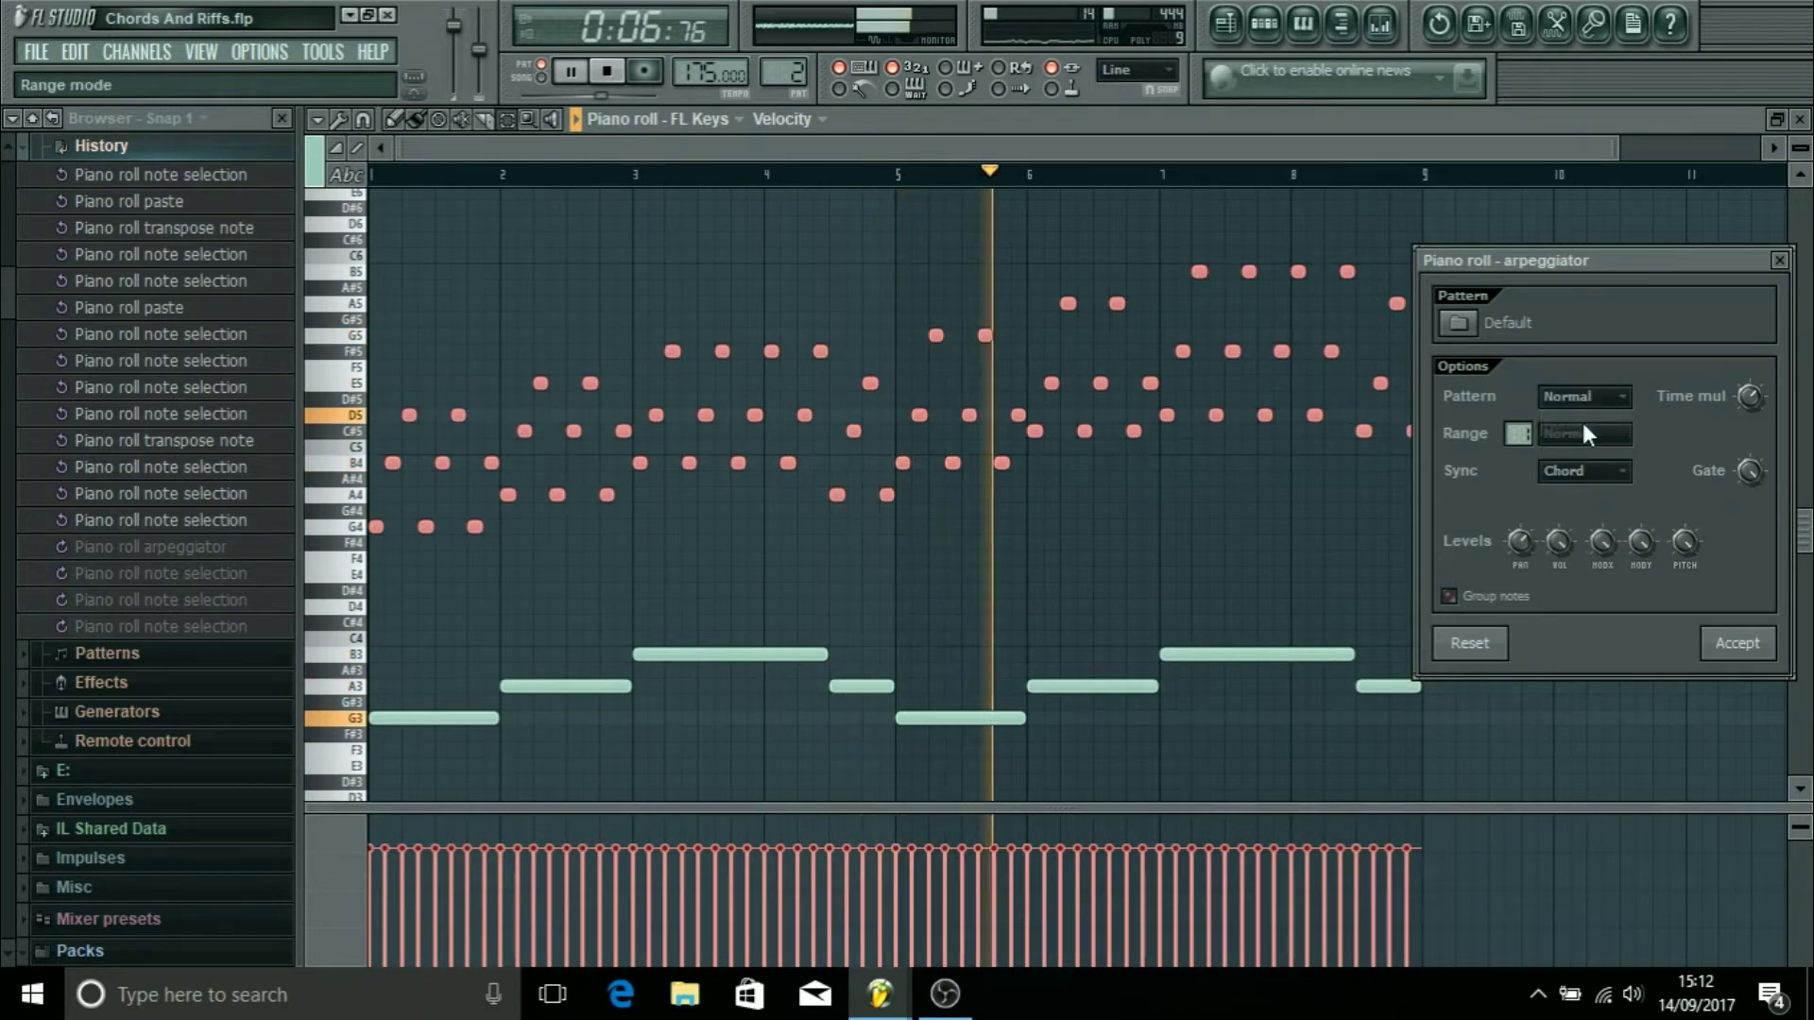
key("space")
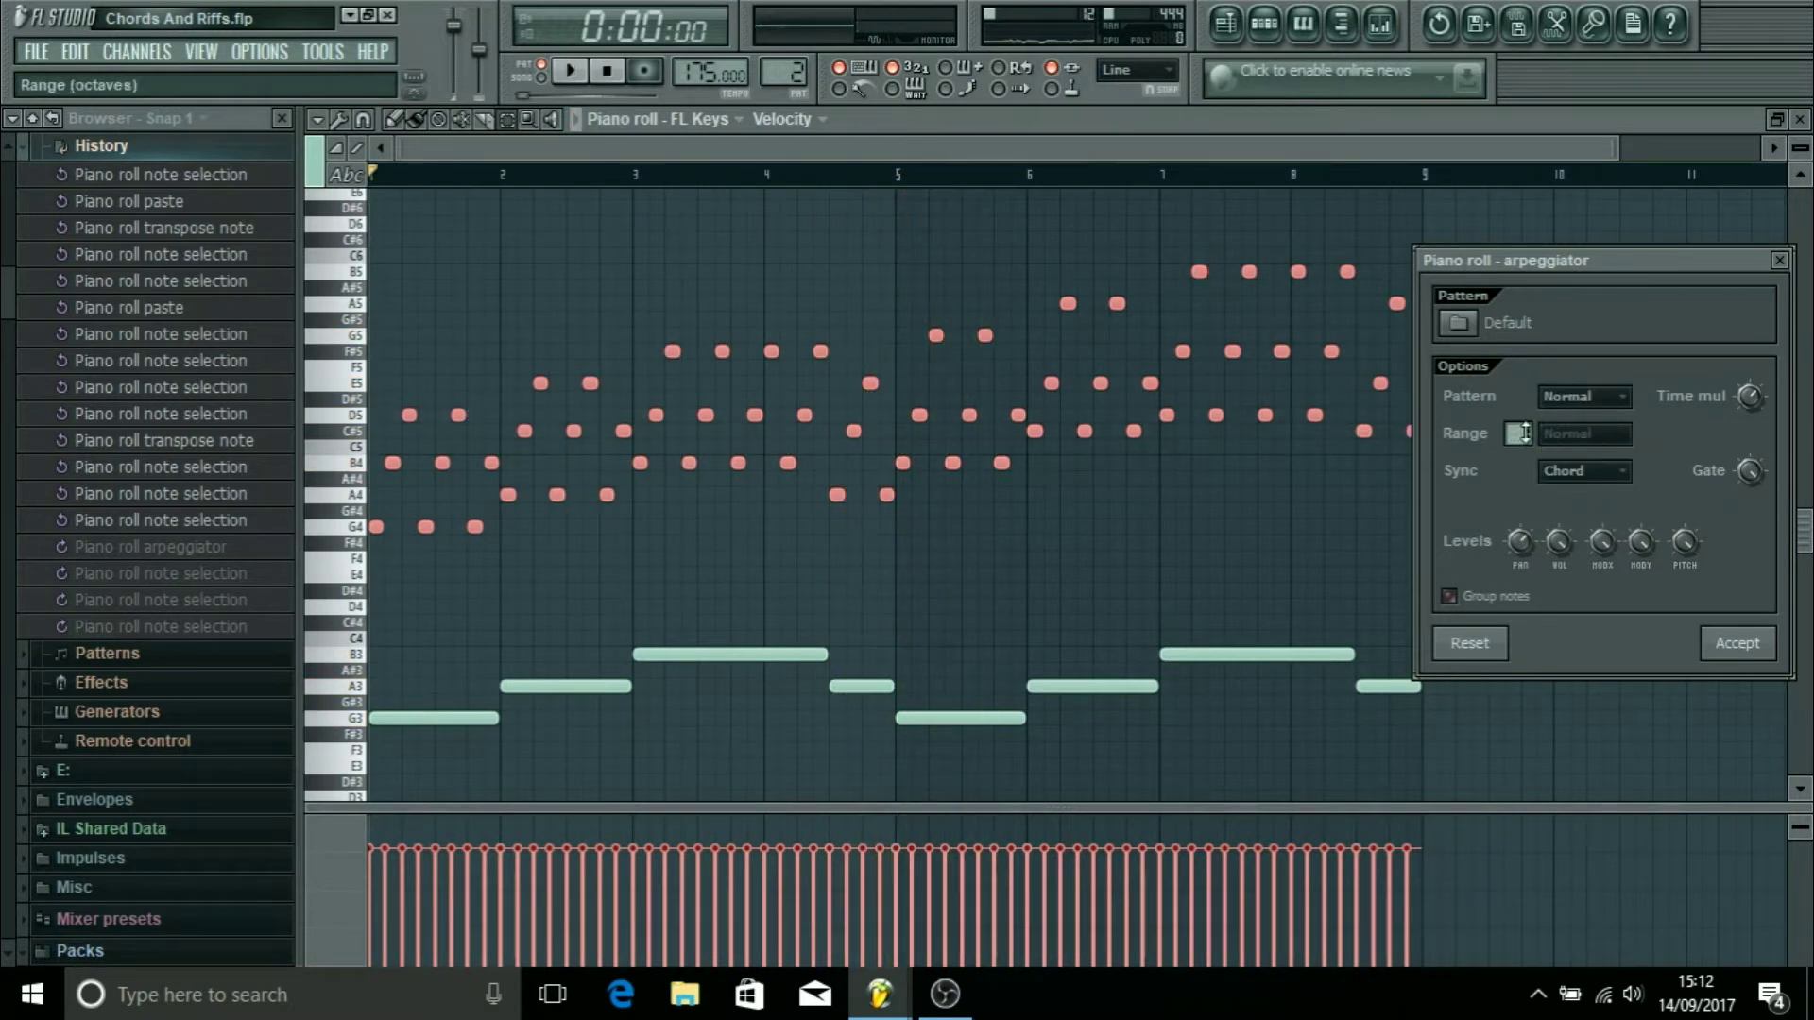
Step: Try a range of 2 octaves with the Normal and Alternate pattern modes, then restore the single-octave range
scroll(1518, 433, "up", 1)
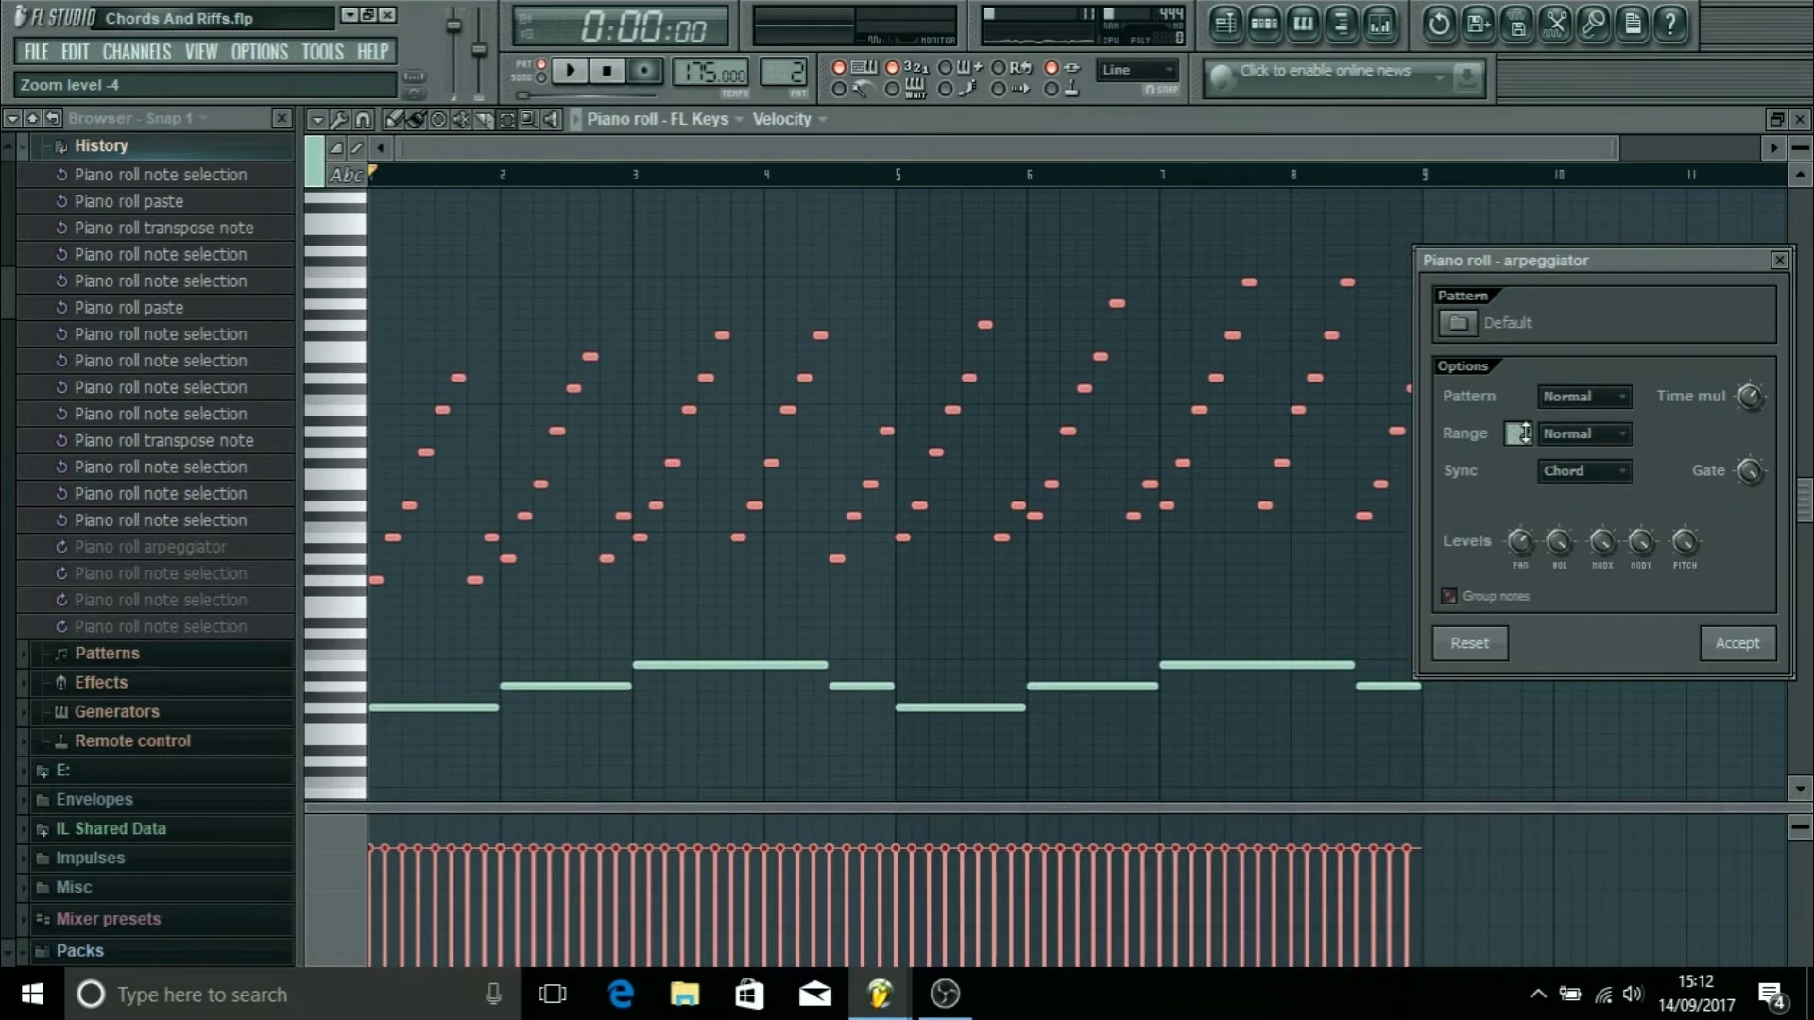
key("space")
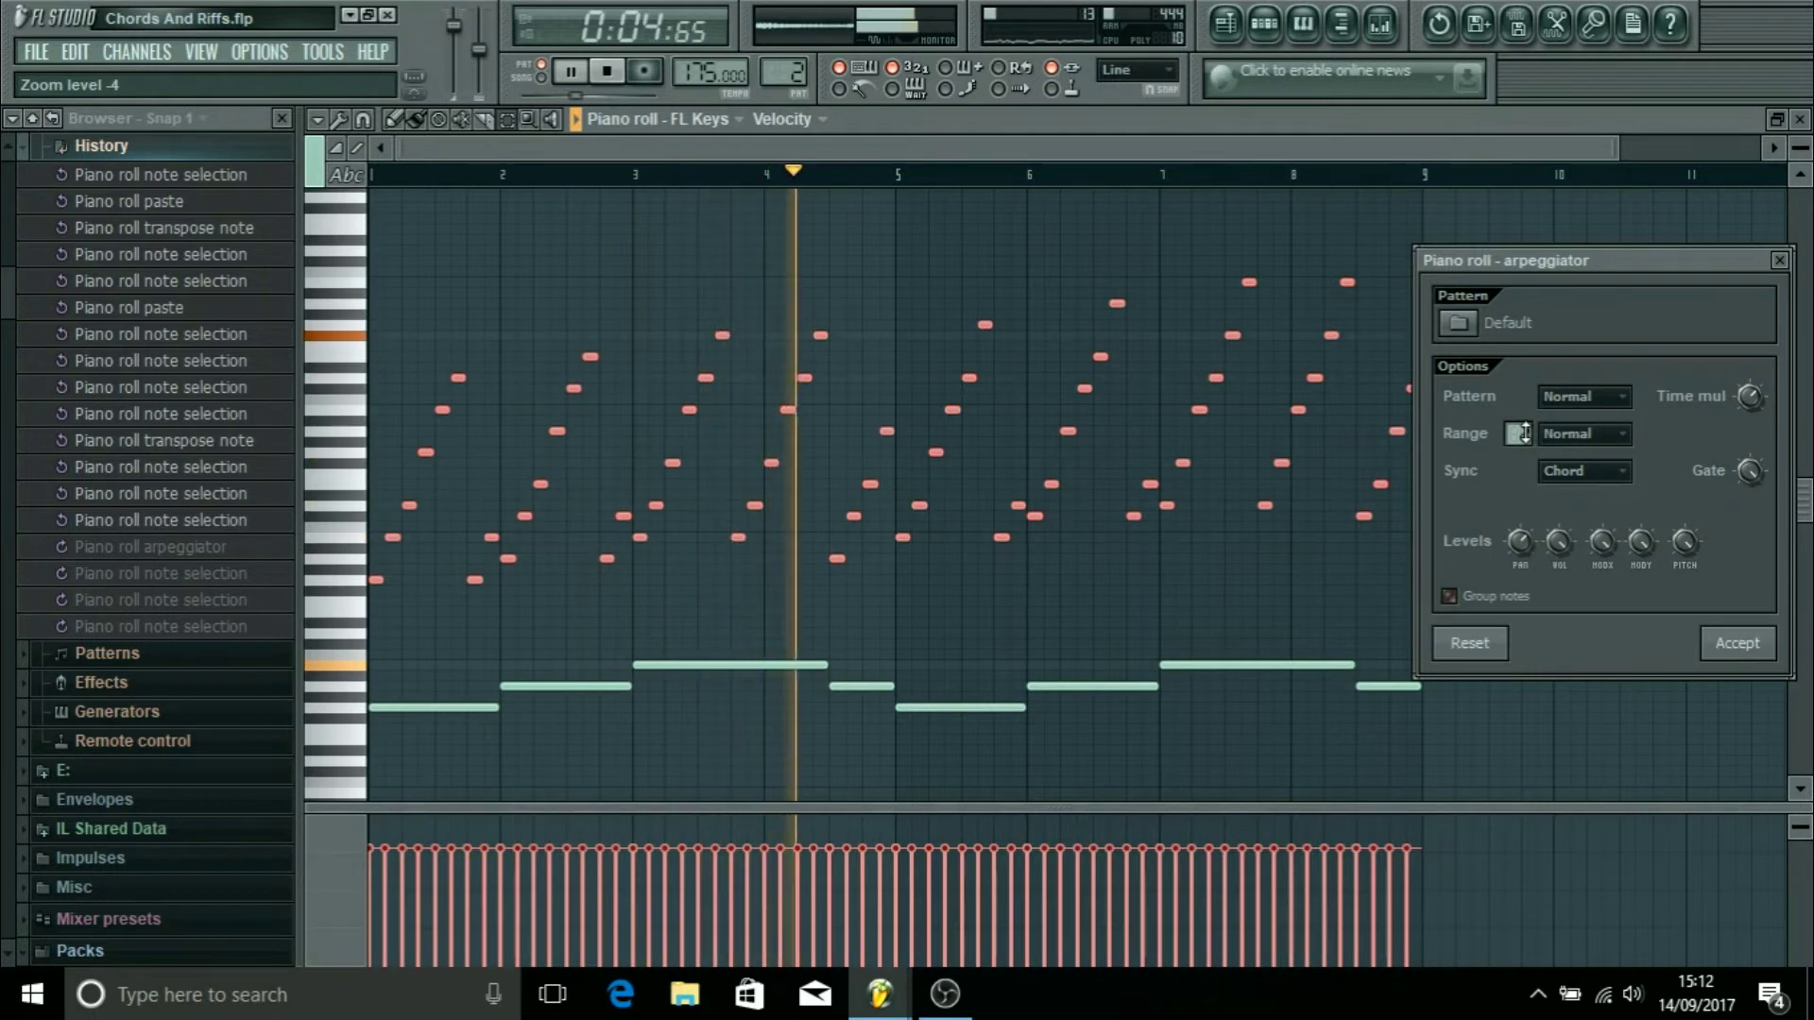
left_click(1585, 396)
left_click(1606, 470)
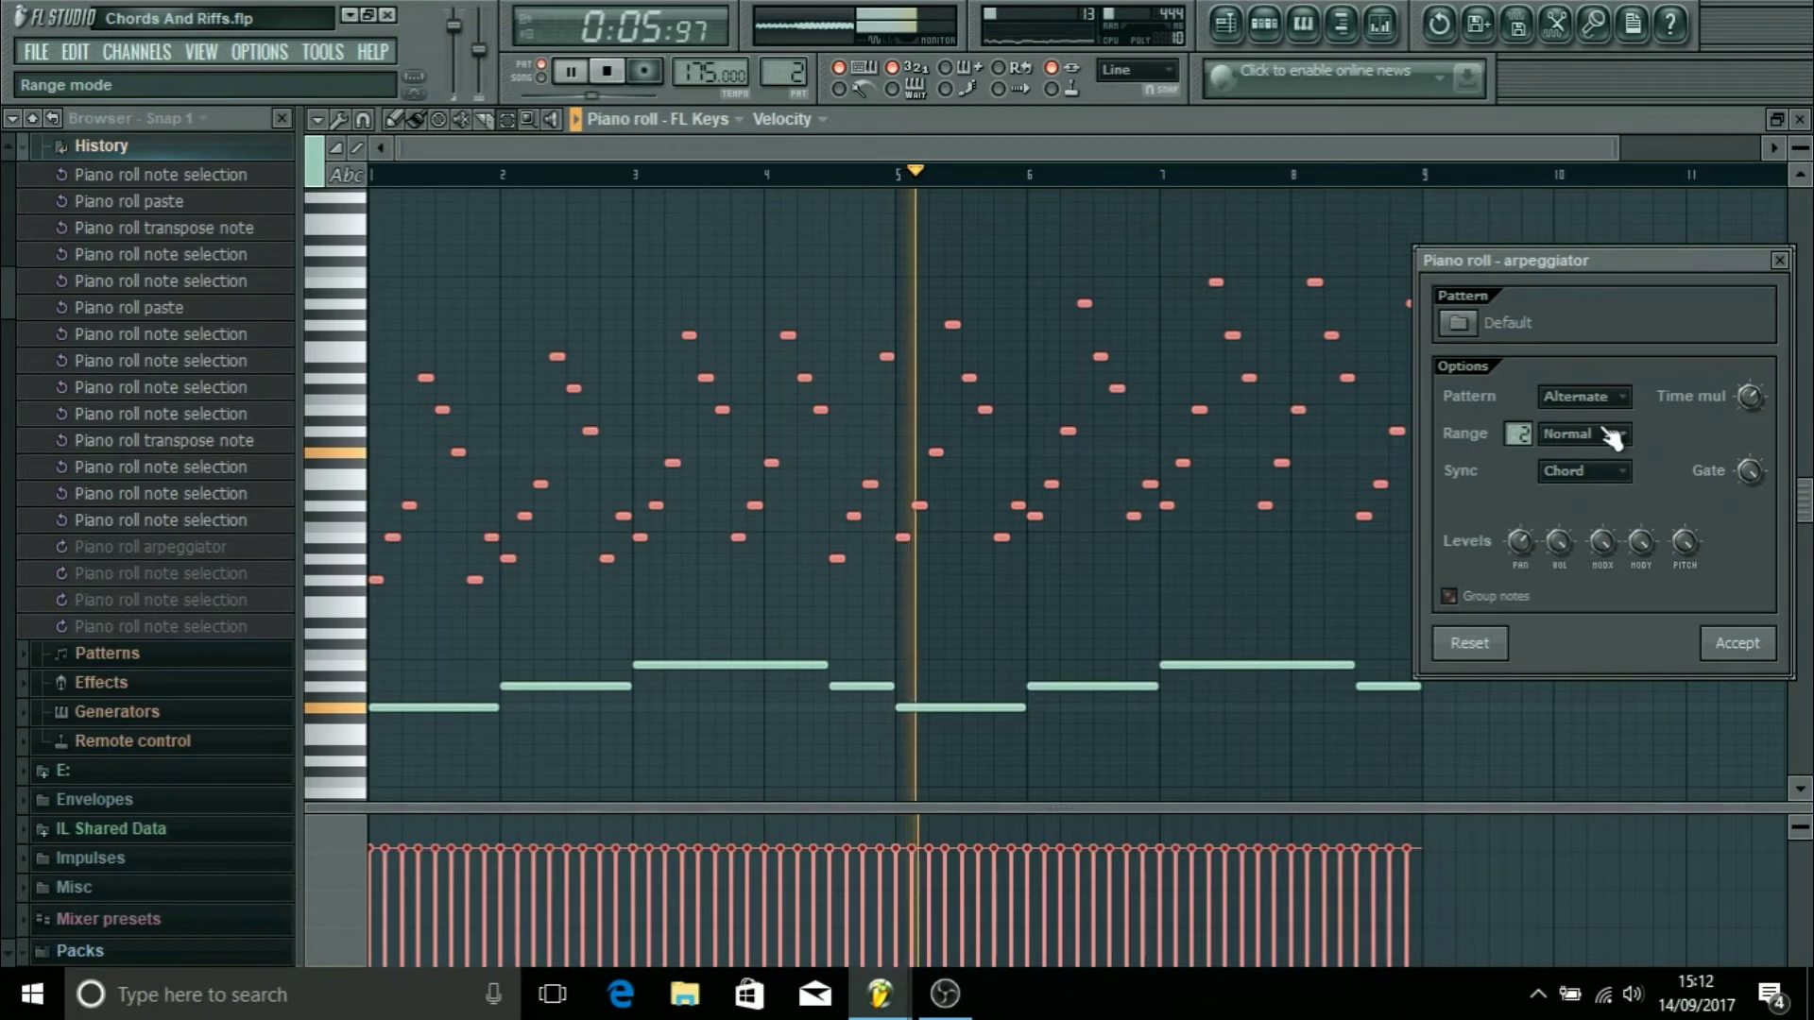
key("space")
left_click(1518, 433)
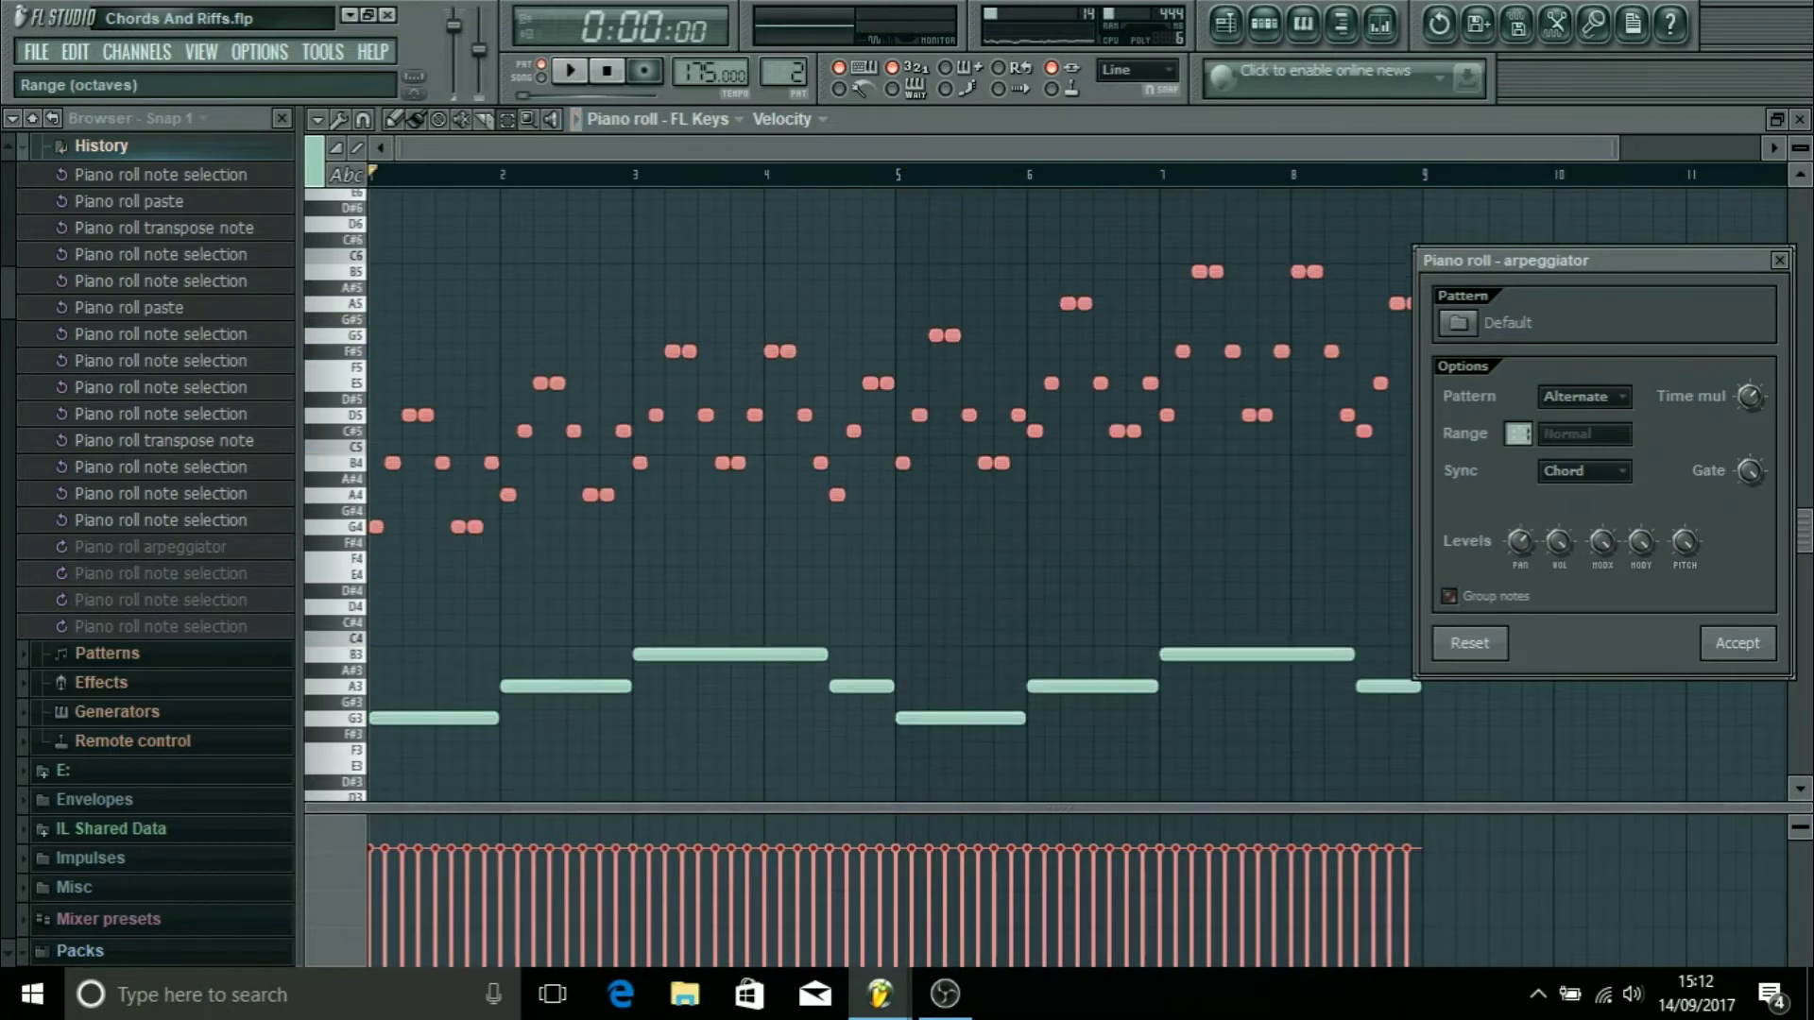
Step: Set the arpeggiator's sync to Time and play the result
left_click(1606, 472)
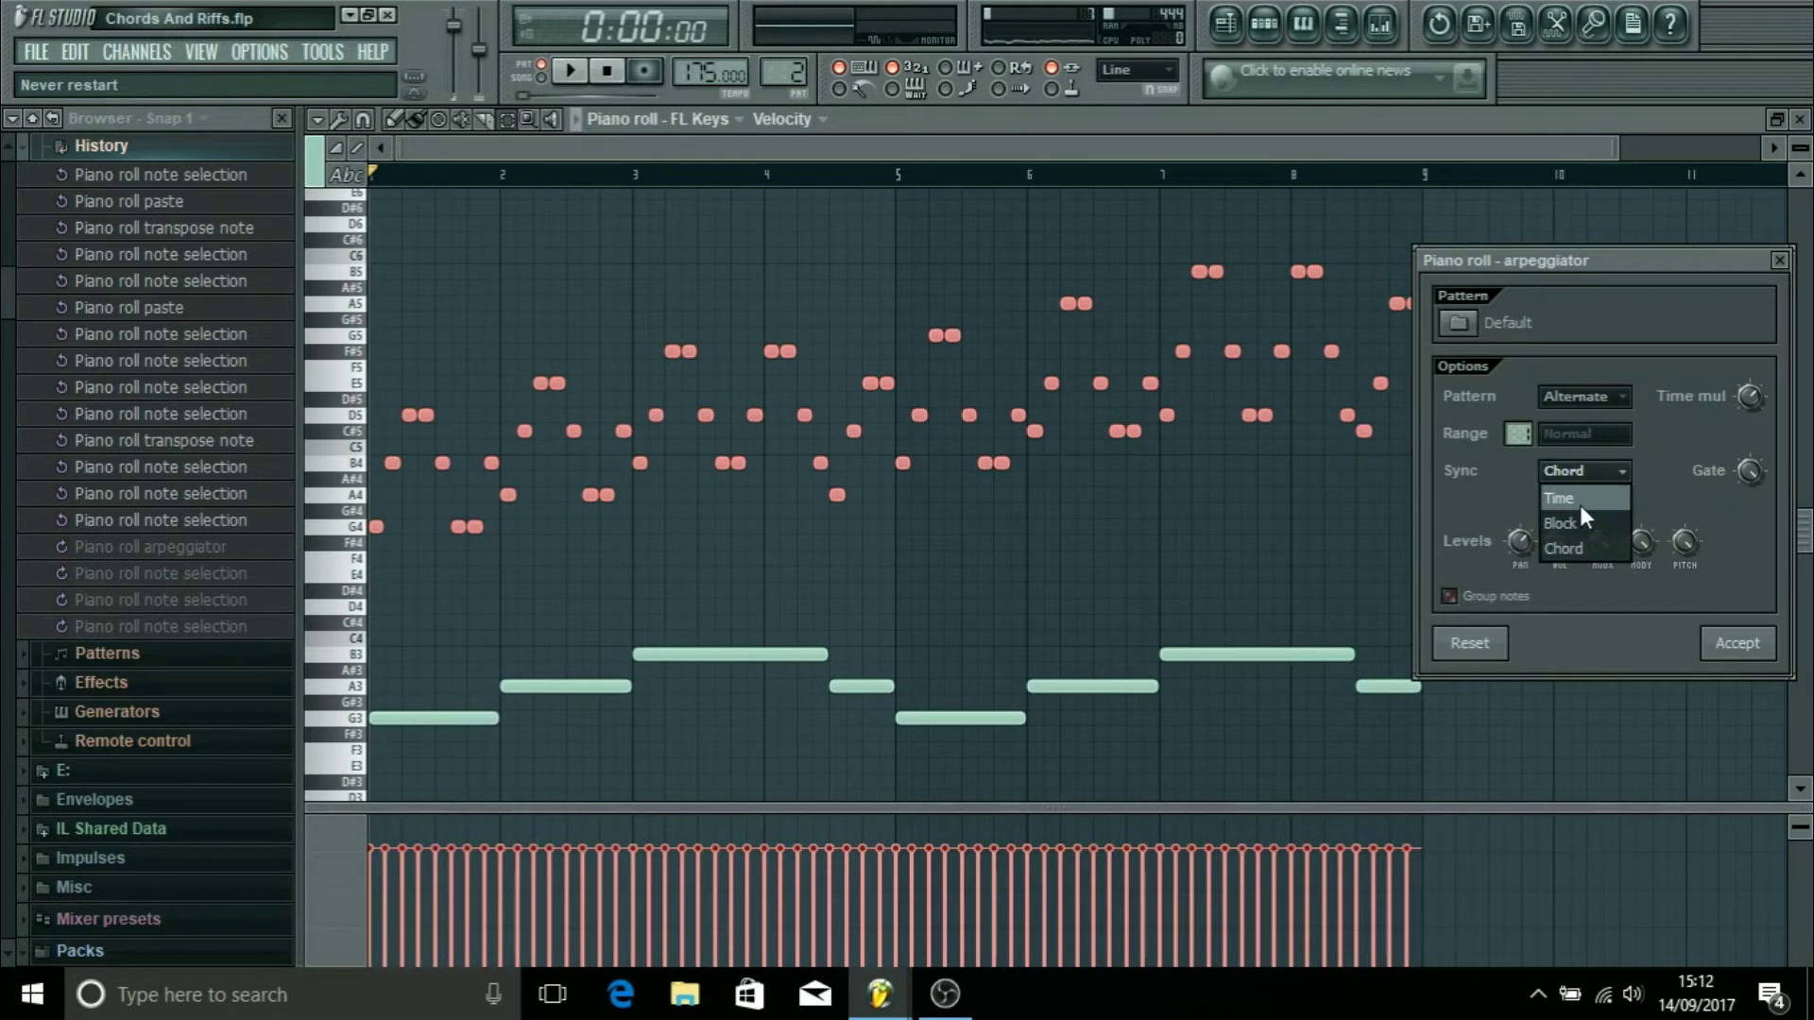
left_click(1580, 504)
key("space")
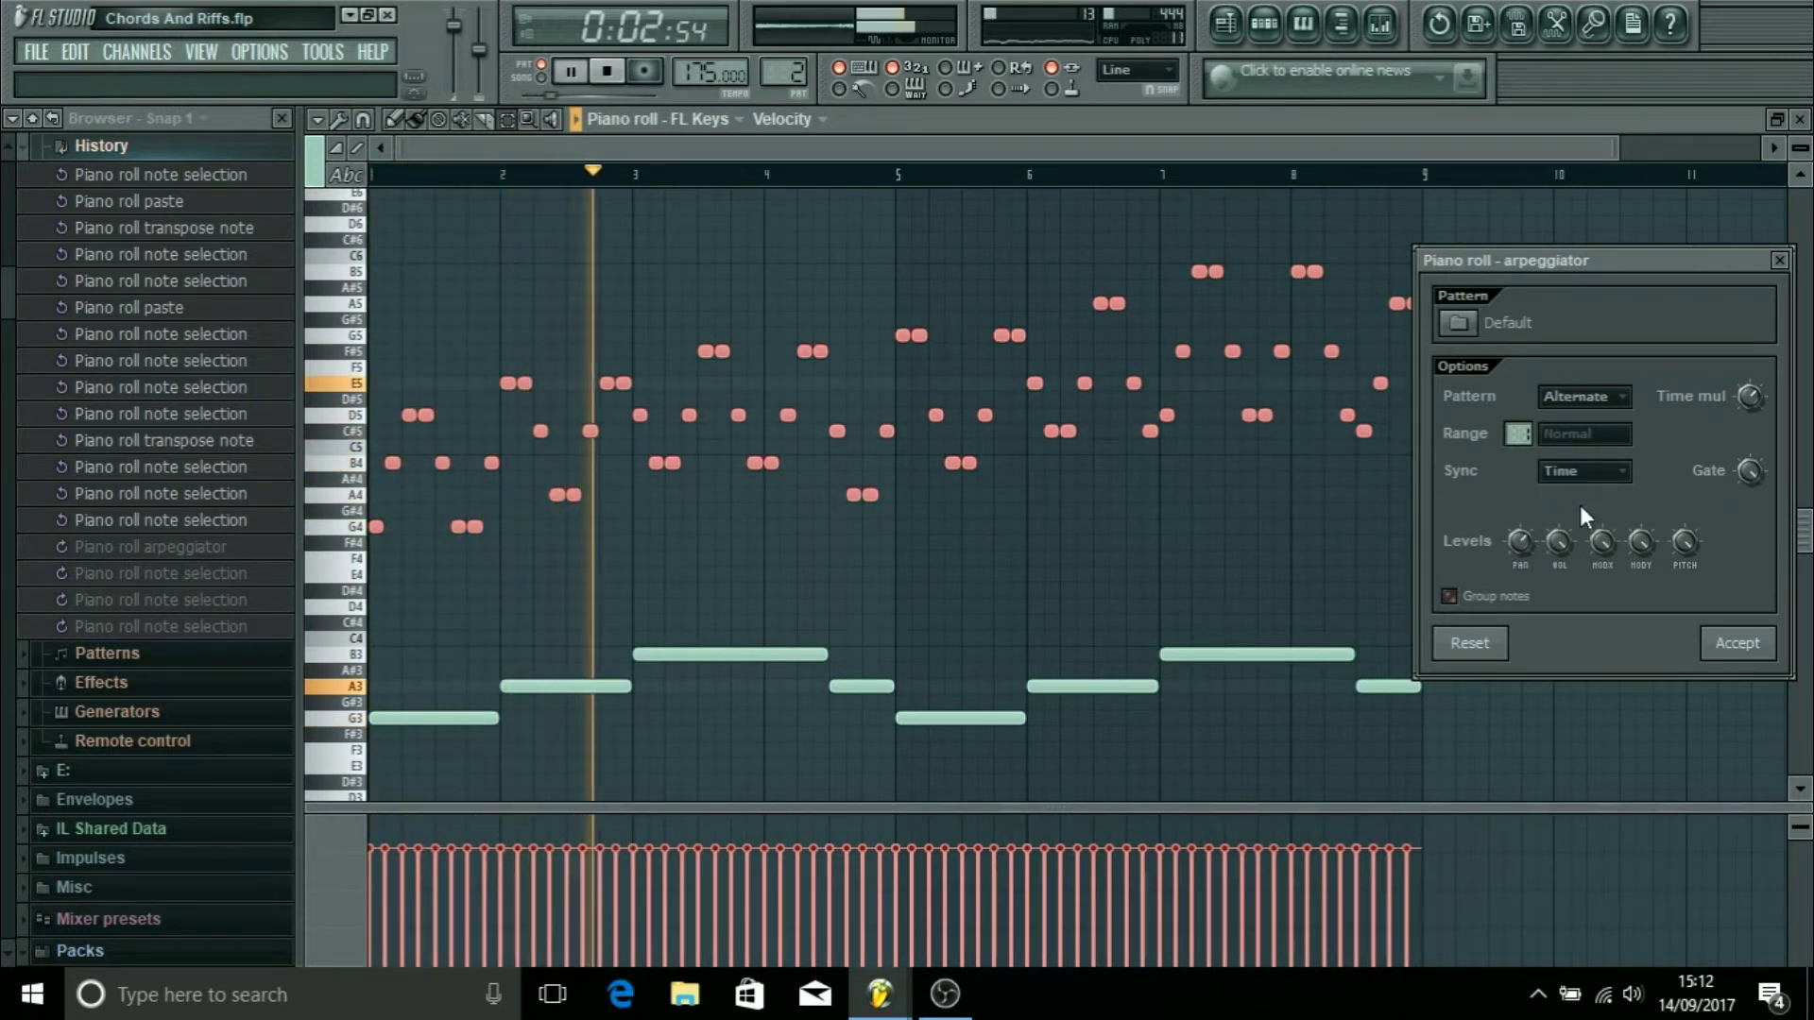
Step: Set the arpeggiator's sync to Block, play the result, and return the sync to Time
left_click(1584, 470)
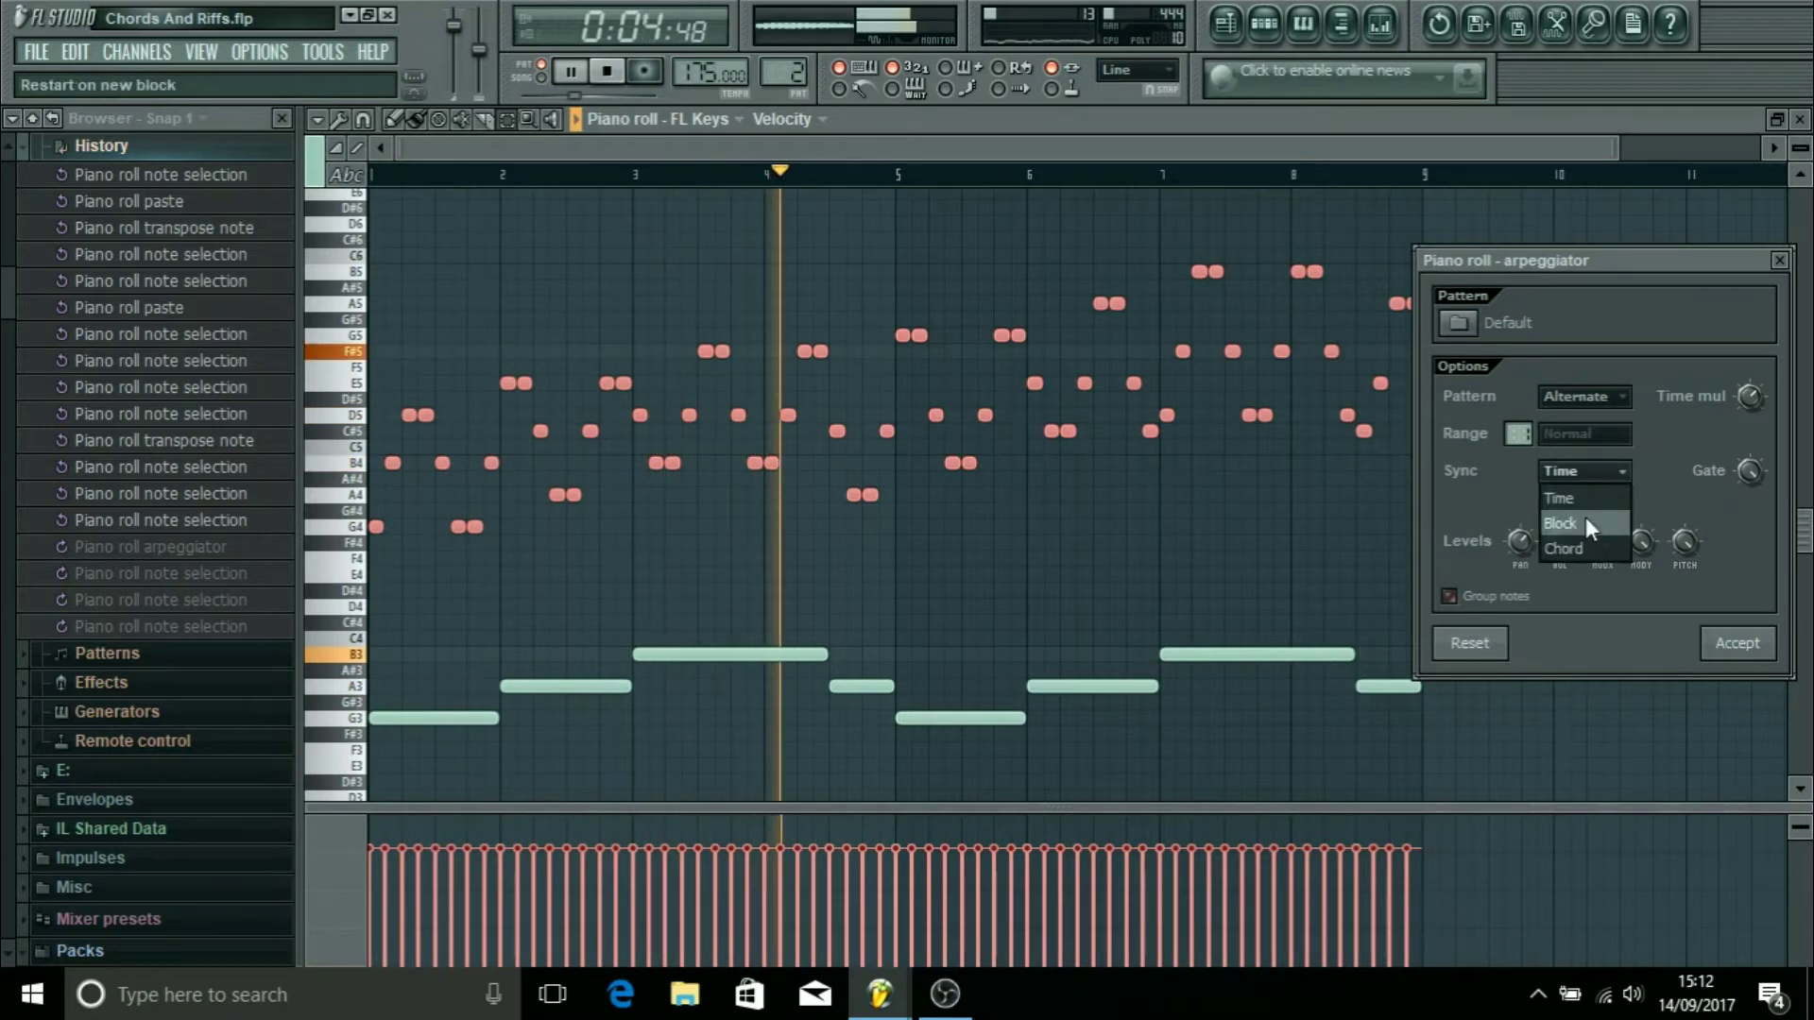
left_click(1586, 520)
key("space")
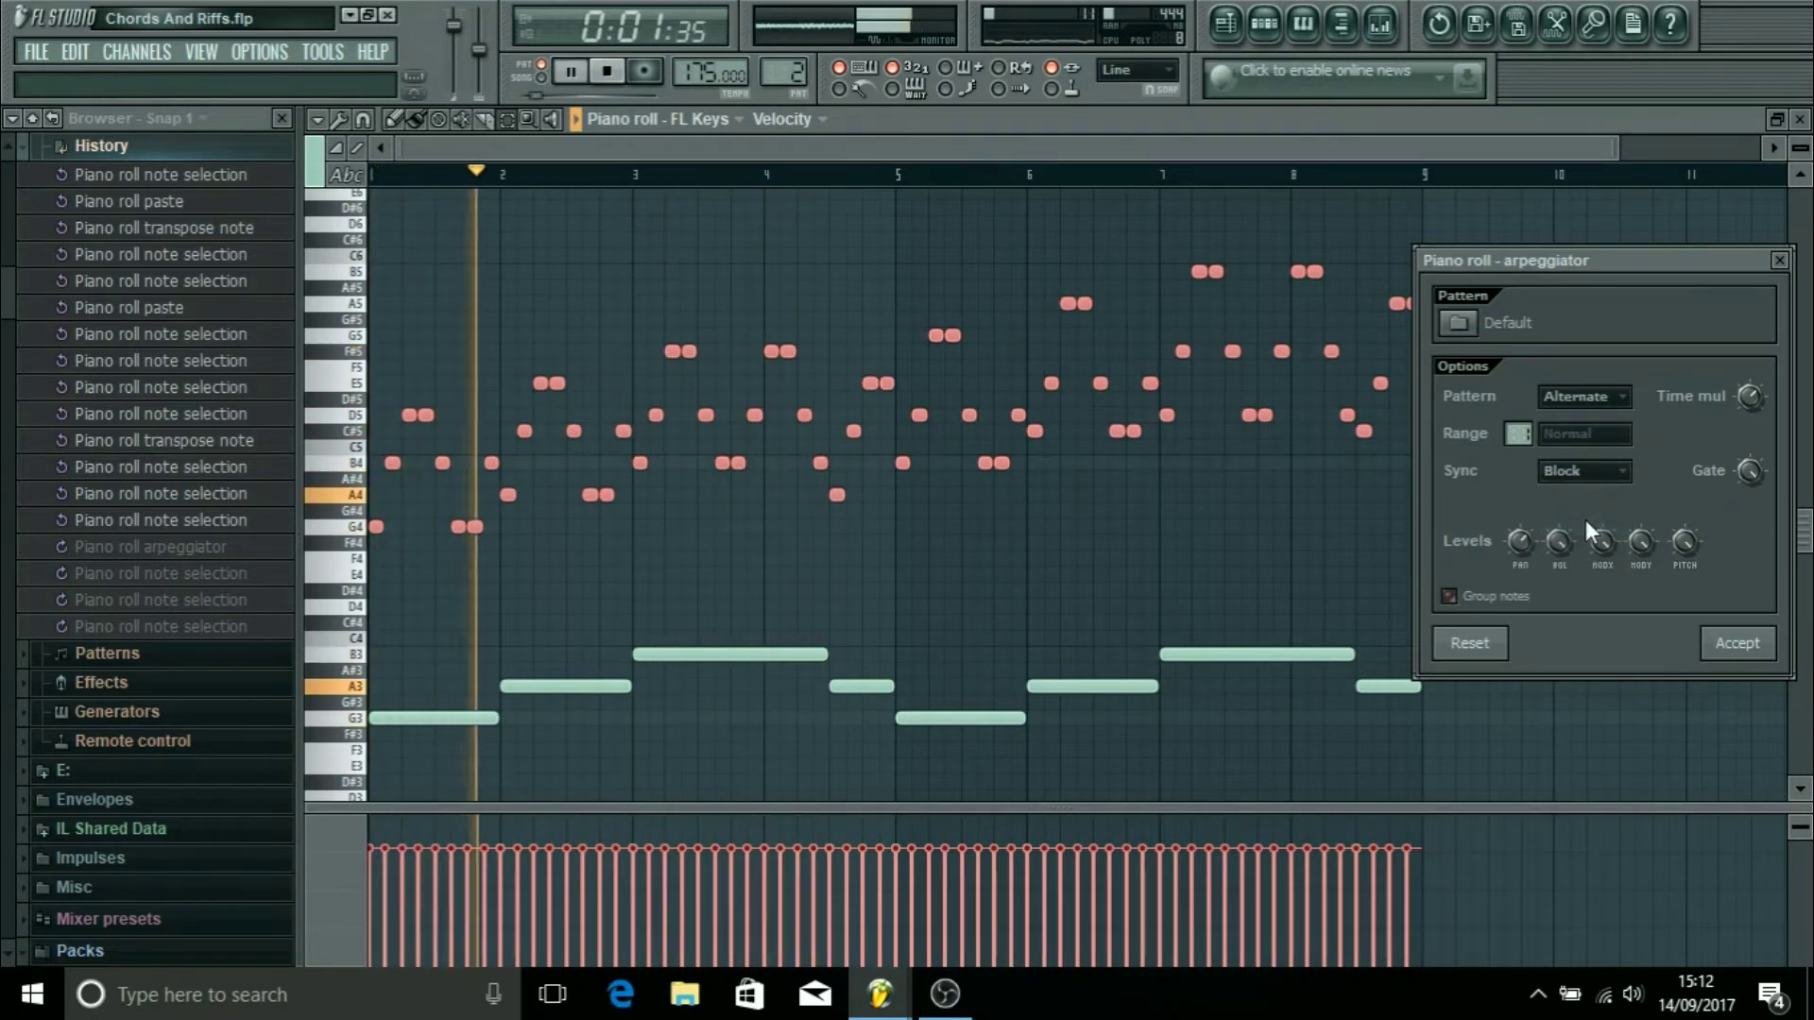
key("space")
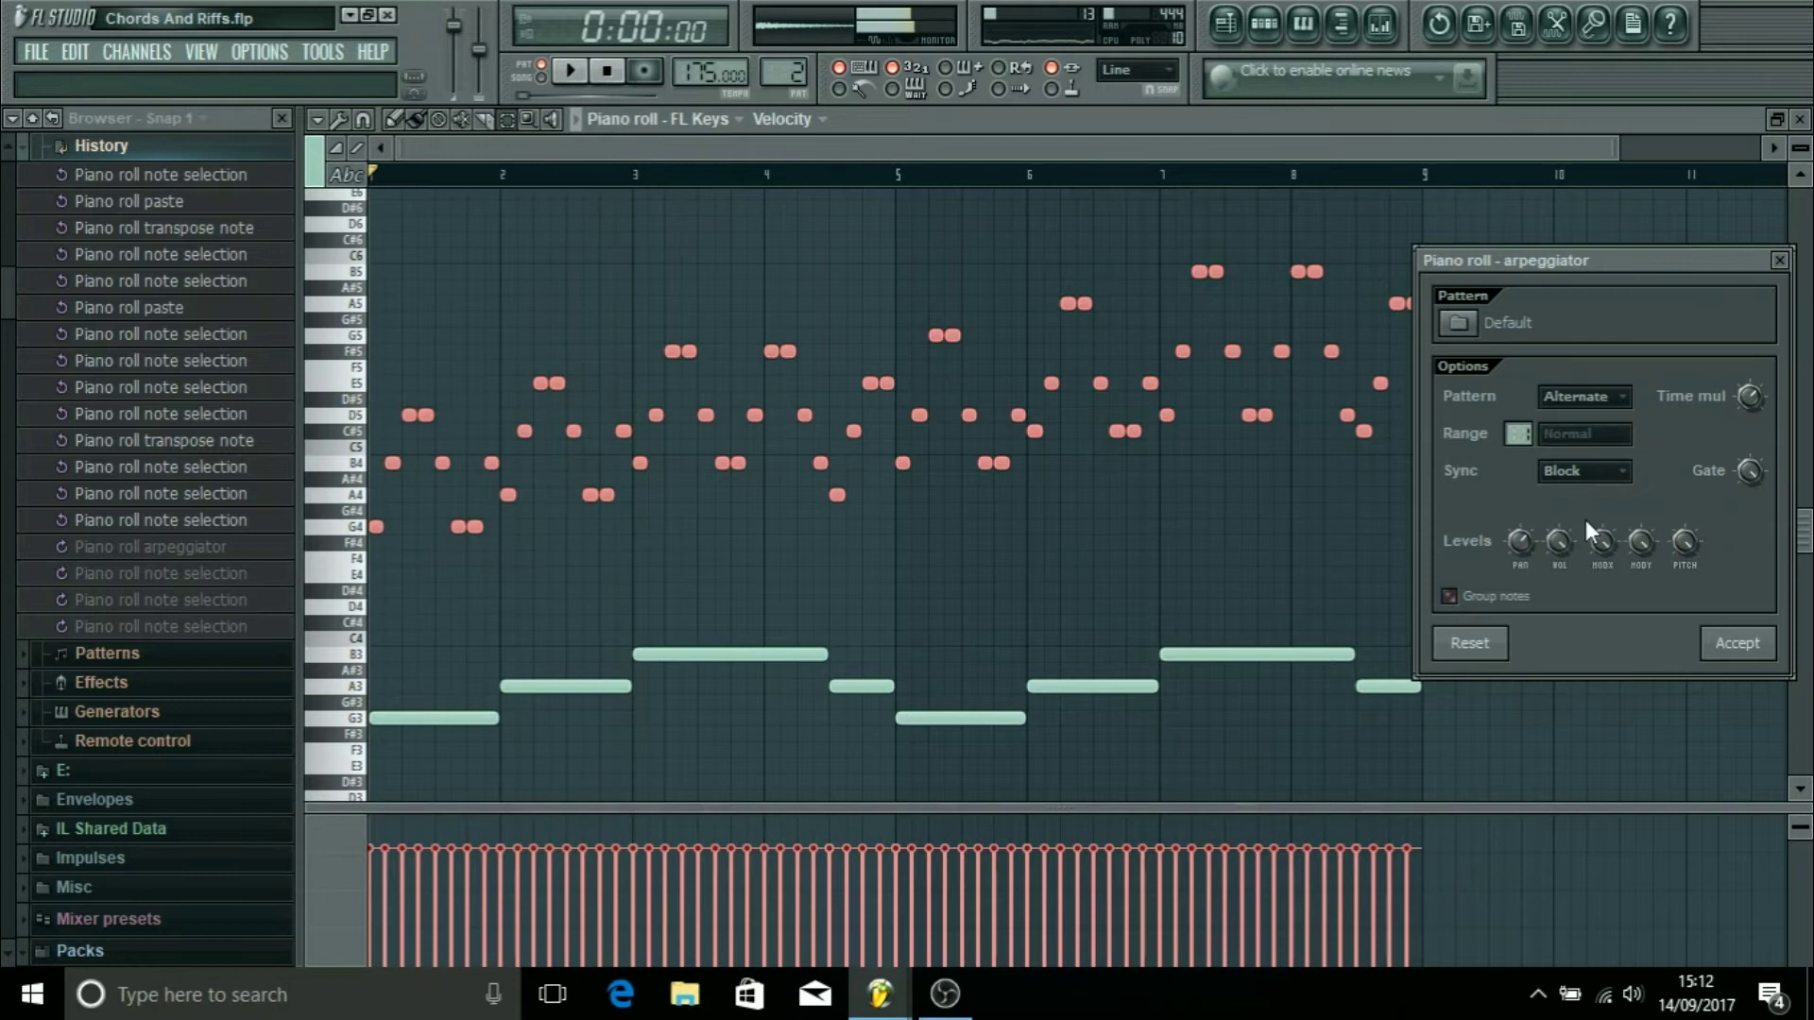
scroll(1569, 489, "down", 1)
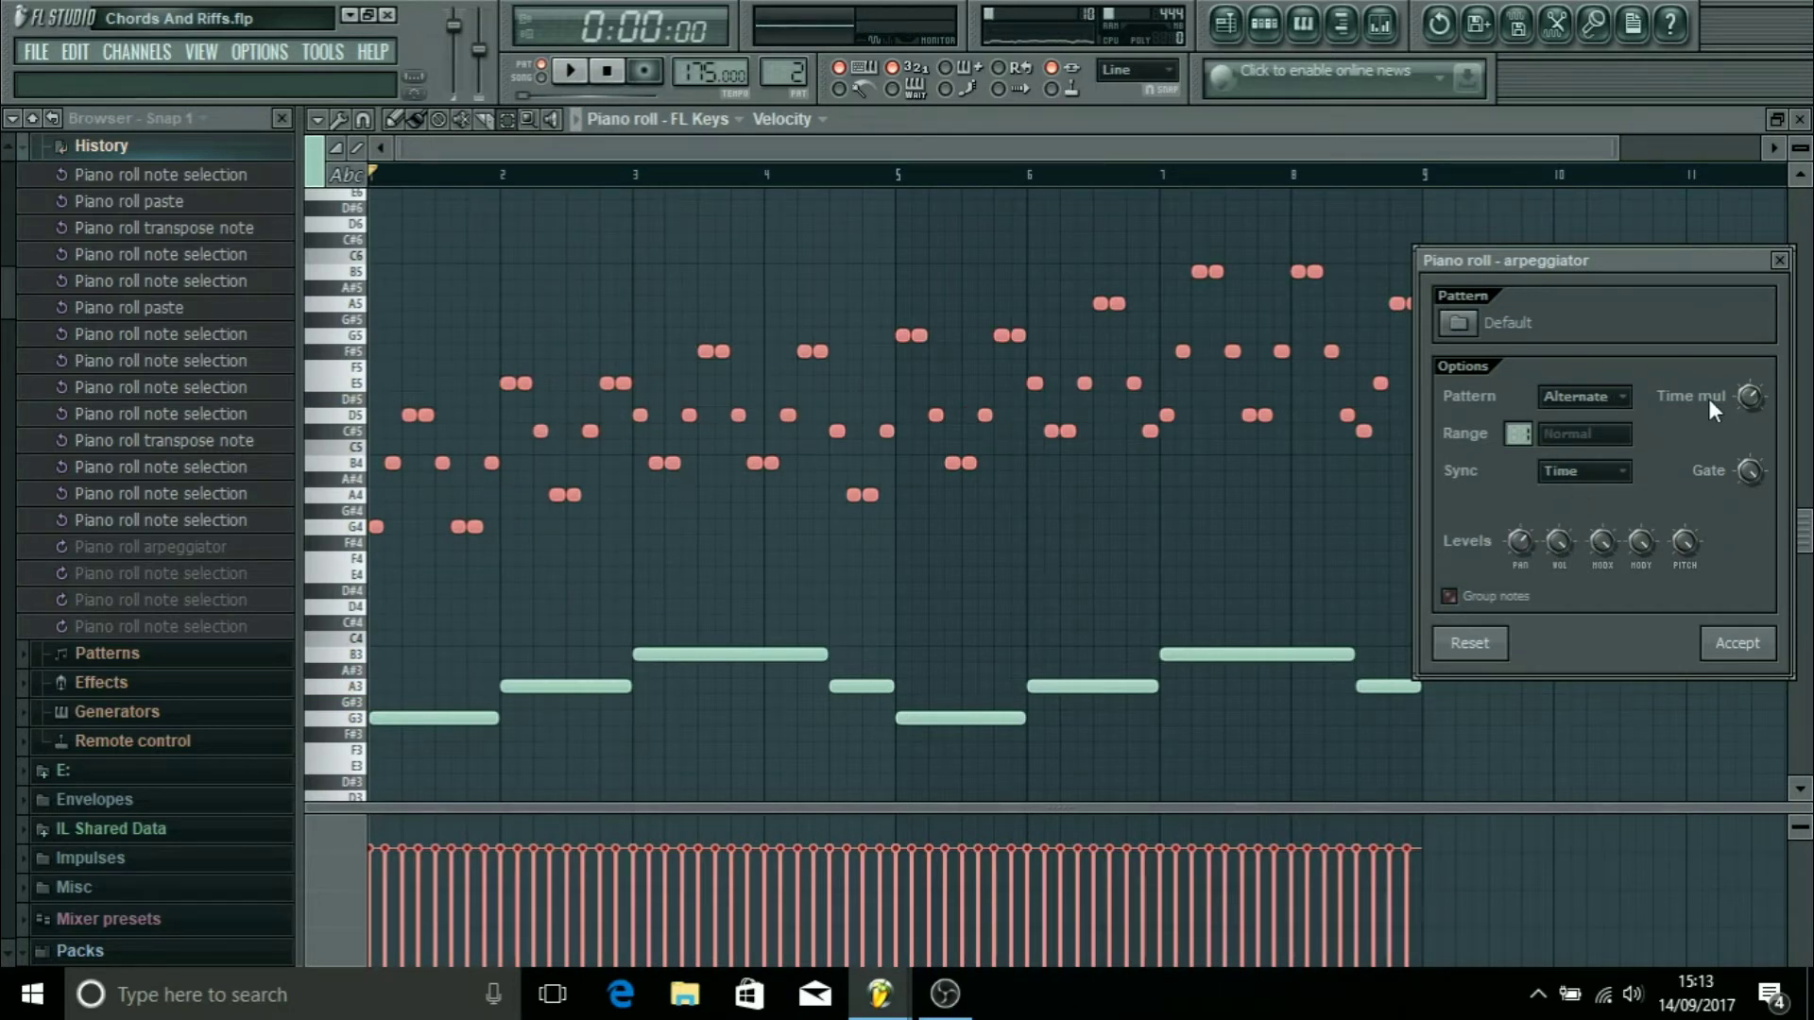
Step: Start playback and open the 3 notes folder of arpeggiator pattern presets
key("space")
left_click(1474, 328)
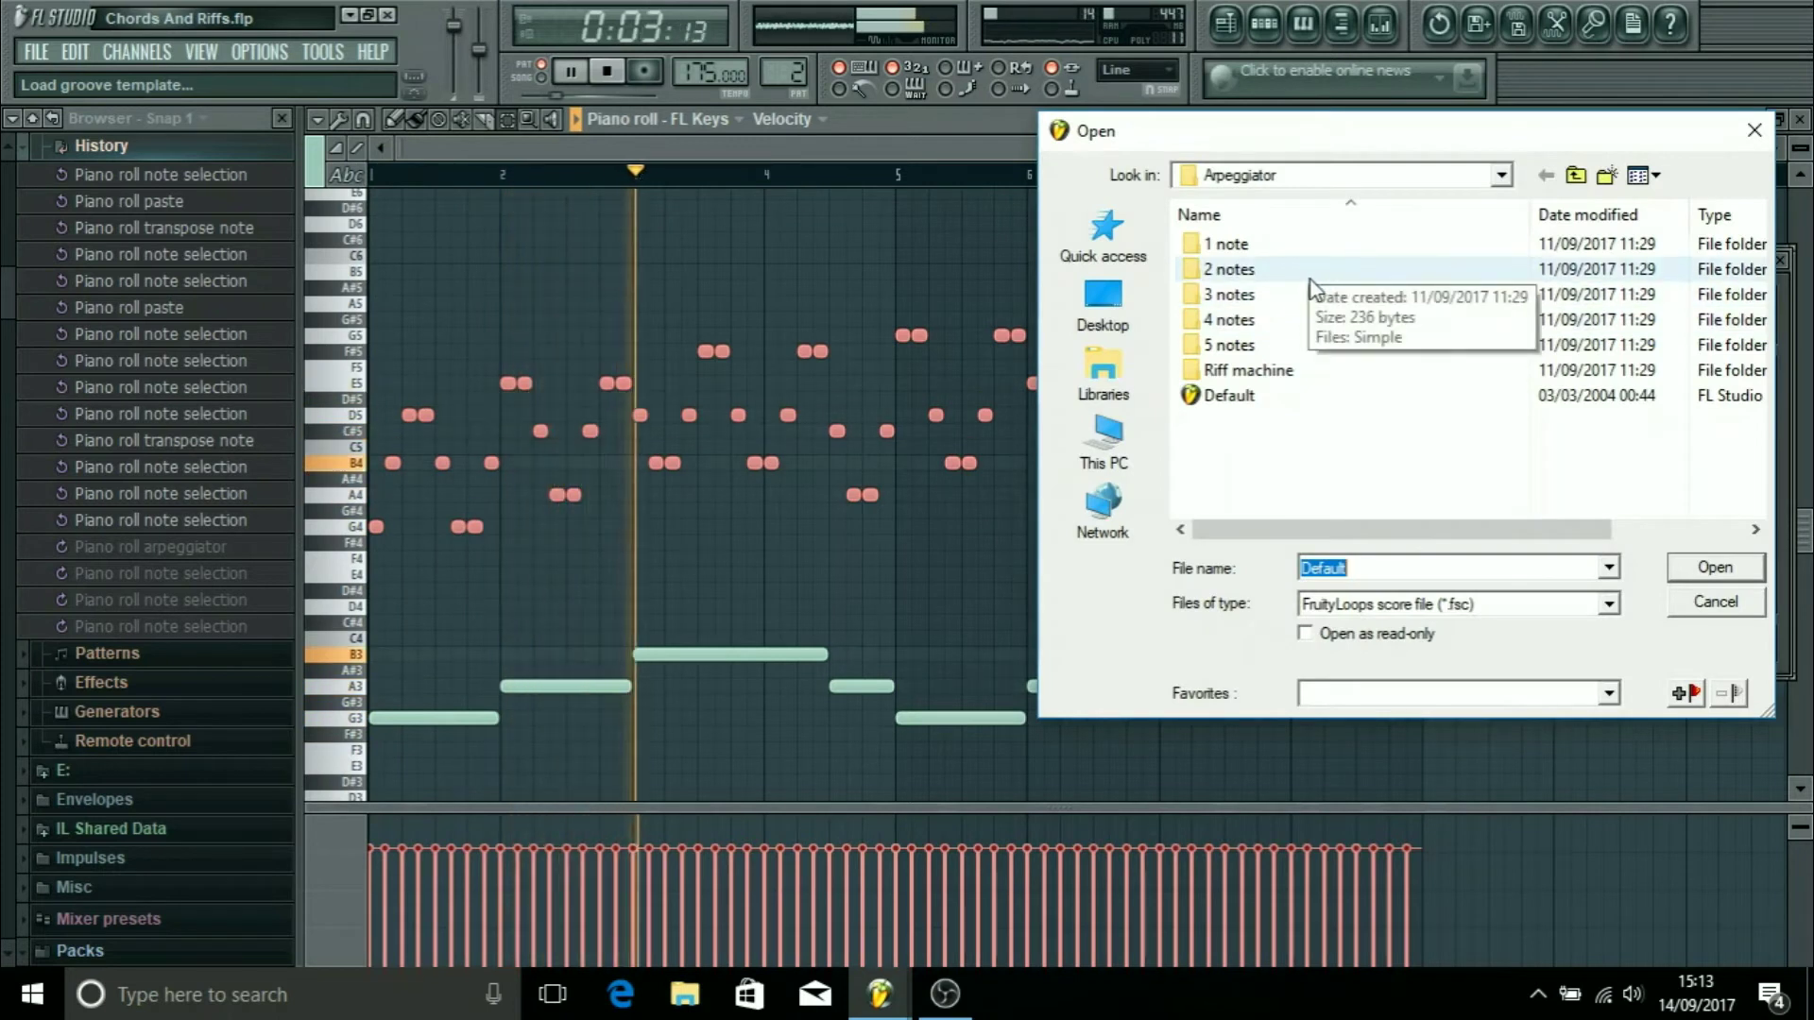
double_click(1278, 292)
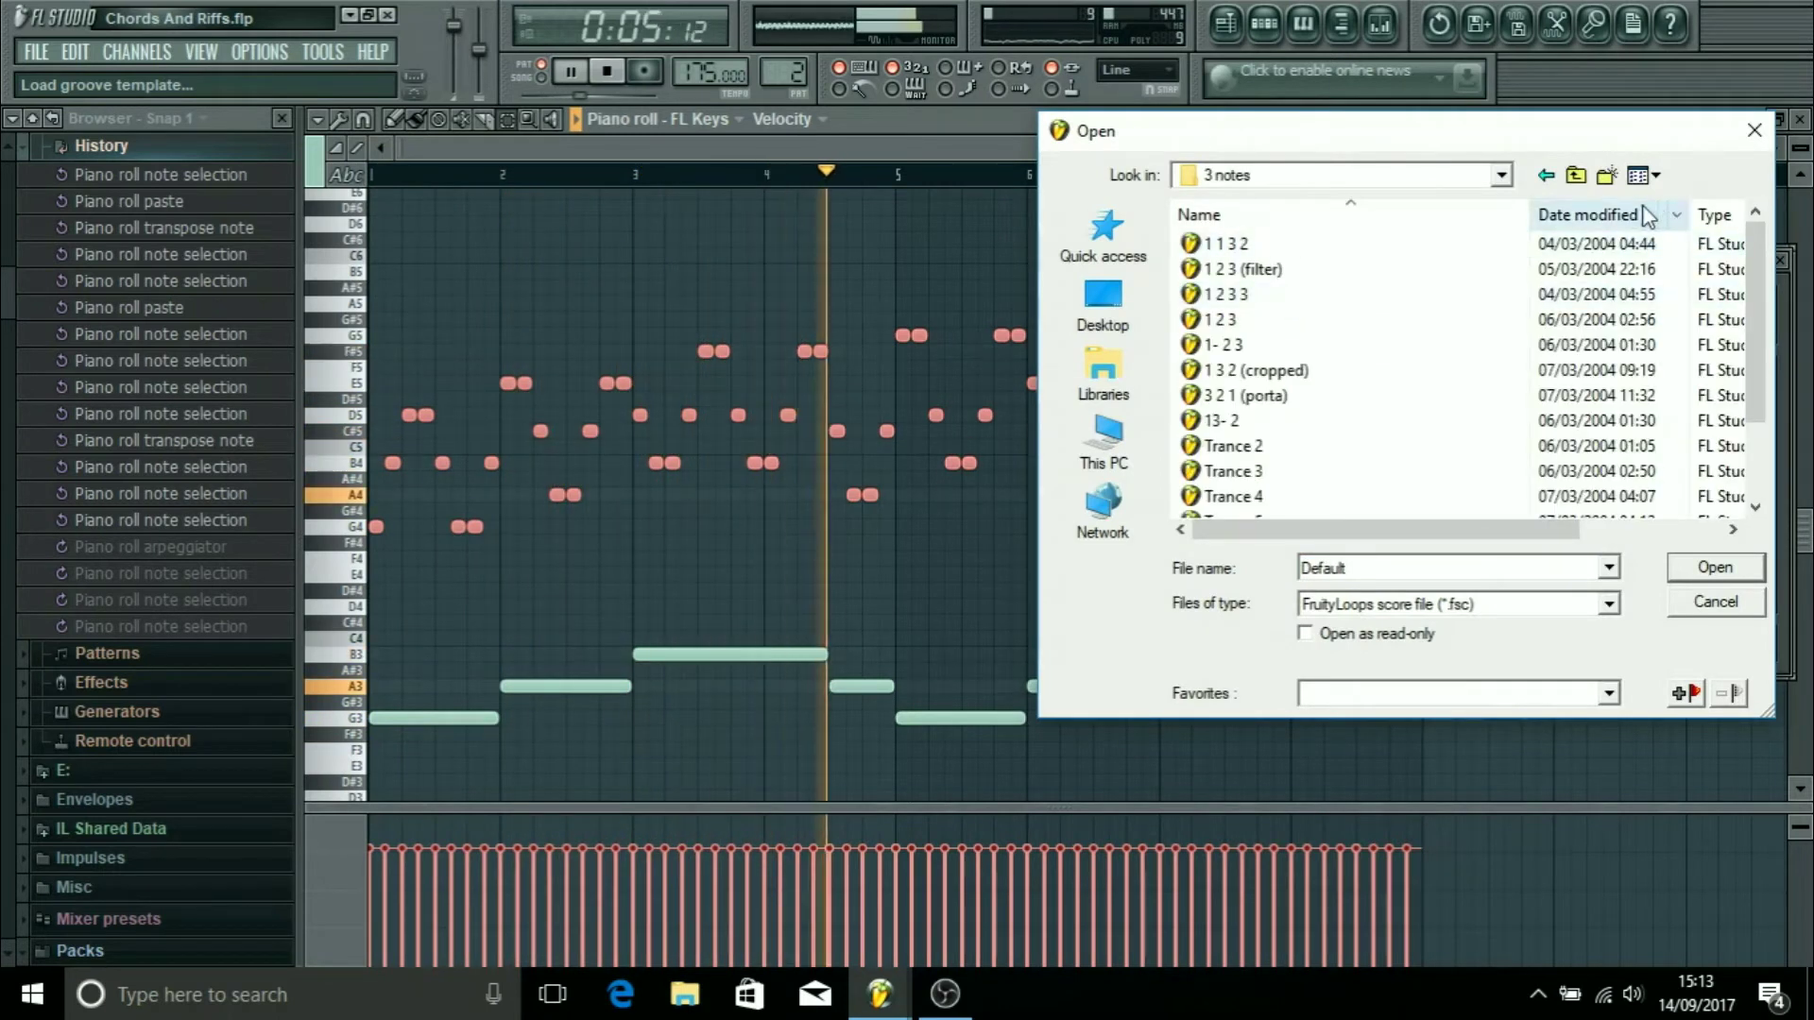
scroll(1749, 287, "down", 2)
Step: Audition the presets from Trance 2 through Trance 7 and Trance while the pattern plays
left_click(1295, 351)
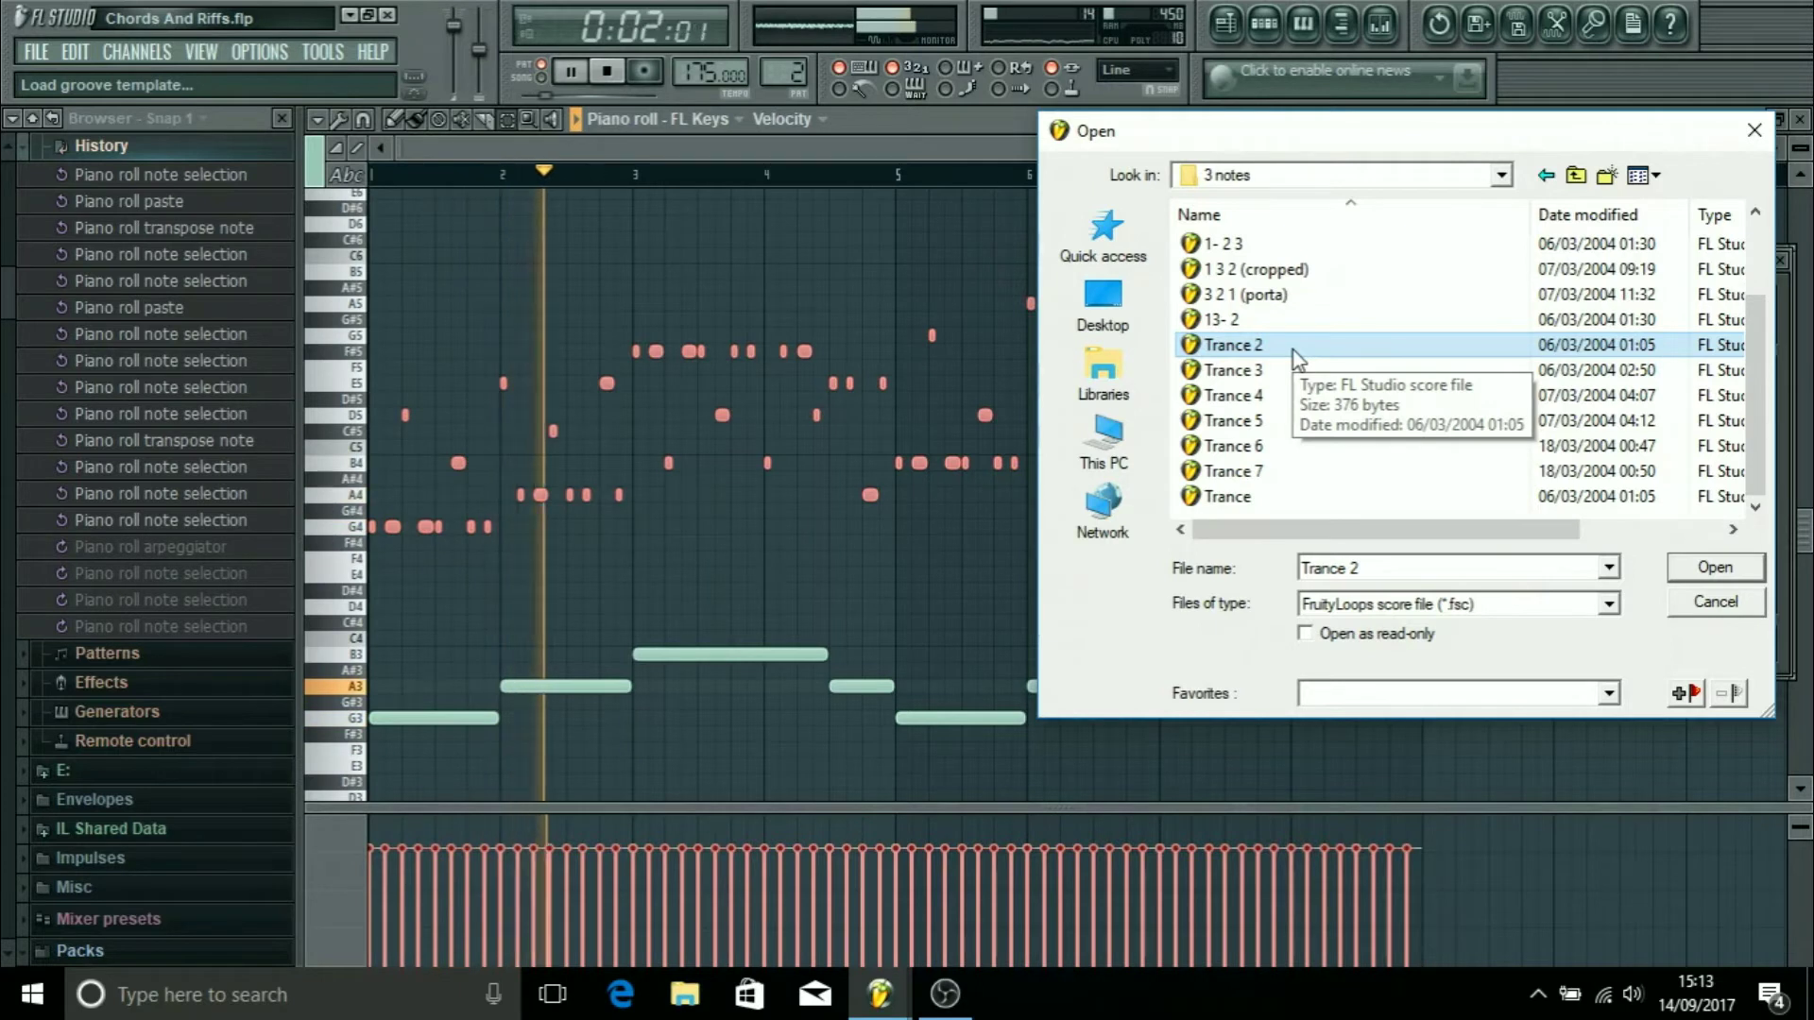
key("Down")
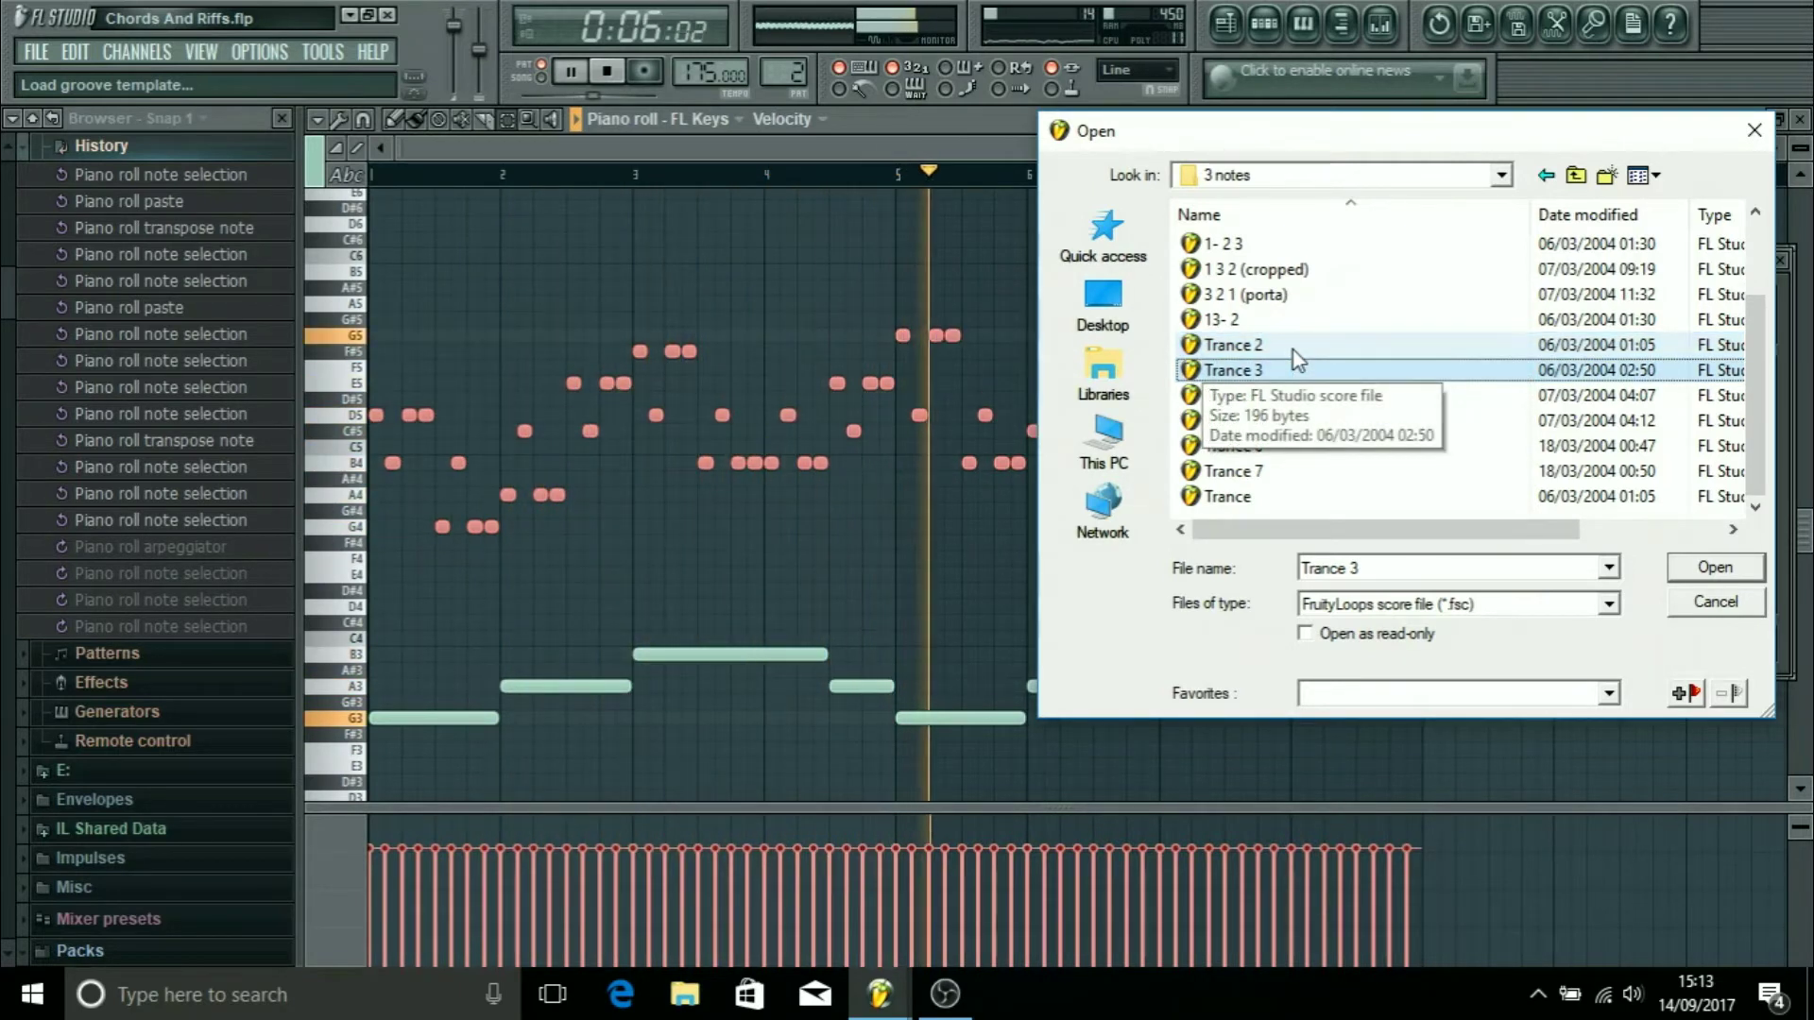
key("Down")
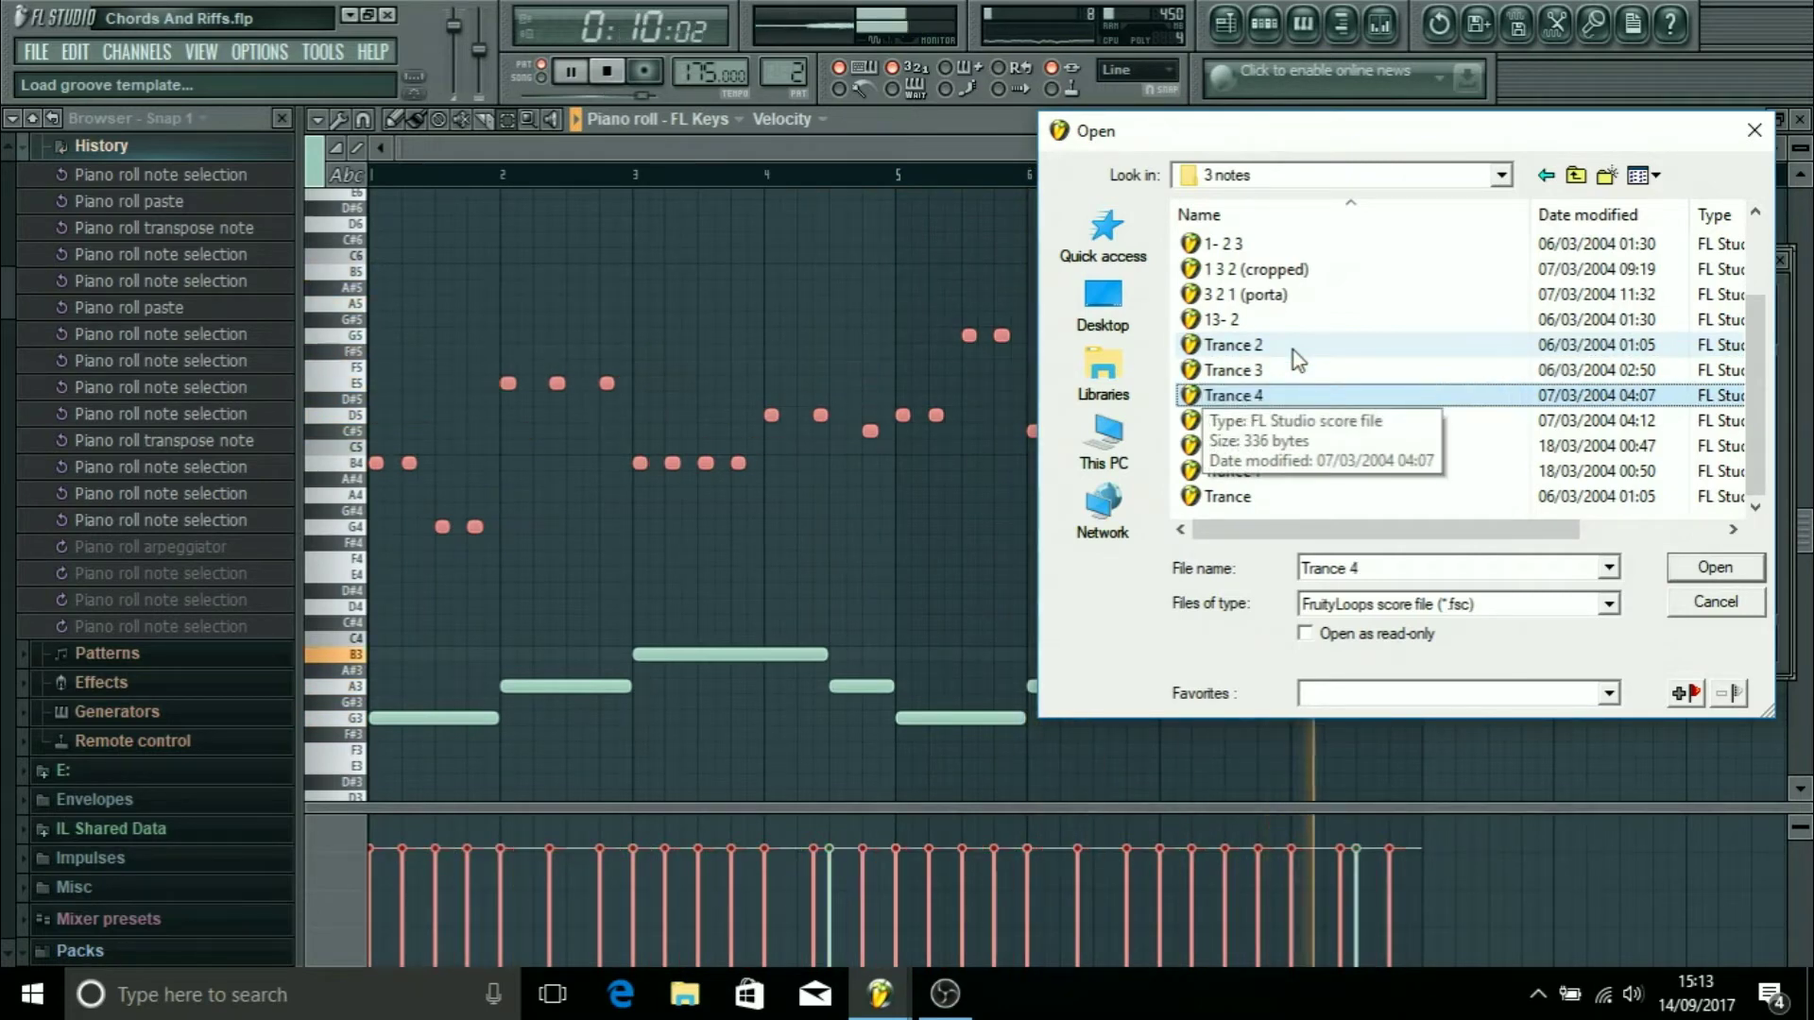
key("Down")
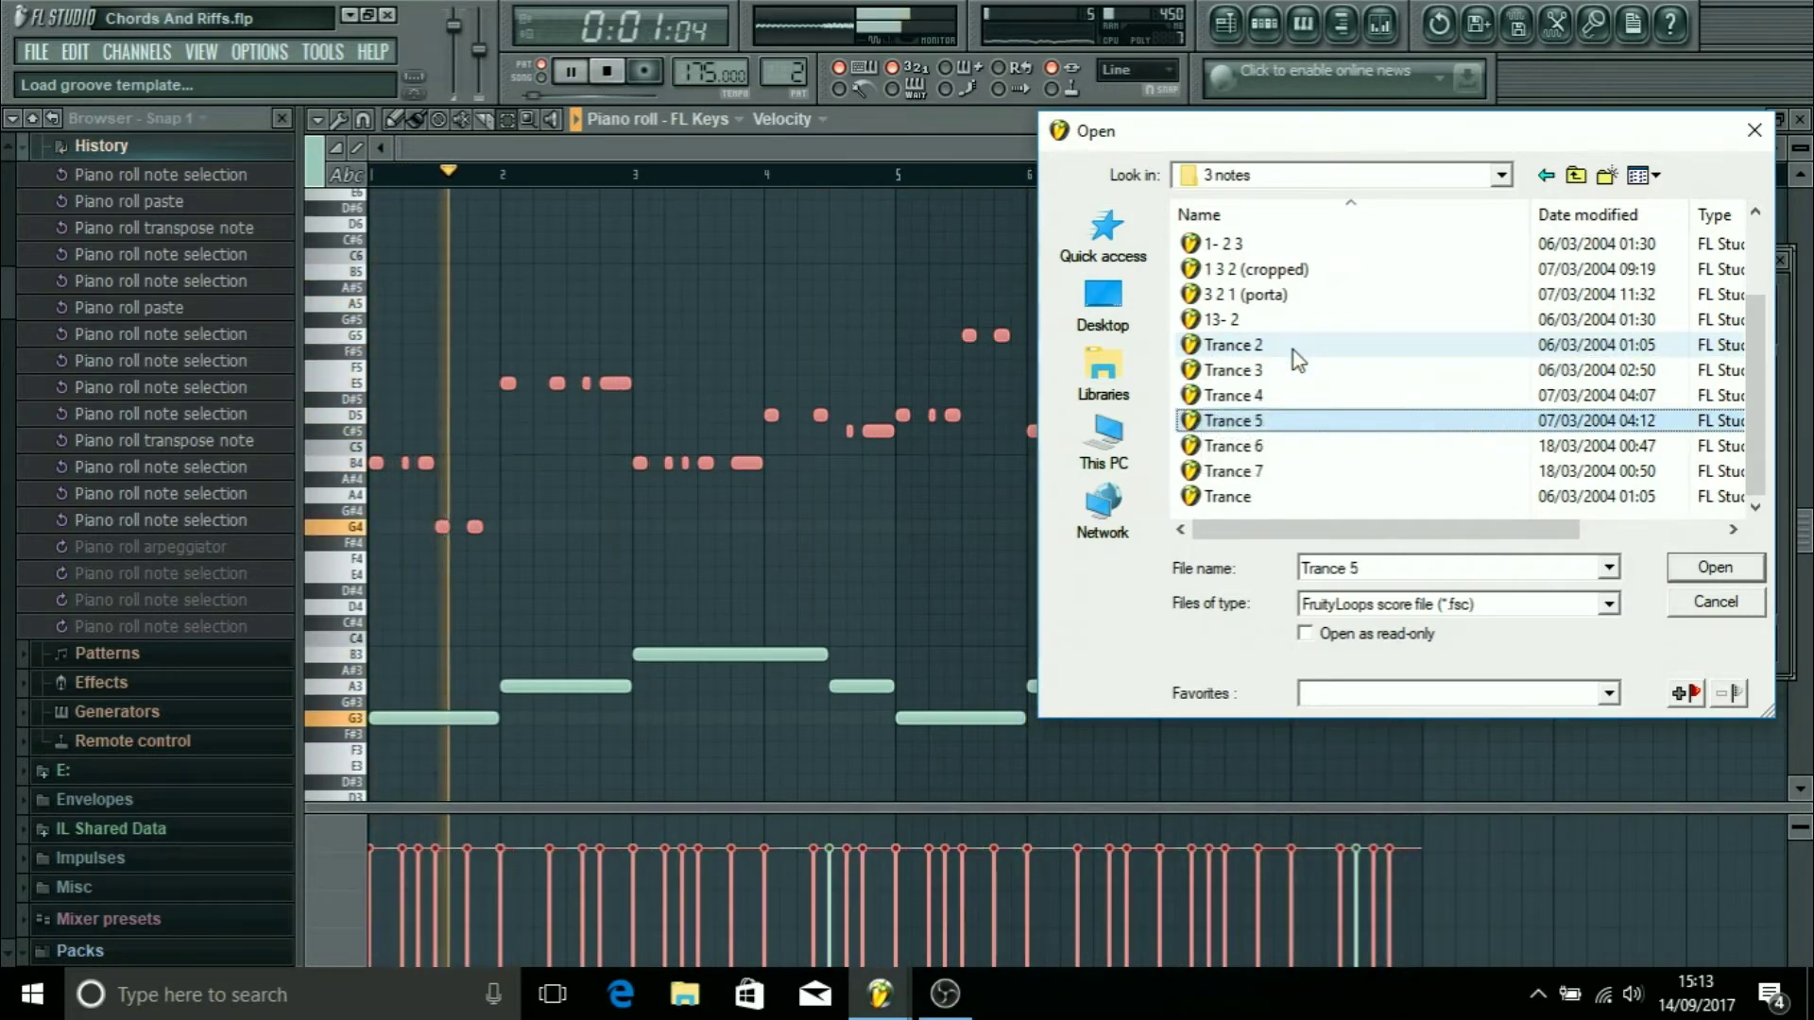
key("Down")
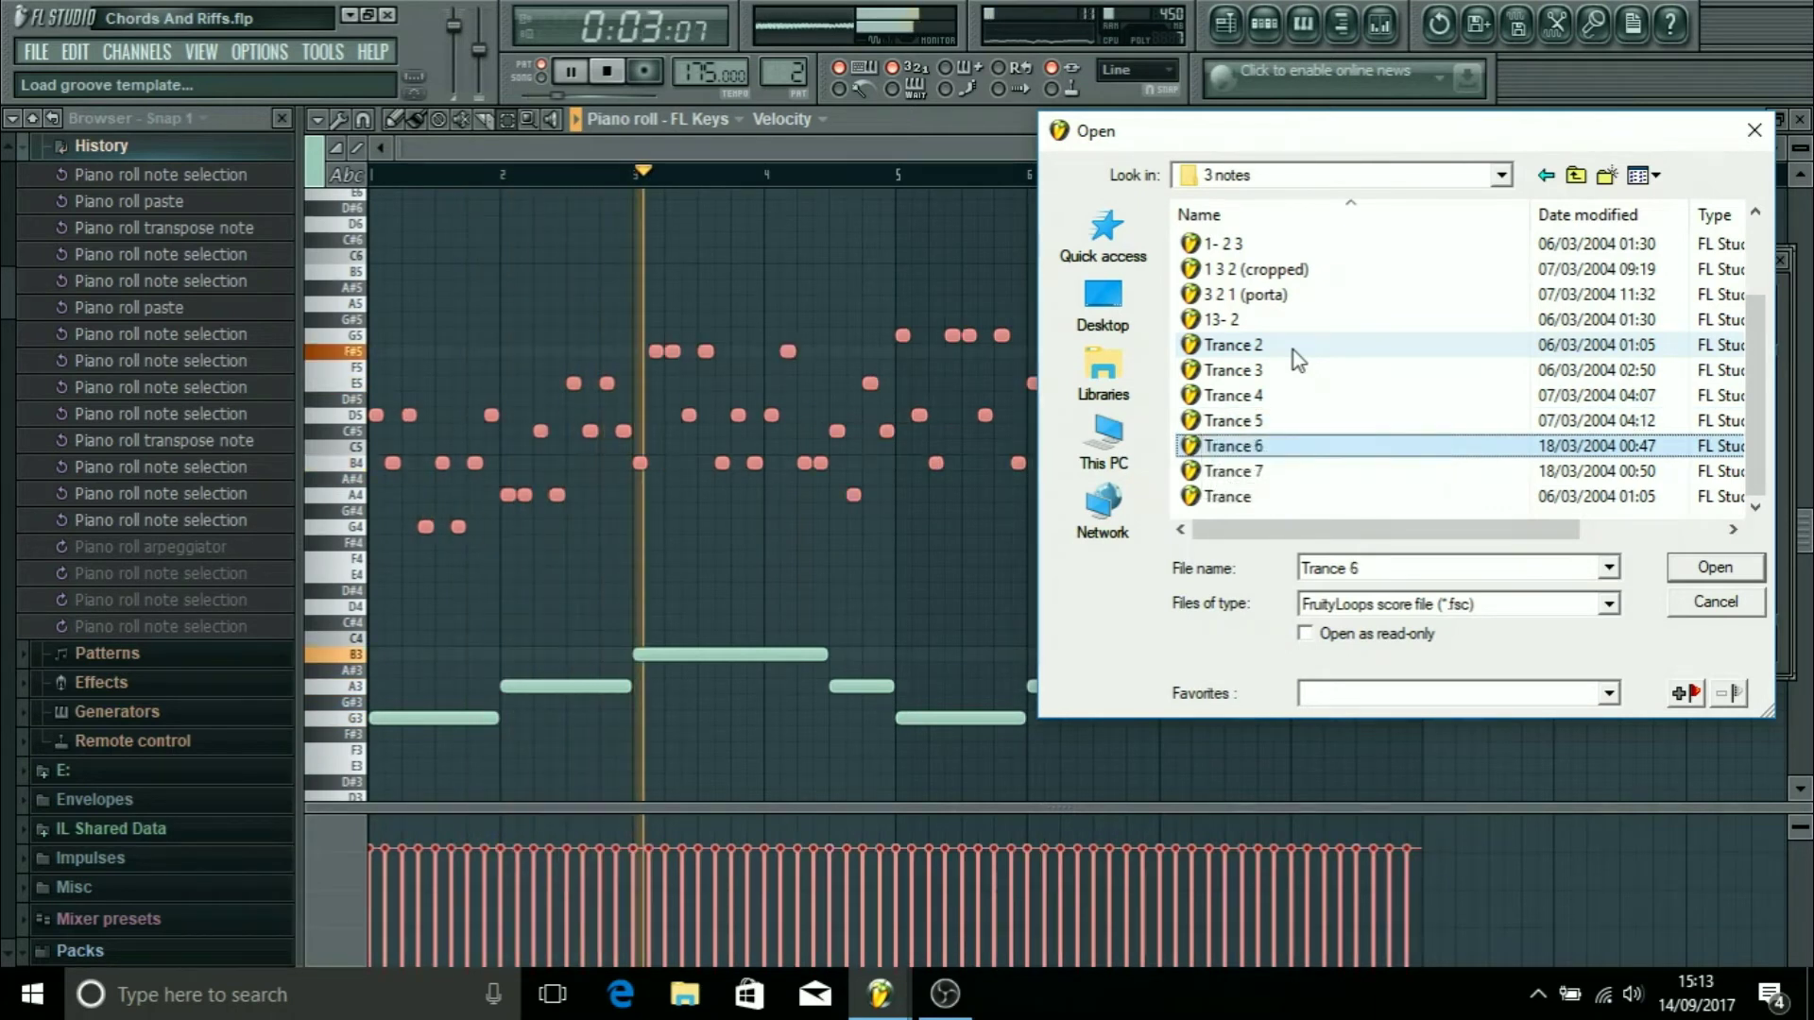
key("Down")
key("Down")
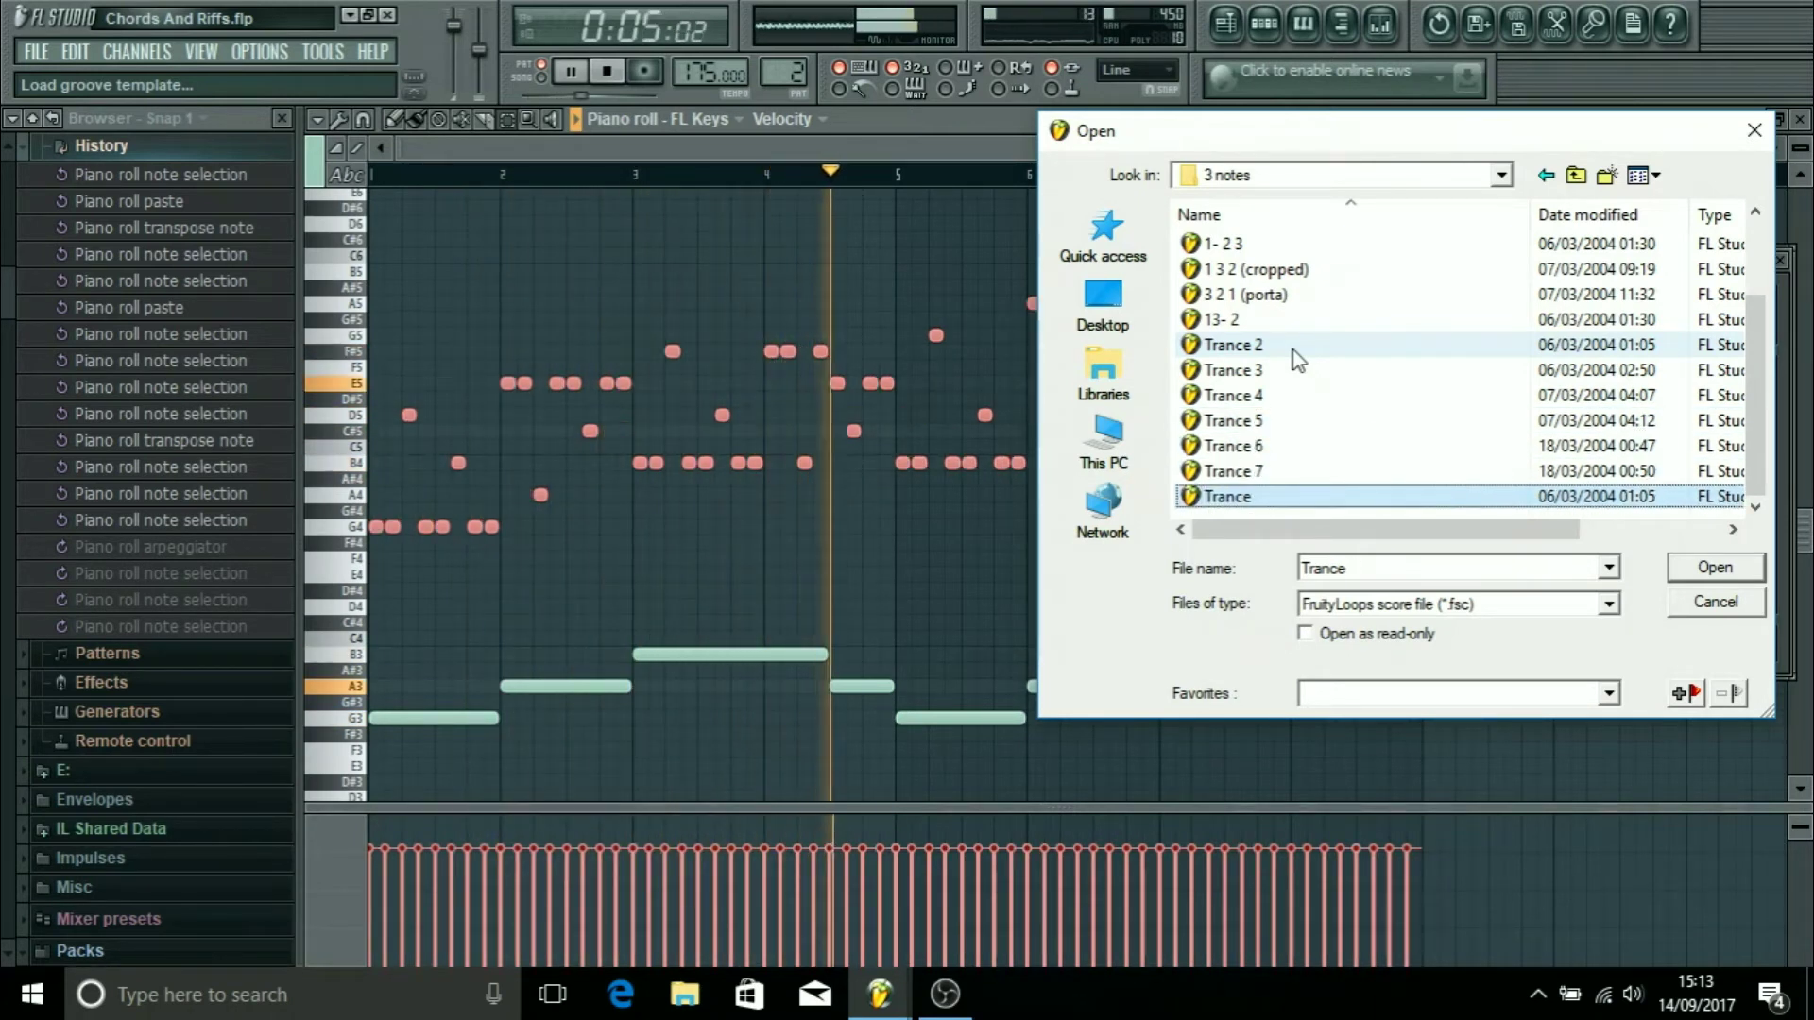
Step: Audition the 1 3 2 (cropped) and 1- 2 3 presets, then load Trance 5 into the arpeggiator
left_click(1228, 268)
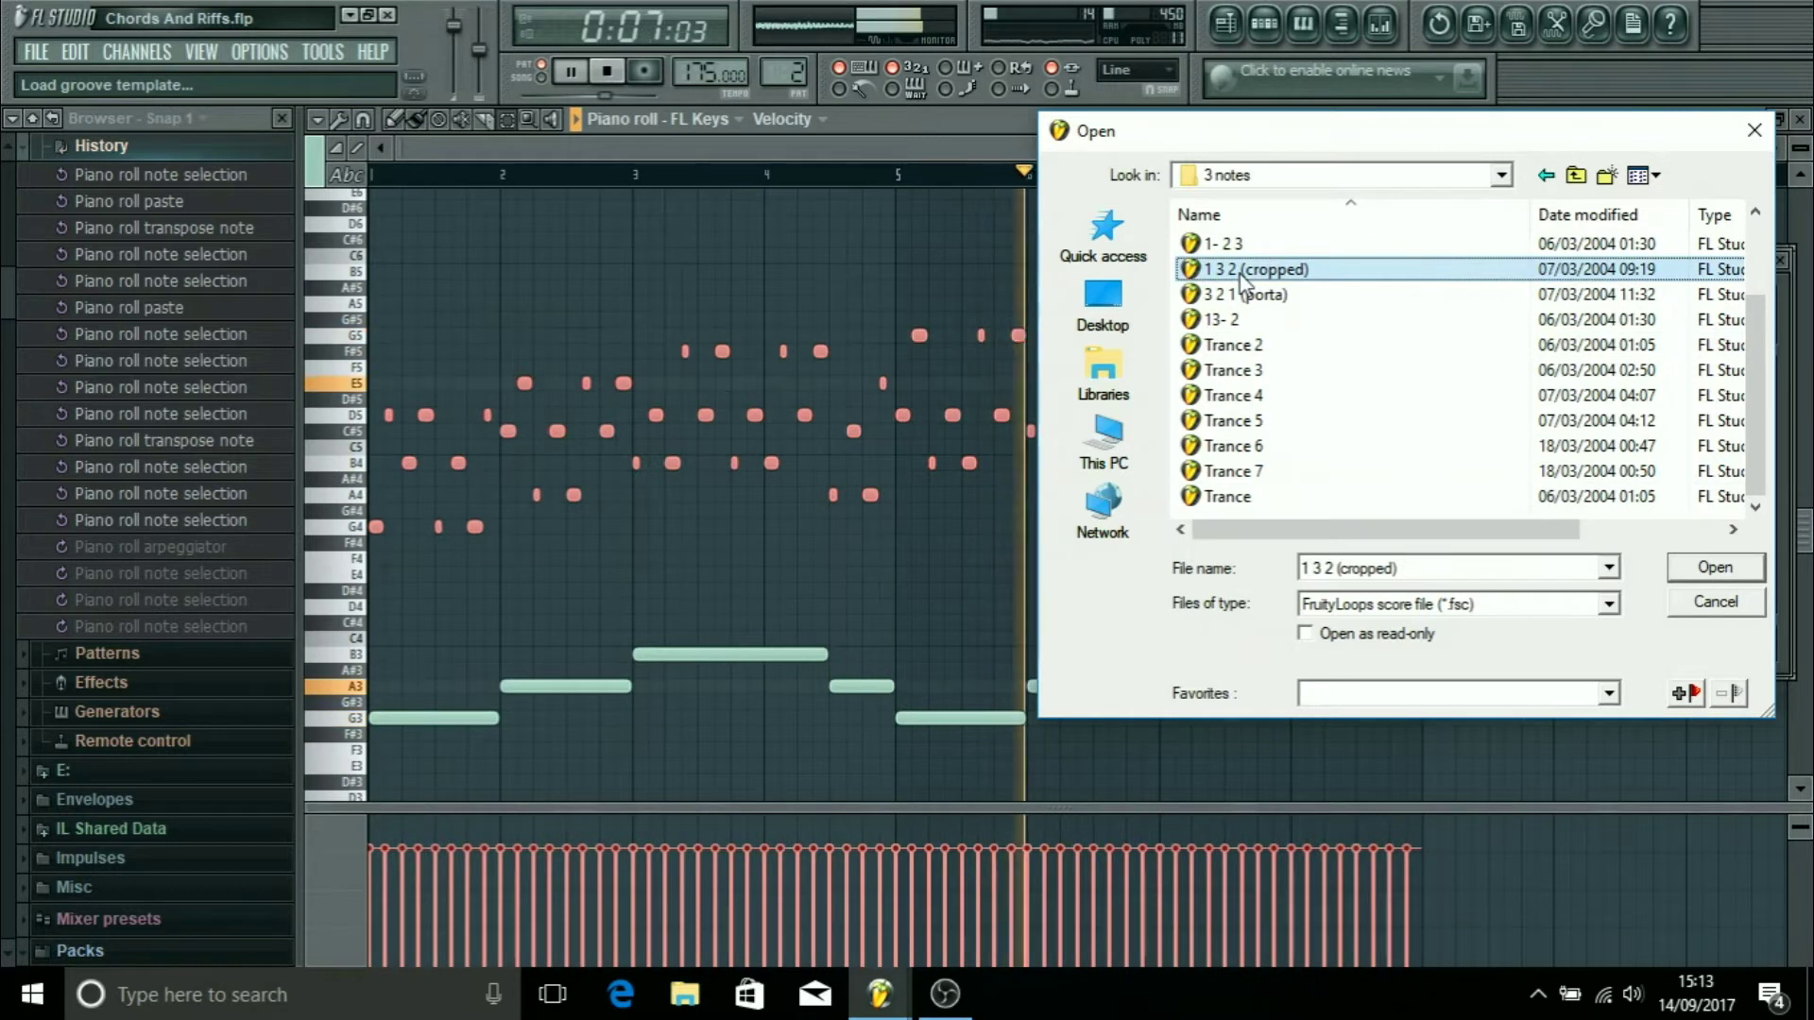
left_click(1226, 249)
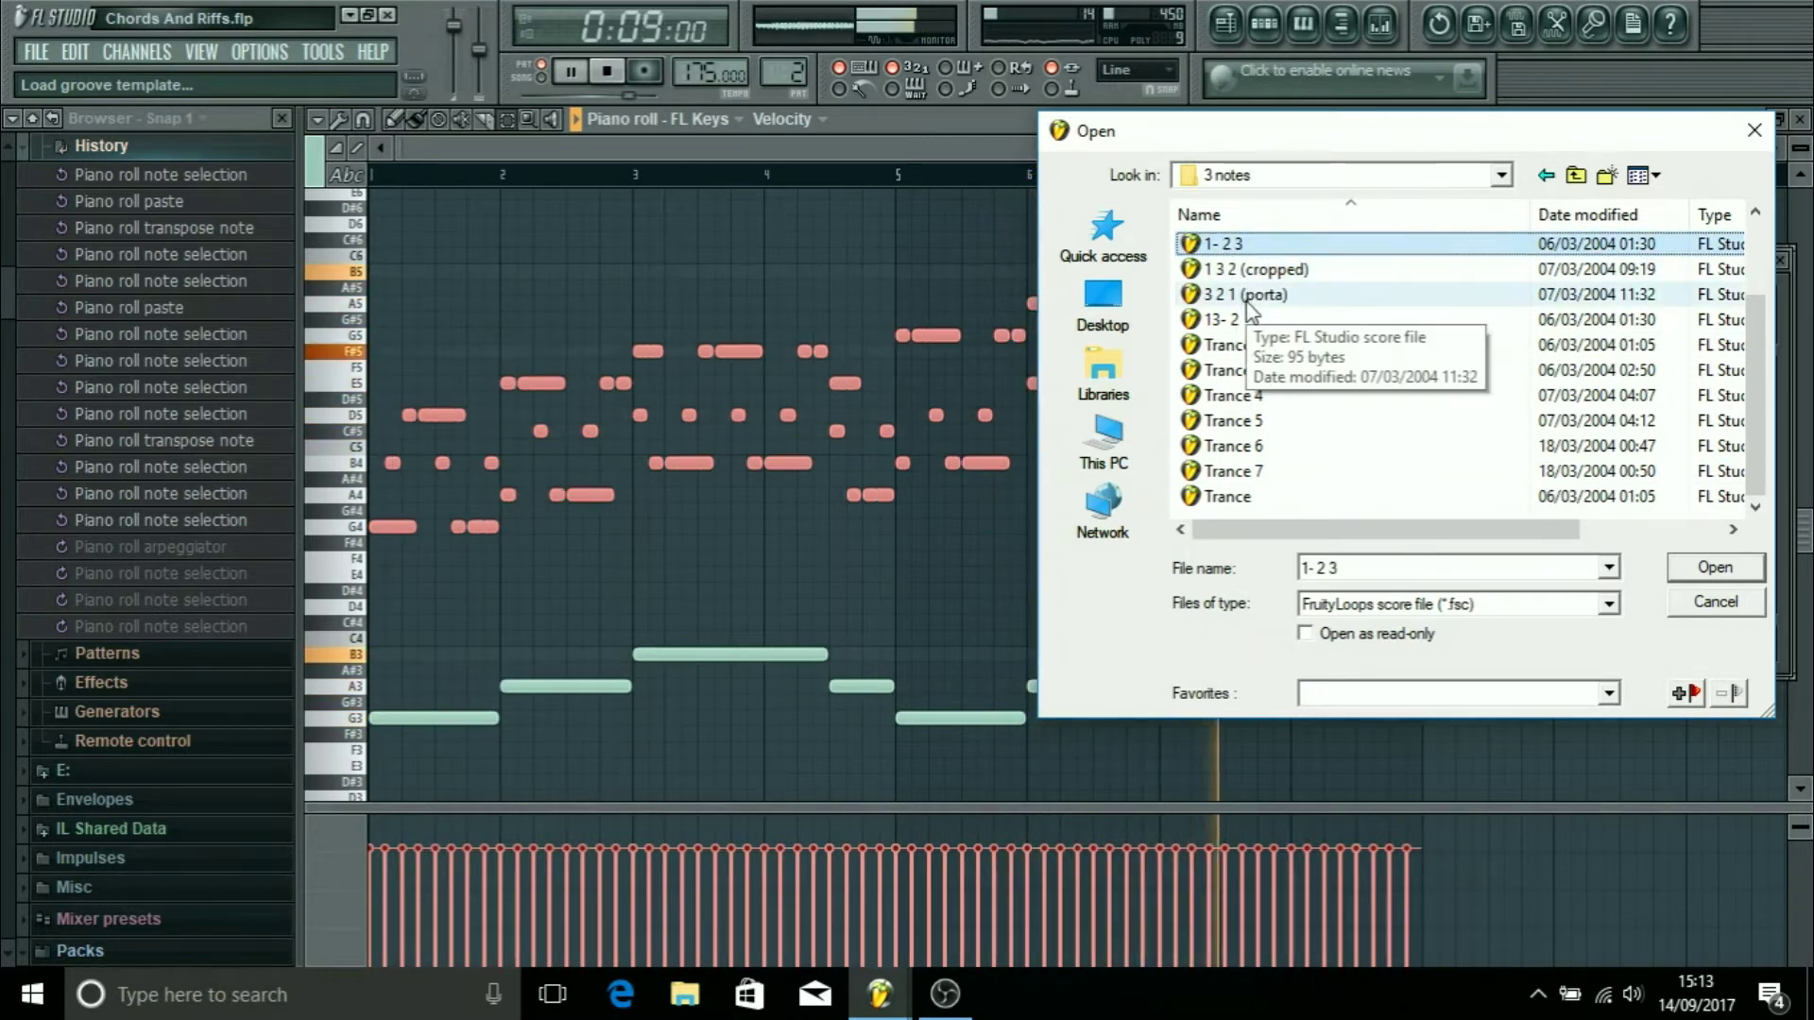
left_click(1255, 420)
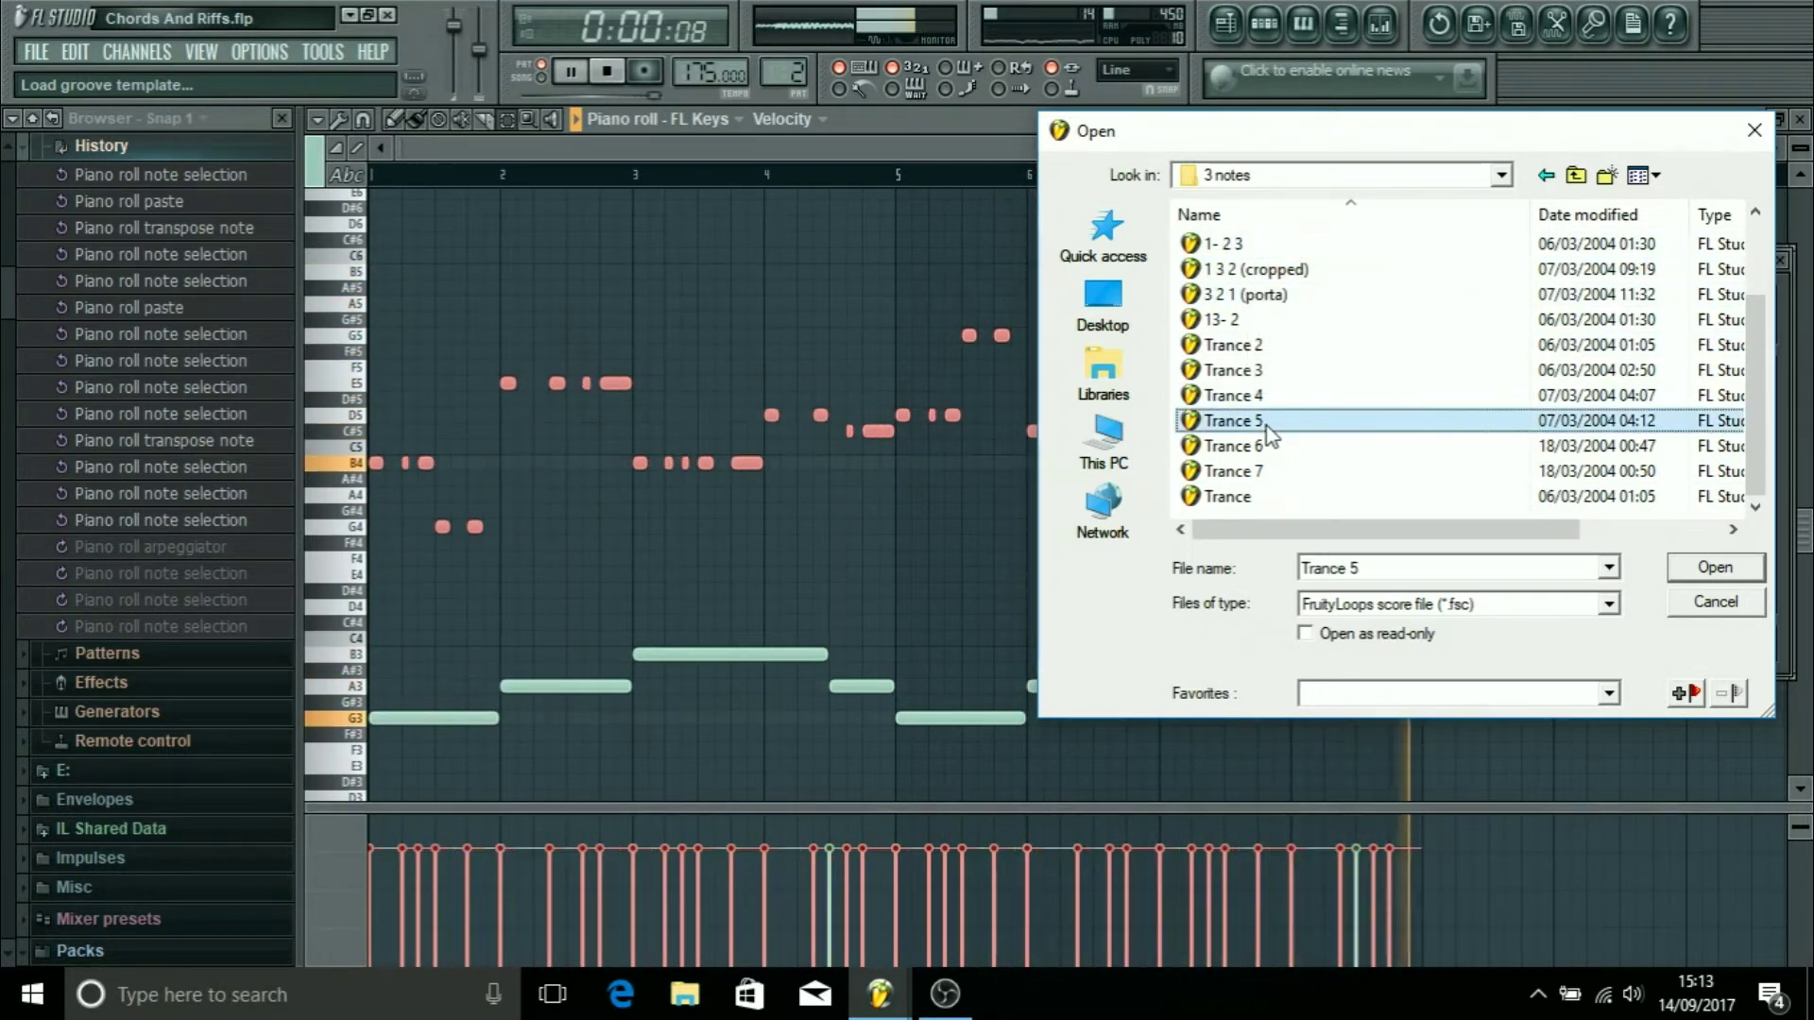
left_click(1706, 565)
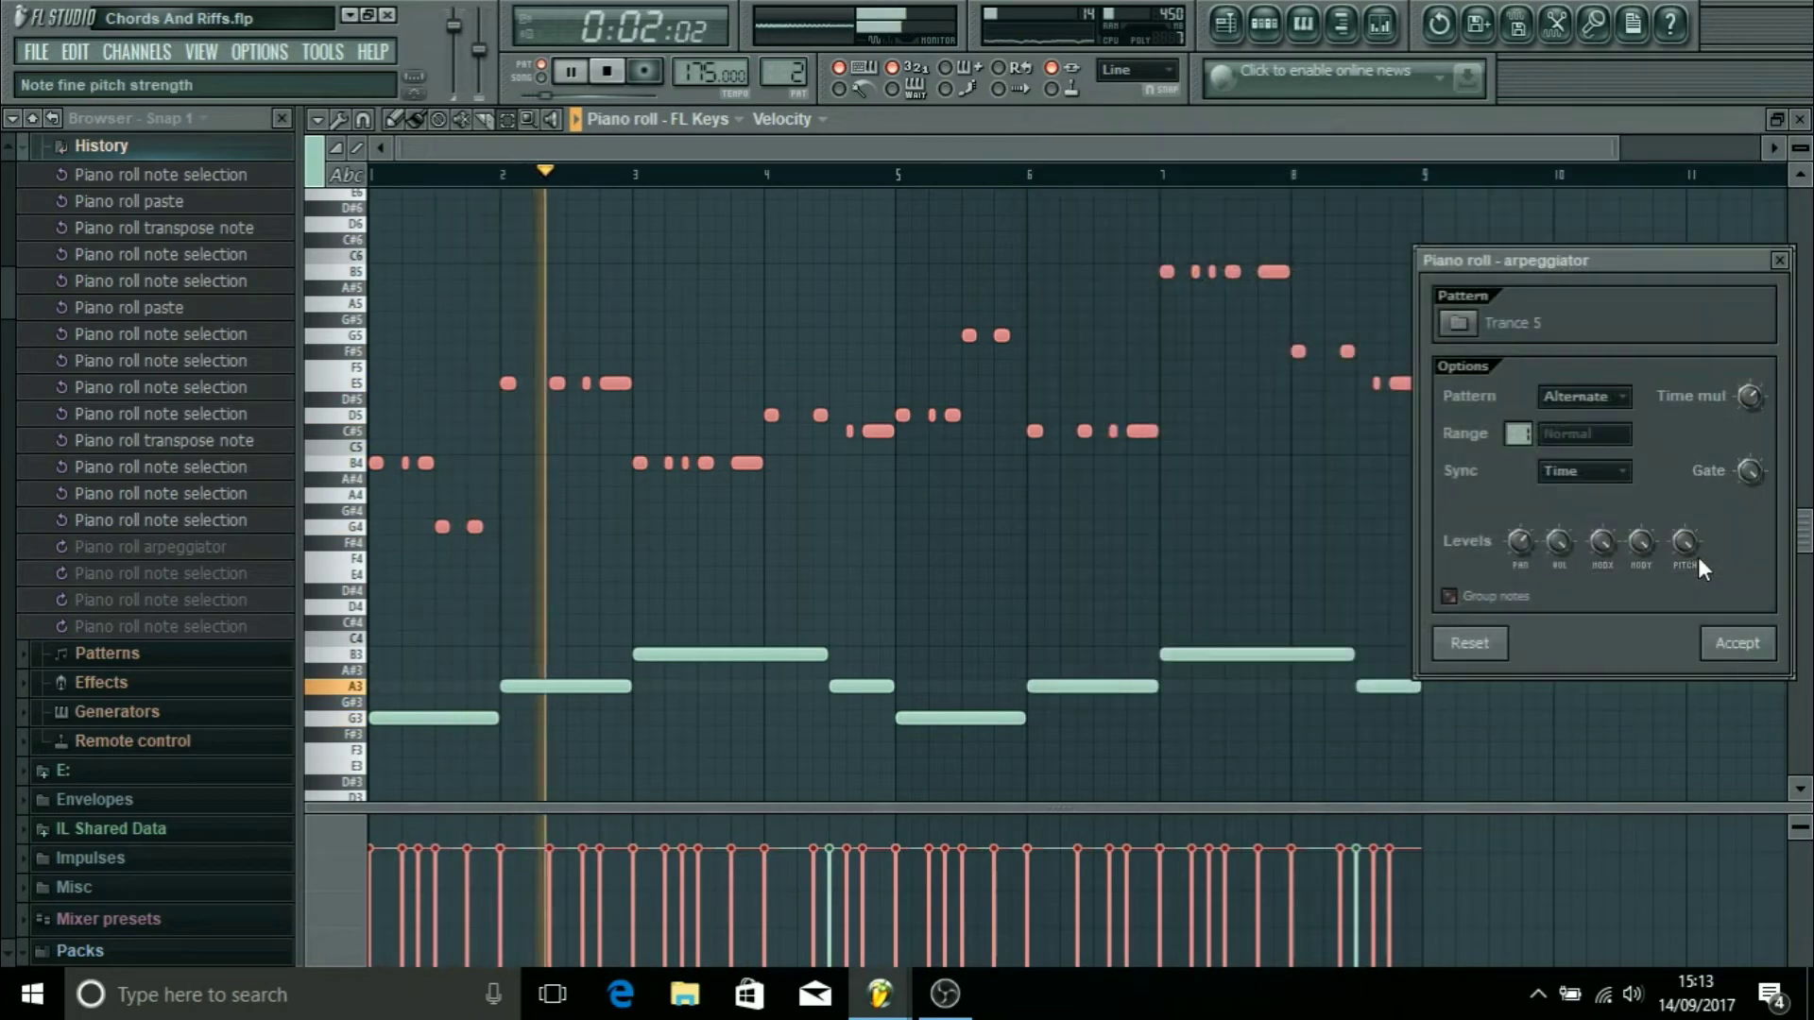
Step: Move the arpeggiator window off the last notes and set its sync to Chord
left_click_drag(1596, 263, 1517, 242)
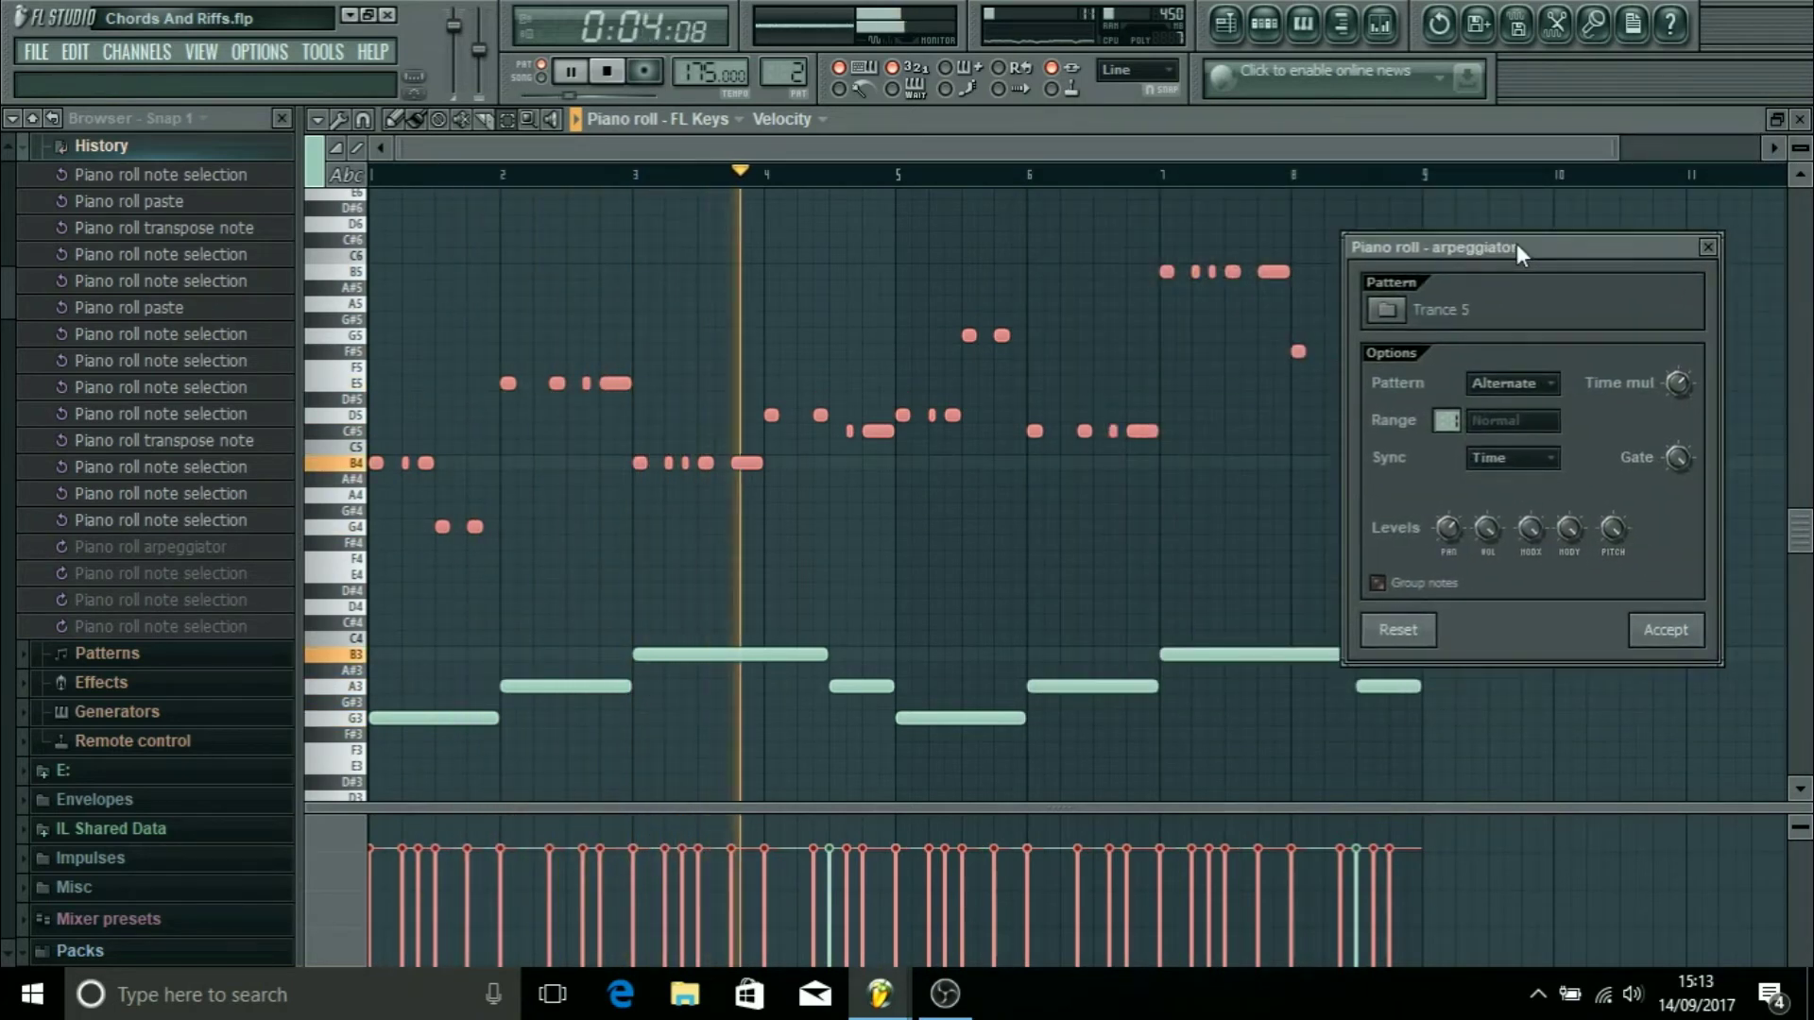
left_click(1506, 440)
left_click(1517, 533)
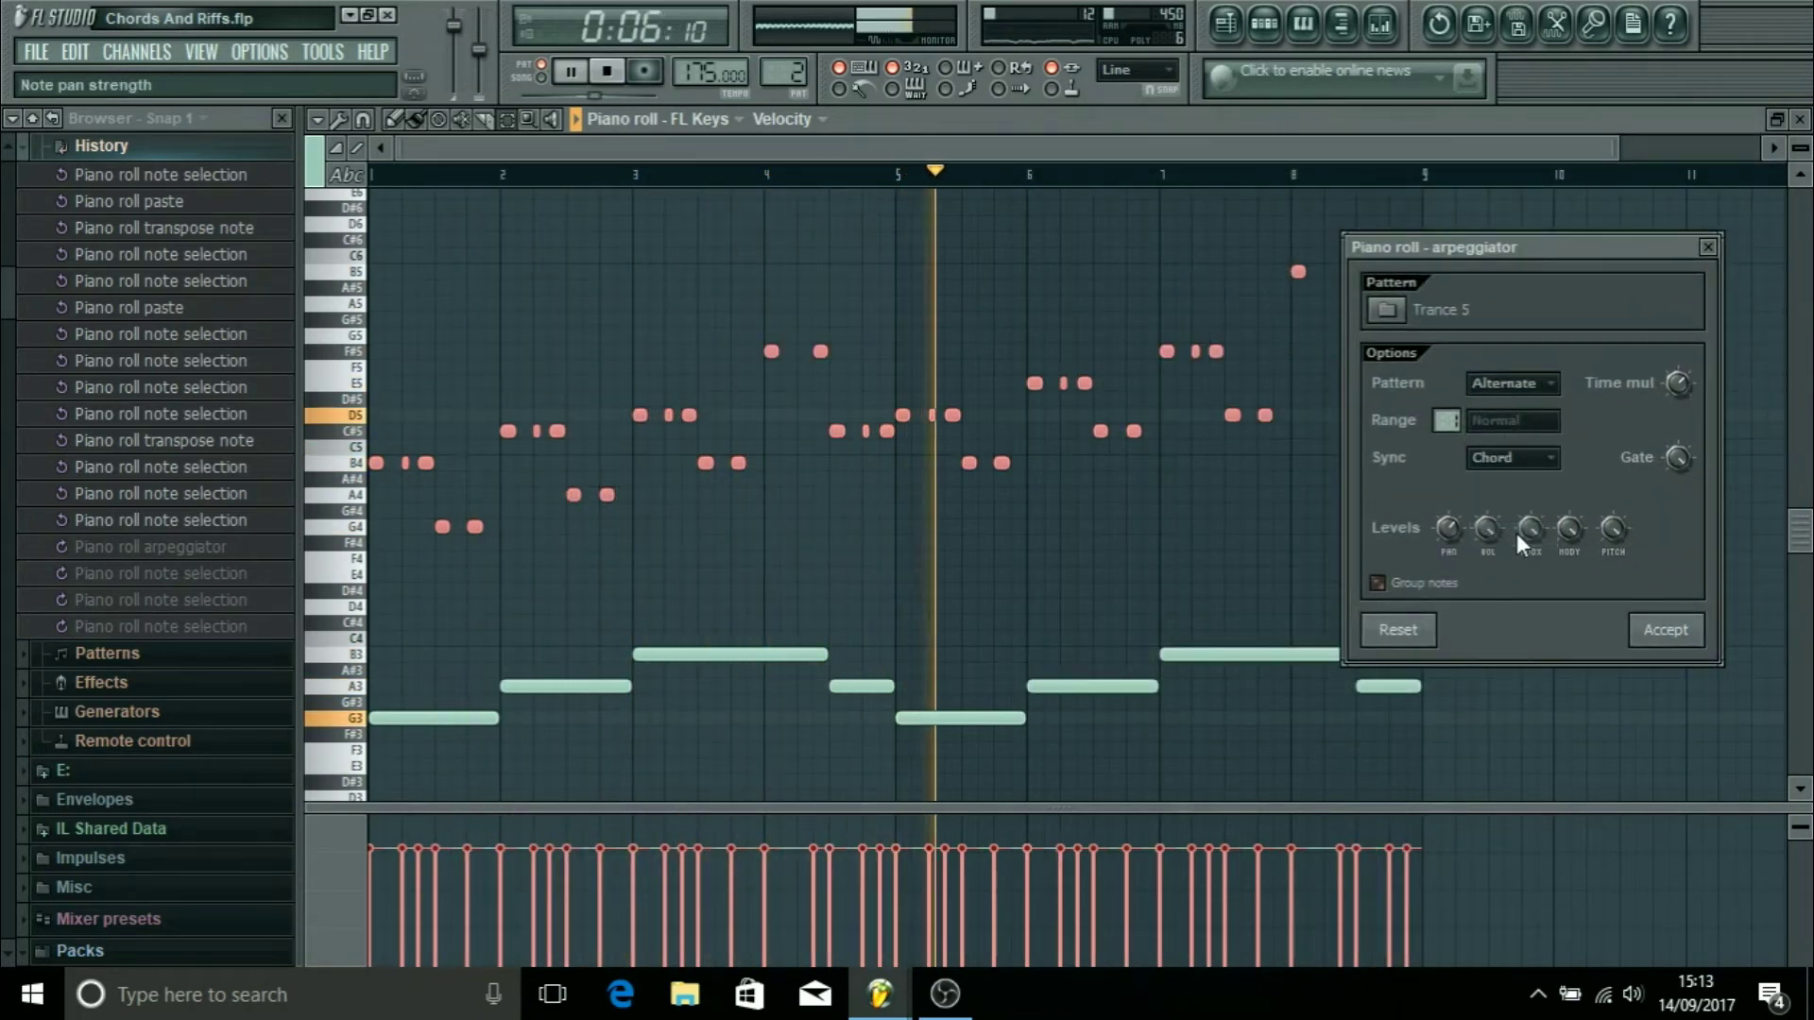
Step: Lower the time multiplier for shorter, denser arpeggio notes, accept the arpeggio, and stop playback
left_click_drag(1675, 387, 1674, 387)
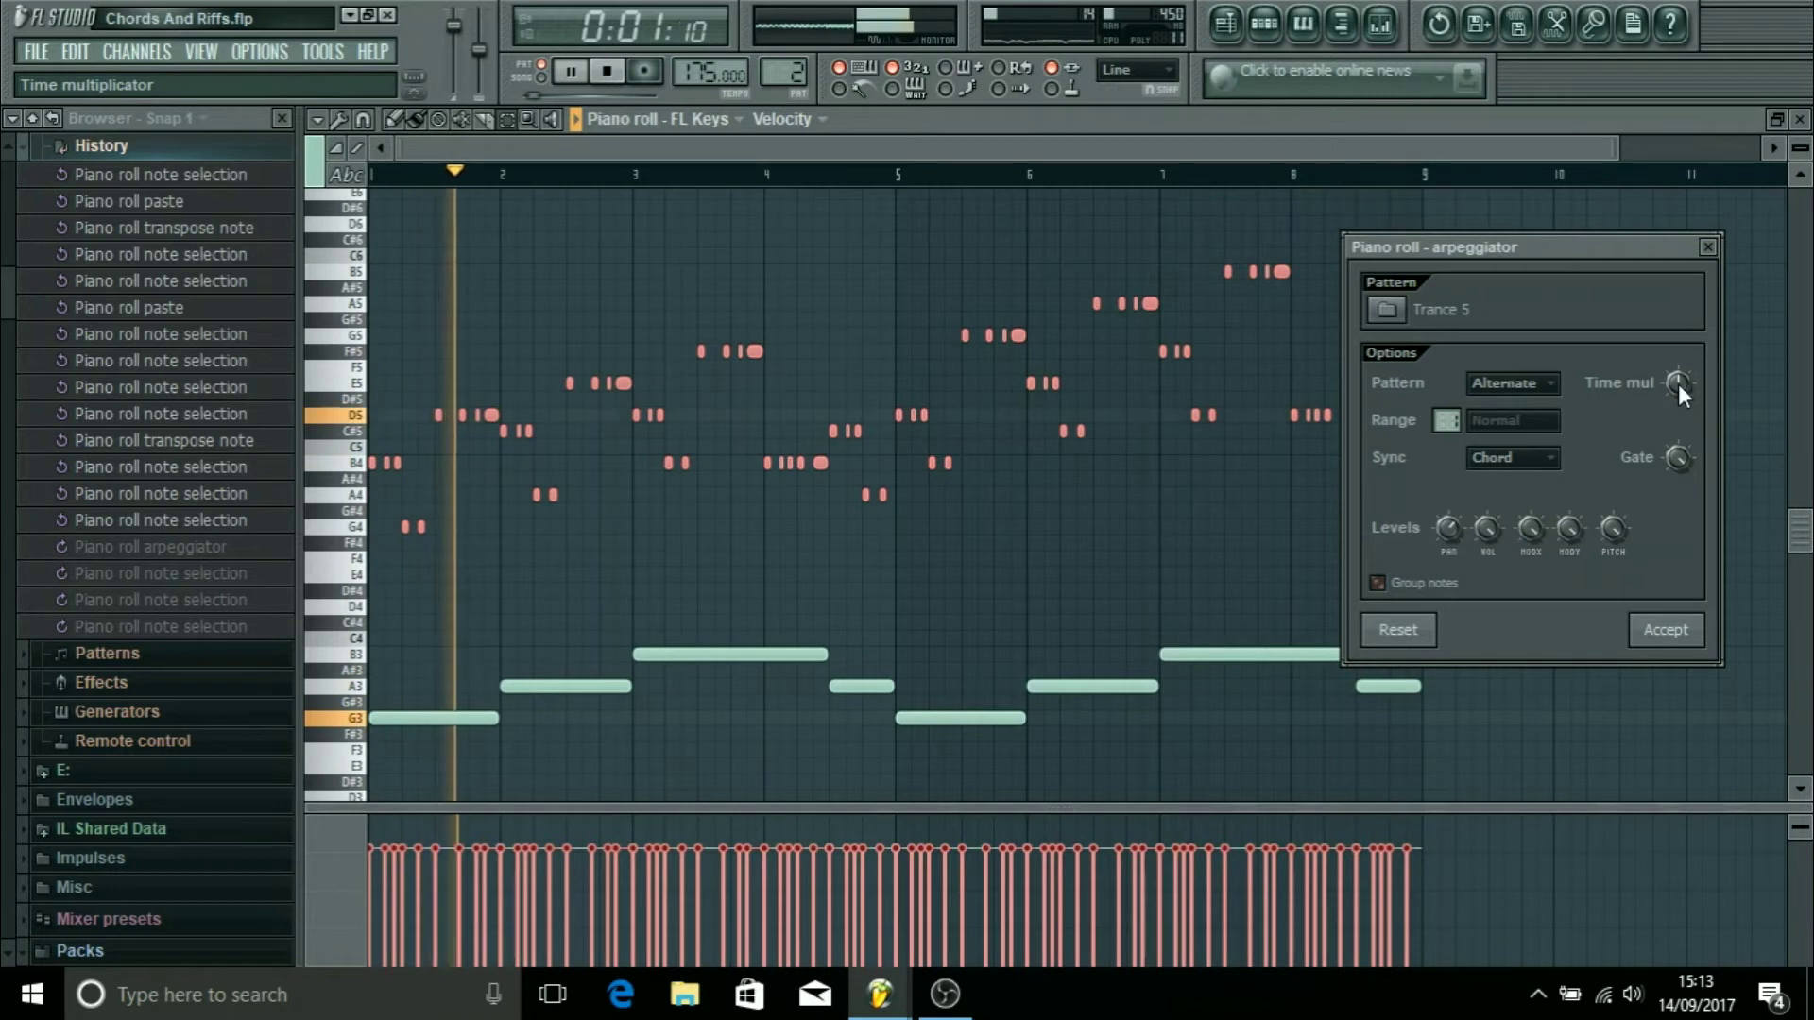
left_click(1671, 633)
key("space")
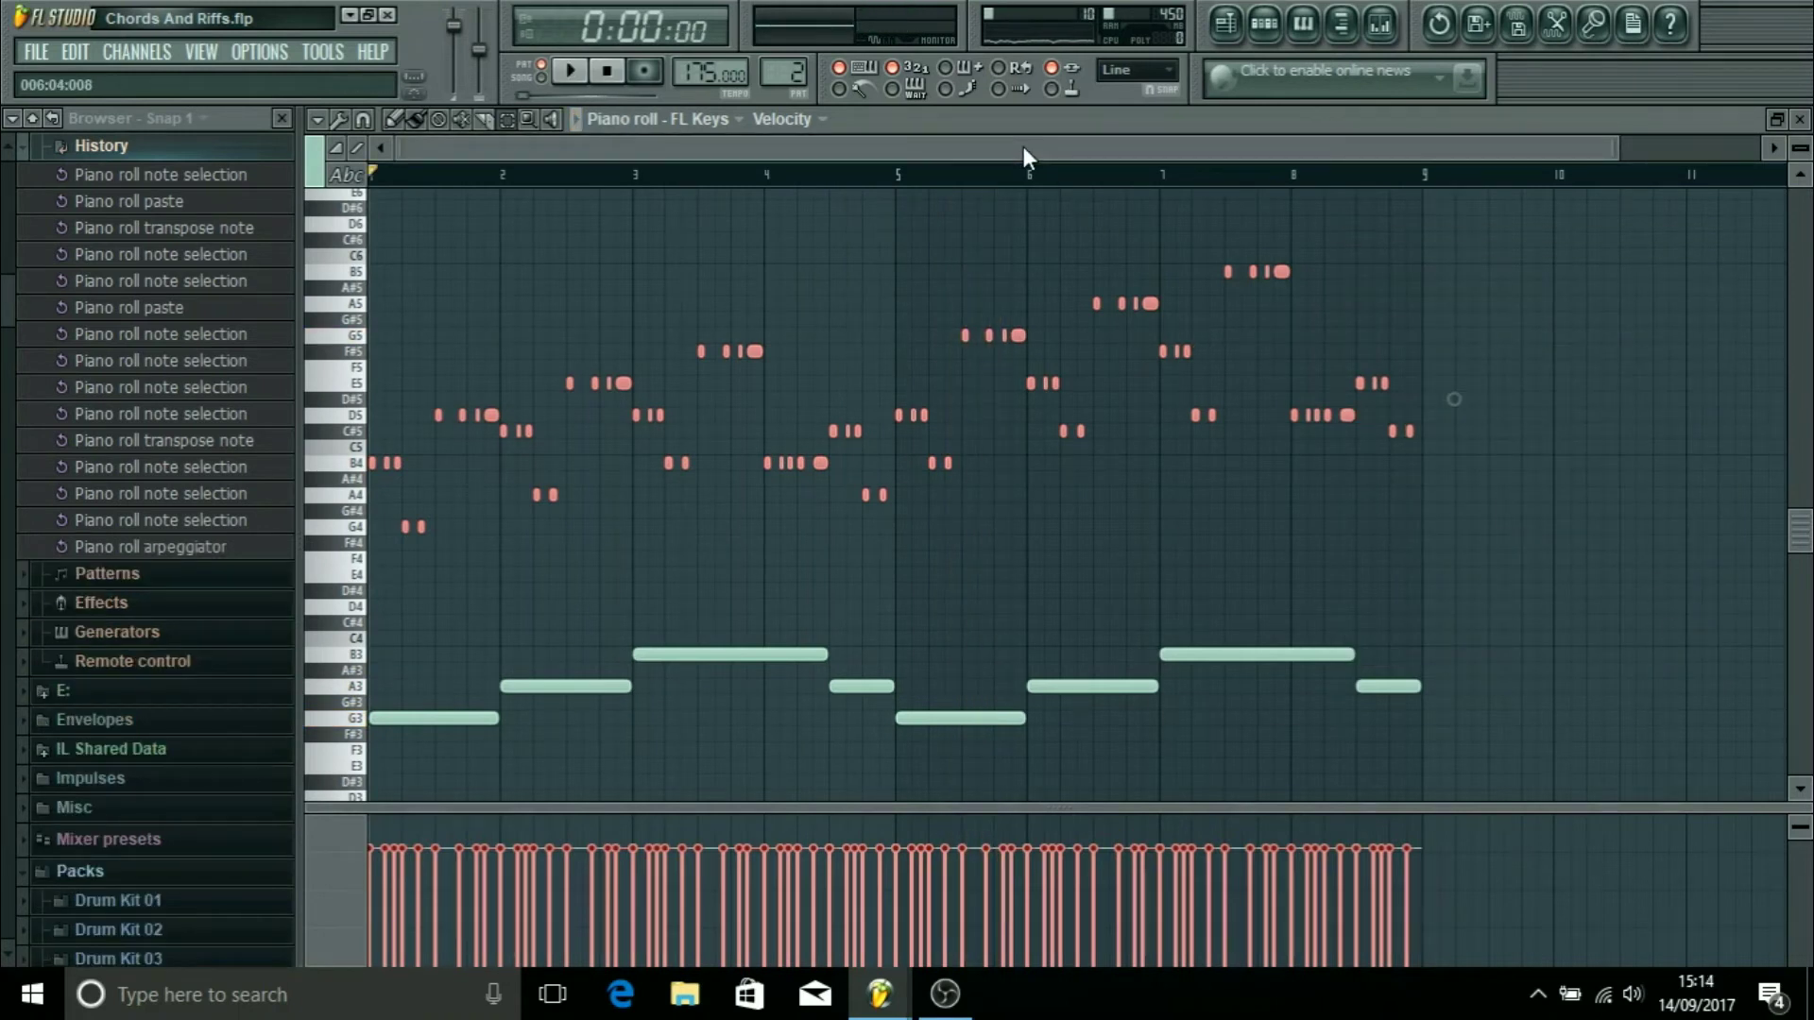
Step: Copy only the arpeggiated notes above the bass line and close the FL Keys piano roll
left_click(790, 252, "ctrl")
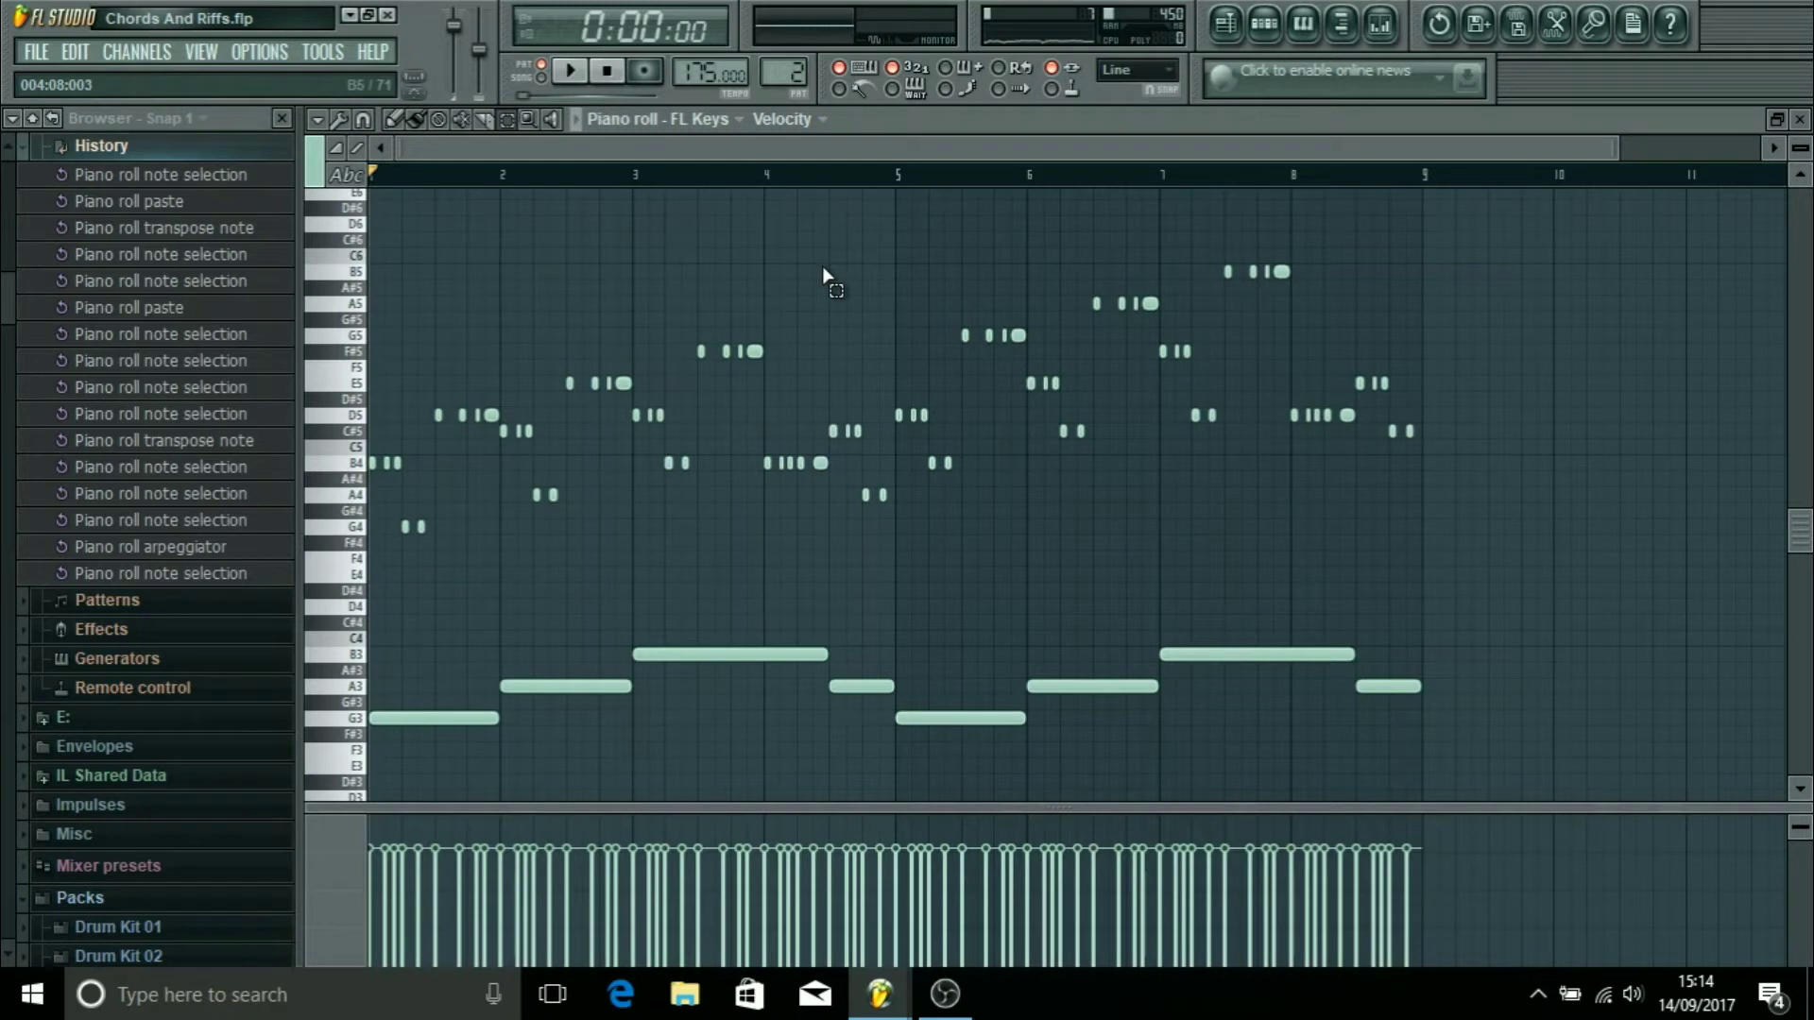
left_click_drag(357, 260, 361, 537)
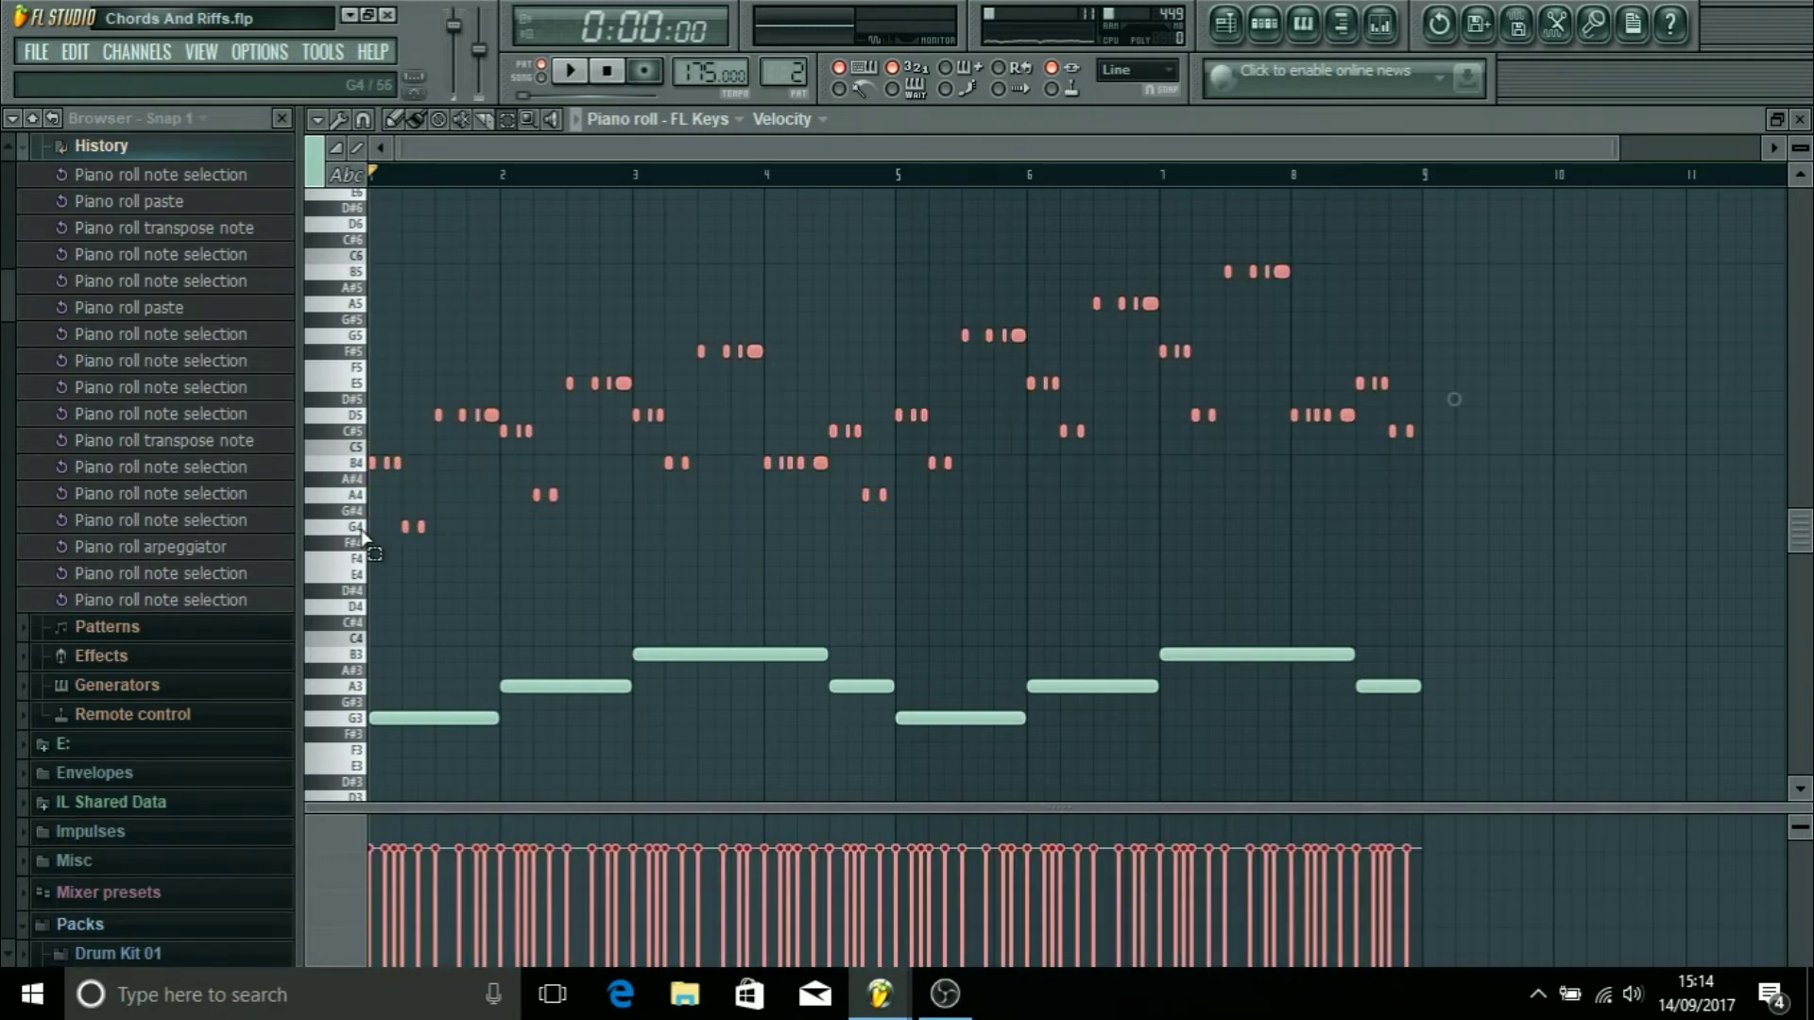
left_click(1800, 120)
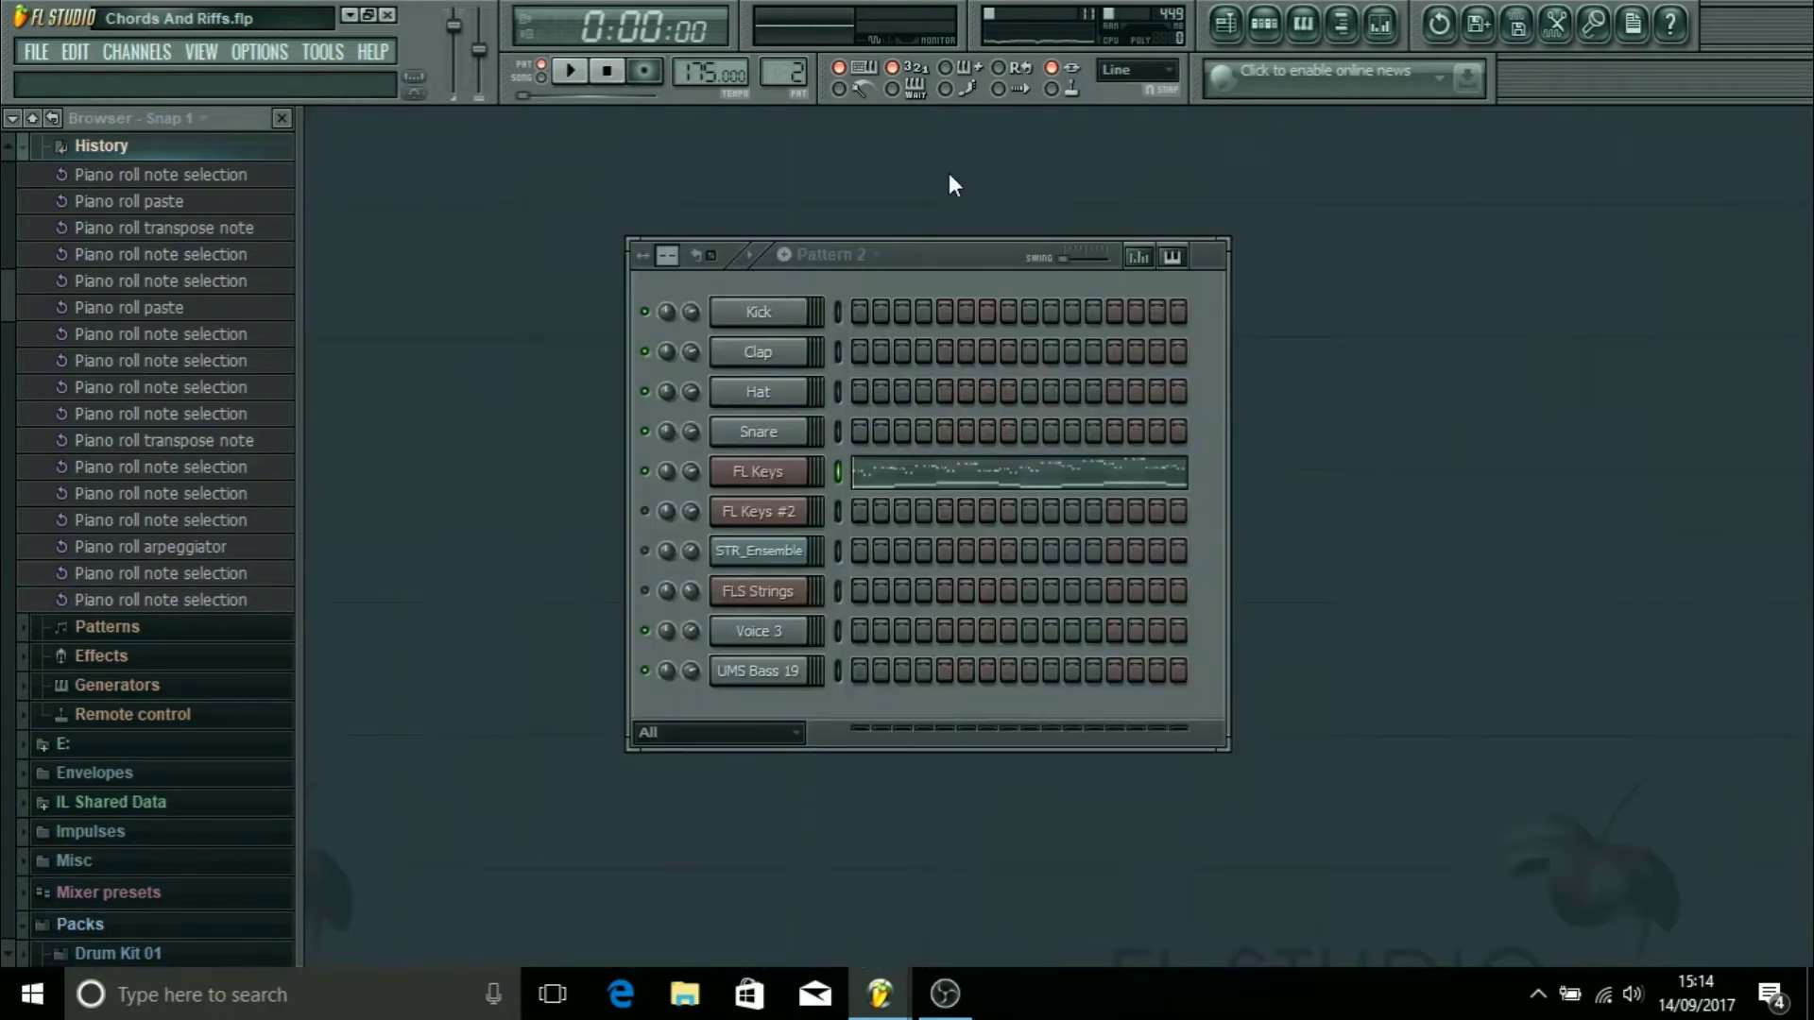
Step: Paste the copied riff into the Voice 3 channel's piano roll in Pattern 6 and play it
scroll(797, 91, "up", 4)
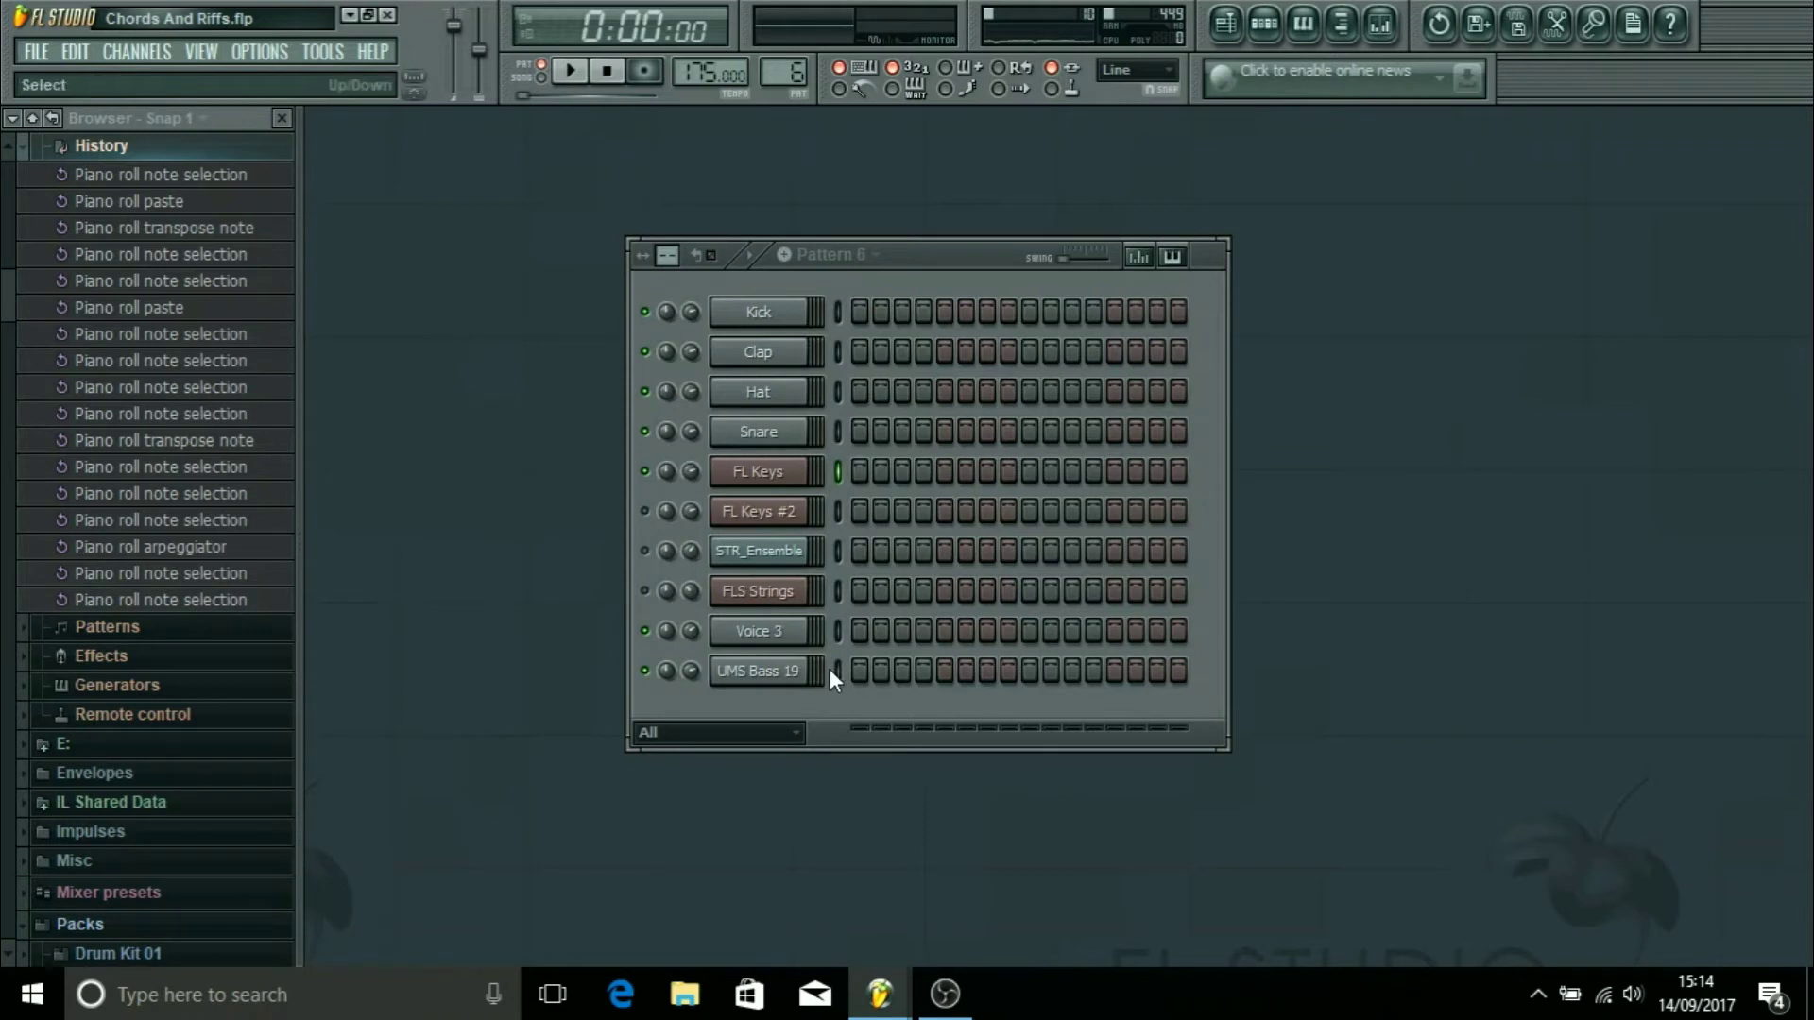
right_click(767, 627)
left_click(852, 586)
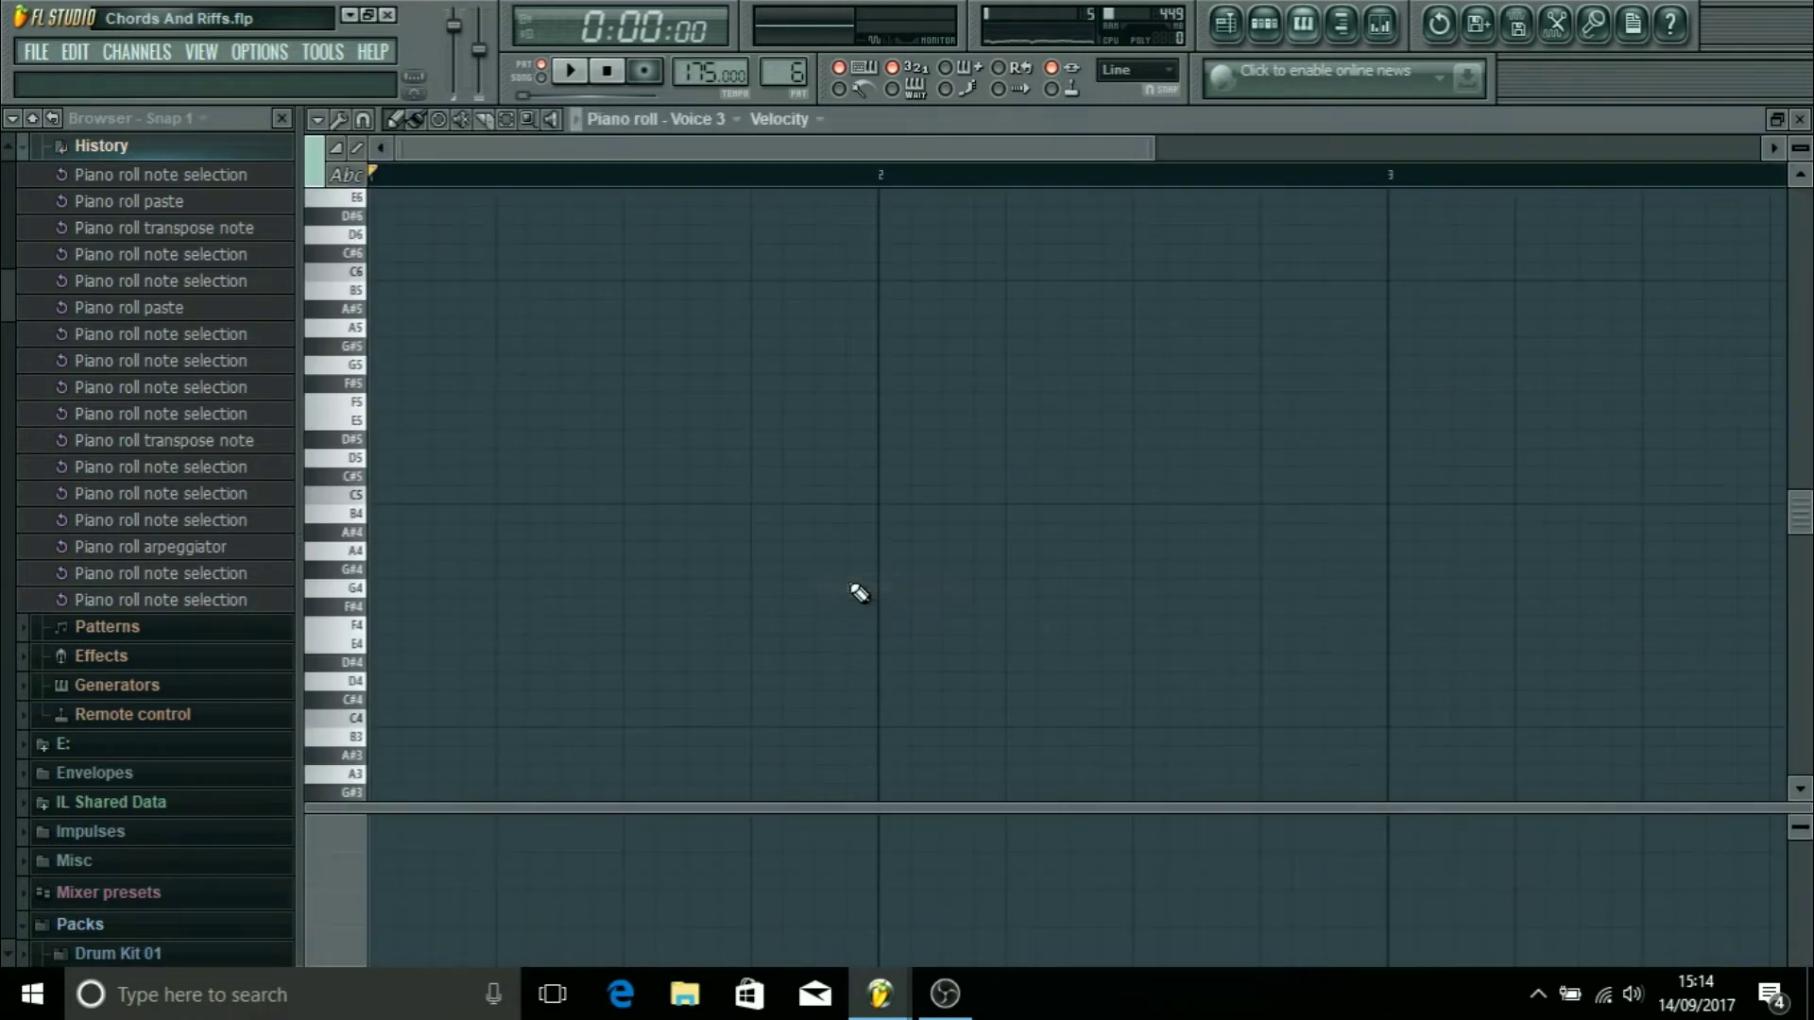
key("ctrl+v")
key("space")
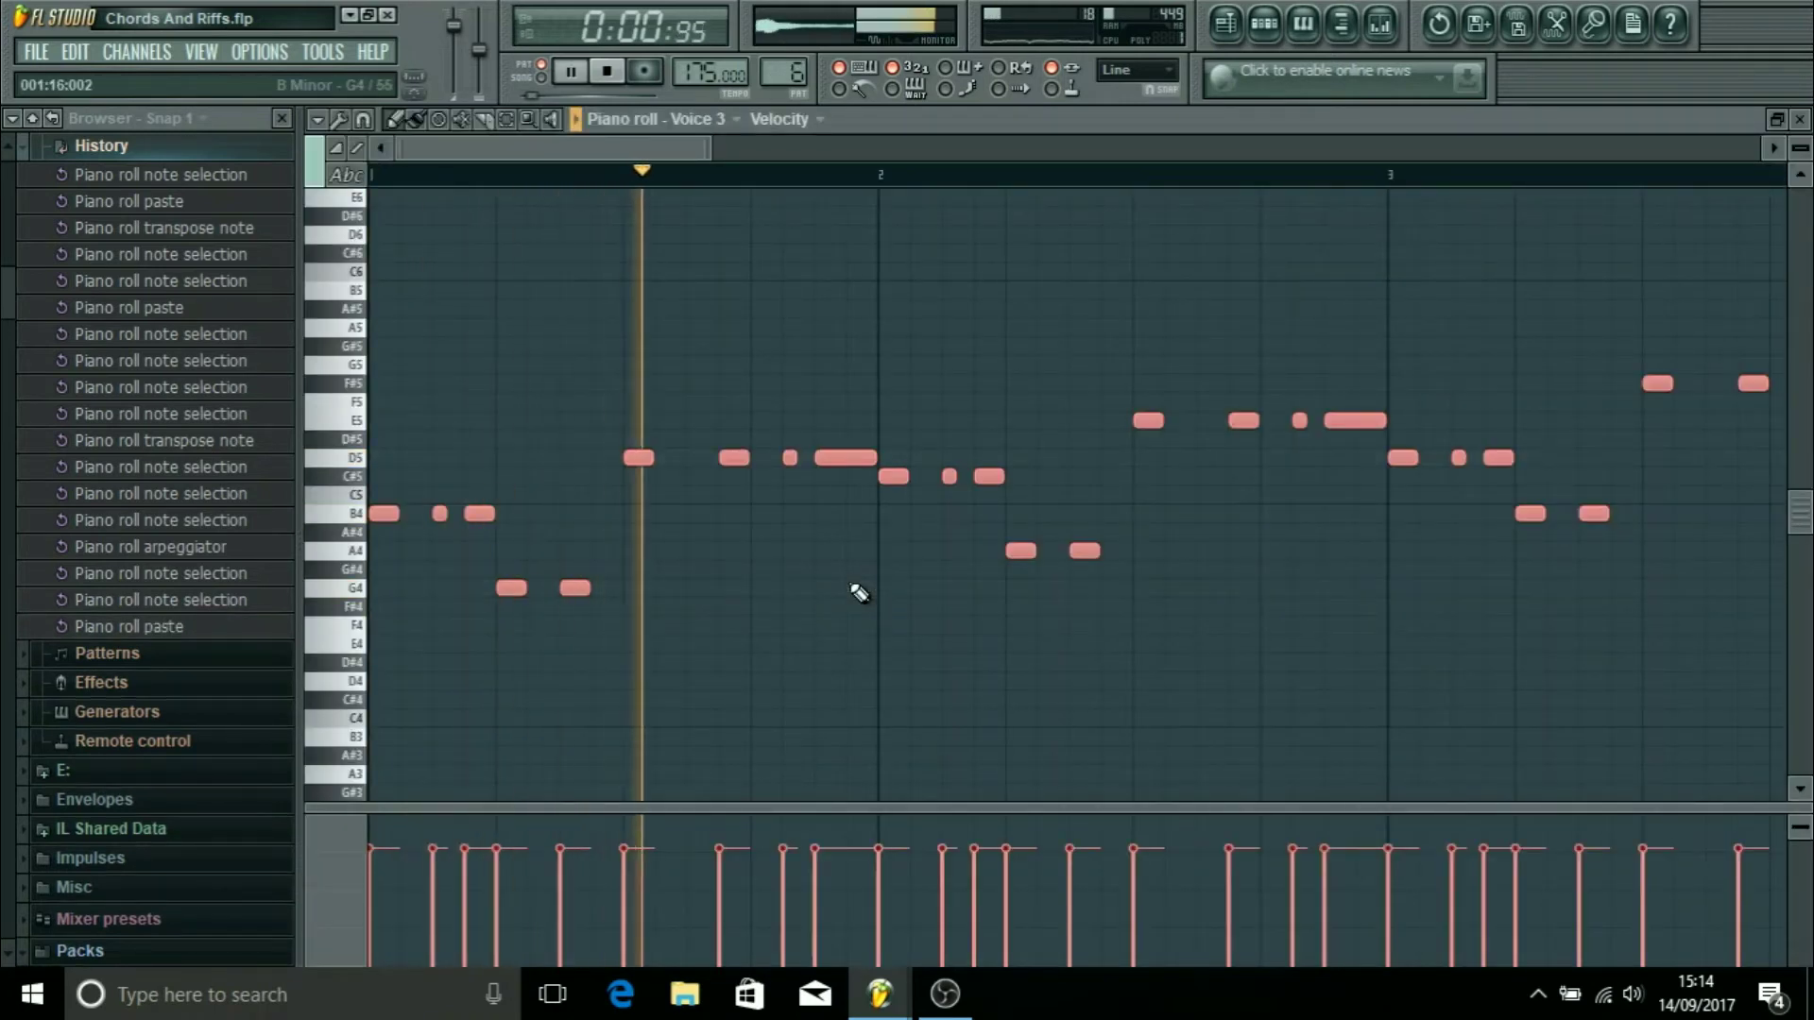
Step: Play through the full Voice 3 riff, close its piano roll, and stop playback
scroll(859, 593, "down", 1)
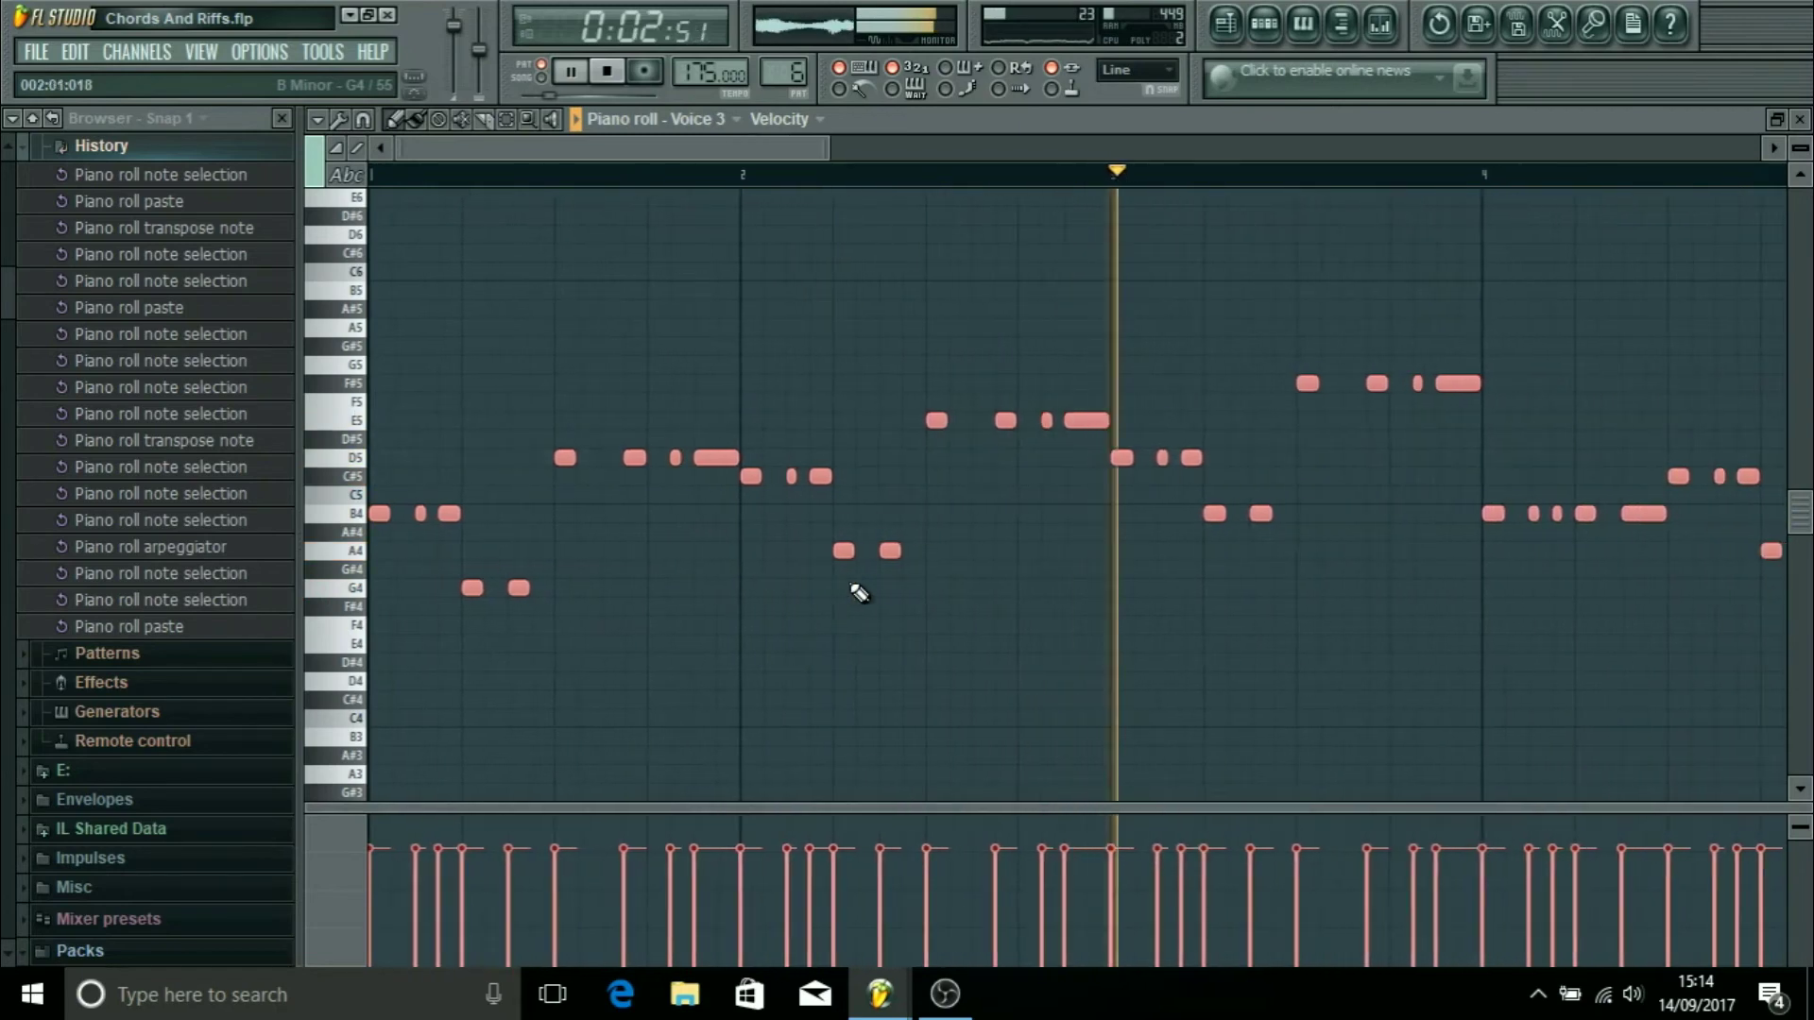
scroll(859, 592, "down", 3)
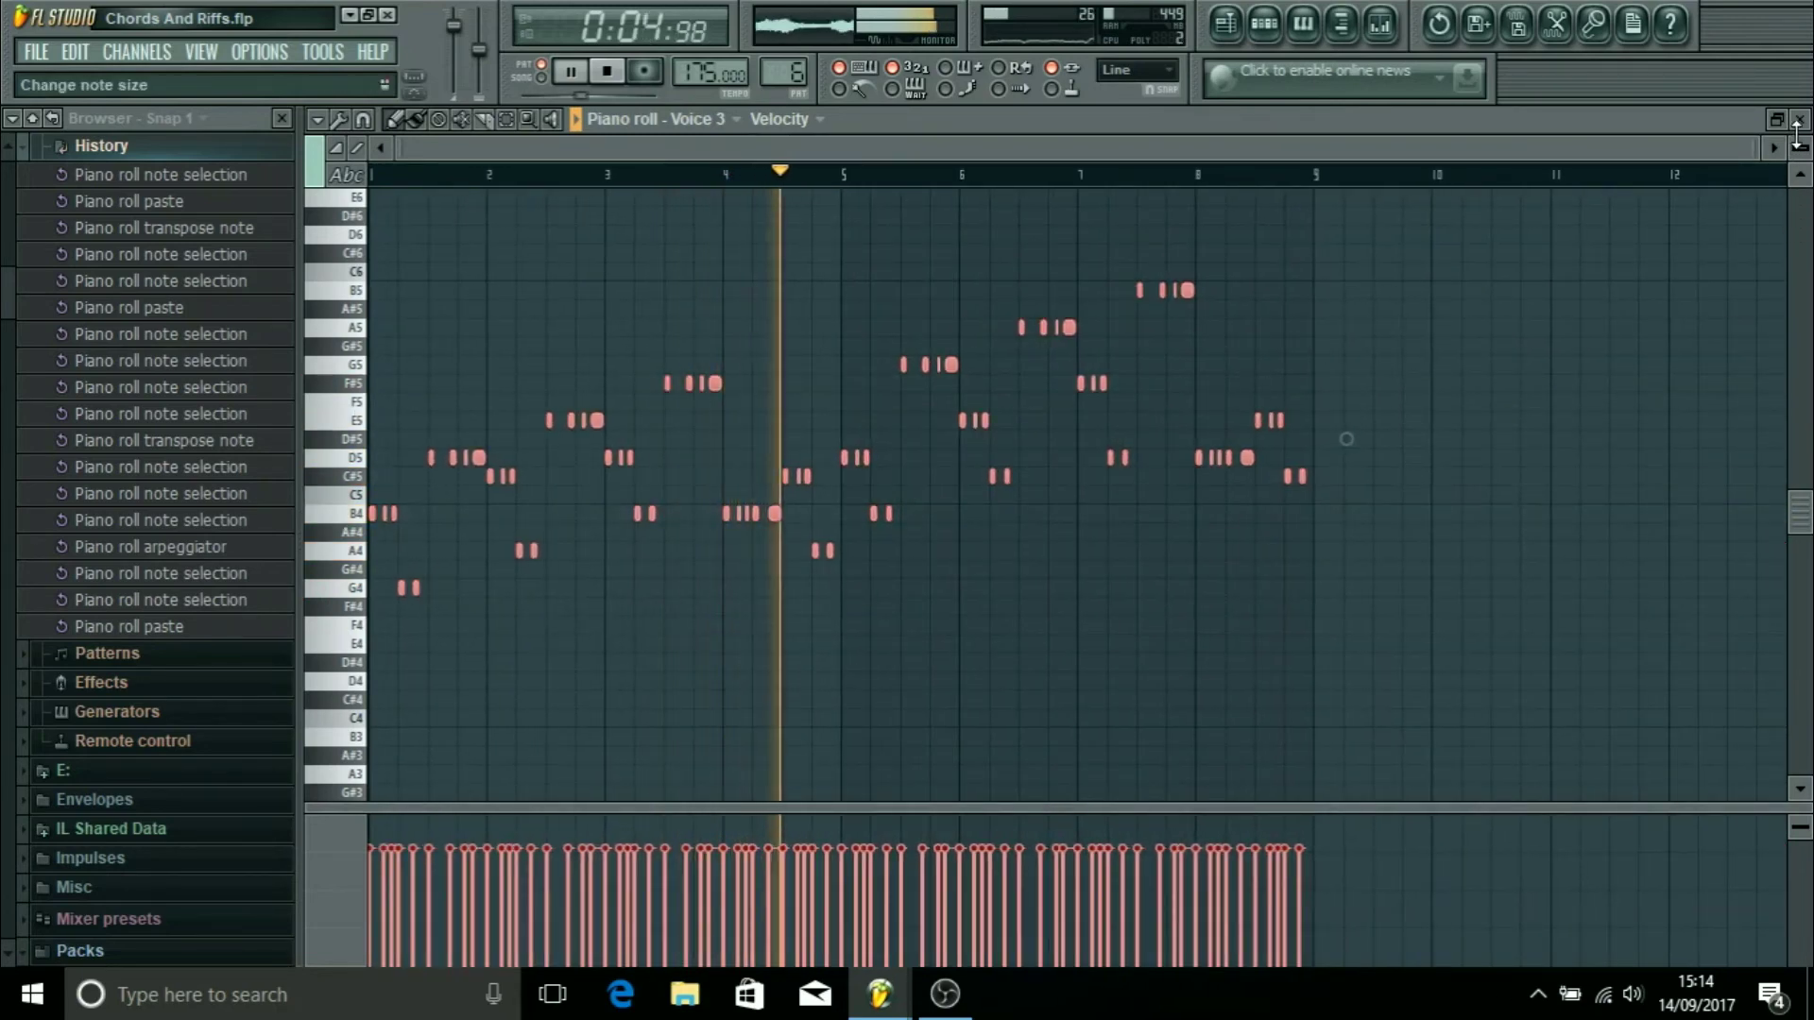
key("F7")
key("space")
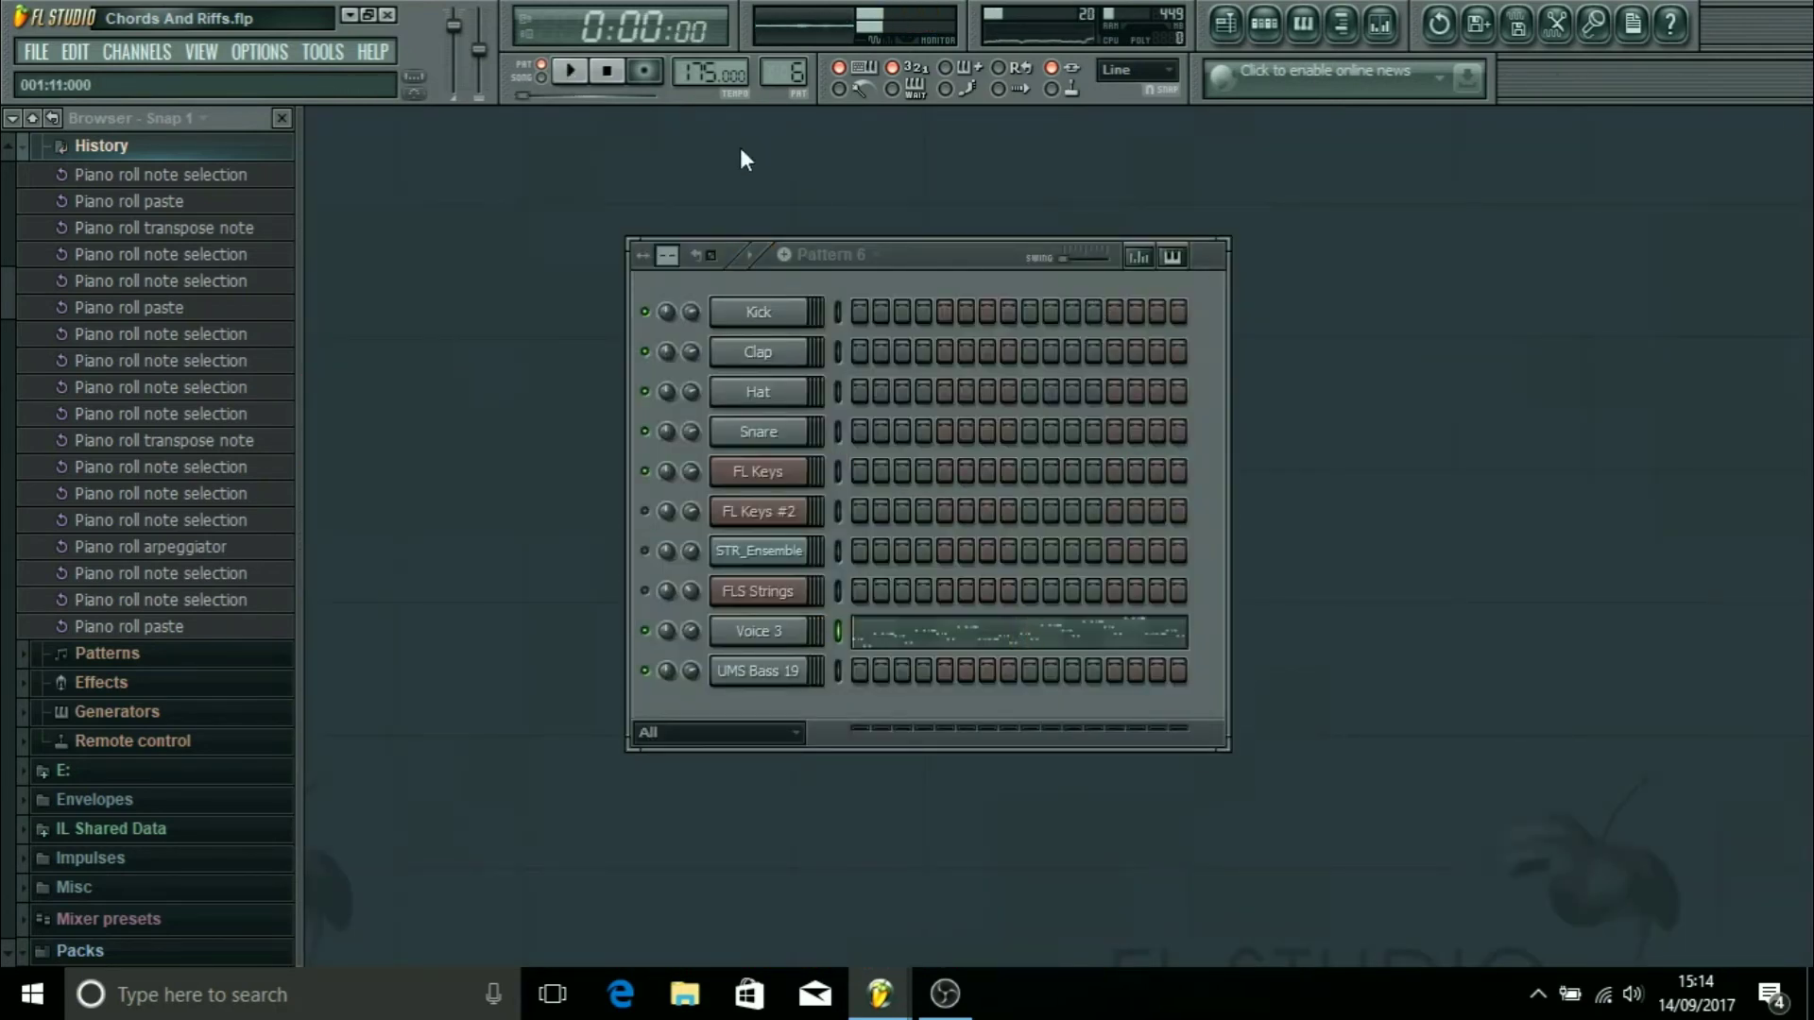
Step: Copy the UMS Bass 19 notes from Pattern 4 into the same channel of Pattern 6 and audition the result
left_click_drag(795, 72, 795, 82)
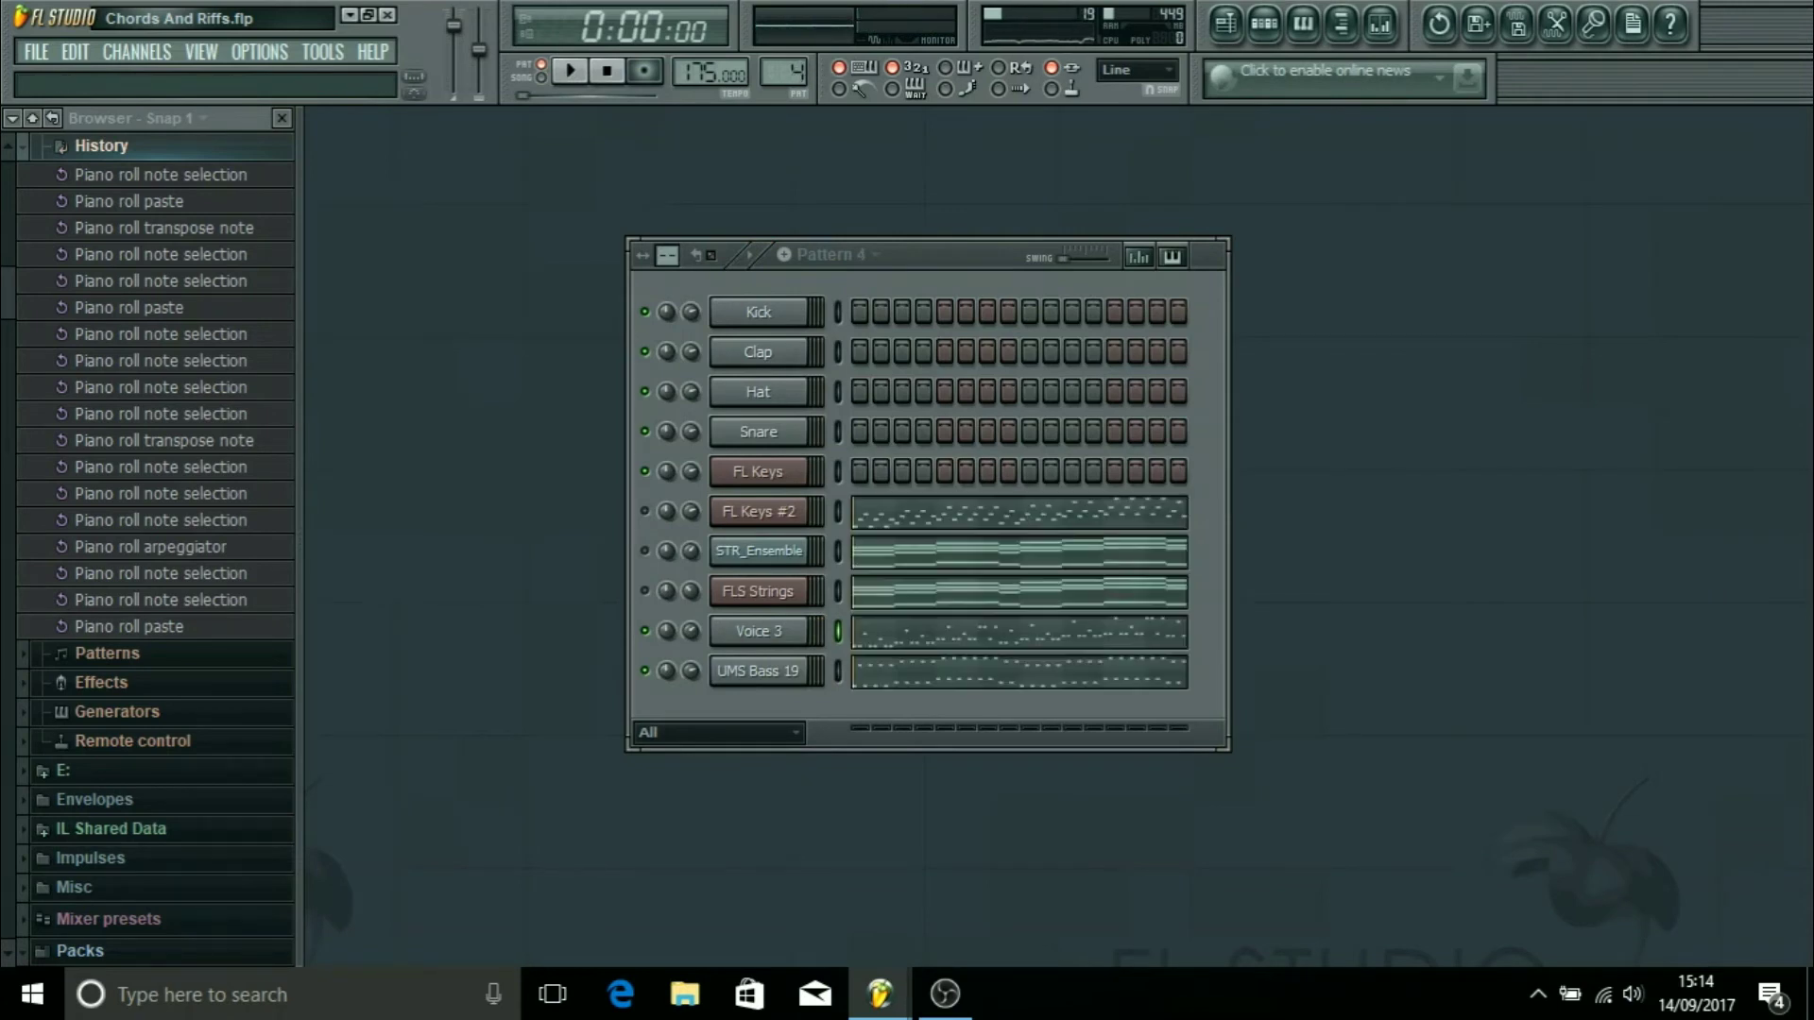
key("ctrl+x")
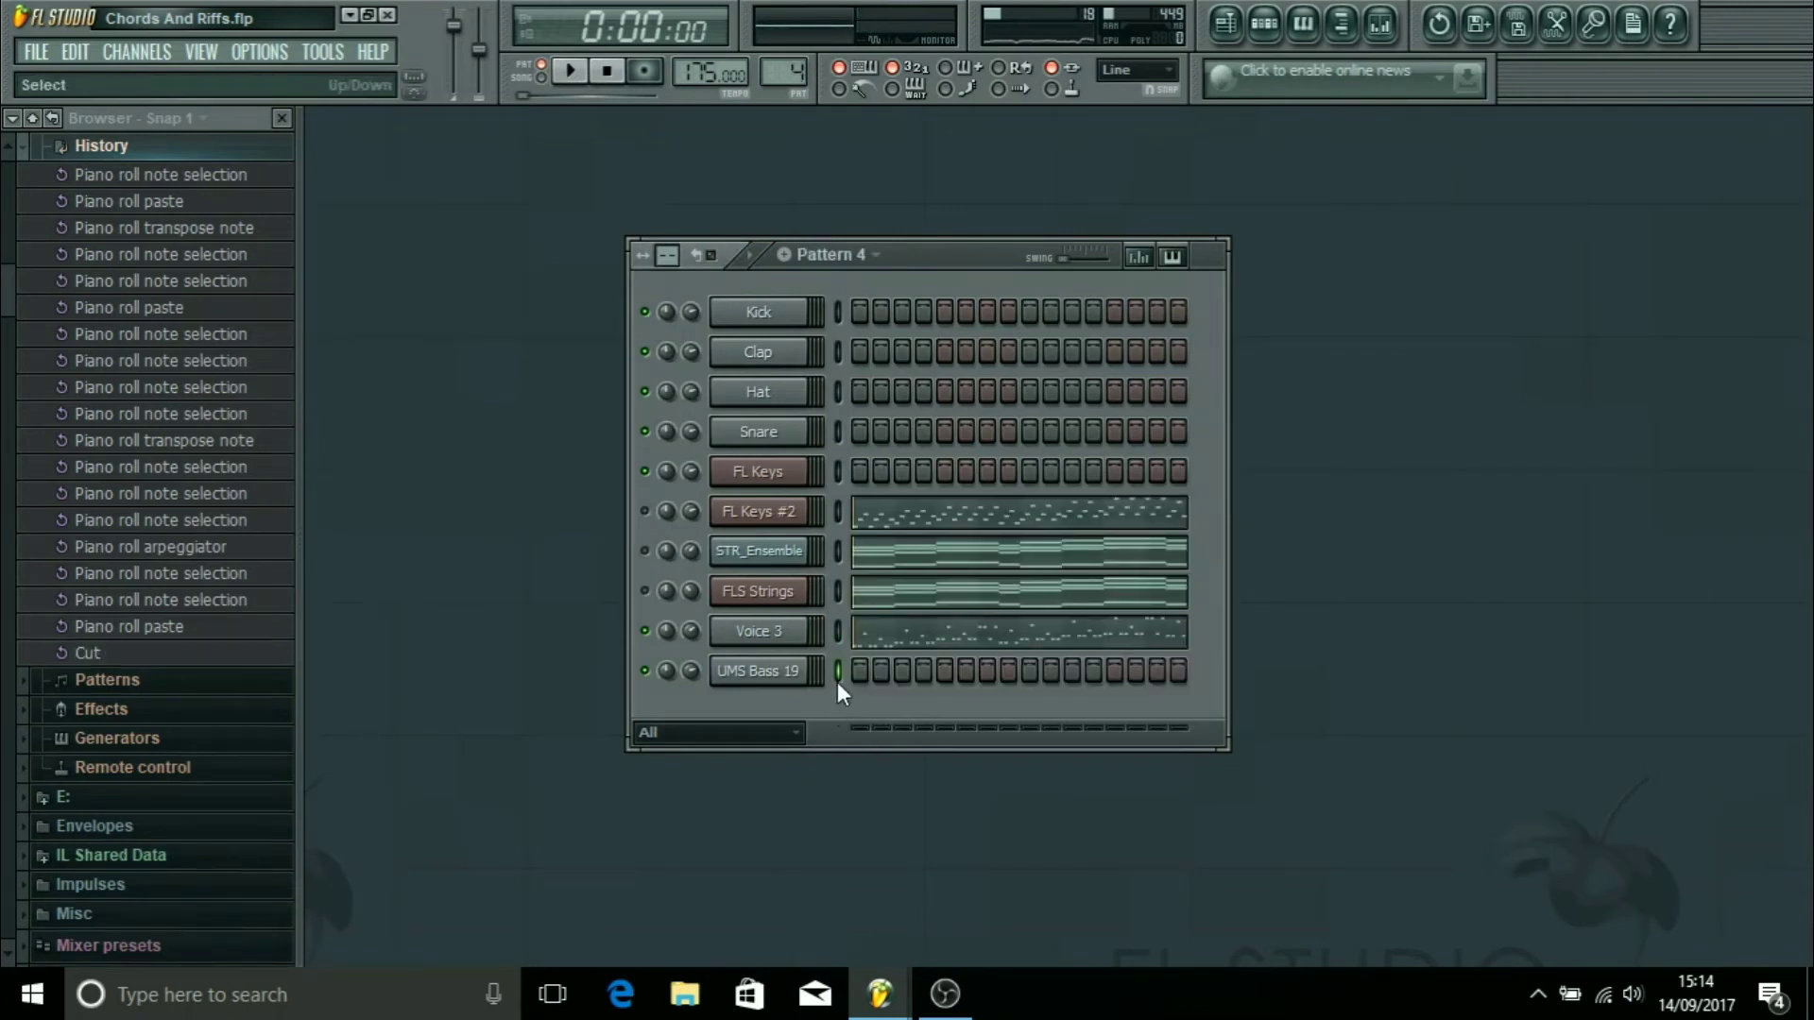
key("ctrl+v")
left_click_drag(795, 73, 794, 68)
key("ctrl+v")
key("space")
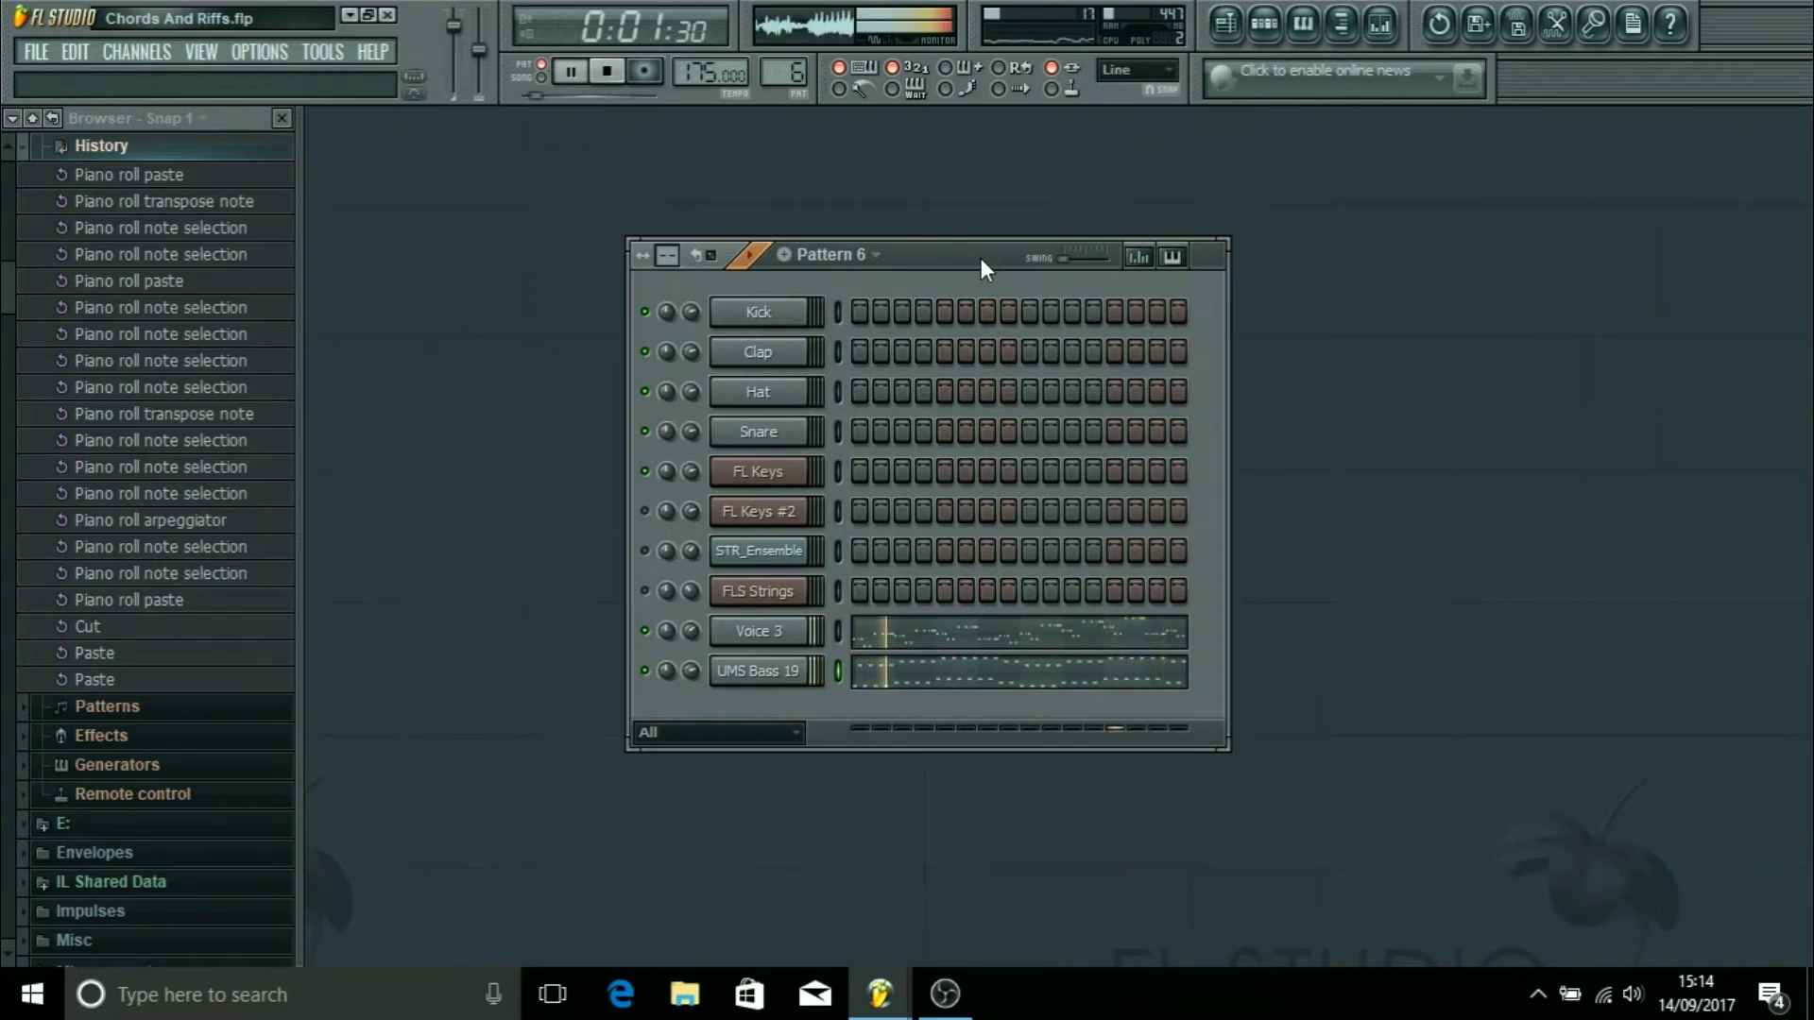
key("space")
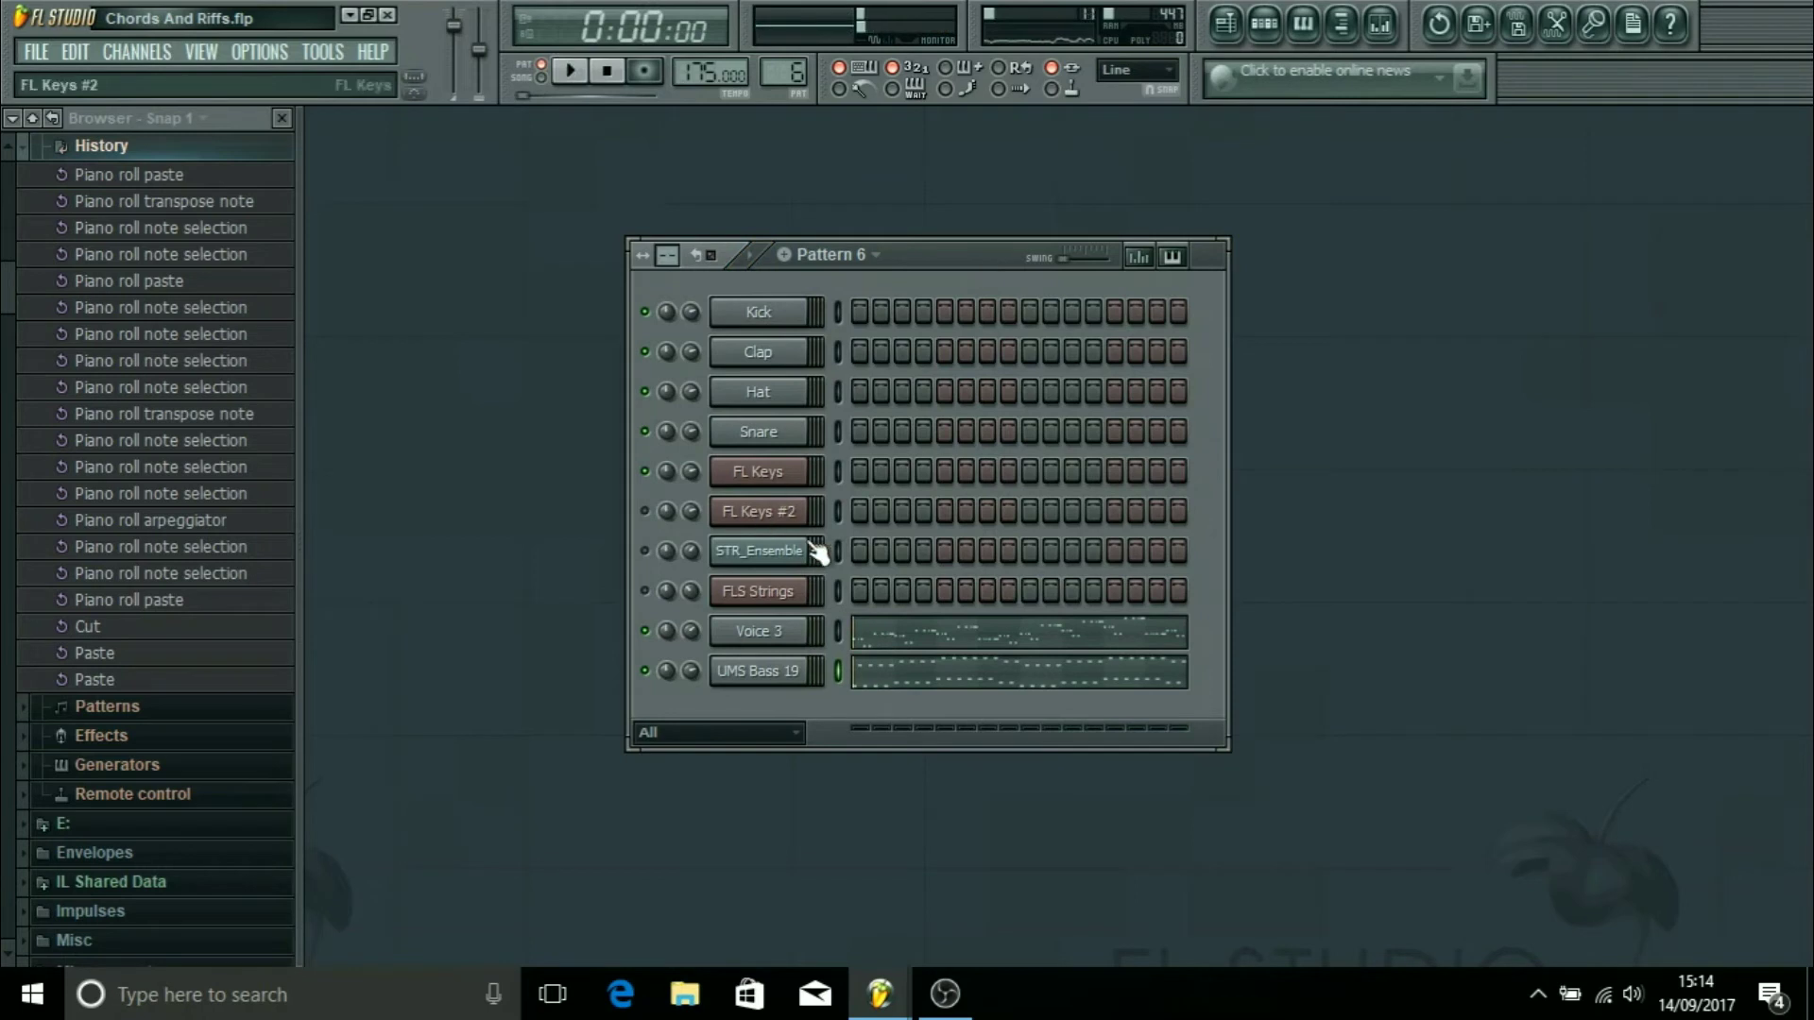
Step: Open the Voice 3 channel settings and locate its source sample among the voice samples in the browser
left_click(1002, 631)
left_click(788, 646)
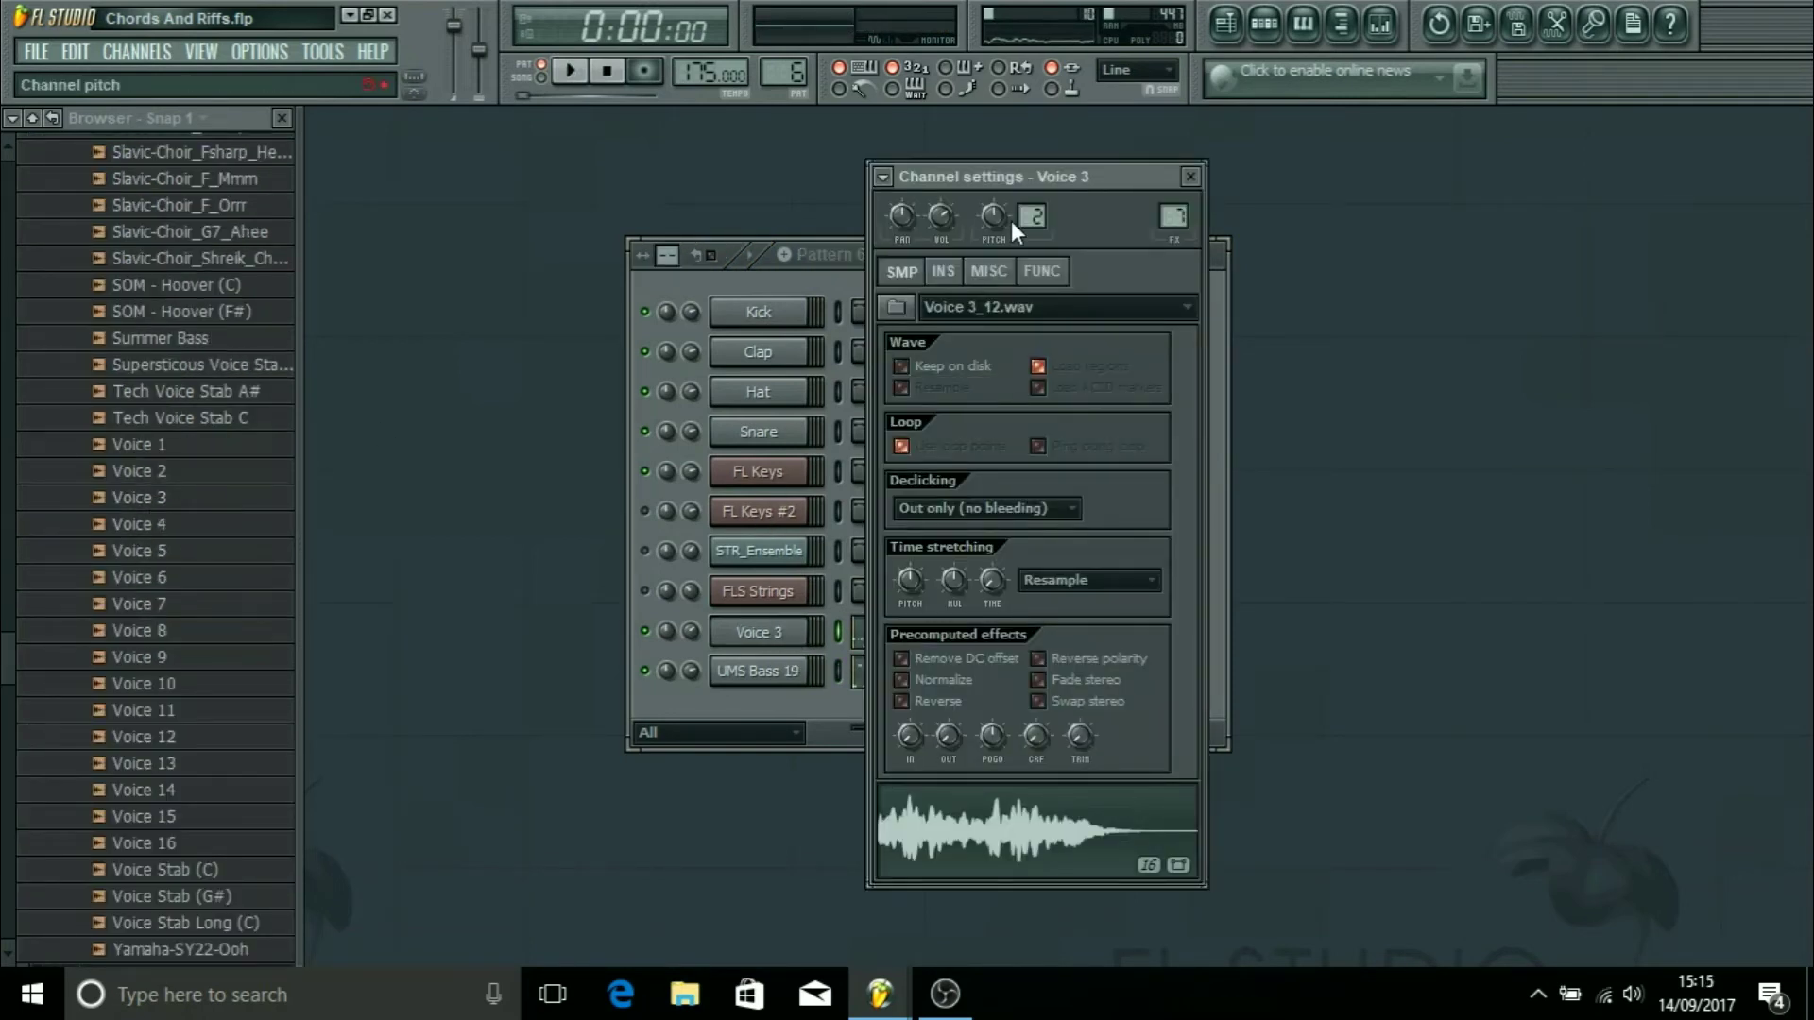
left_click(750, 281)
mouse_move(2, 638)
left_mouse_down()
mouse_move(2, 506)
mouse_move(34, 652)
left_mouse_up()
left_click(759, 632)
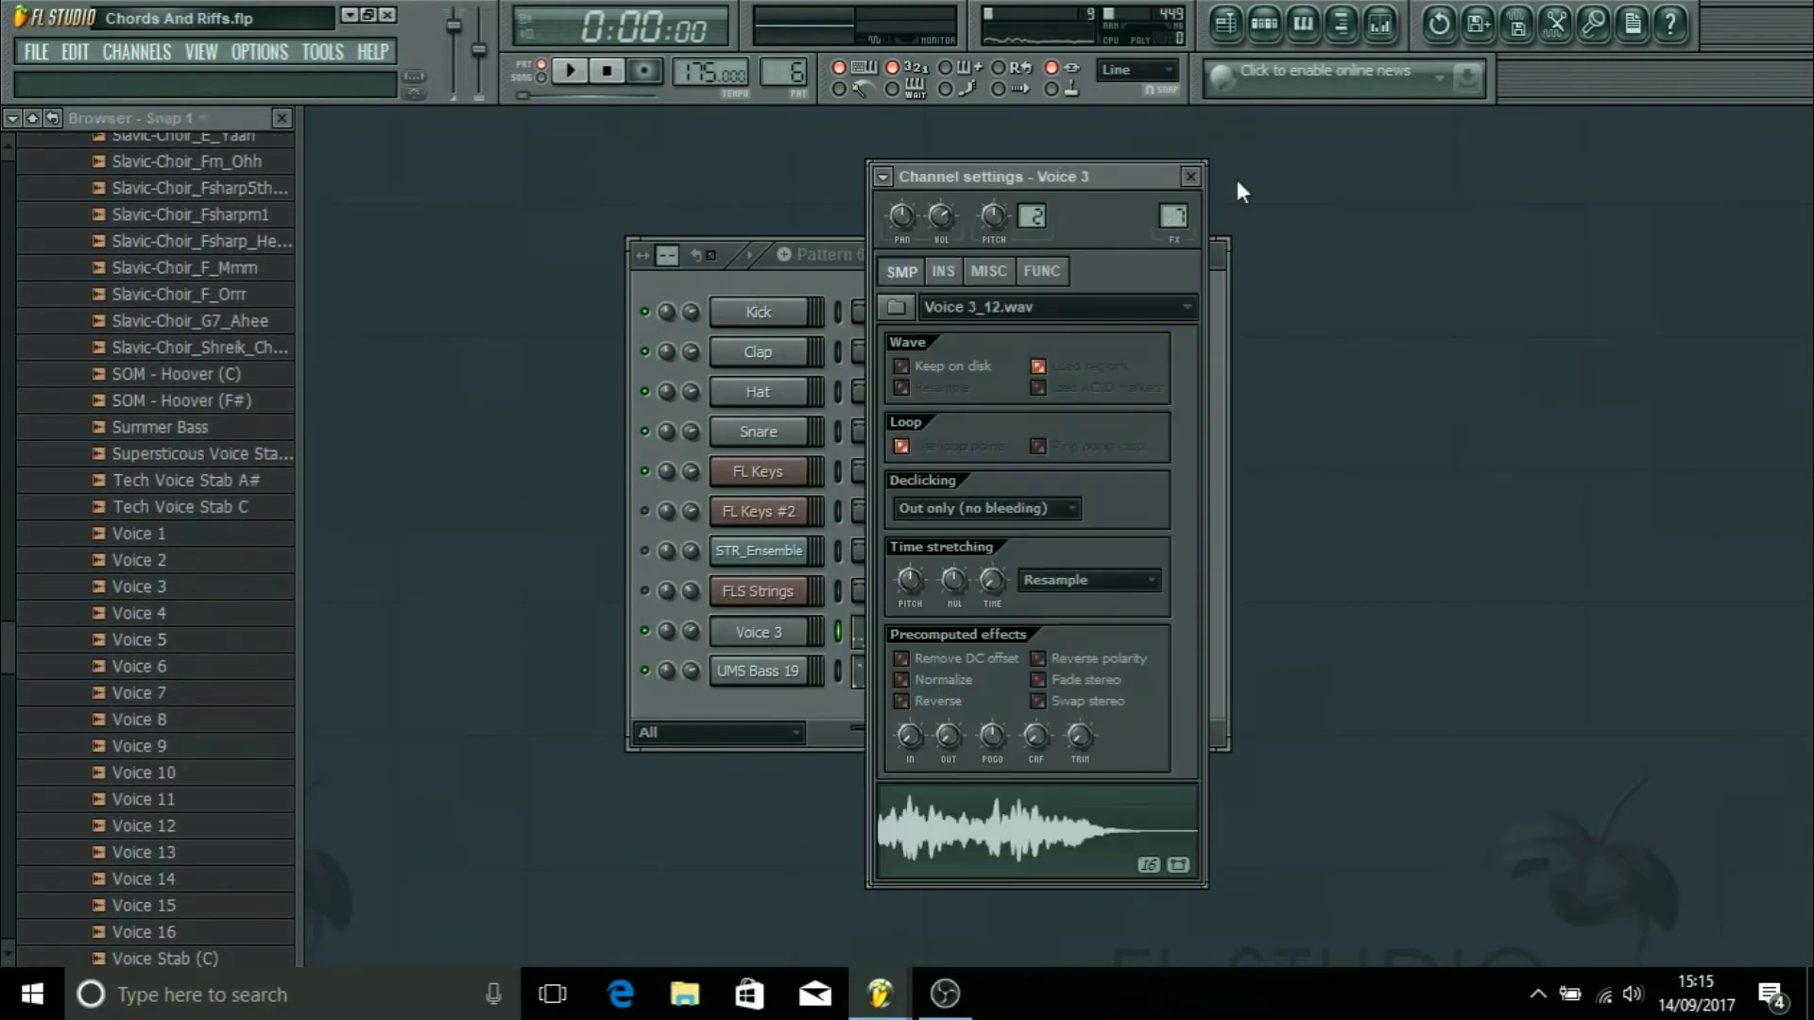
Step: Turn off all effects on the Voice 3 mixer track, move the mixer aside, and close the channel settings
left_click(1381, 25)
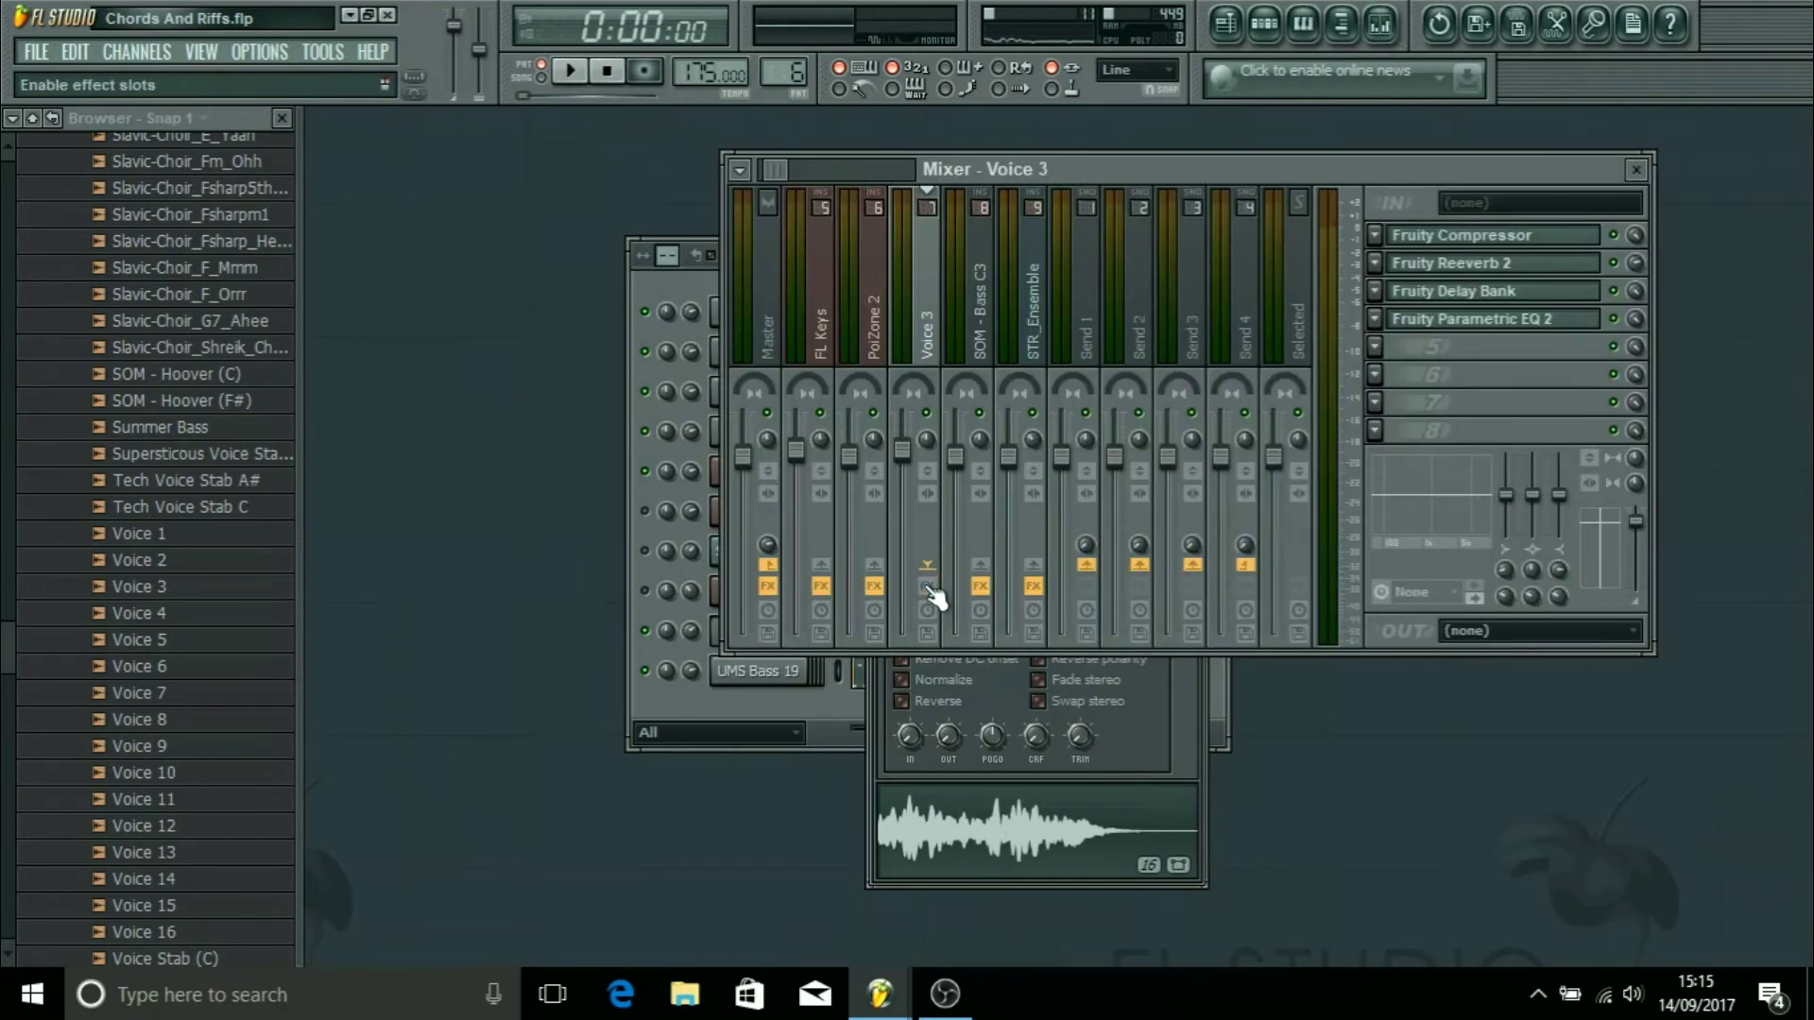
left_click_drag(1103, 161, 1226, 100)
left_click(1204, 168)
left_click(1194, 178)
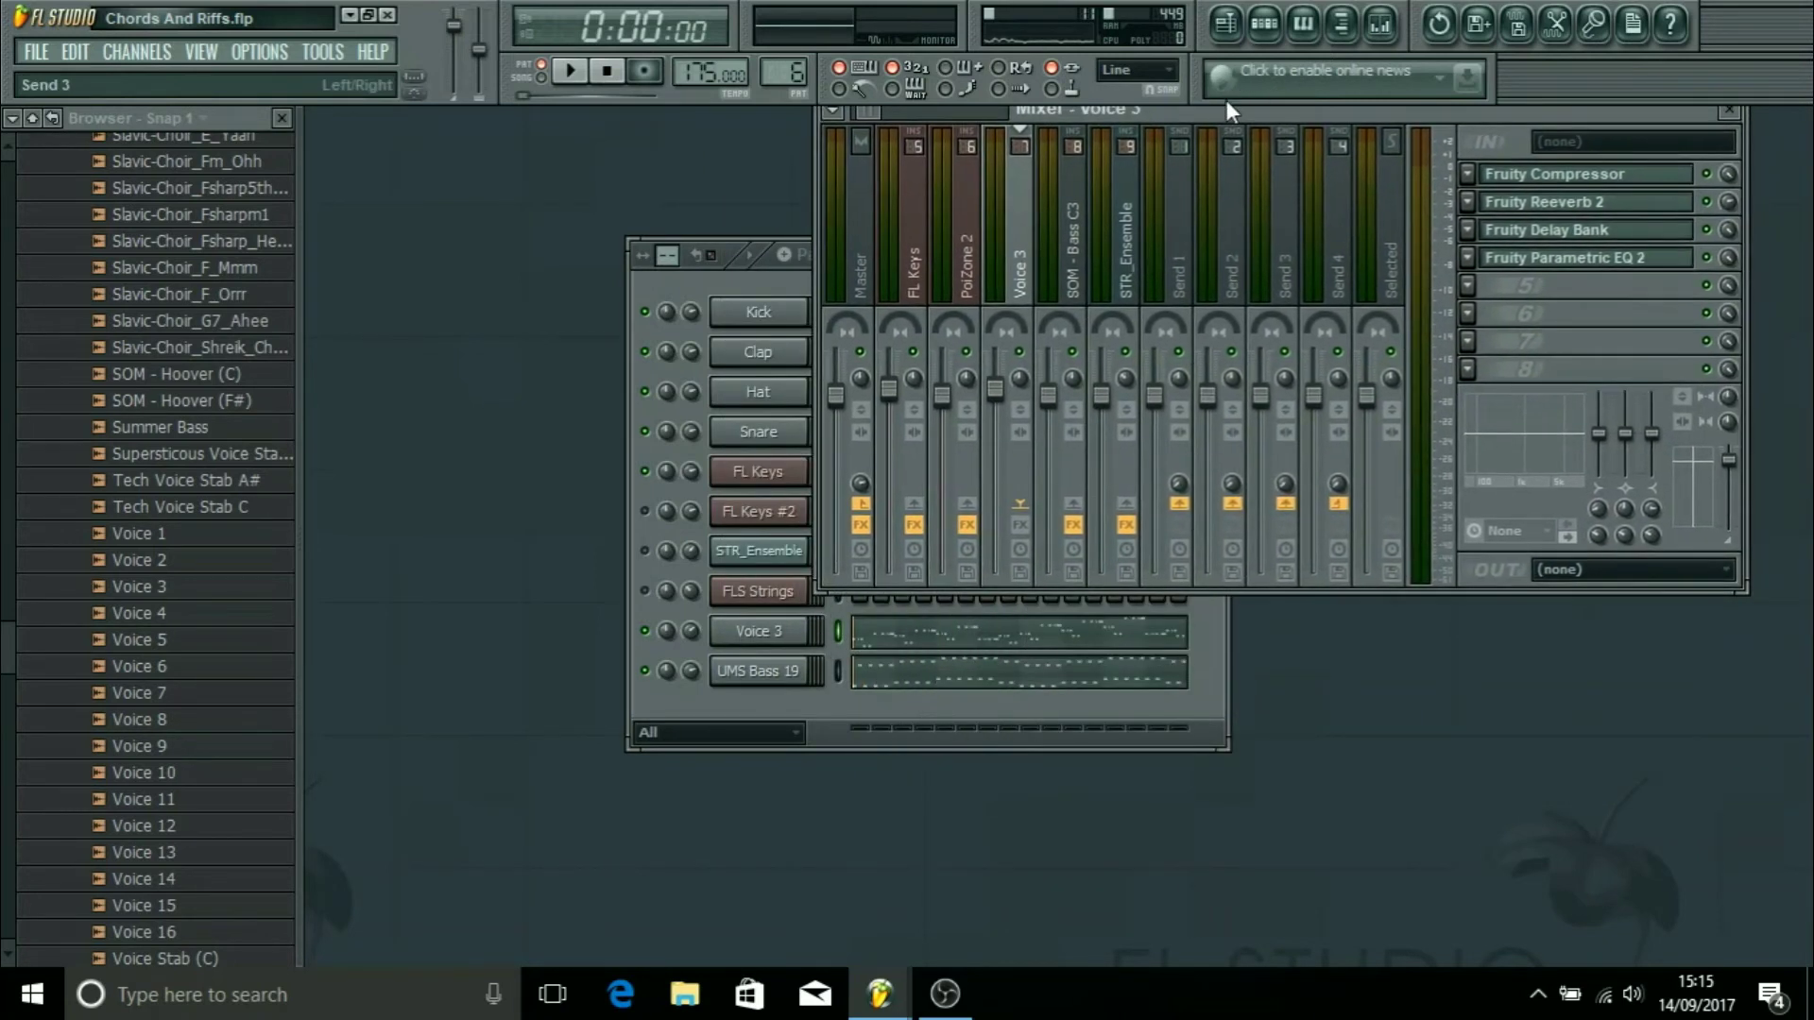
Step: Mute UMS Bass 19, play Voice 3 alone, and re-enable the effects on its mixer track
left_click(629, 681)
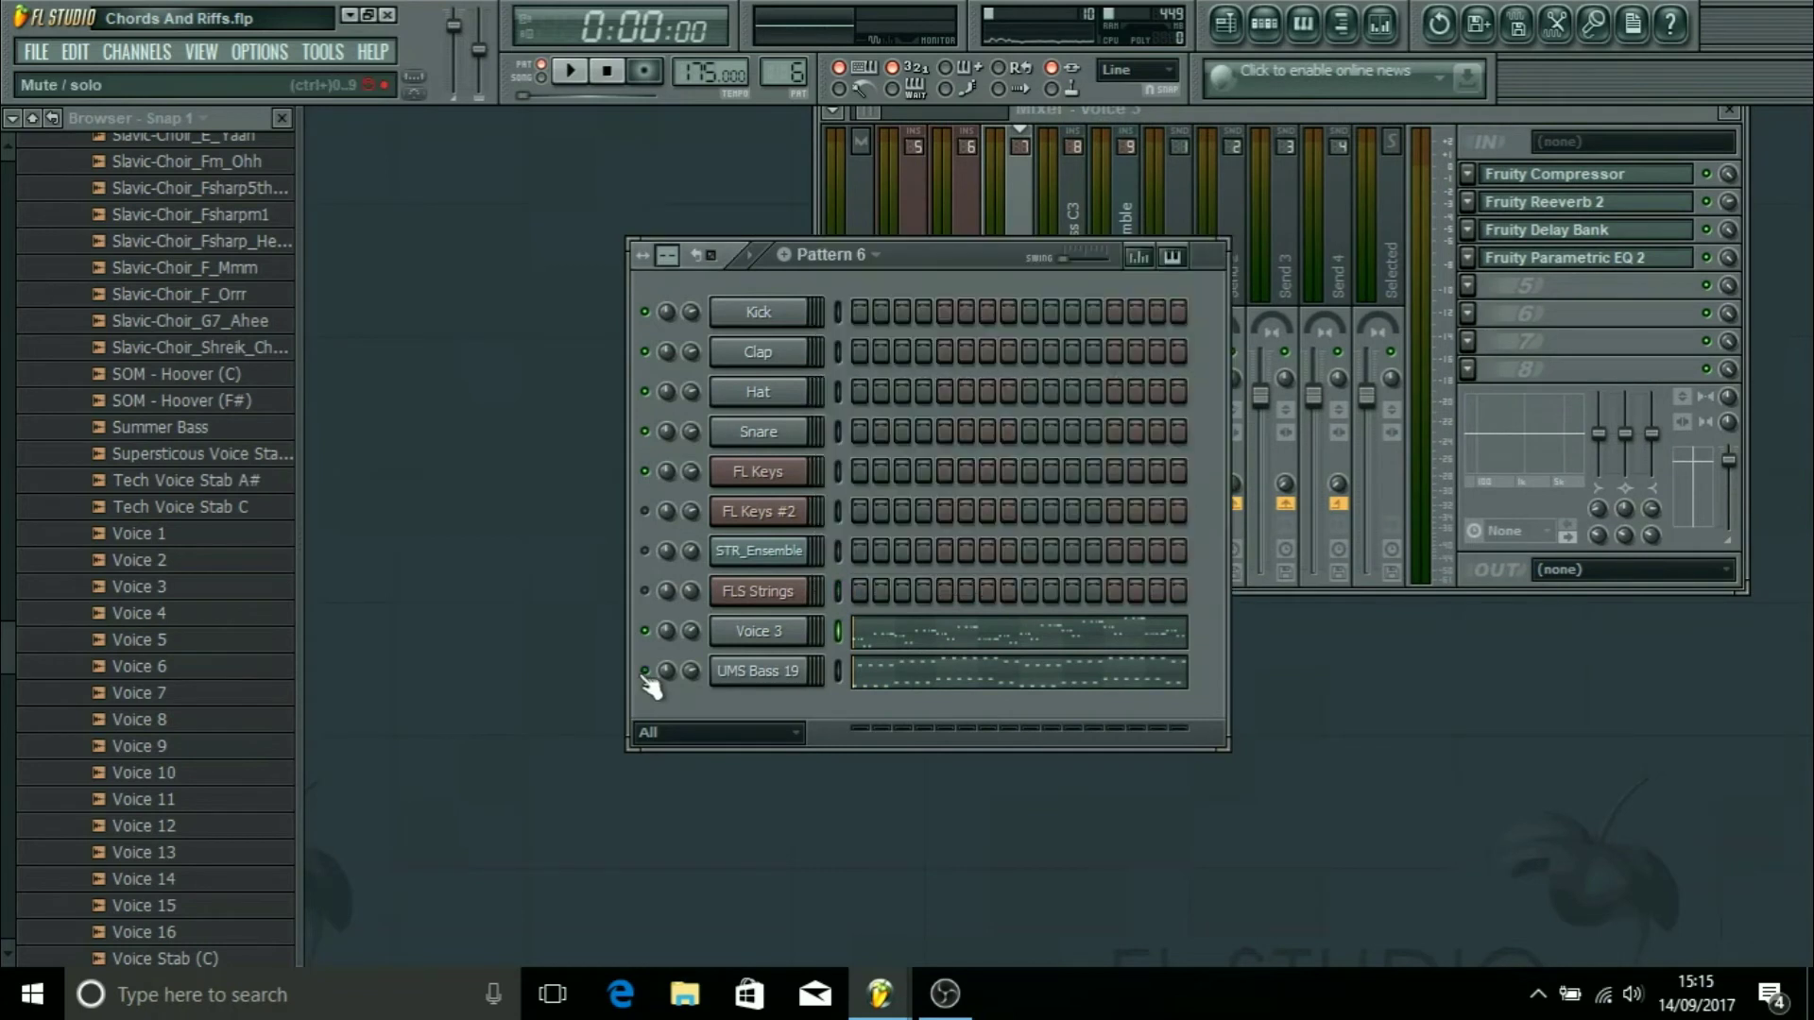
key("space")
left_click(1425, 115)
left_click_drag(1444, 110, 1430, 160)
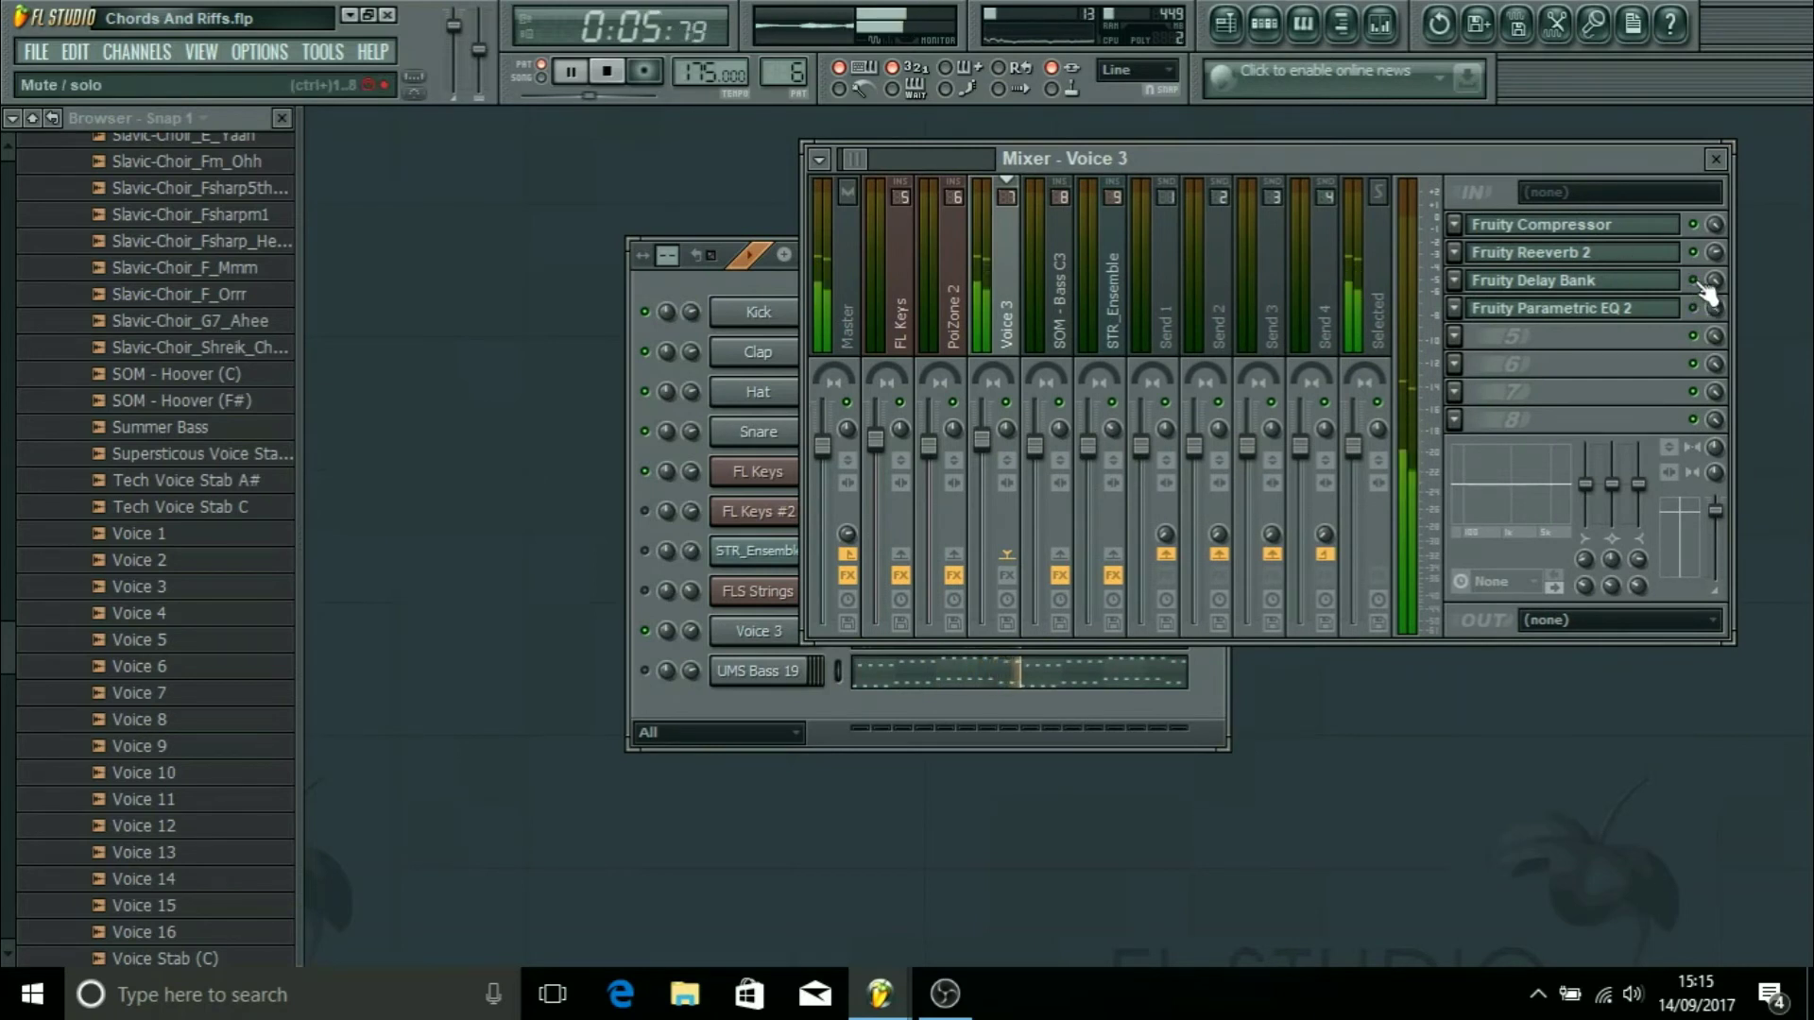
left_click(1008, 576)
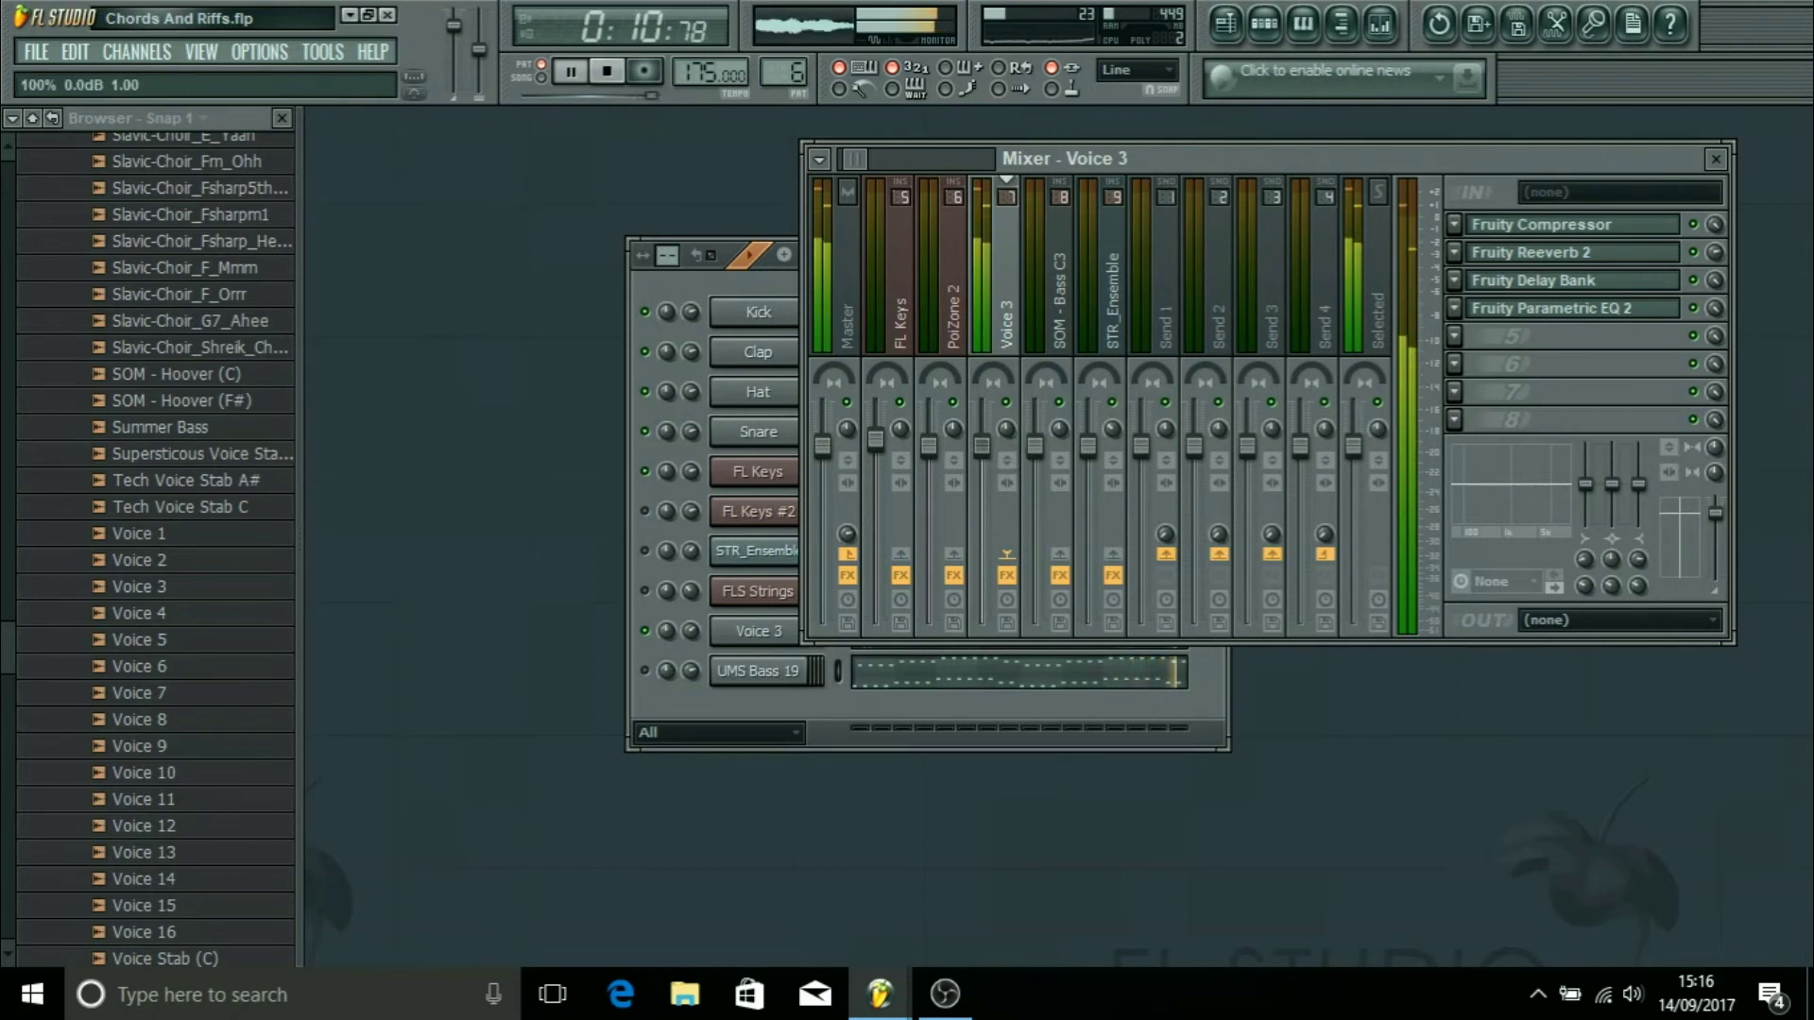
Step: Lower the Voice 3 mixer track's volume slightly, unmute UMS Bass 19, and close the mixer and stop playback
left_click_drag(982, 444, 992, 461)
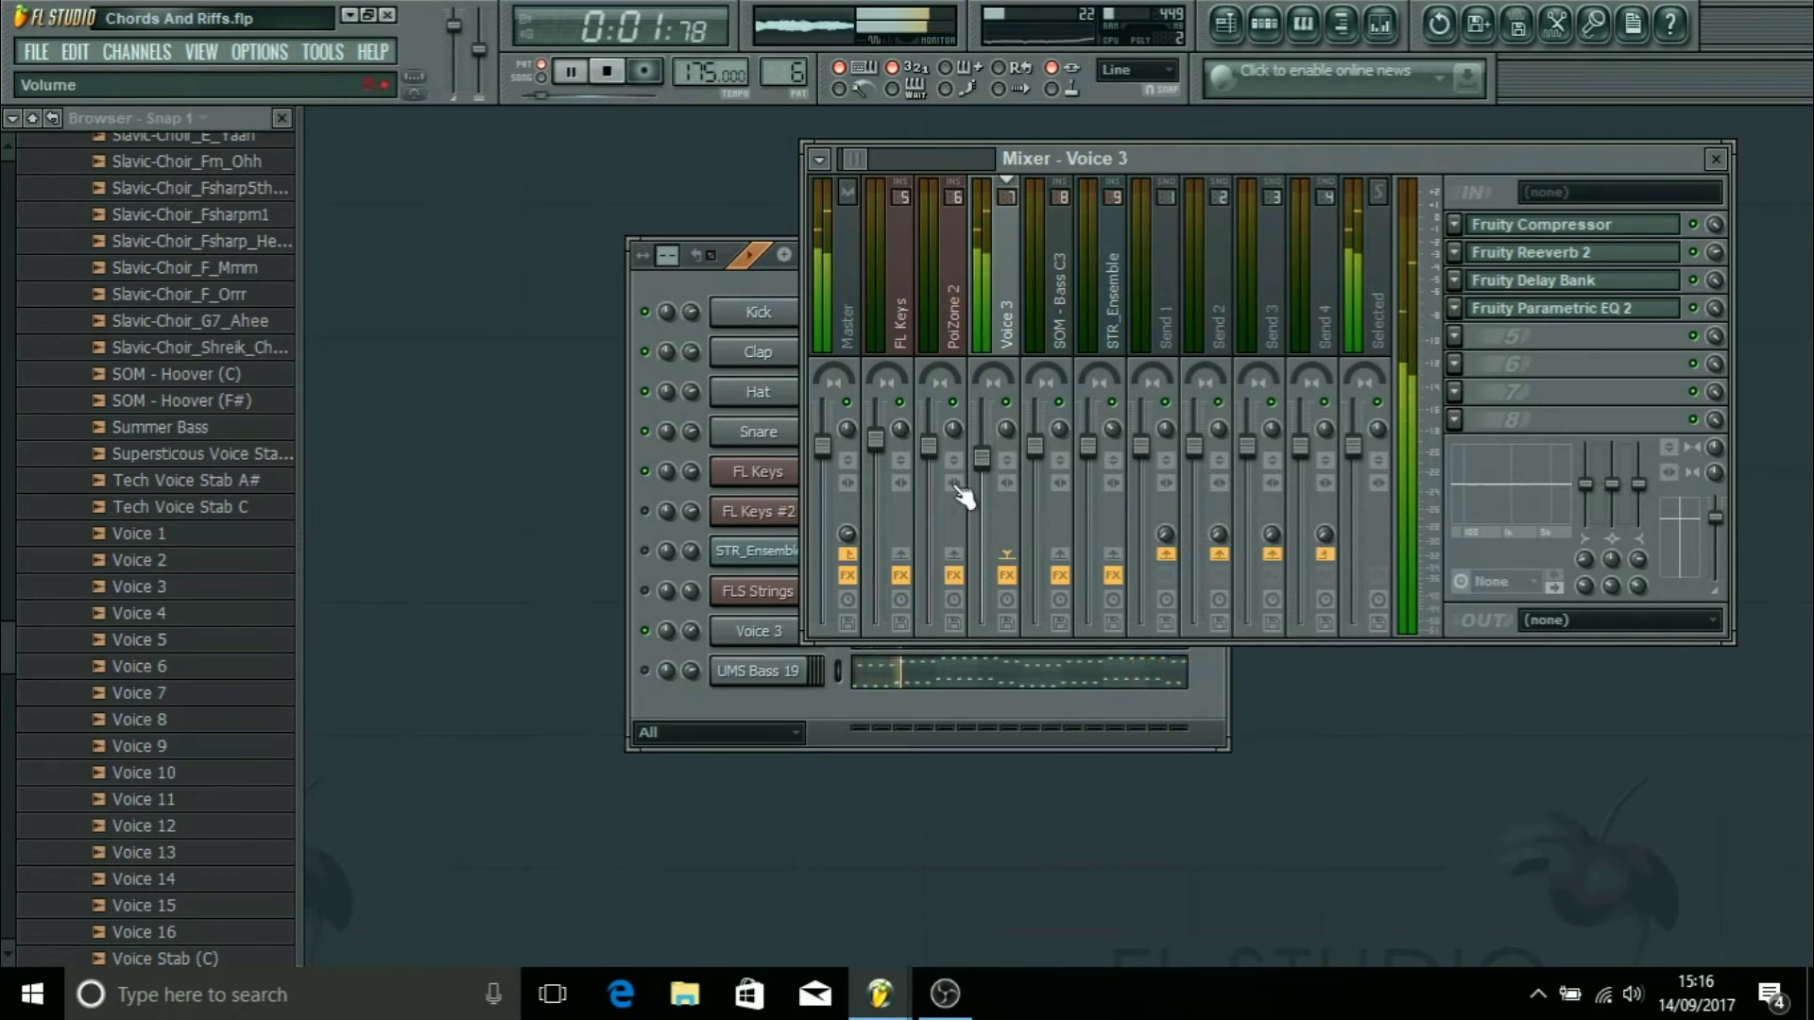
left_click(652, 685)
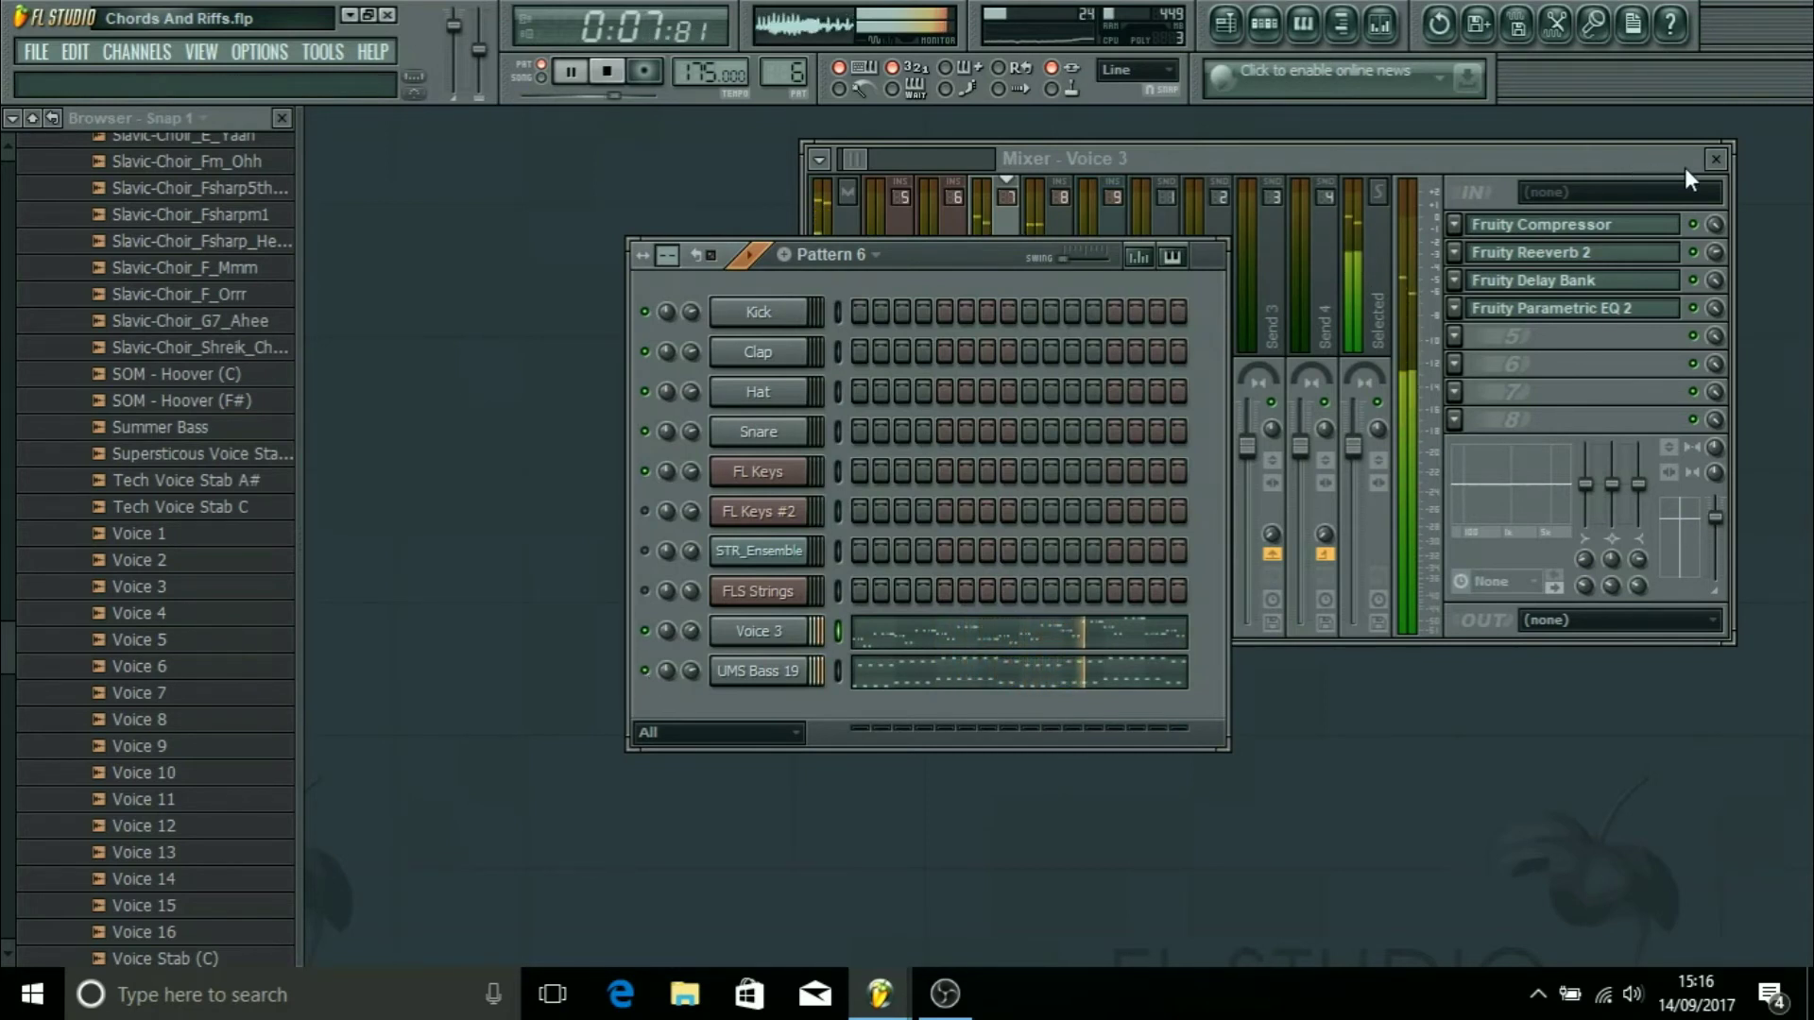
left_click(1716, 159)
key("space")
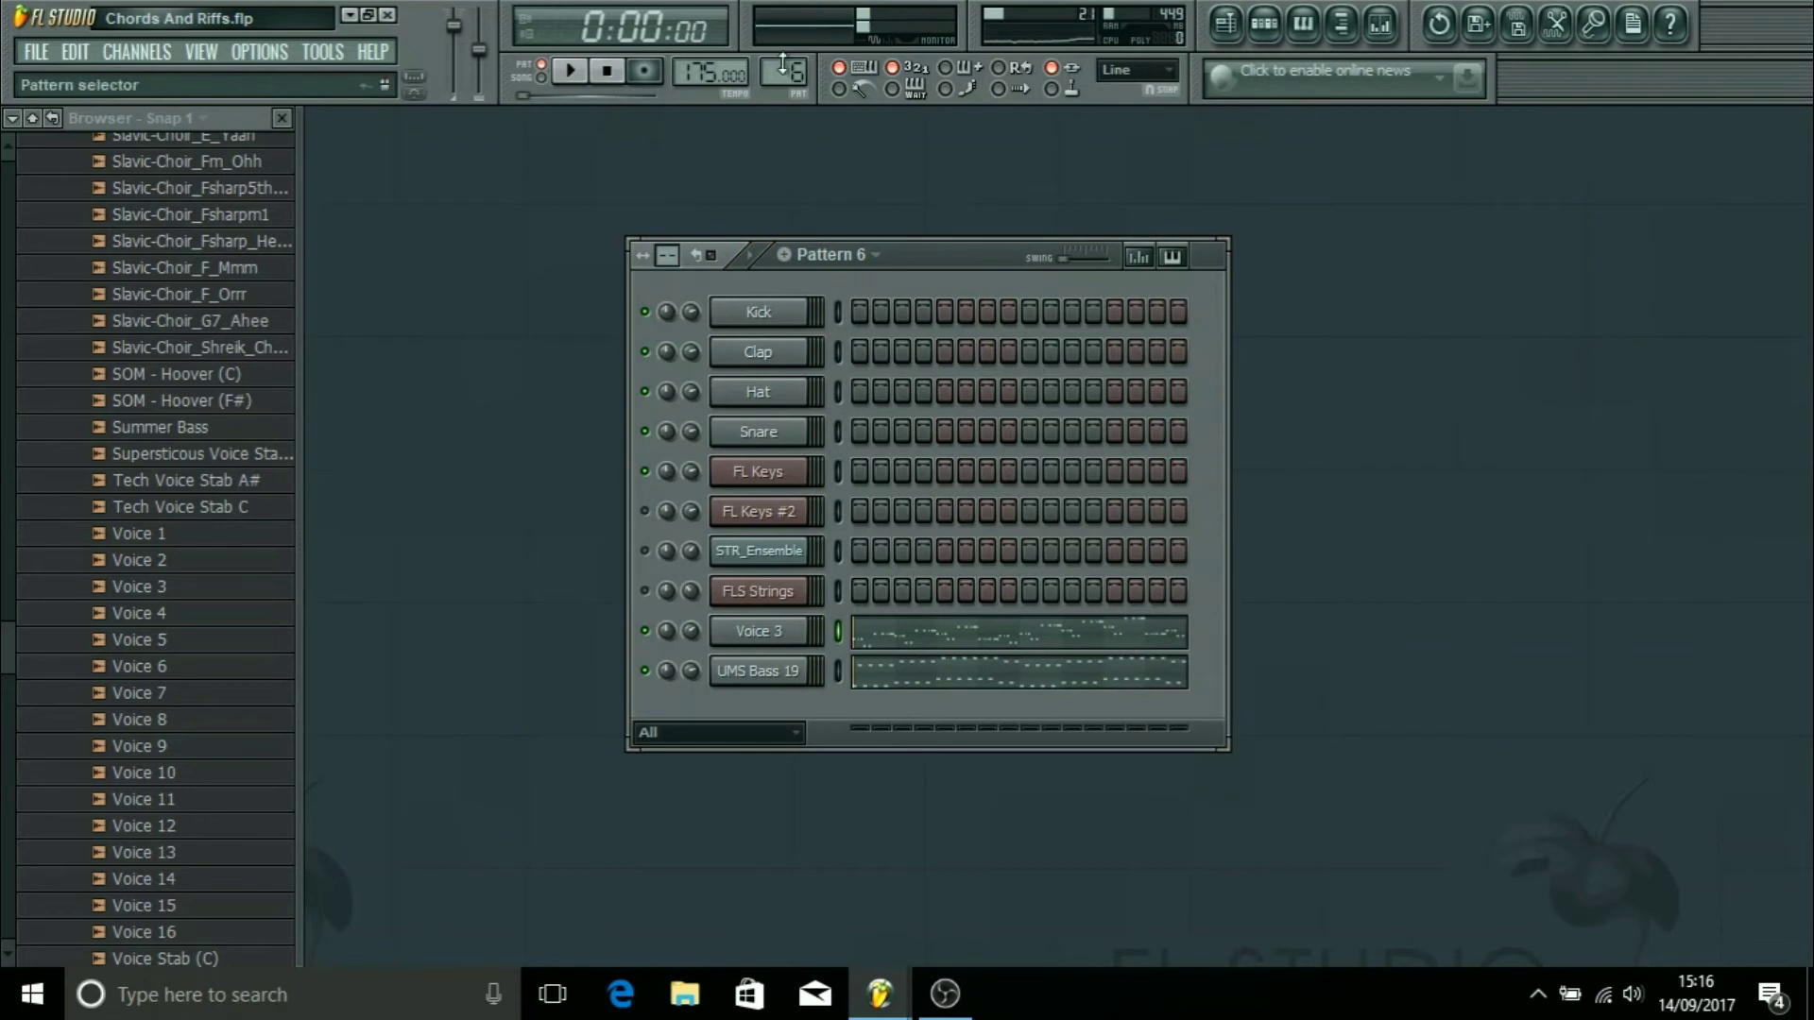
Step: Switch to Pattern 4 with only FL Keys #2 unmuted and audition the notes in its piano roll
key("KP_Subtract")
key("KP_Subtract")
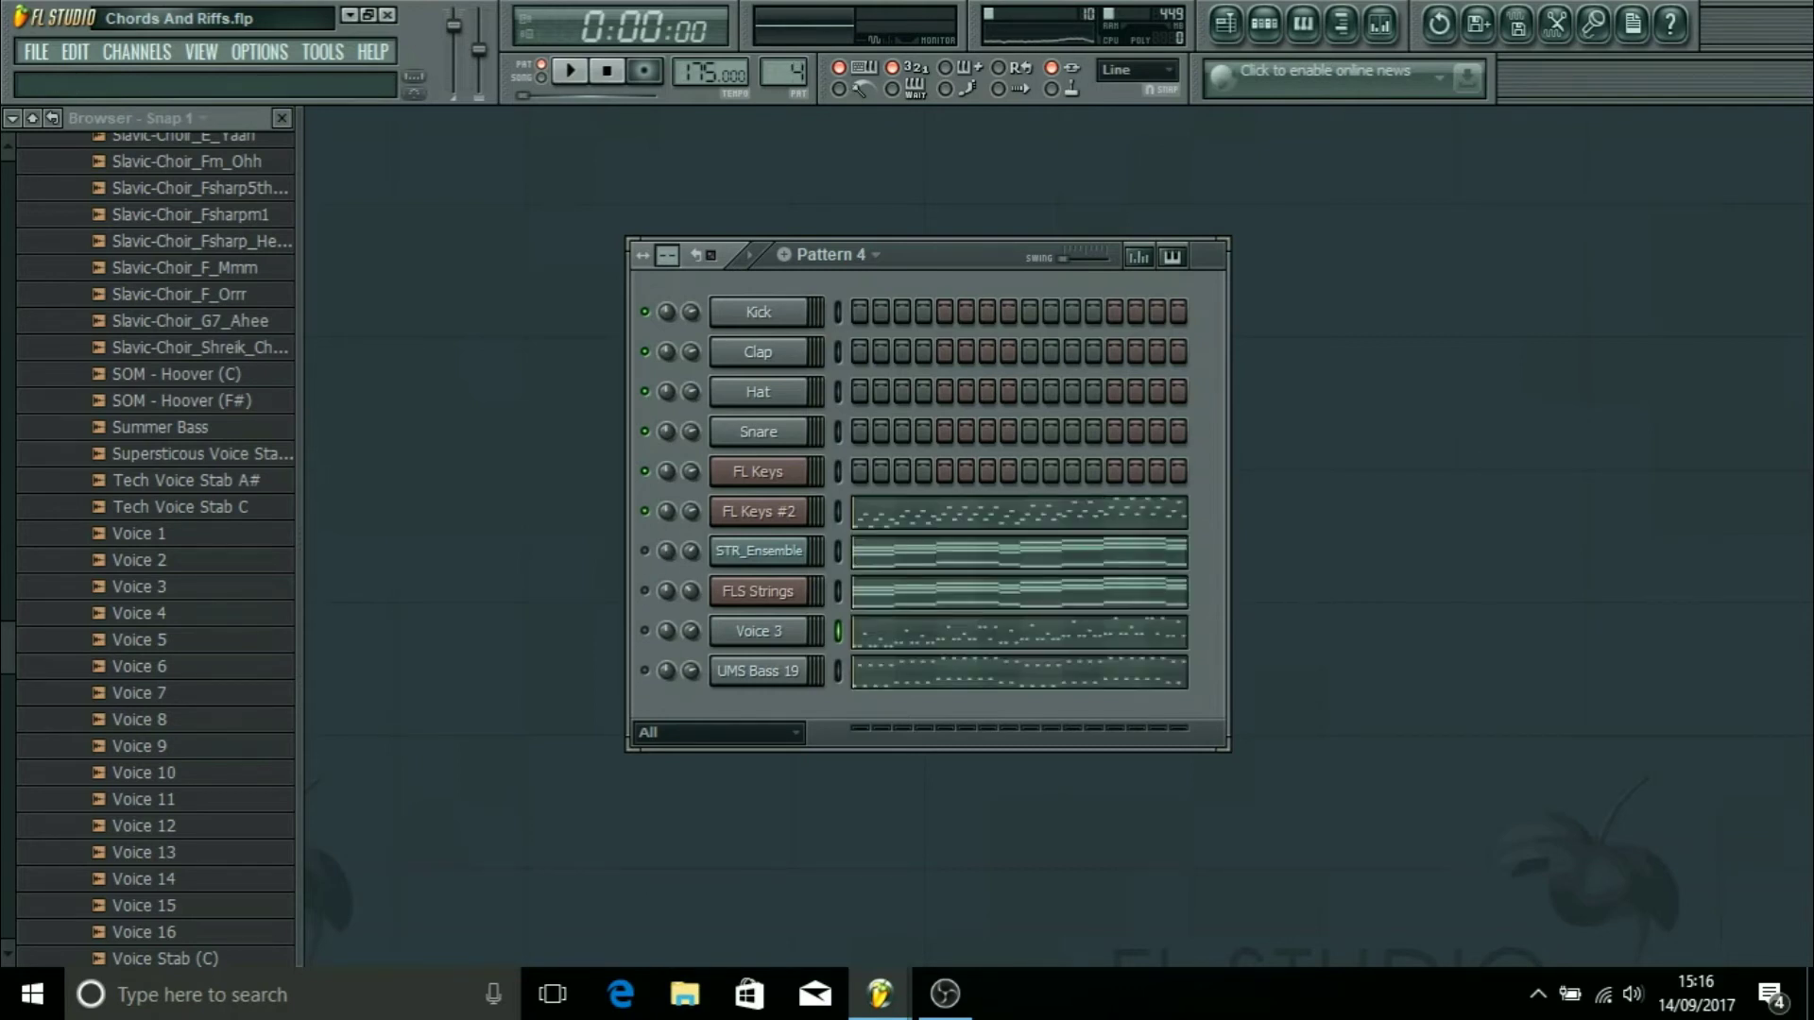
left_click(894, 514)
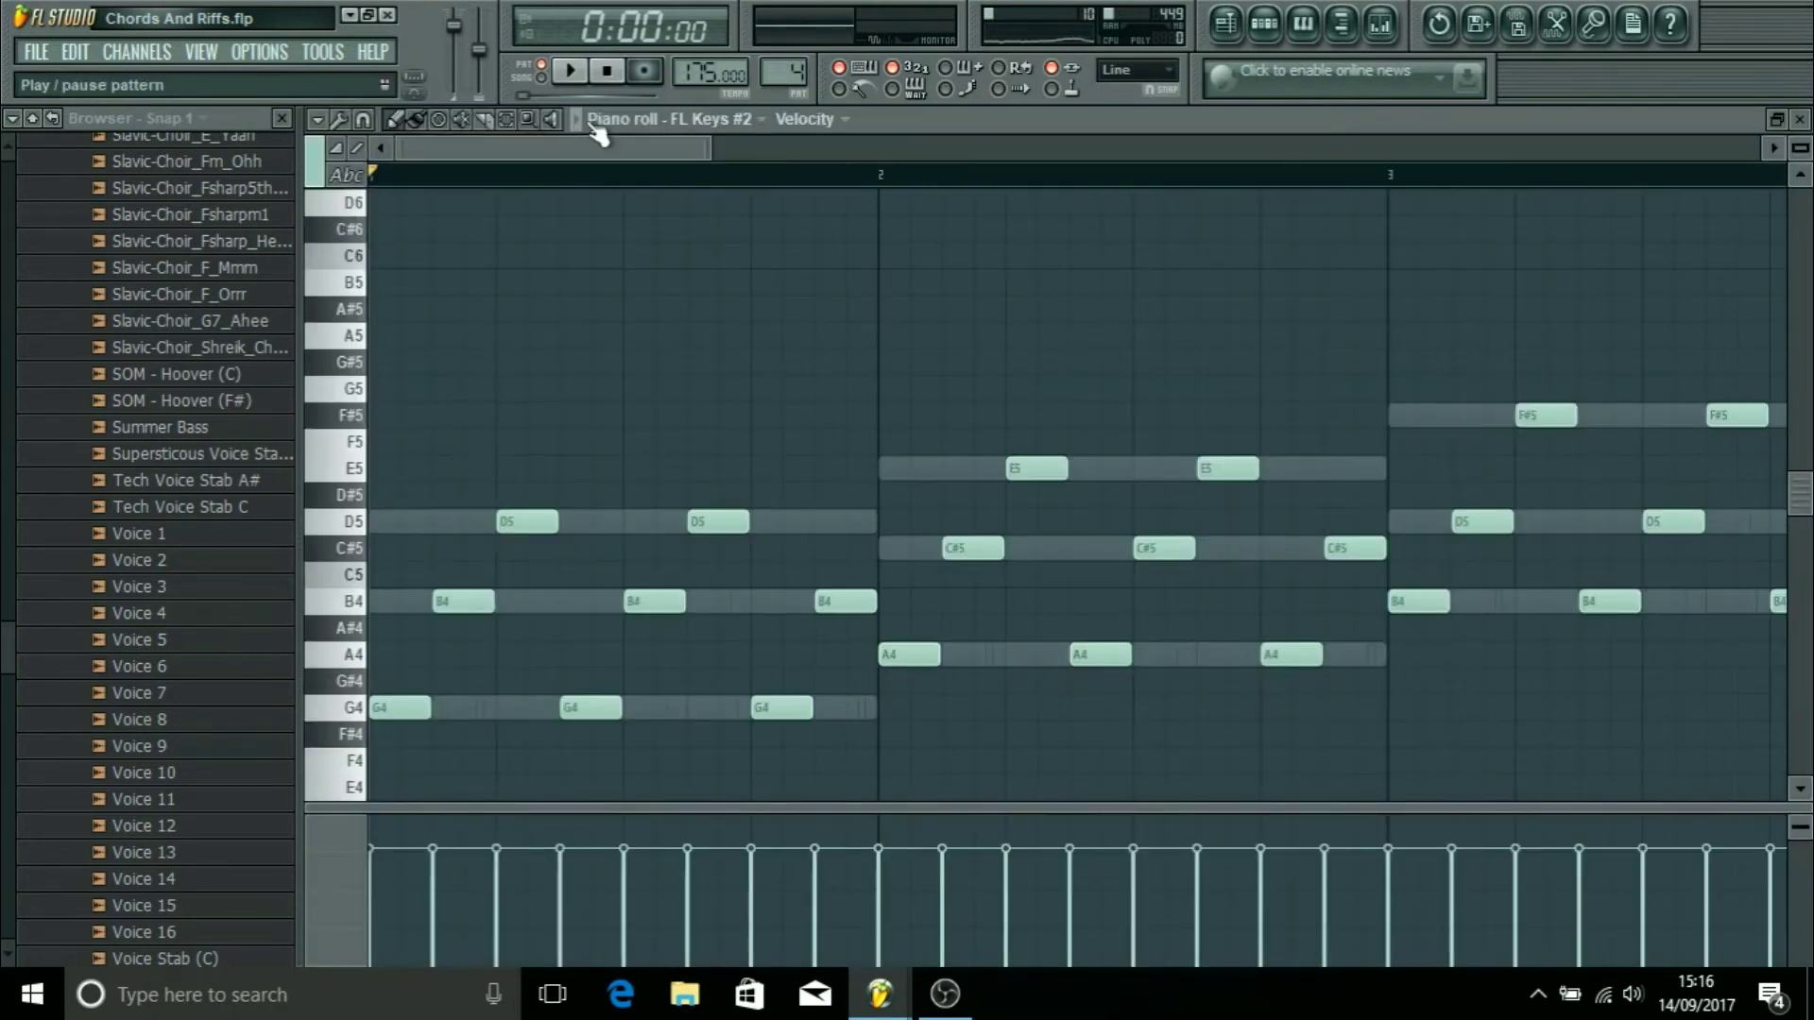
key("space")
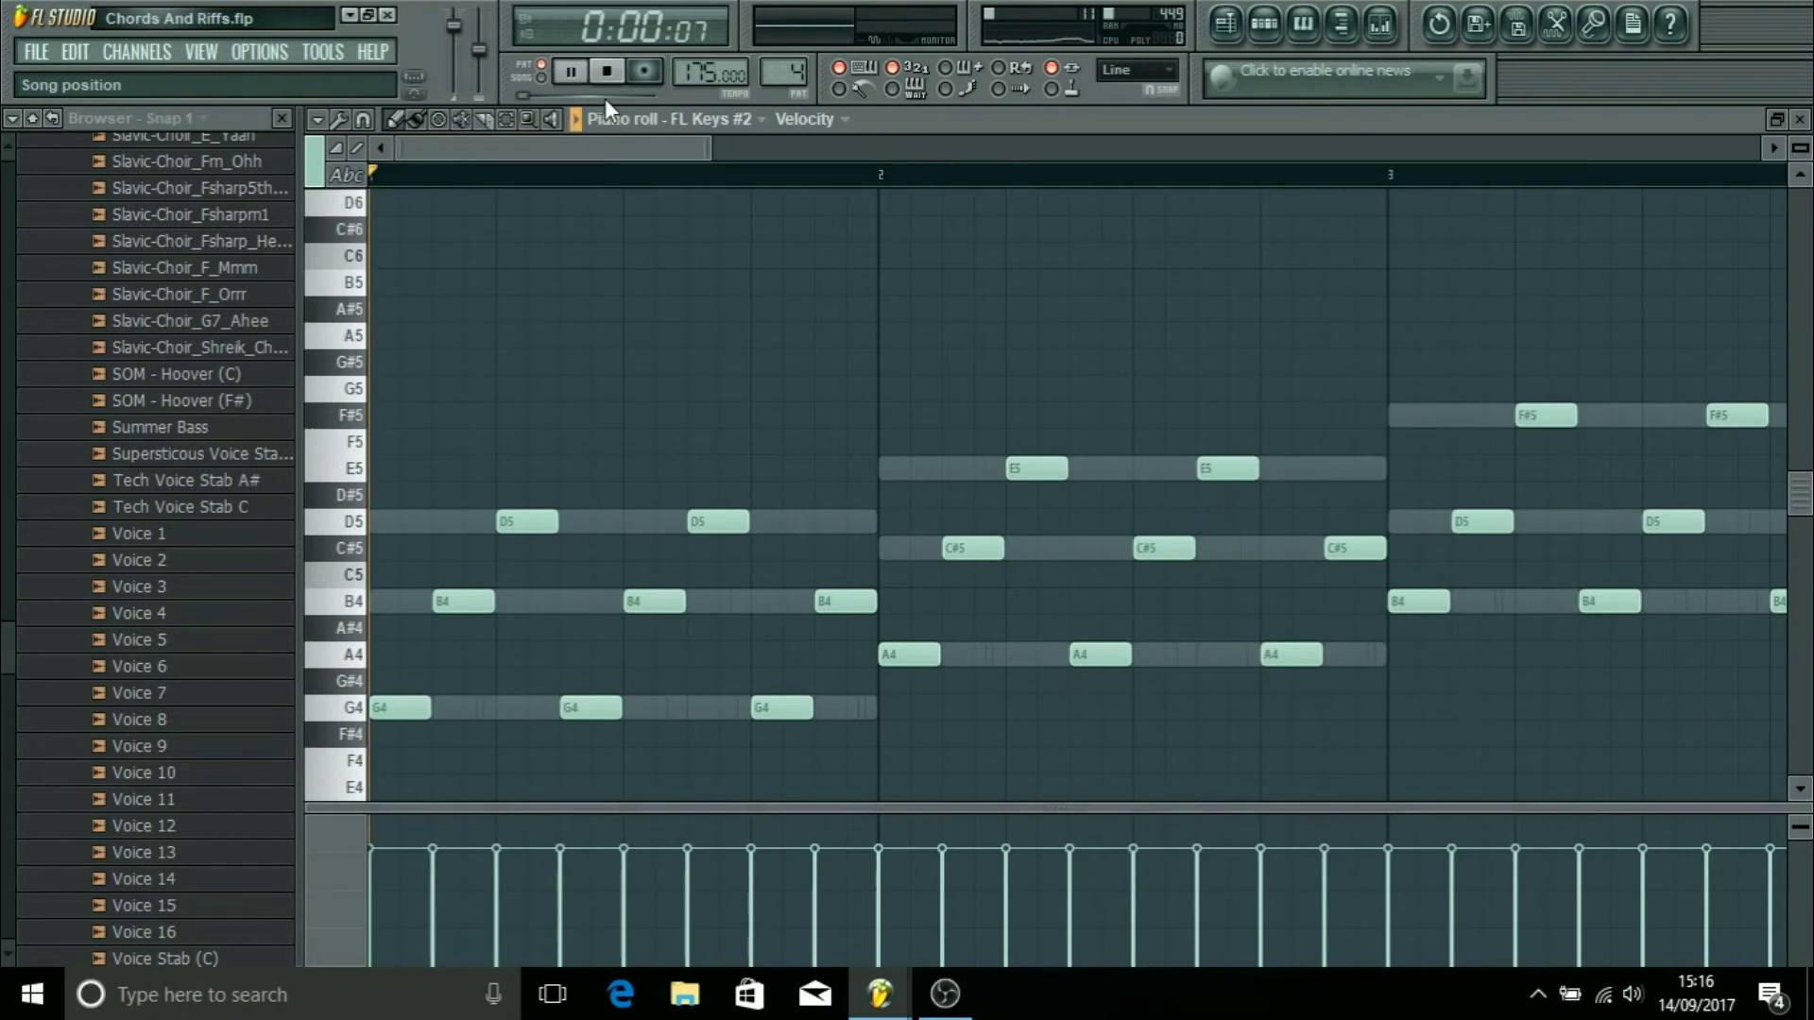
left_click(1801, 121)
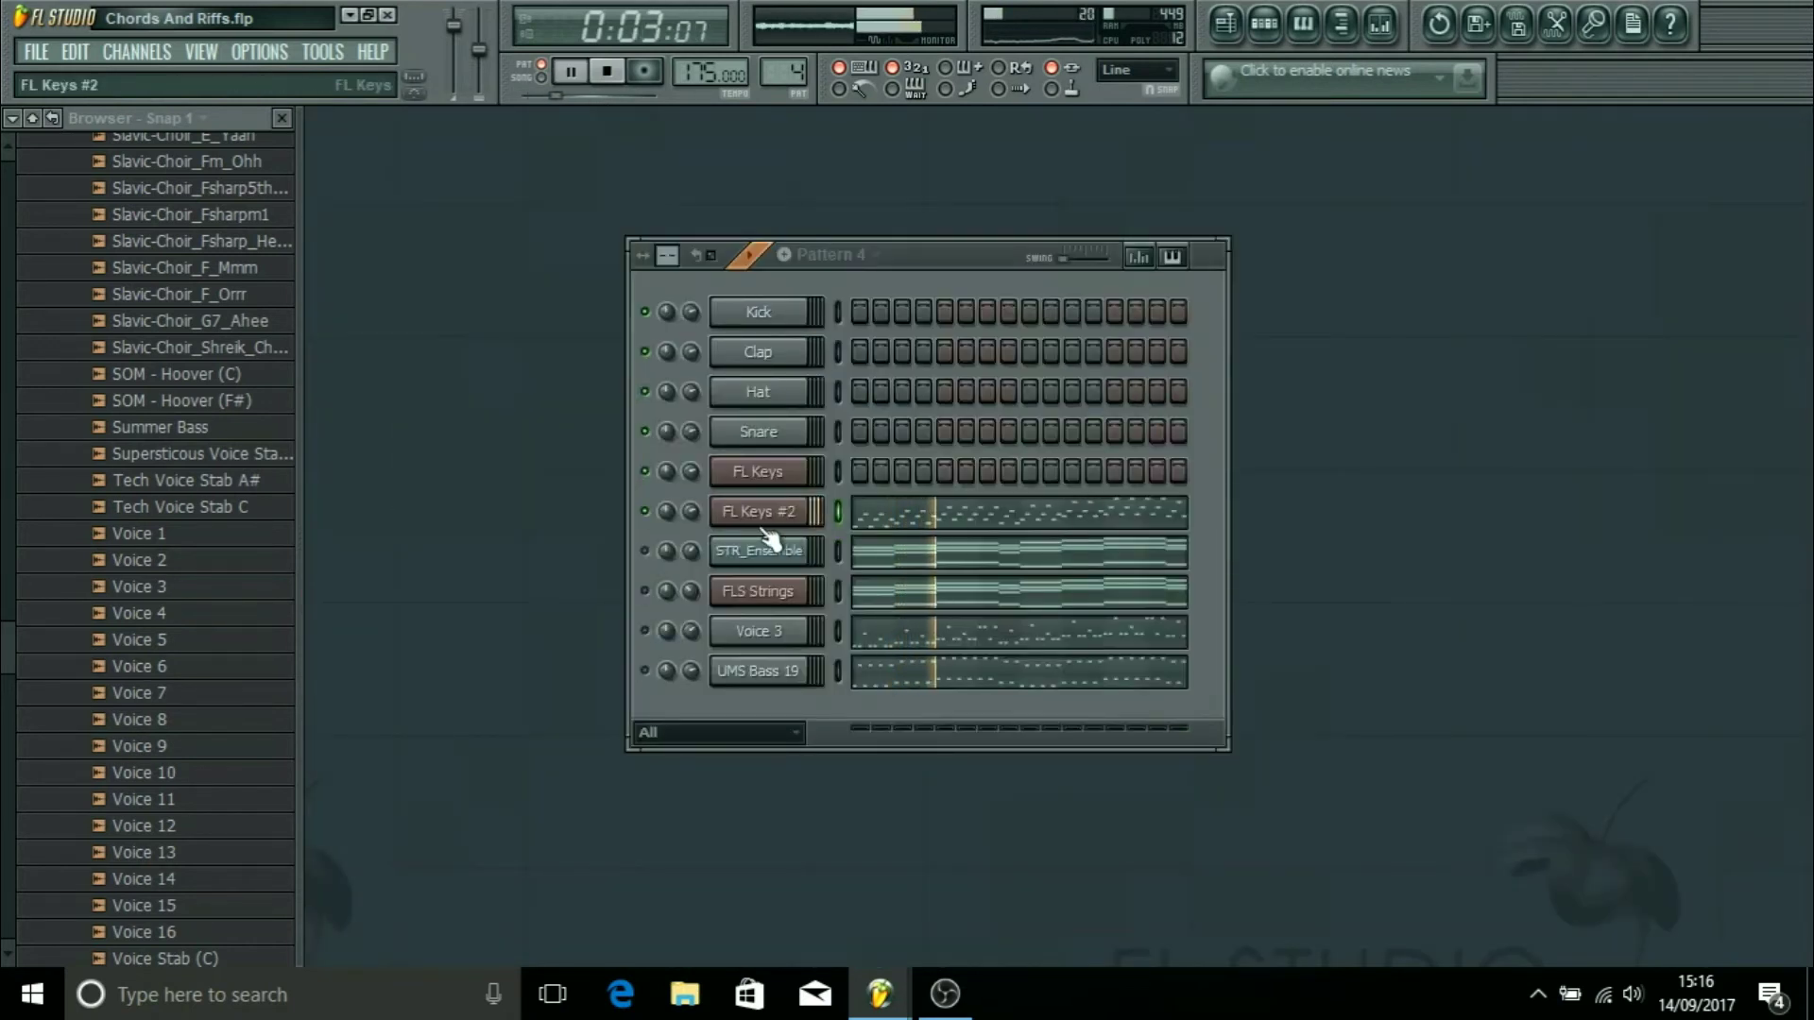
key("space")
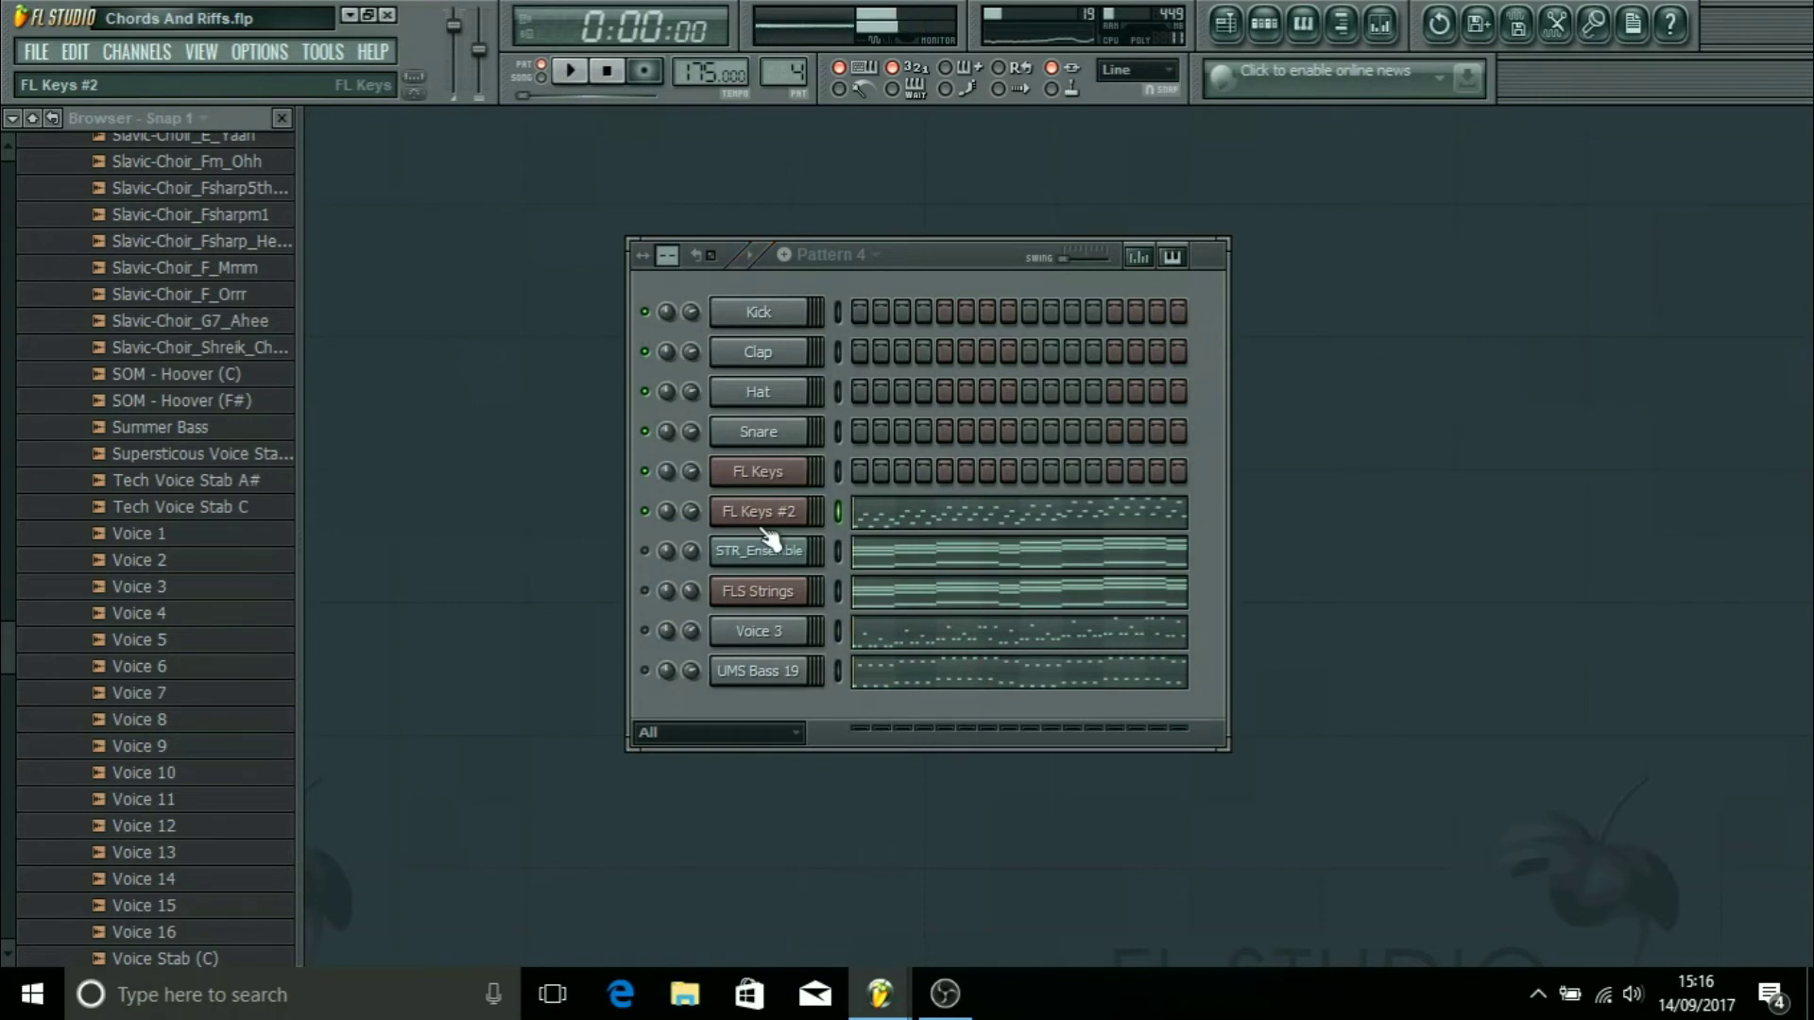
Step: Open the FL Keys #2 plugin window and turn off all effects on the FL Keys mixer track
left_click(782, 513)
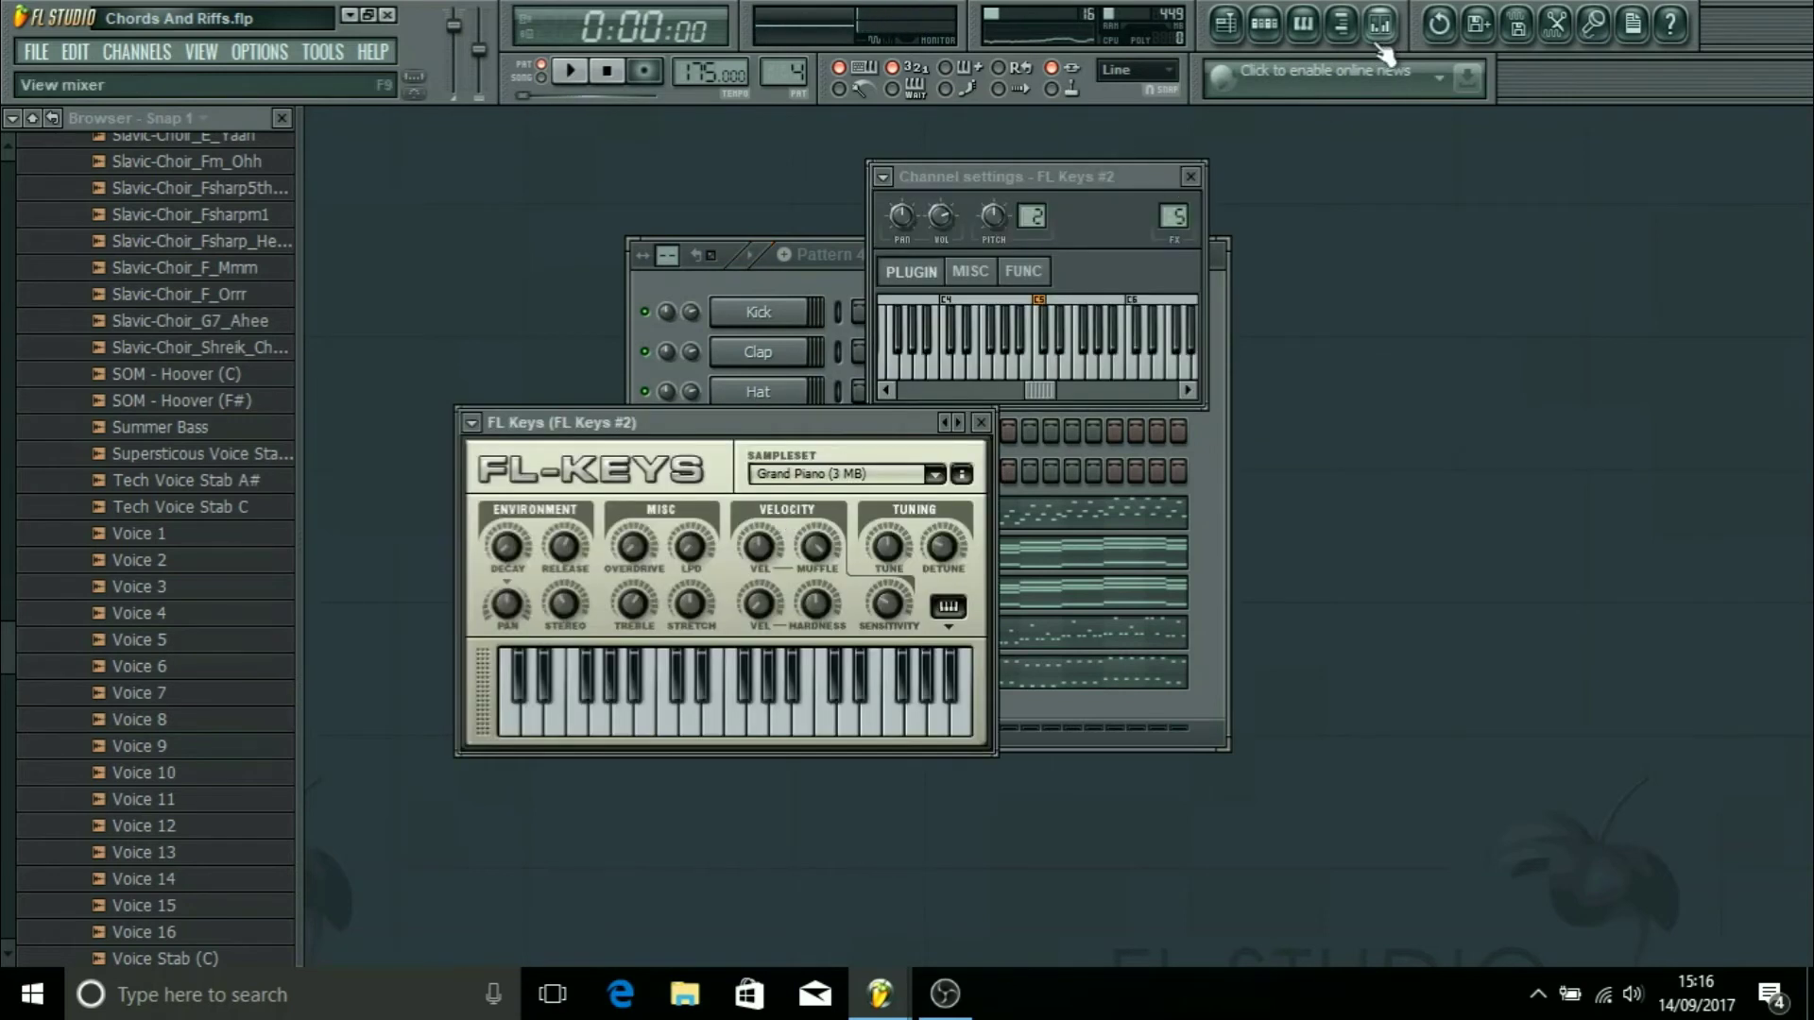
left_click(768, 291)
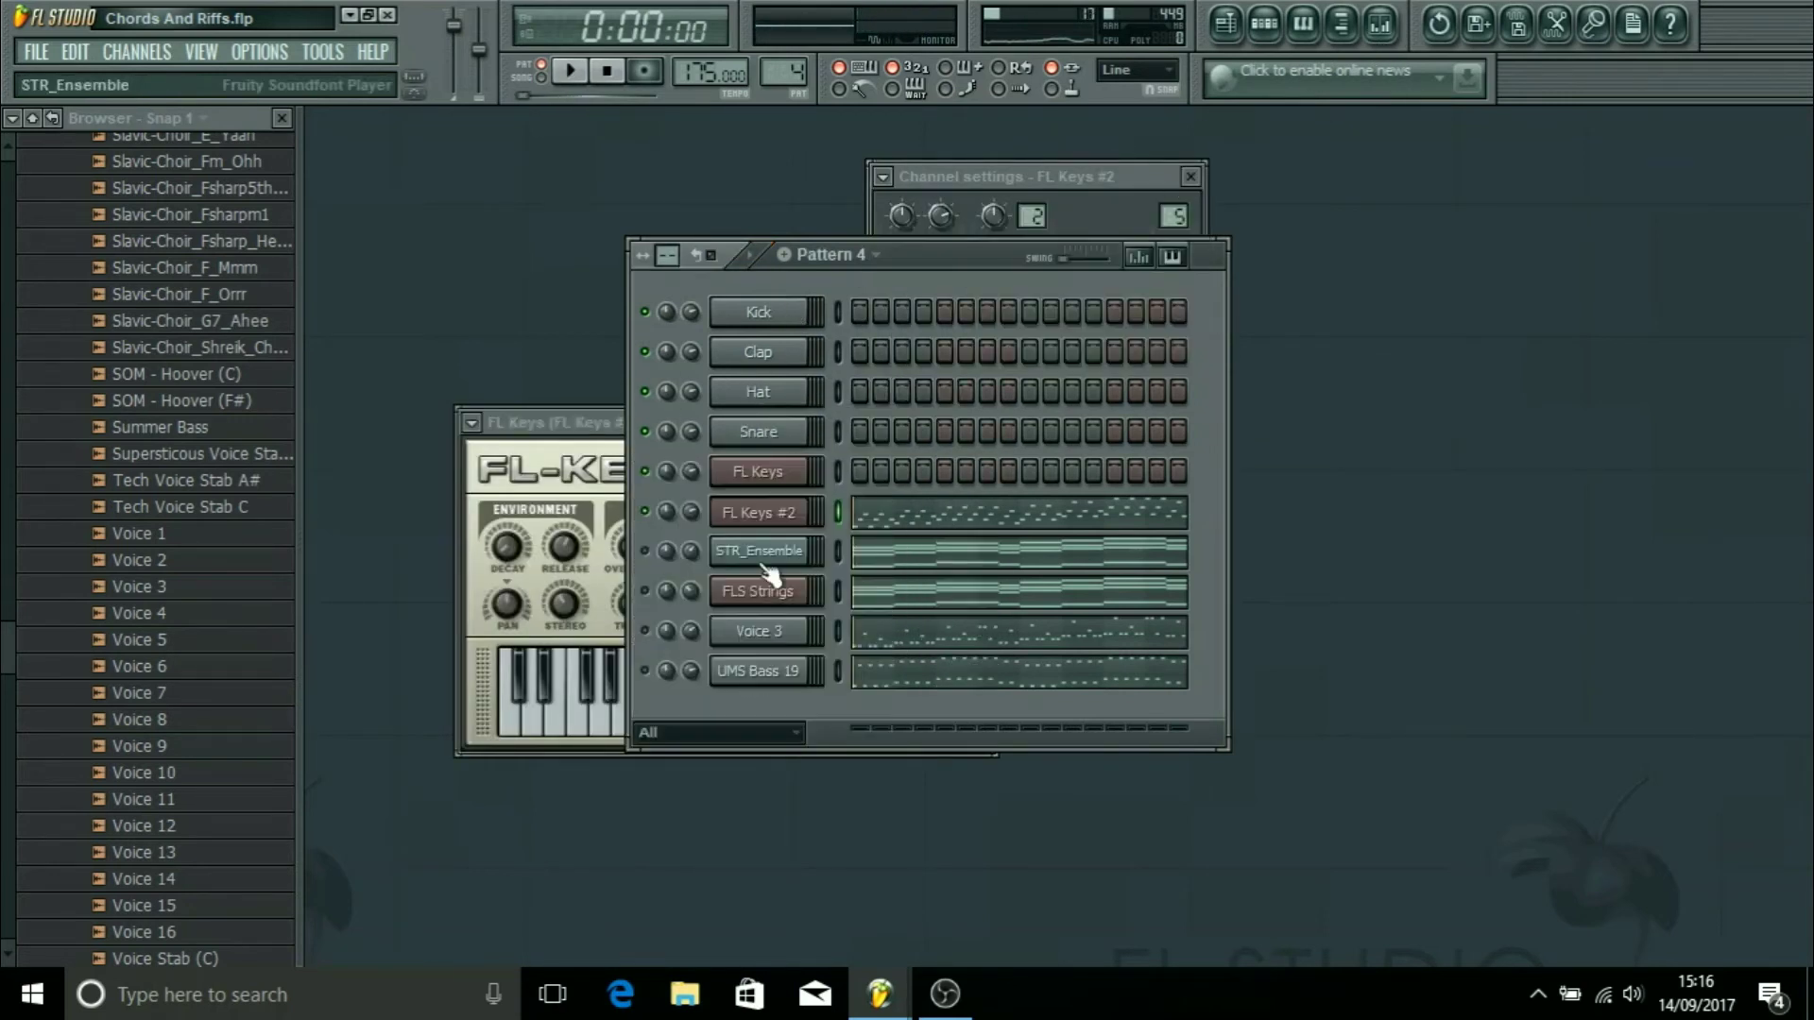
left_click(748, 517)
left_click_drag(716, 439, 731, 338)
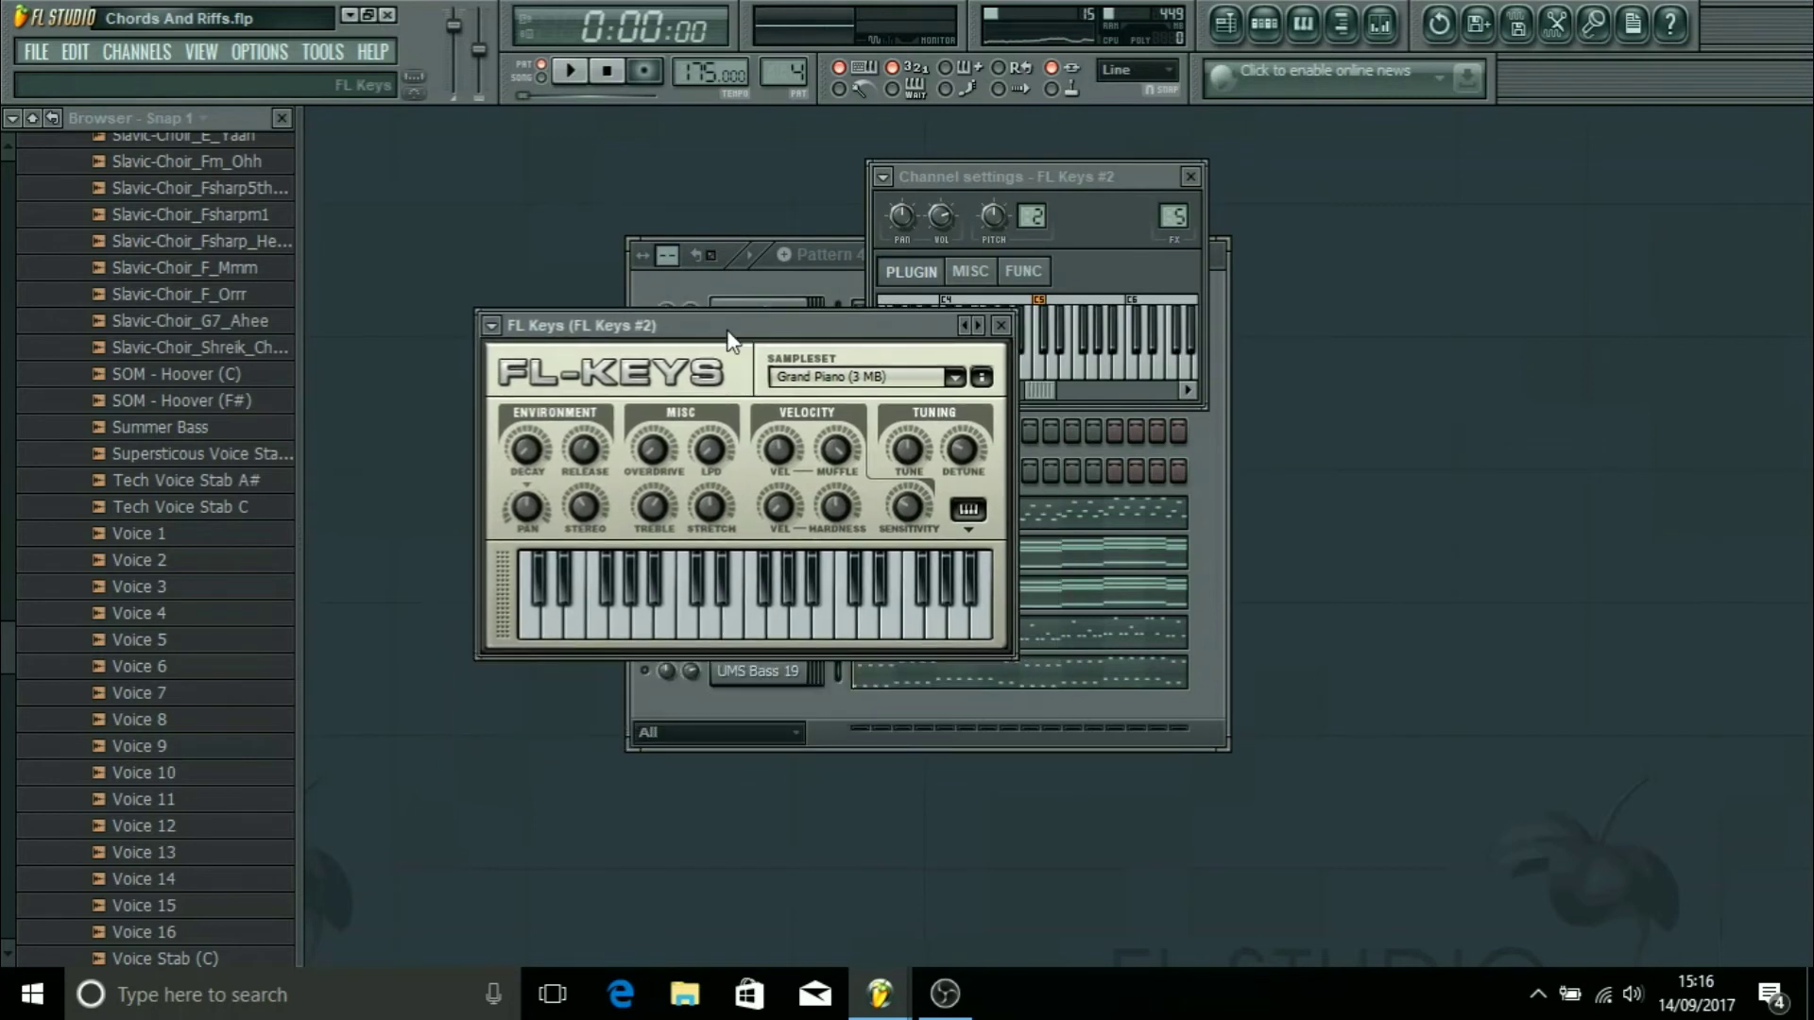
left_click(749, 284)
left_click(773, 508)
left_click(1387, 32)
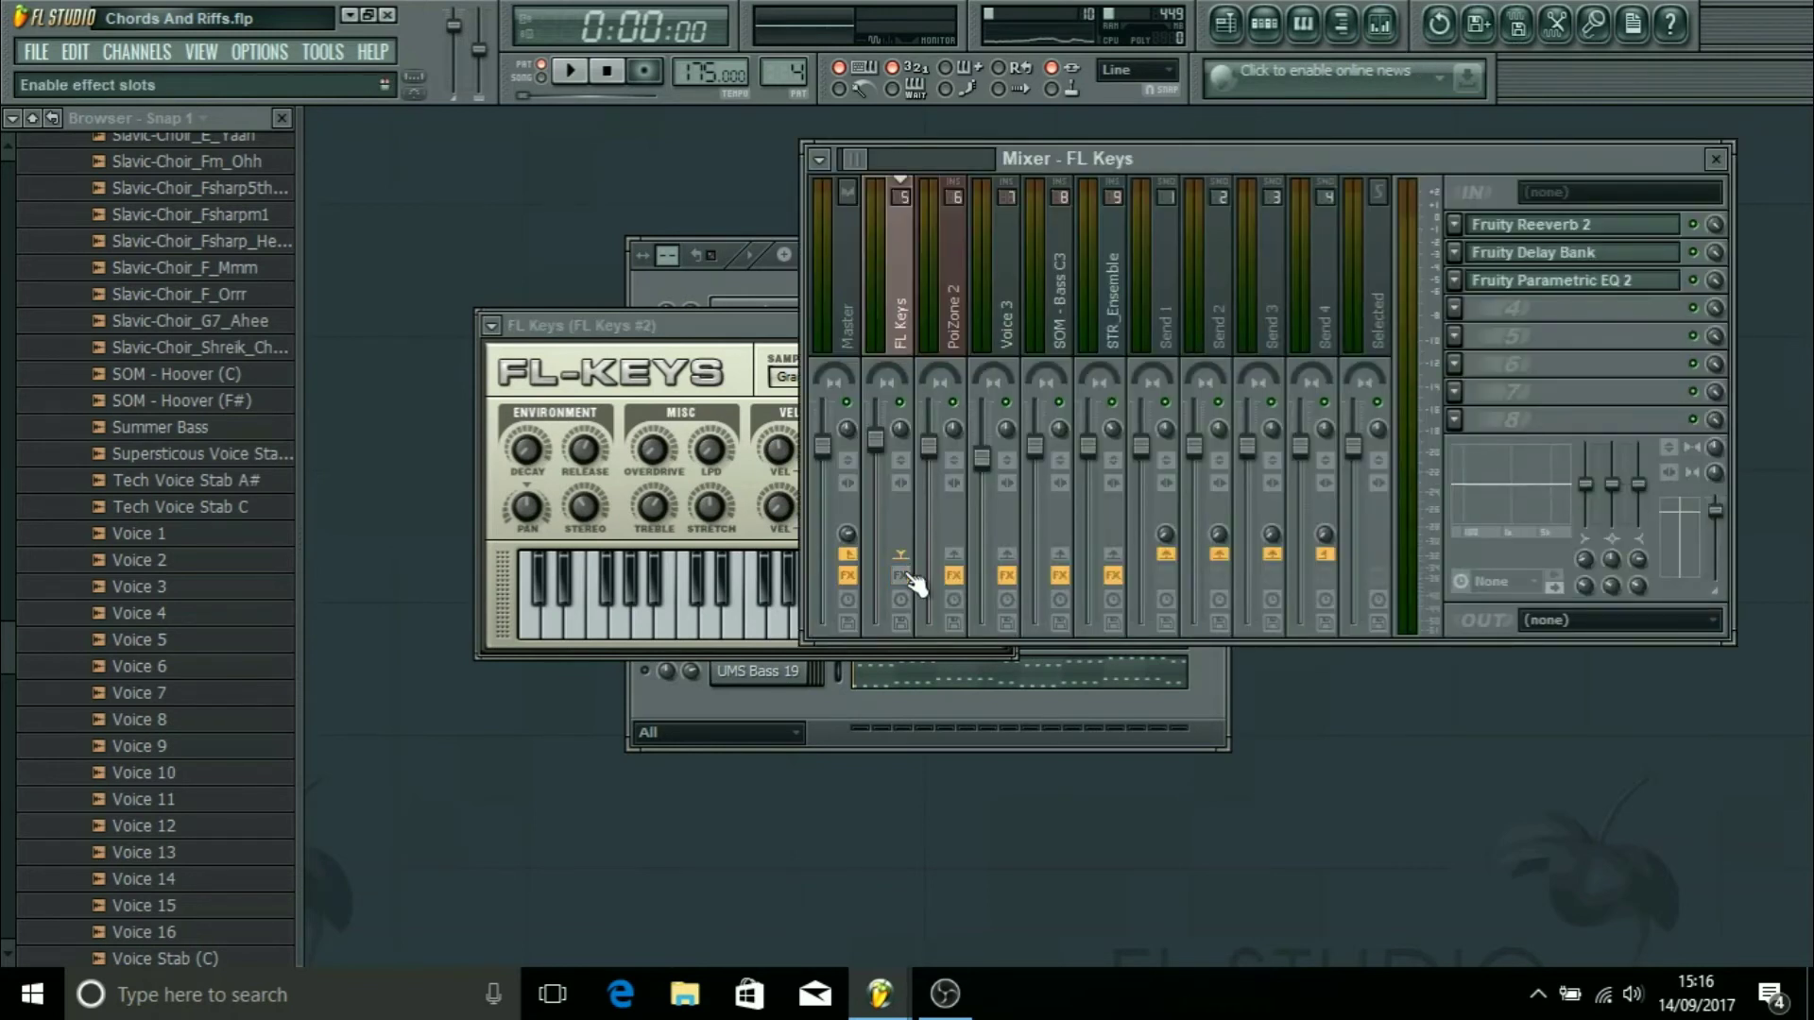
Step: Audition FL Keys #2 dry and with Fruity Reeverb 2, Fruity Delay Bank and Fruity Parametric EQ 2 switched back on
key("space")
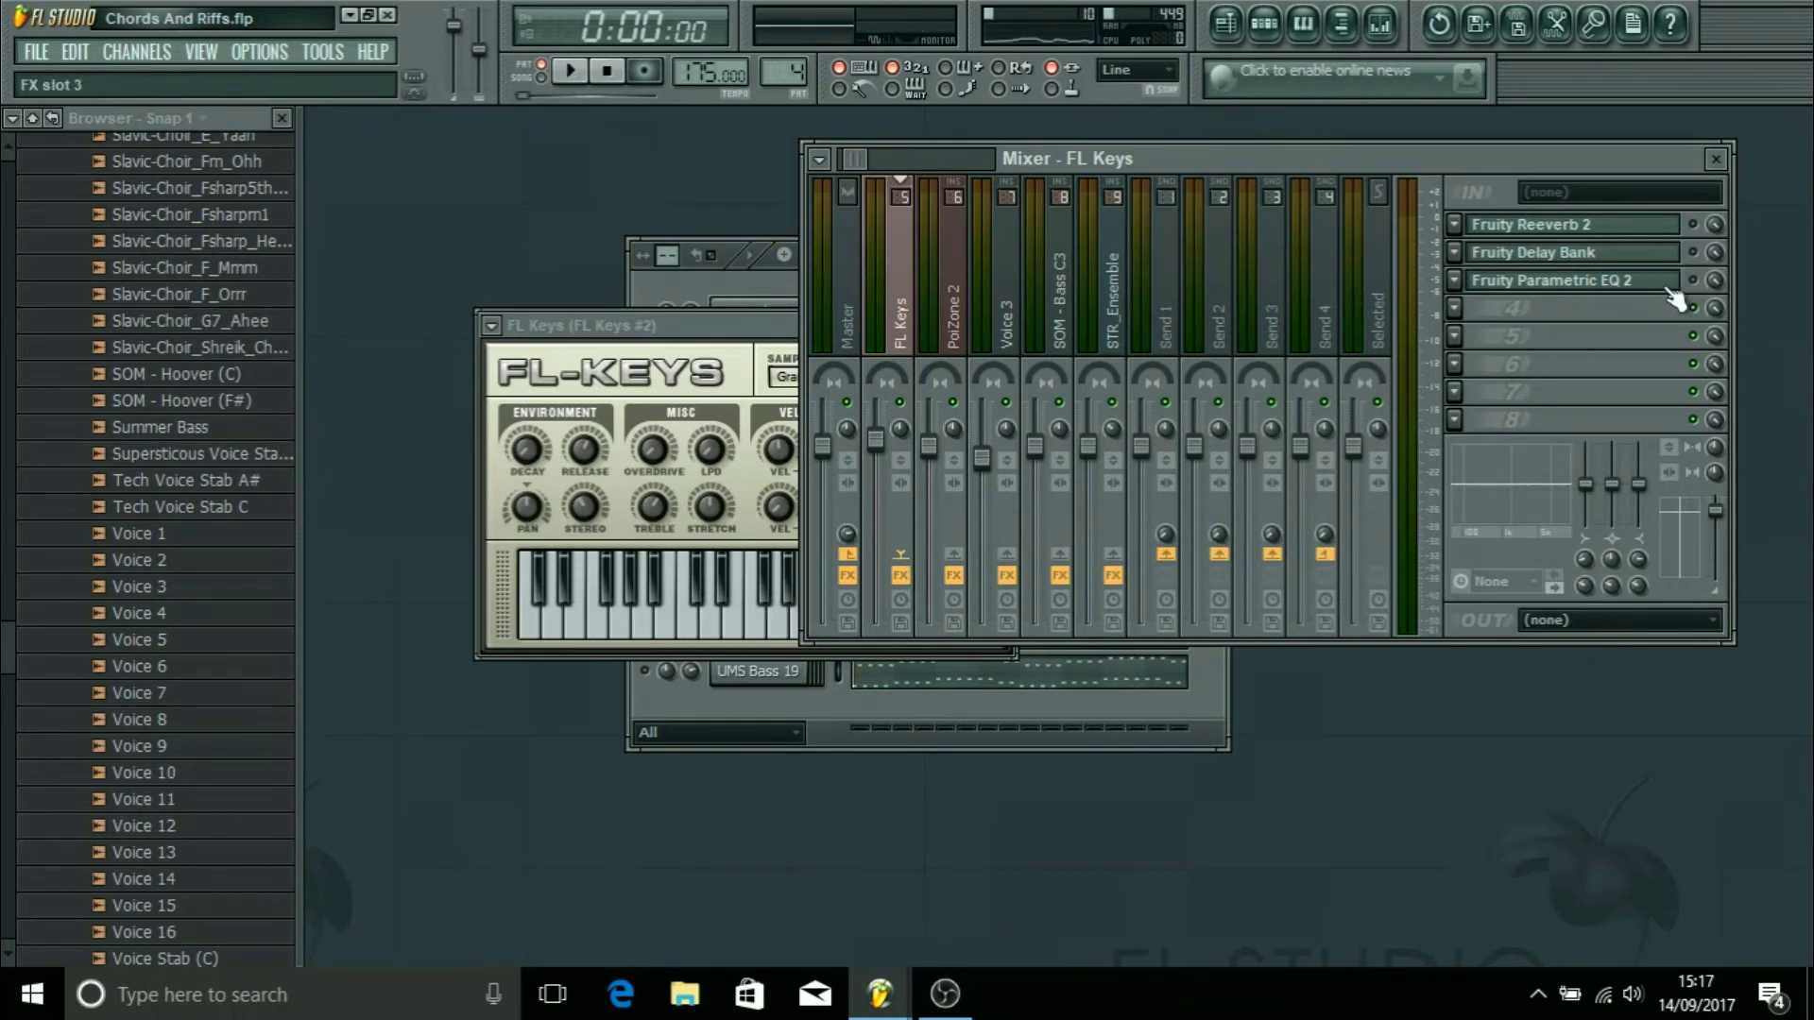
key("space")
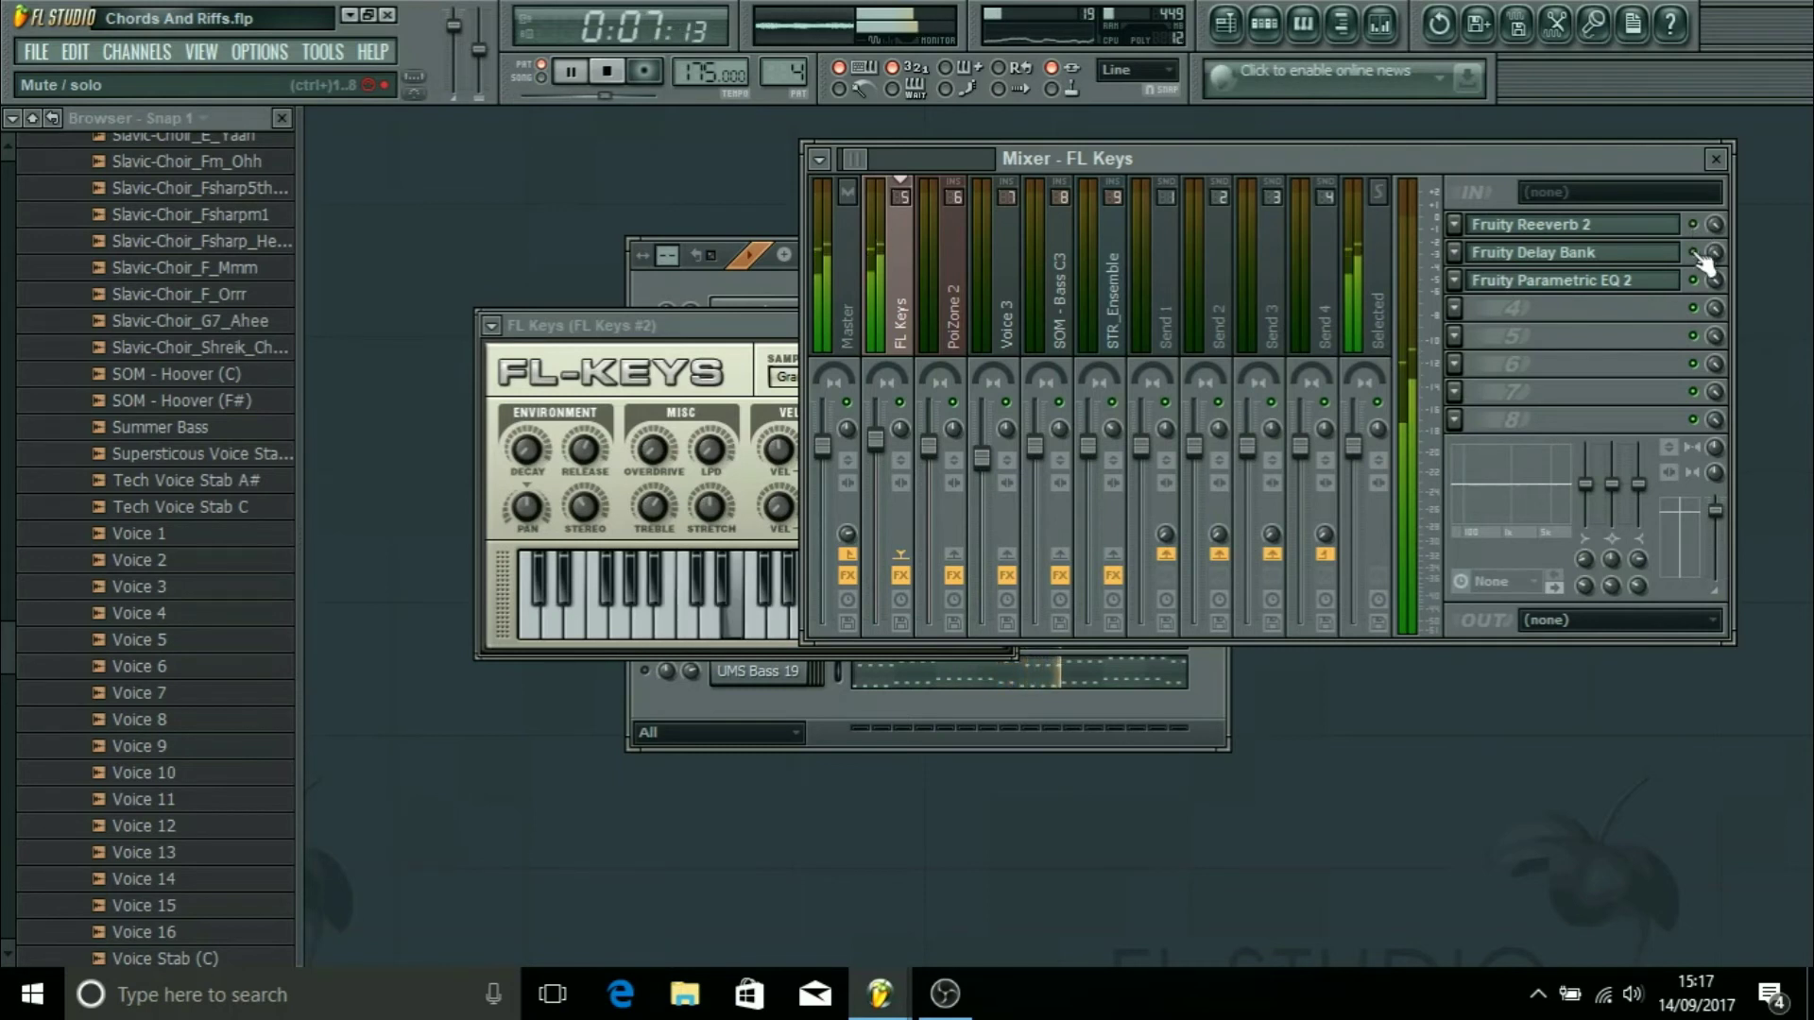
key("space")
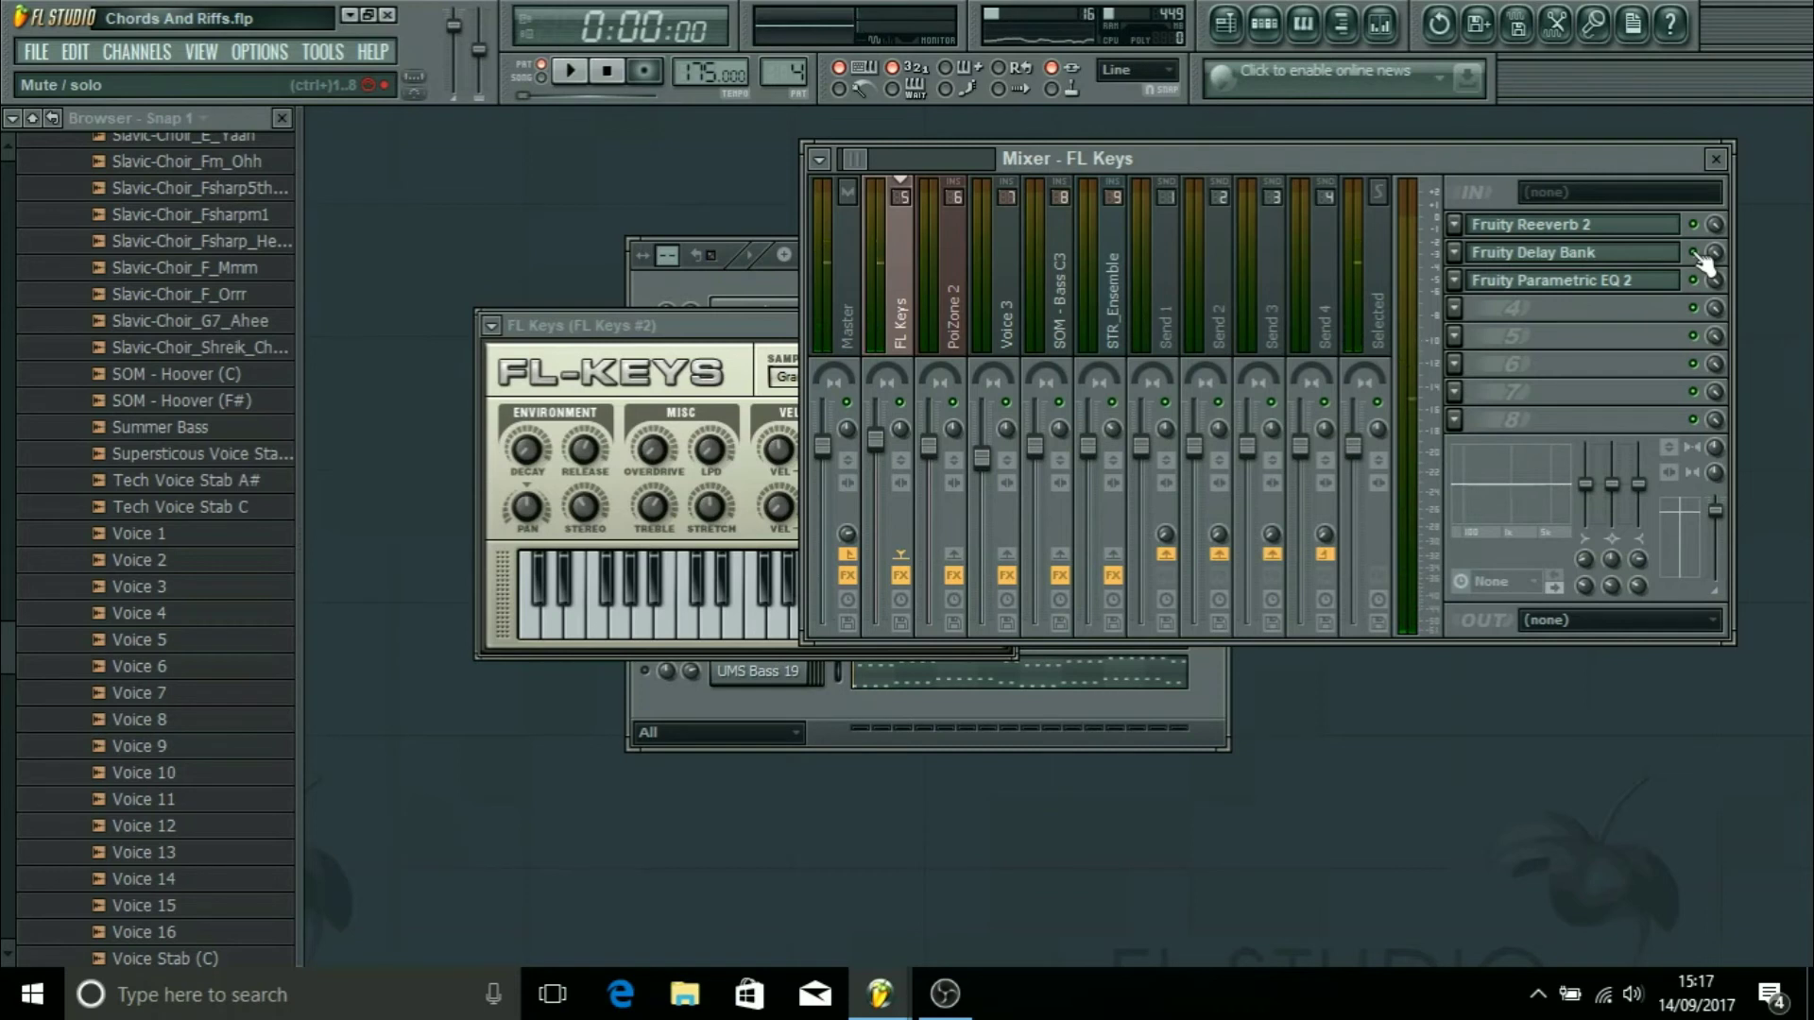
Step: Mute FL Keys #2 and expand the Orchestral folder of the Packs in the browser to find FLS Strings
left_click(698, 707)
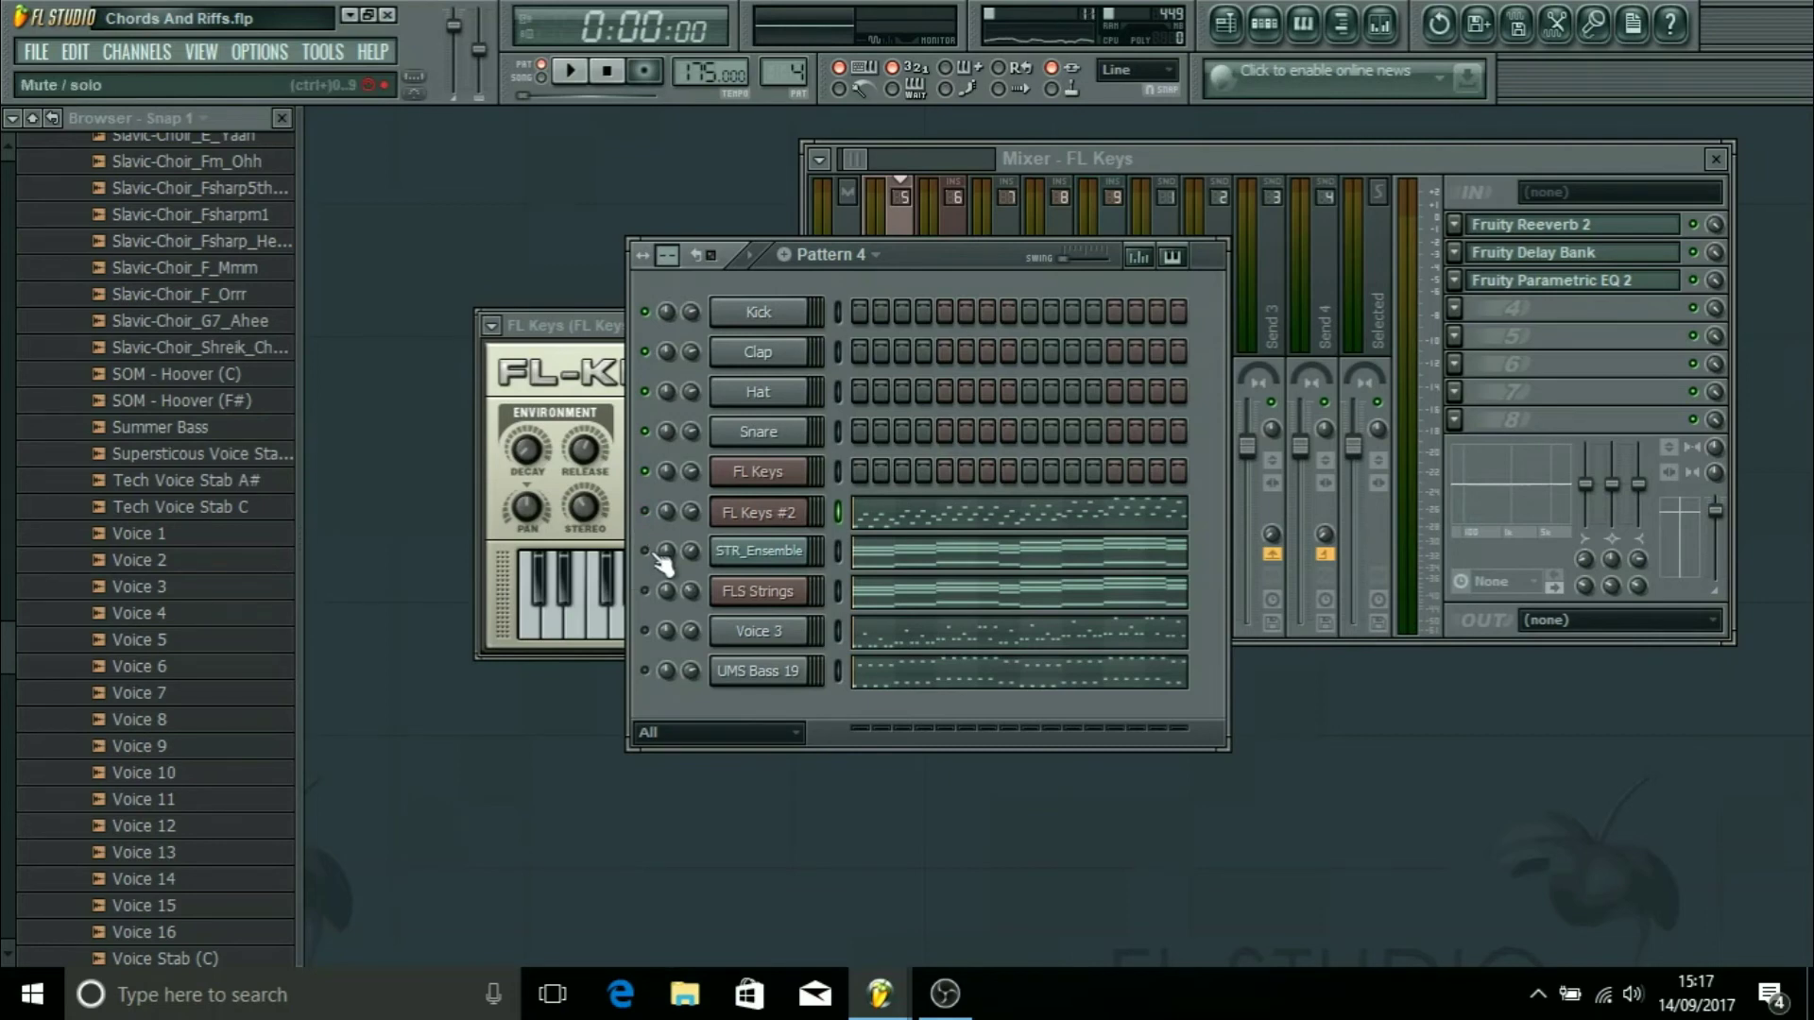
left_click_drag(2, 683, 37, 952)
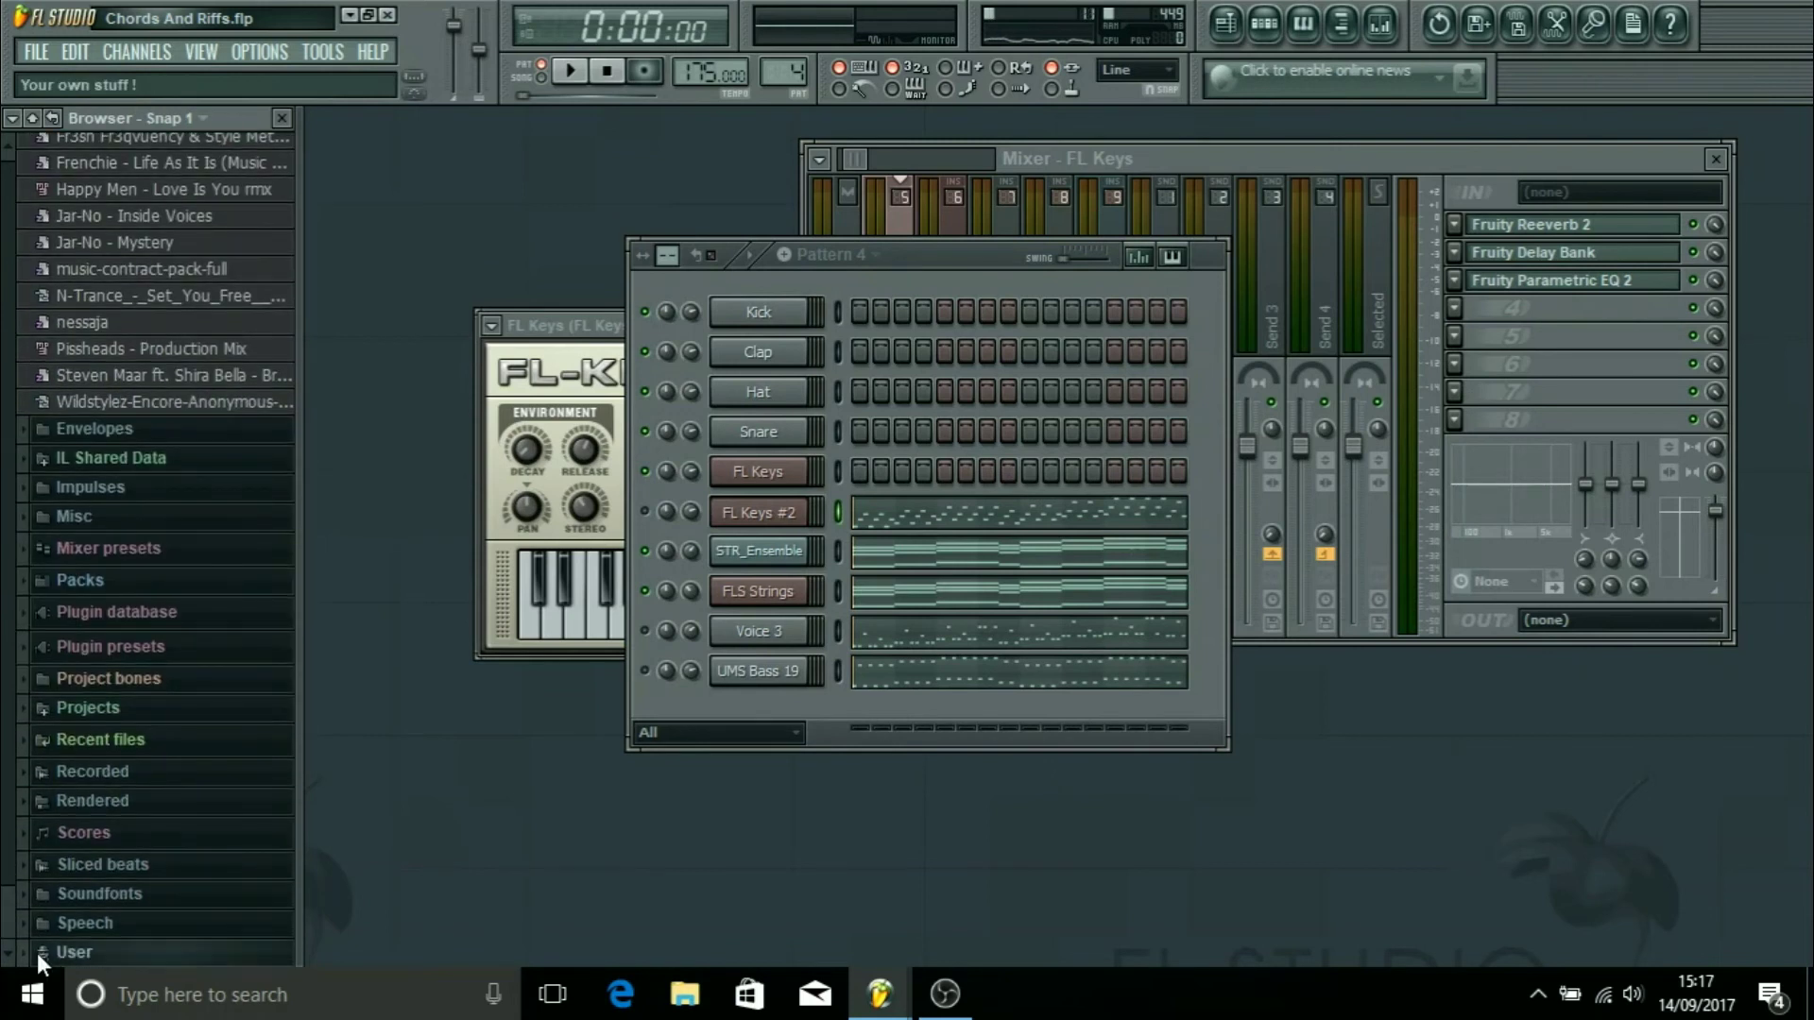
left_click(94, 580)
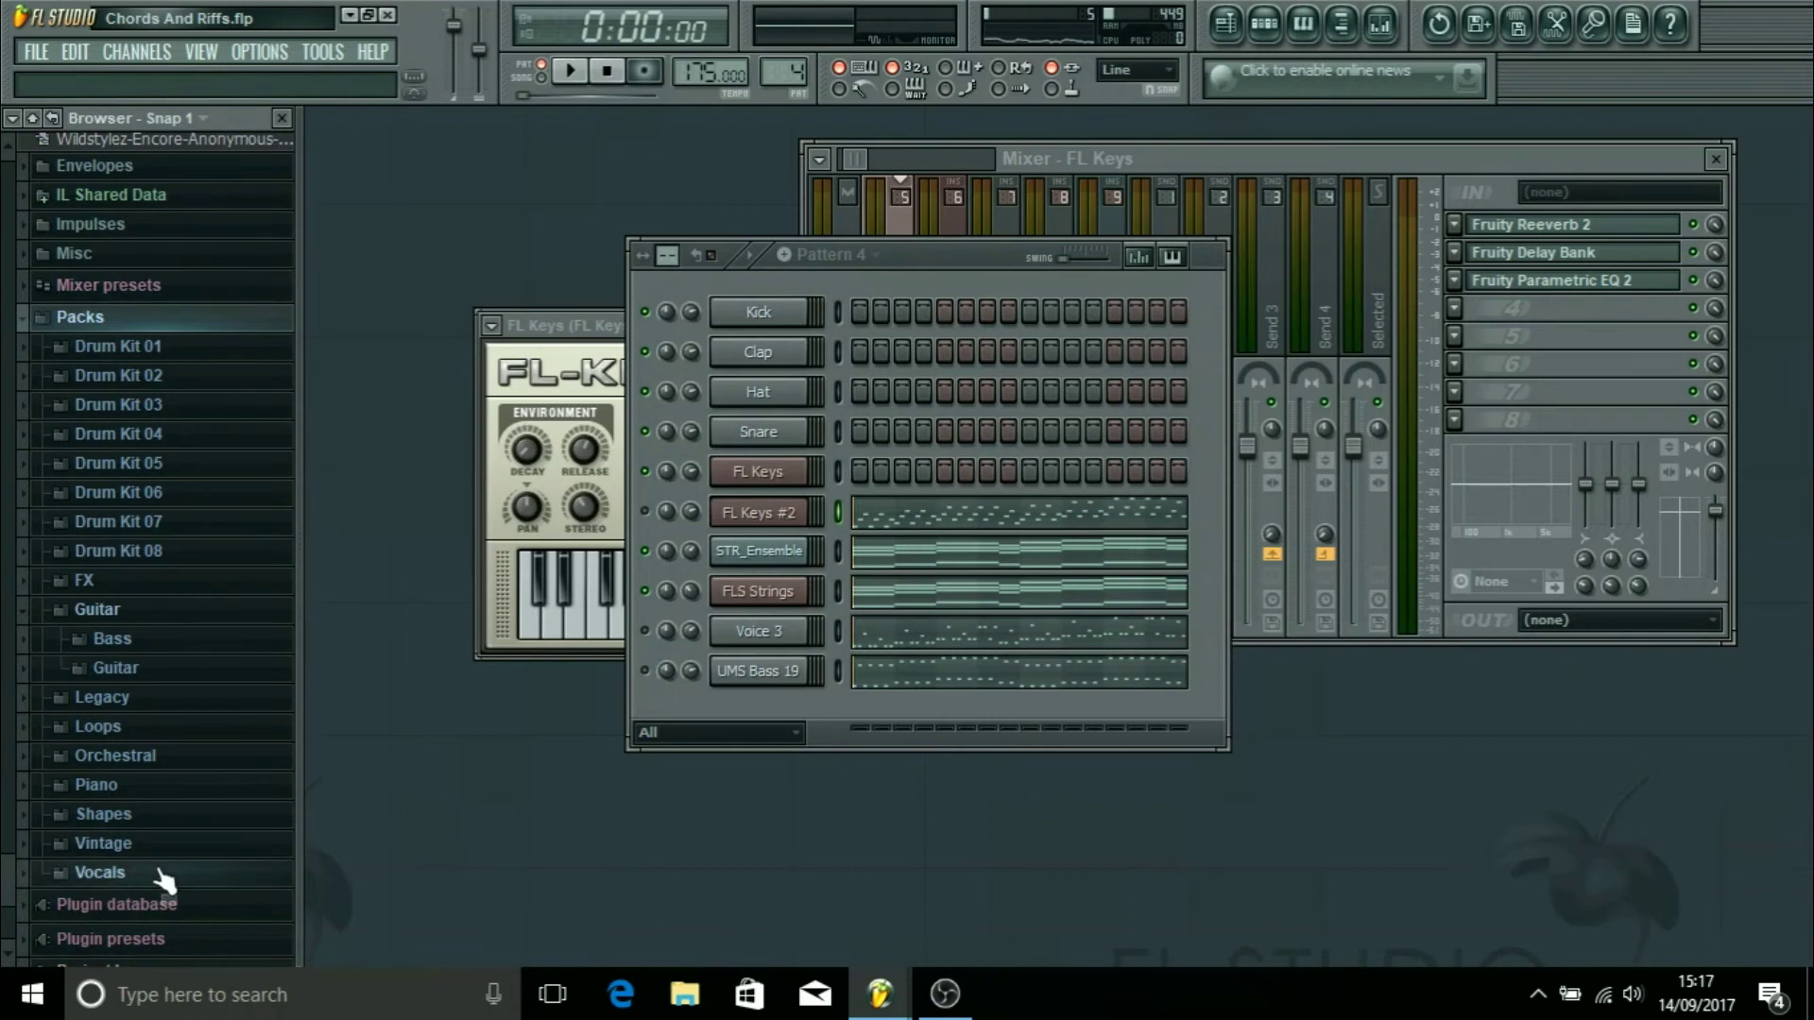
left_click(160, 757)
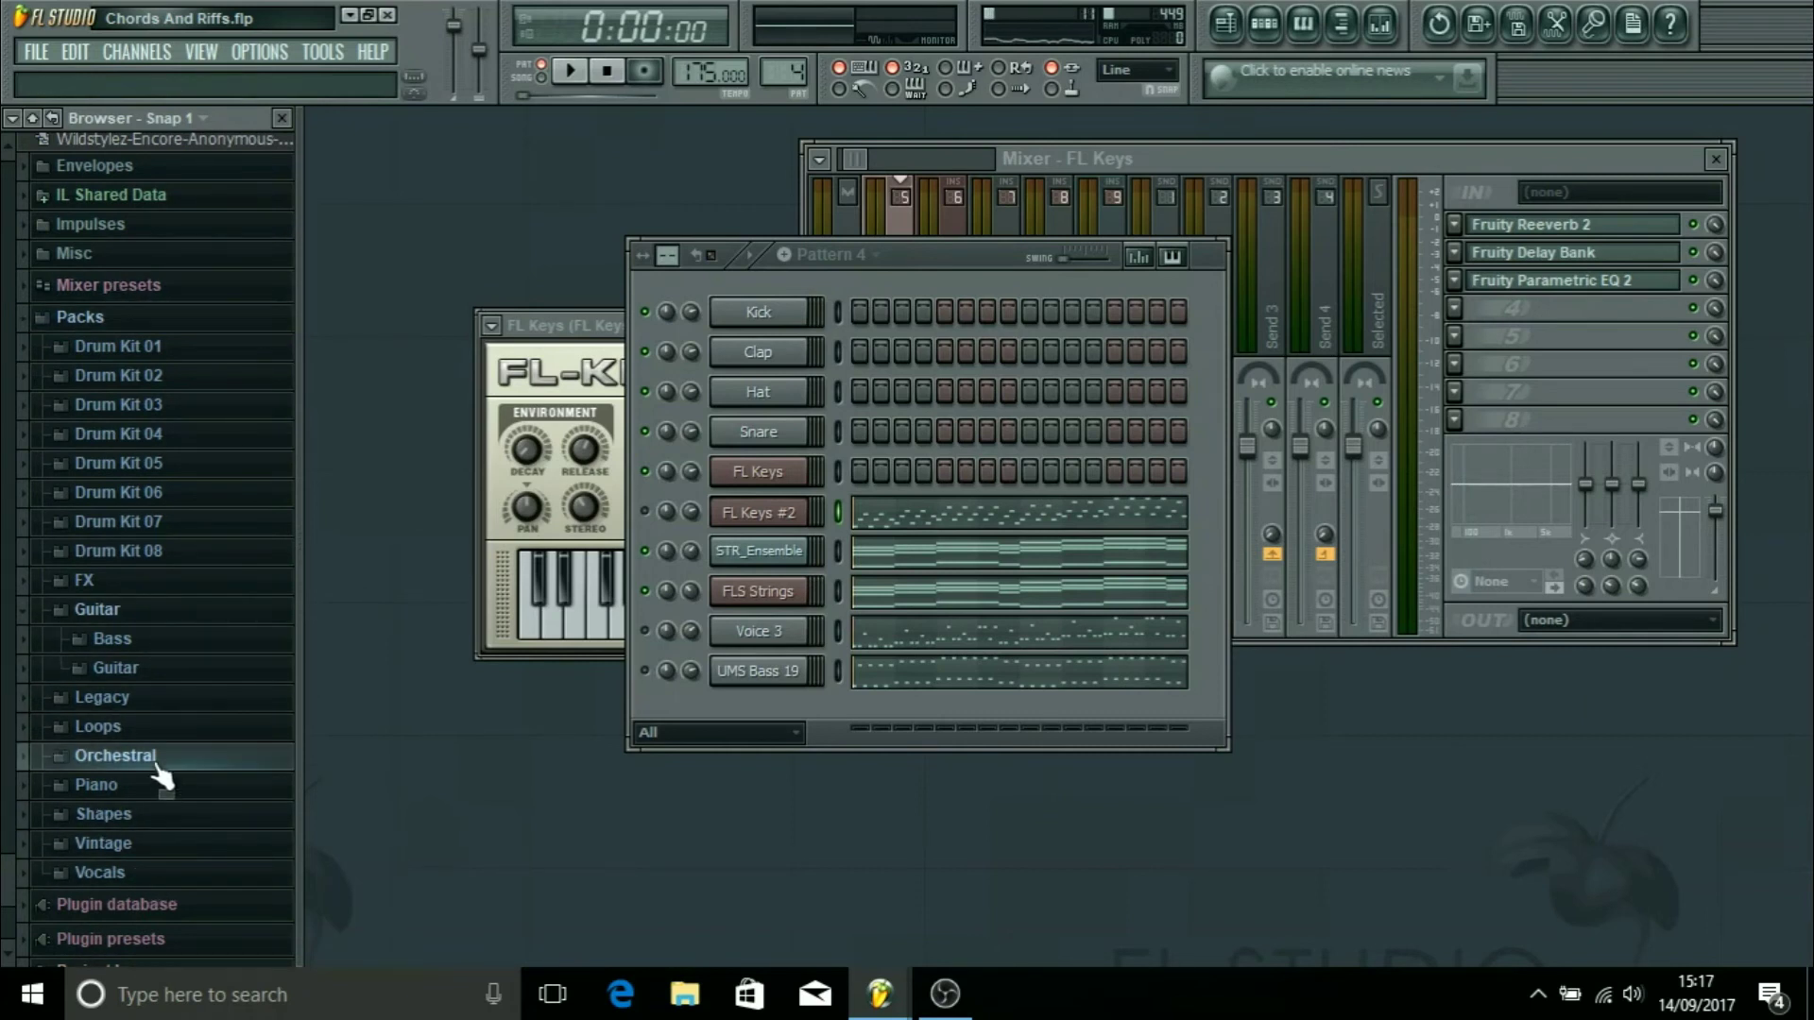
Step: Leave only FLS Strings unmuted among Pattern 4's melodic parts and play it
left_click(646, 593)
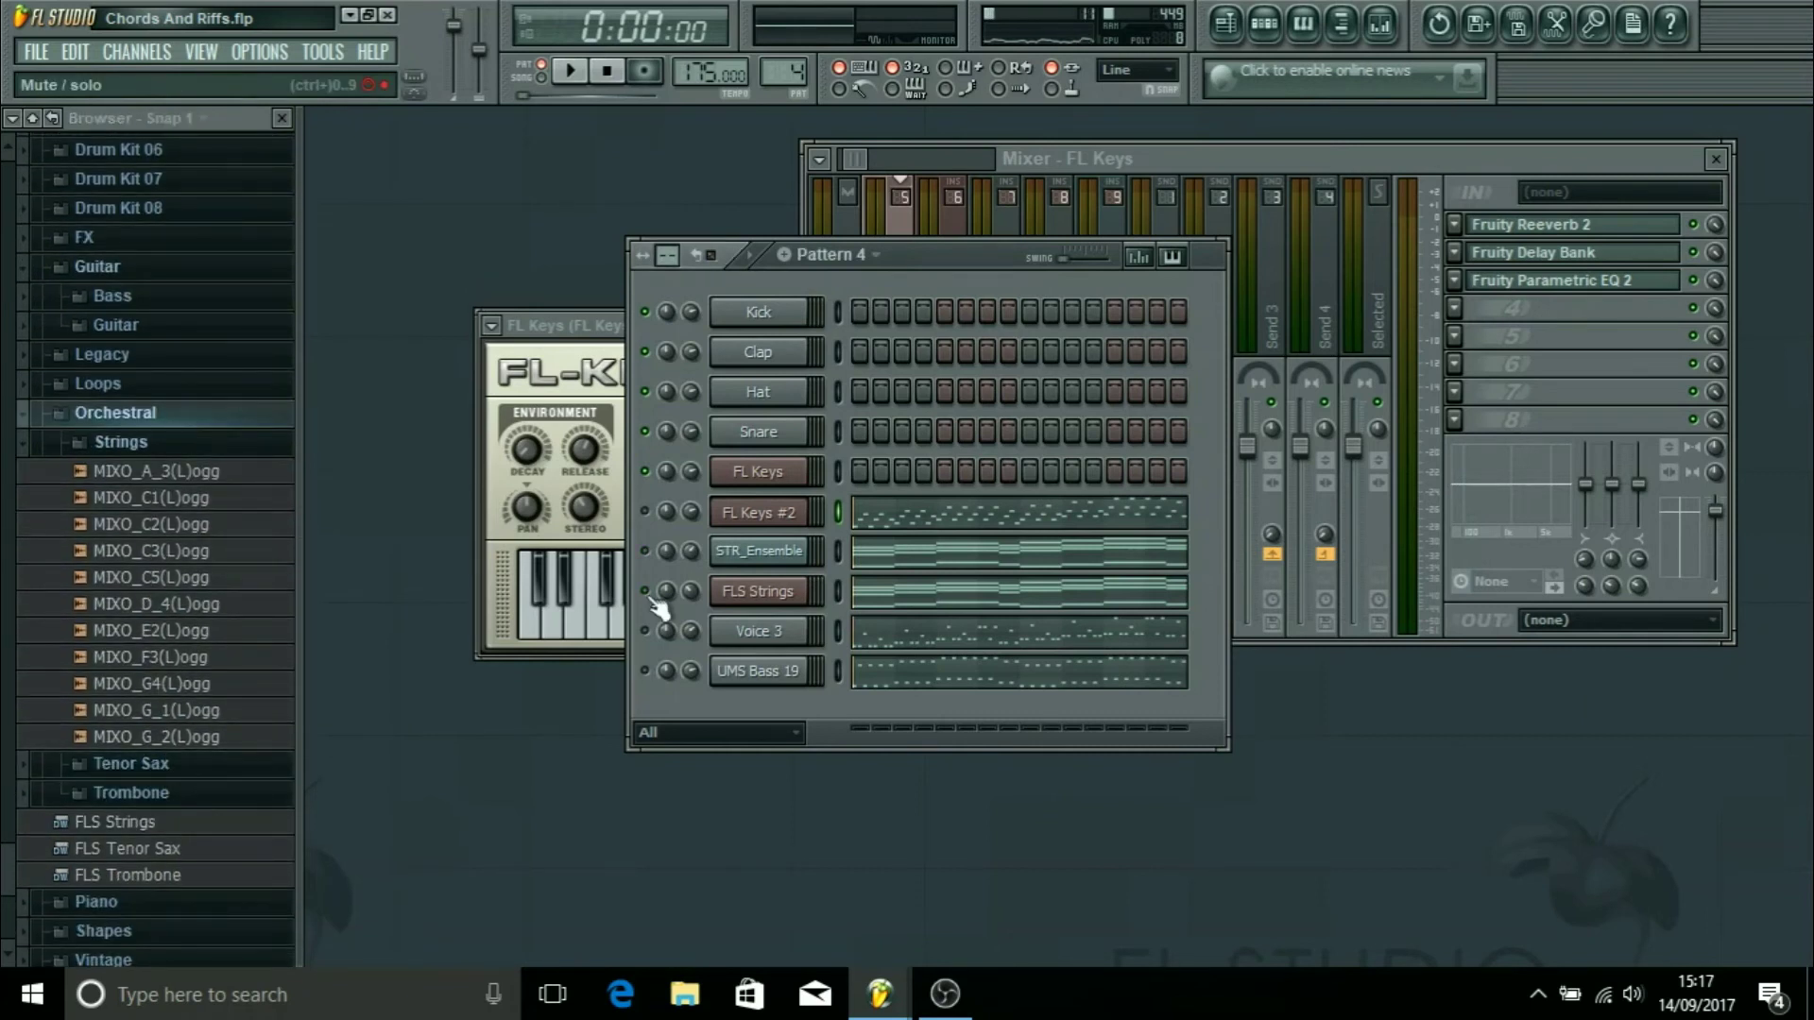
key("space")
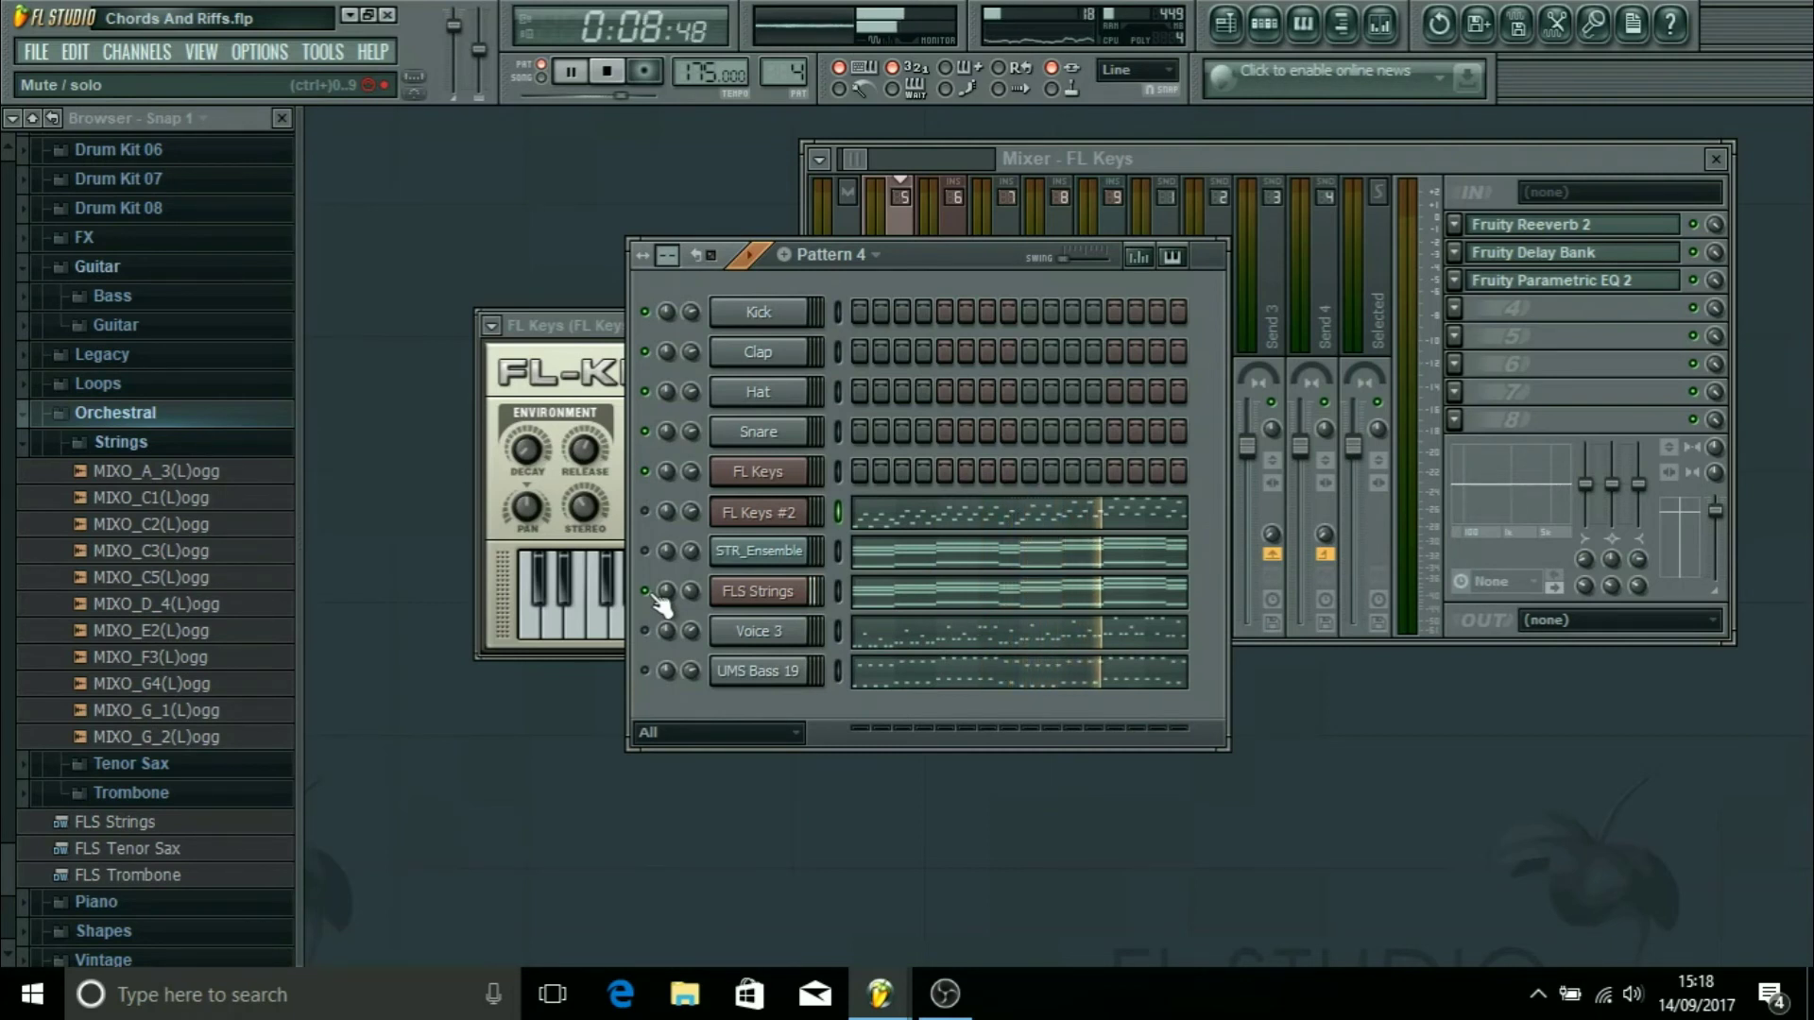
Step: Stop playback, locate STR_Ensemble in the browser's Soundfonts folder, and play Pattern 4 to audition the string sounds
key("space")
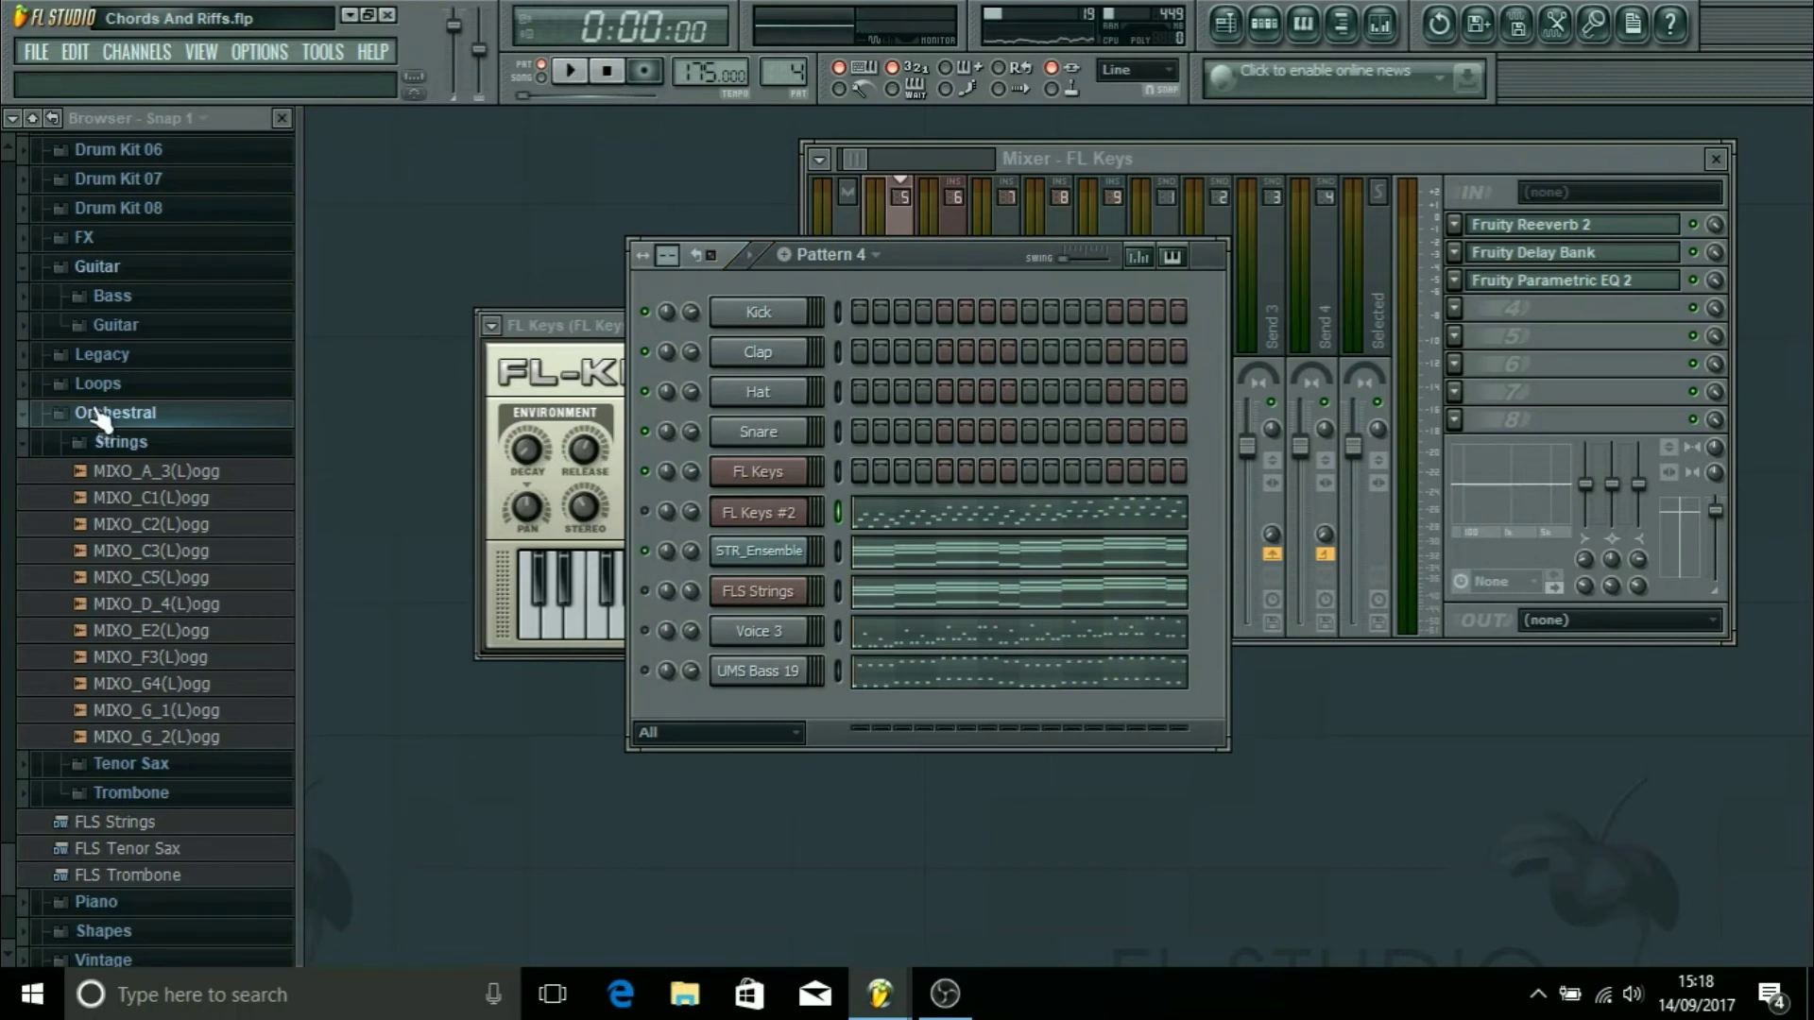
left_click_drag(1, 869, 5, 916)
left_click(125, 896)
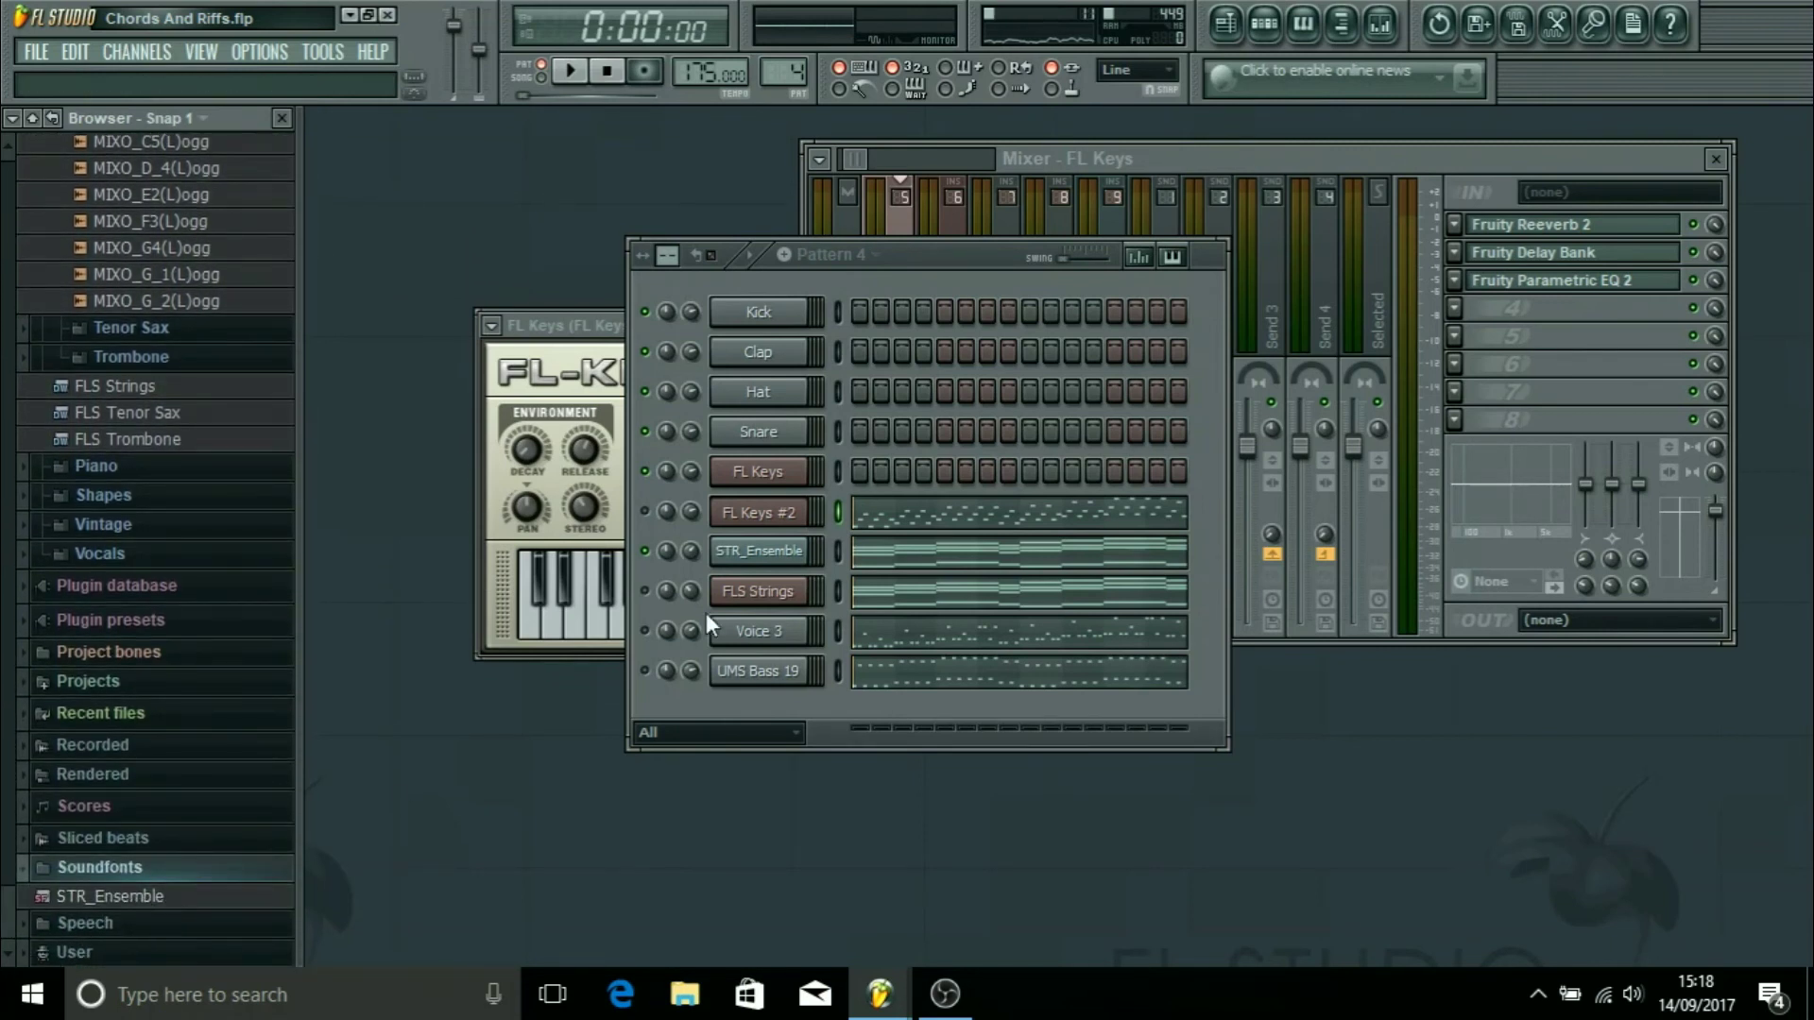
key("space")
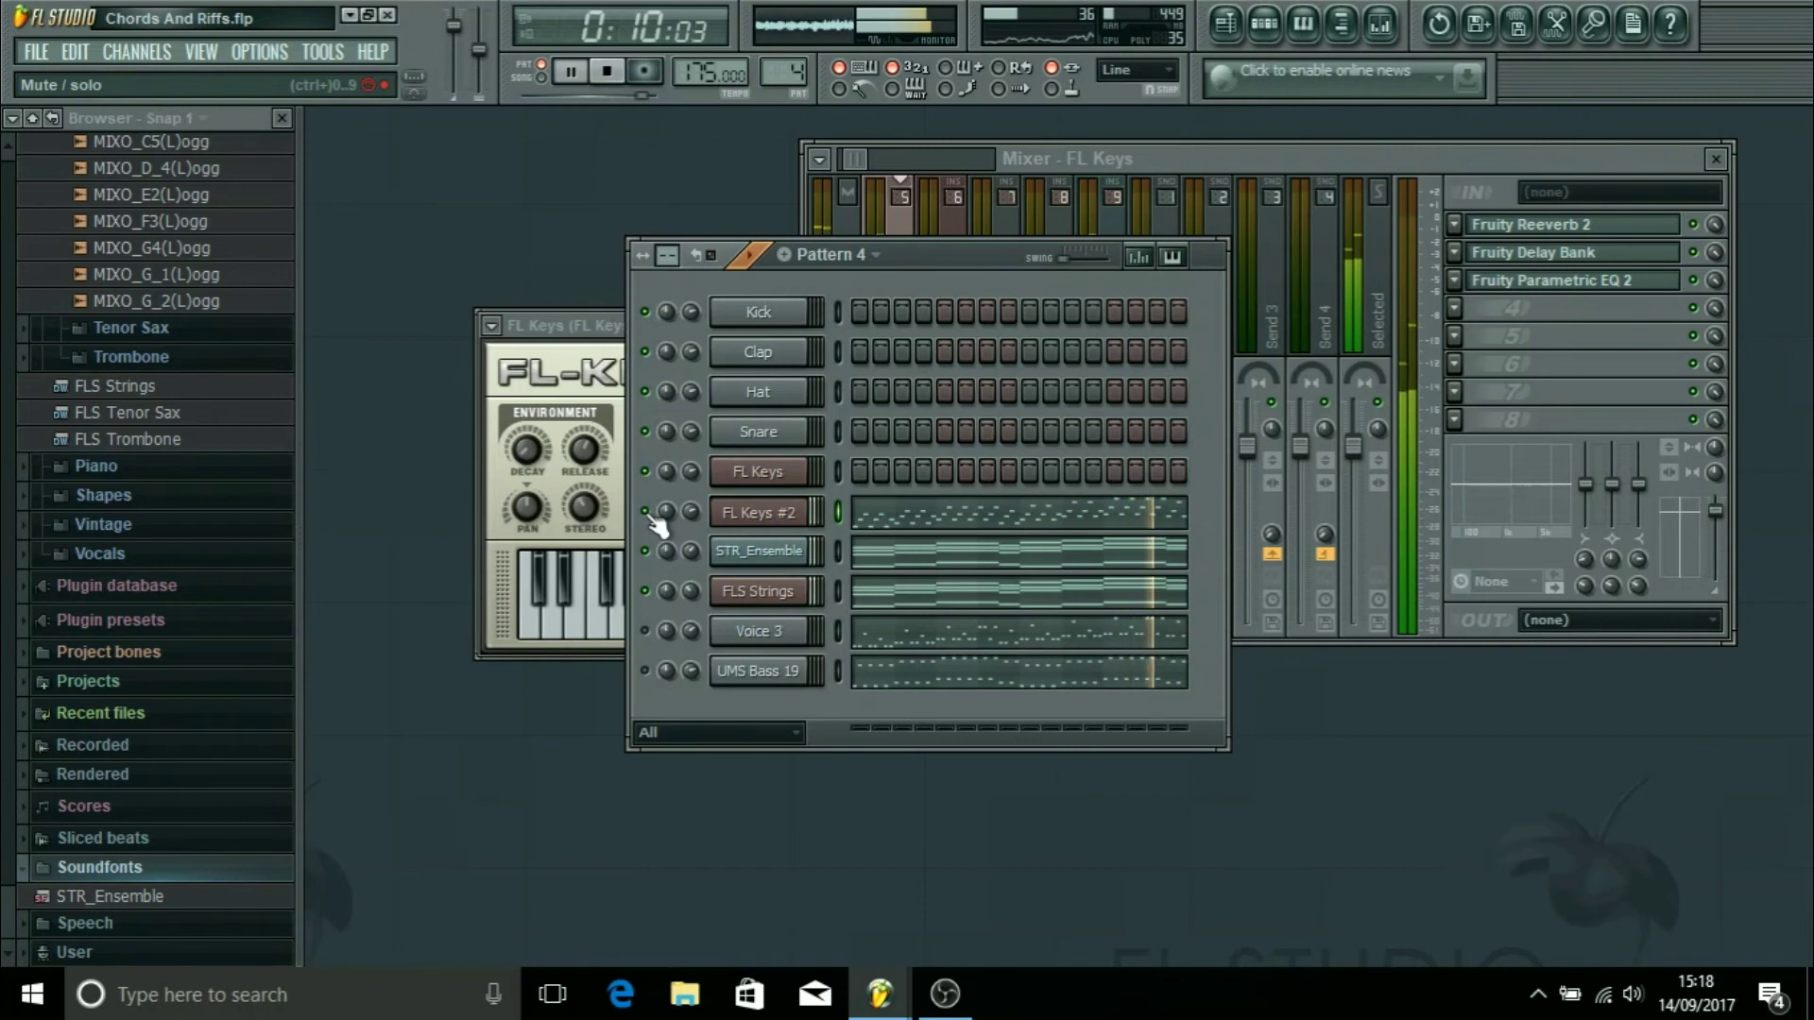
key("space")
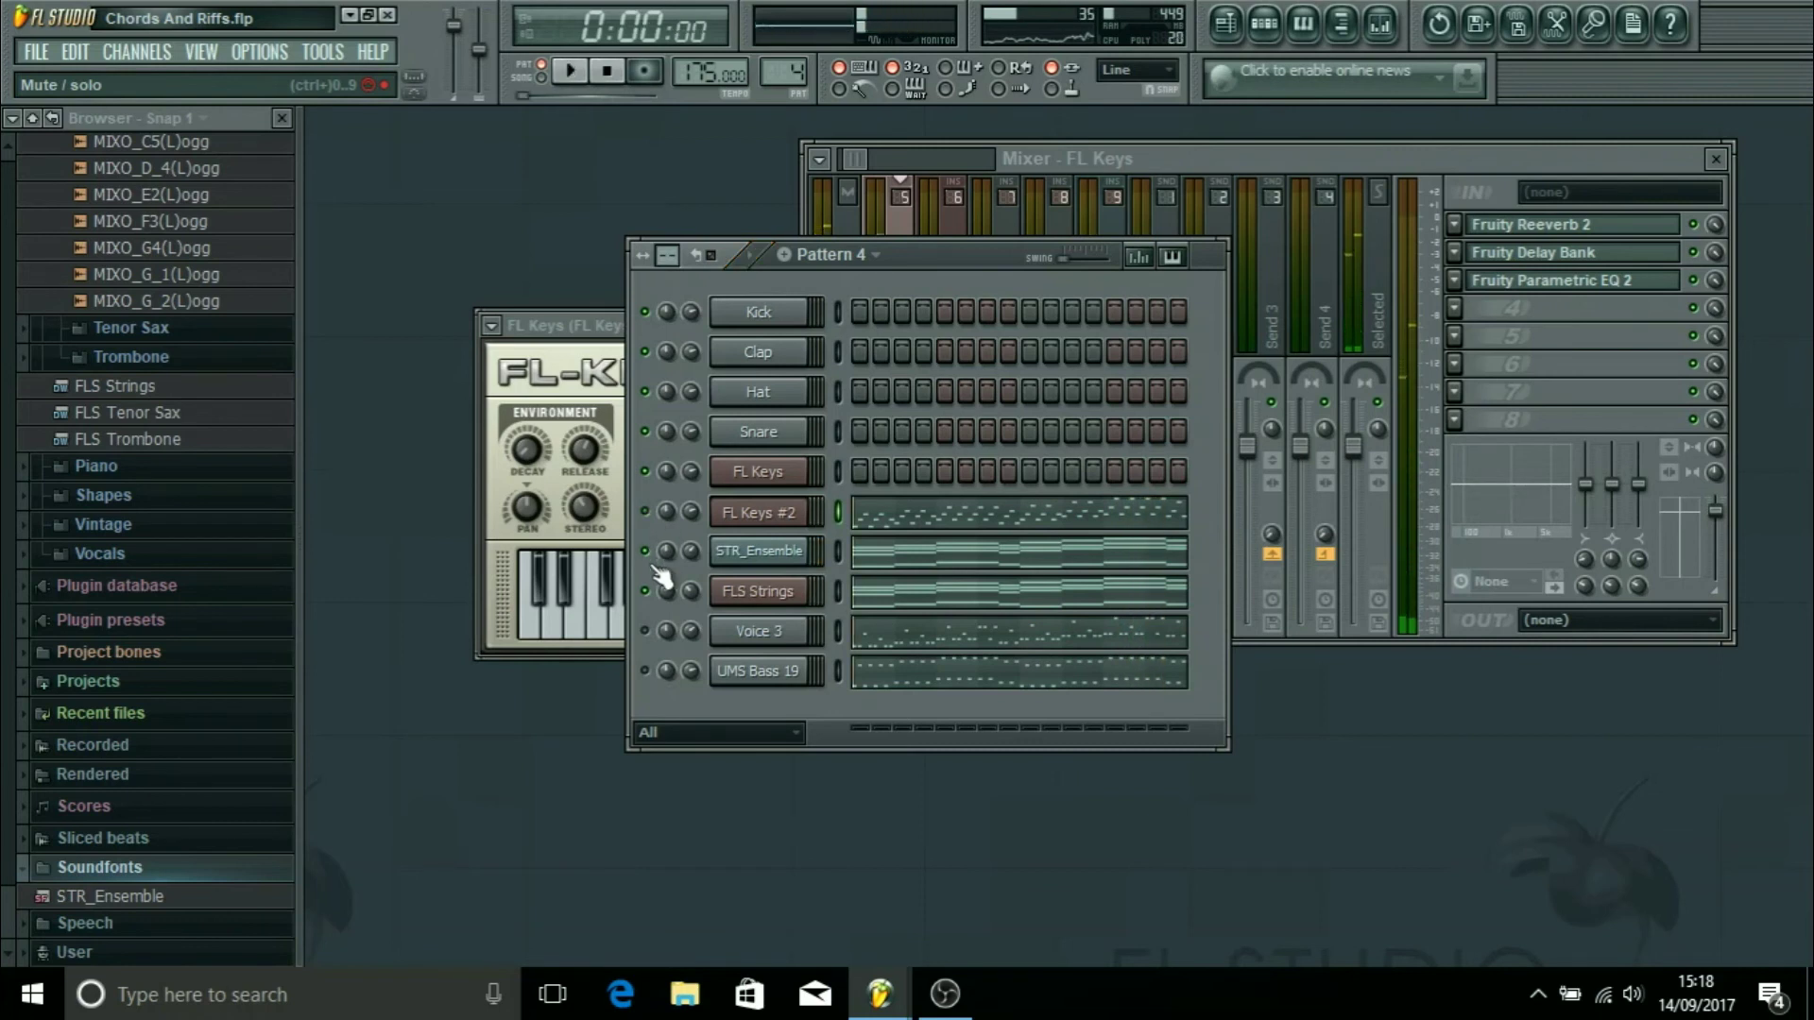
Step: Review the STR_Ensemble chords in the piano roll, playing them briefly before returning to the channel list
left_click(943, 554)
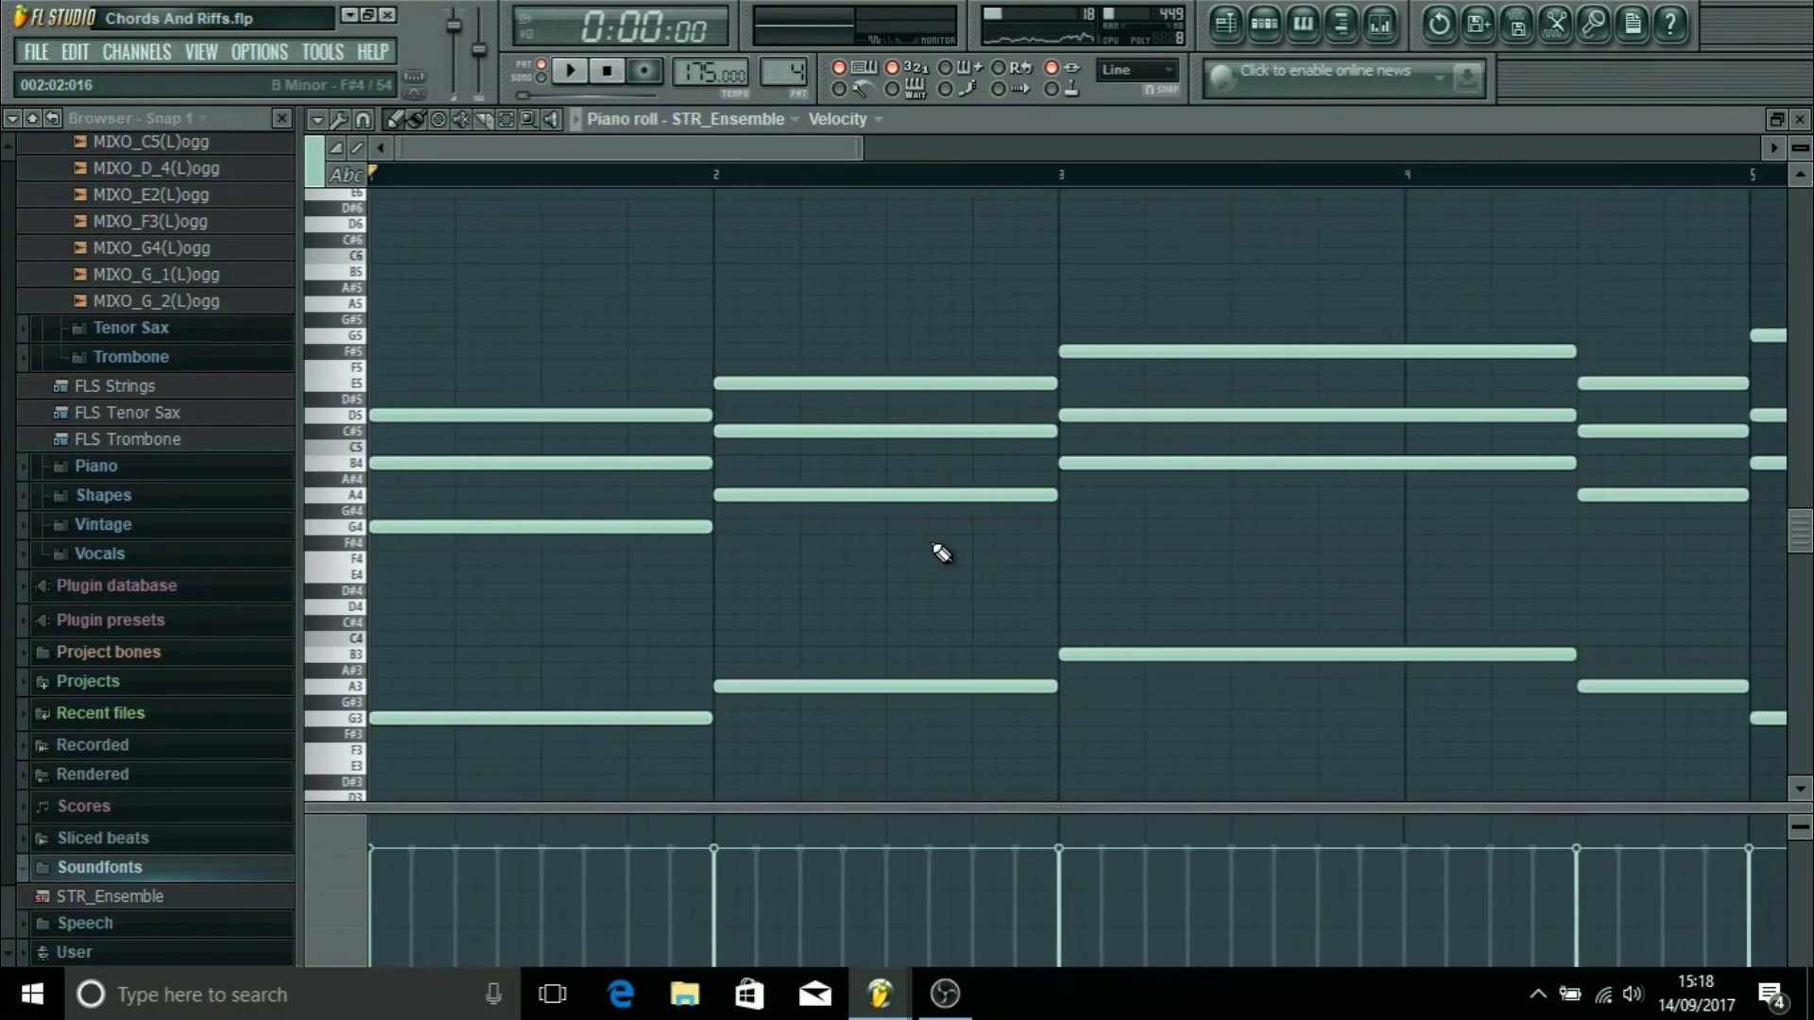
left_click_drag(782, 68, 783, 61)
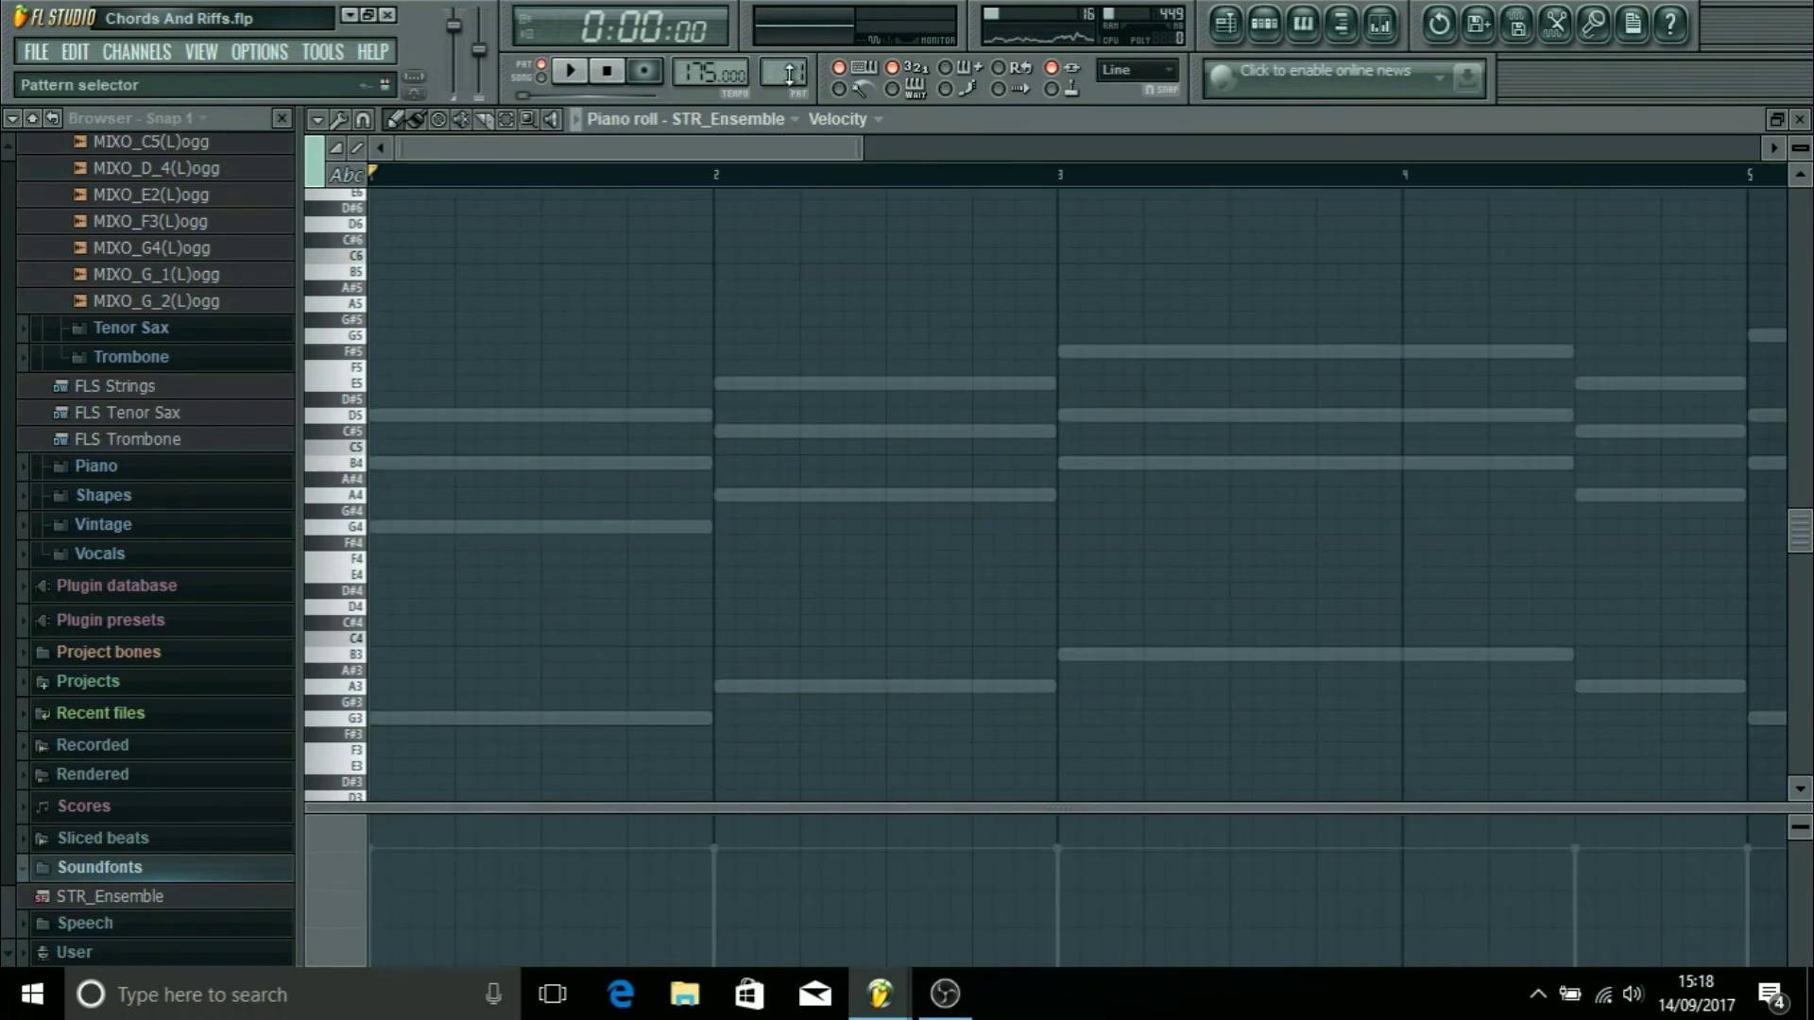
left_click_drag(790, 73, 790, 62)
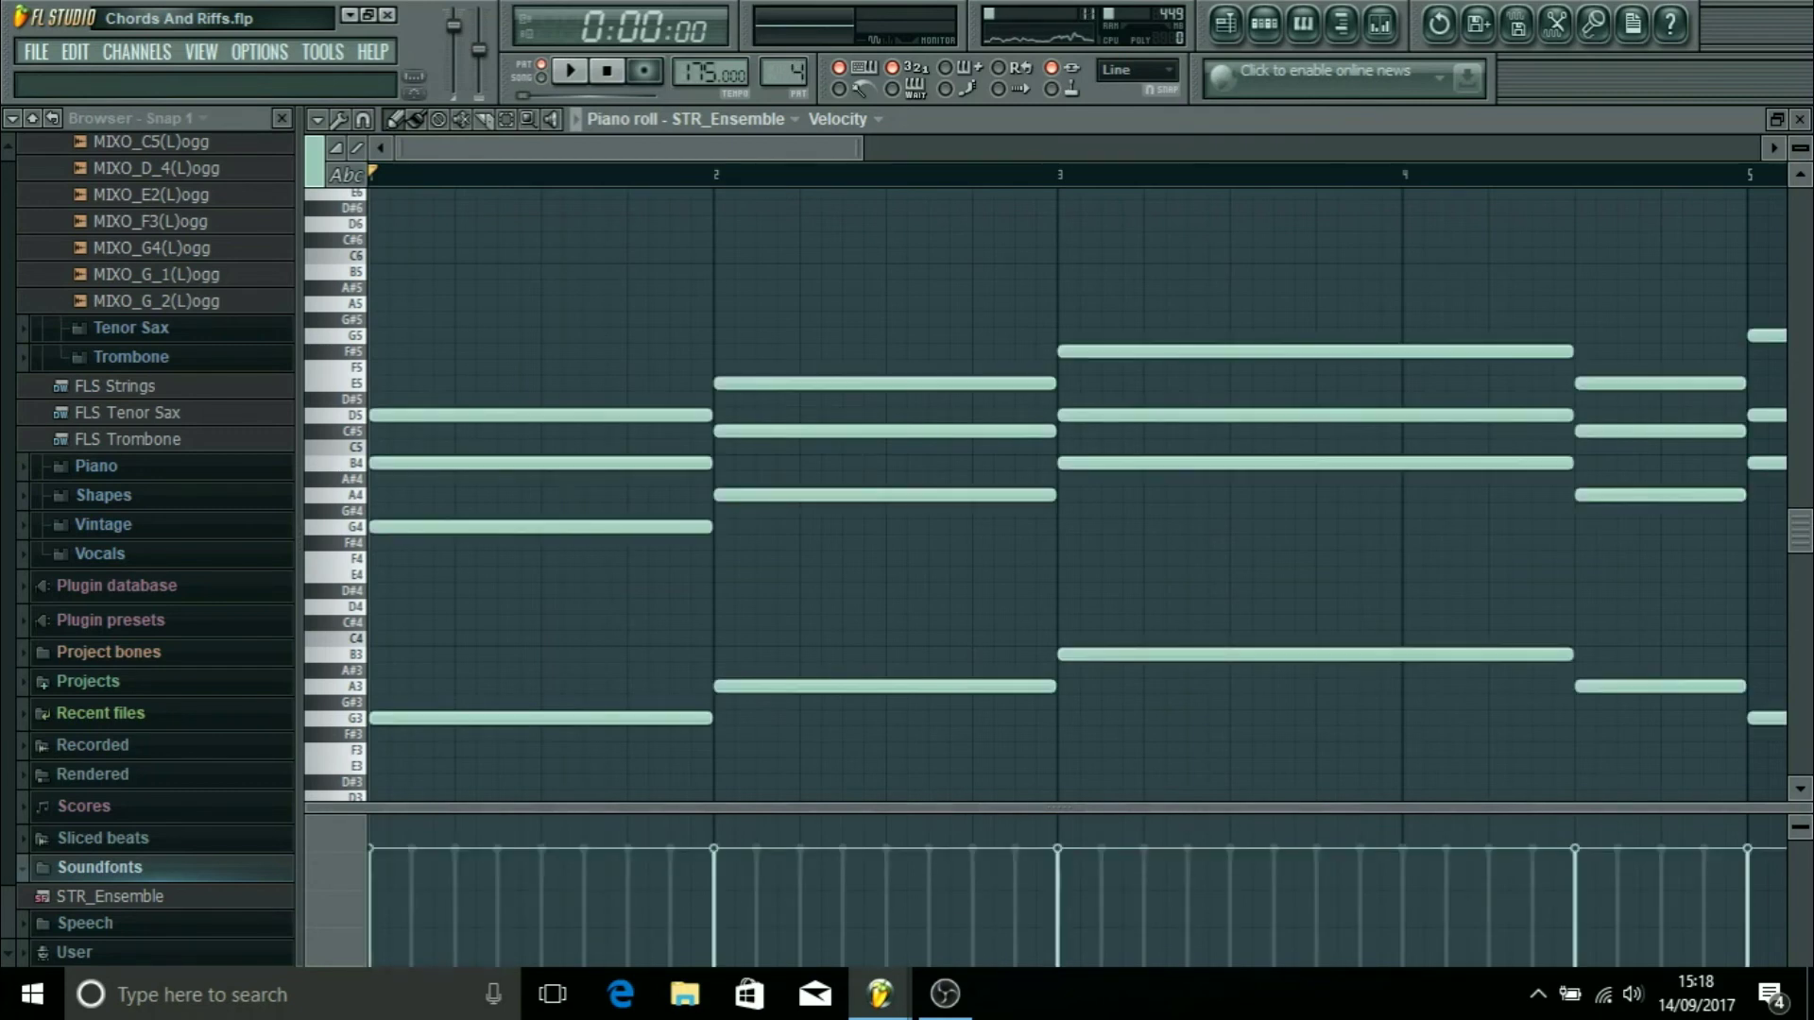
key("space")
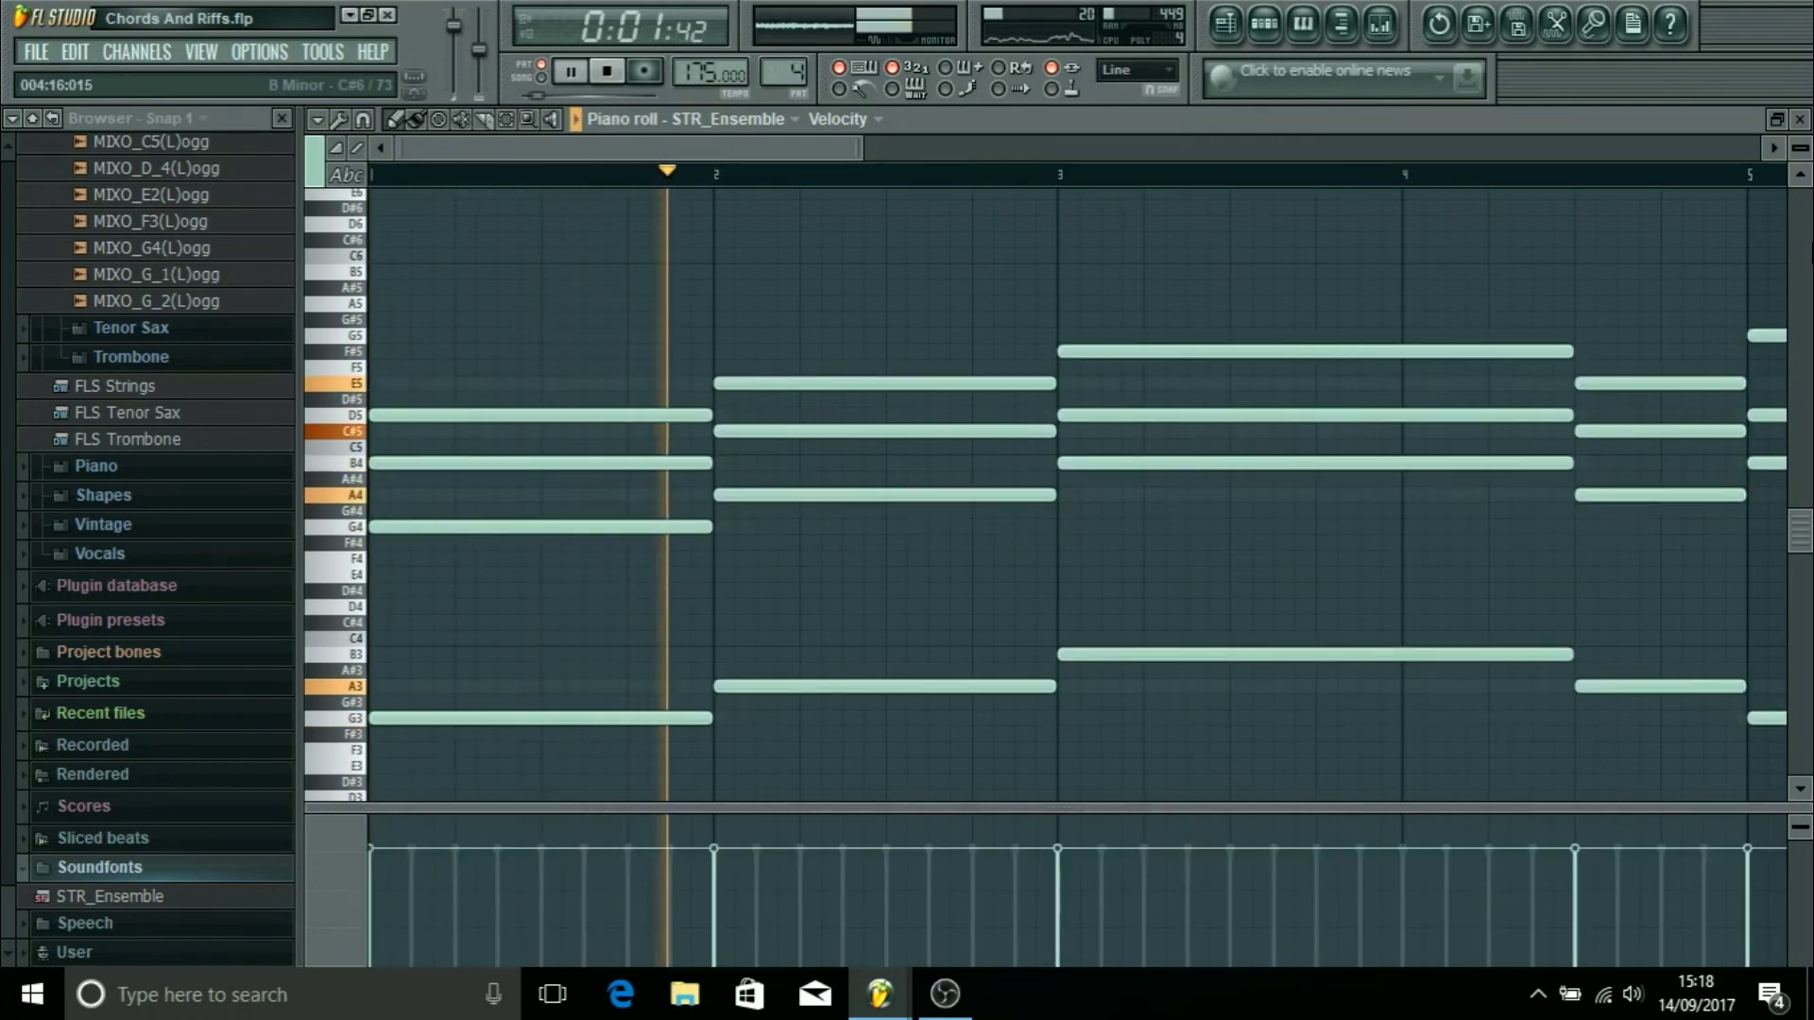
left_click(1799, 121)
key("space")
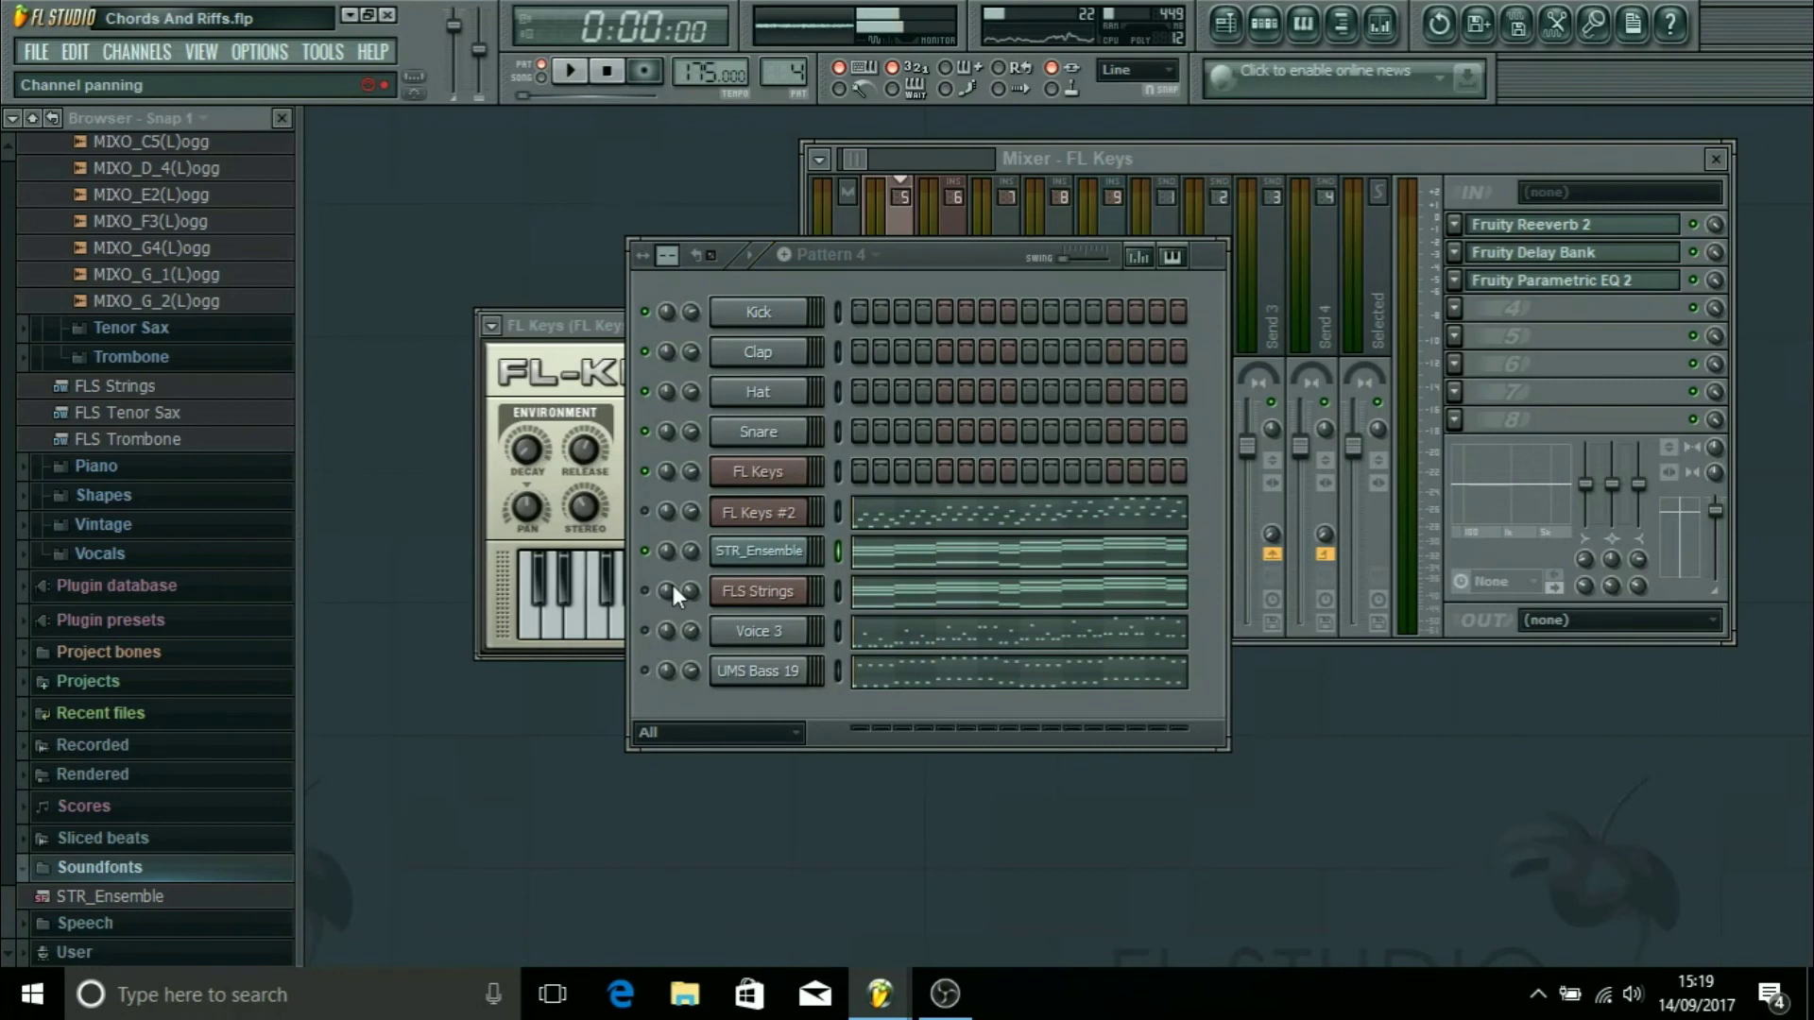
left_click(650, 595)
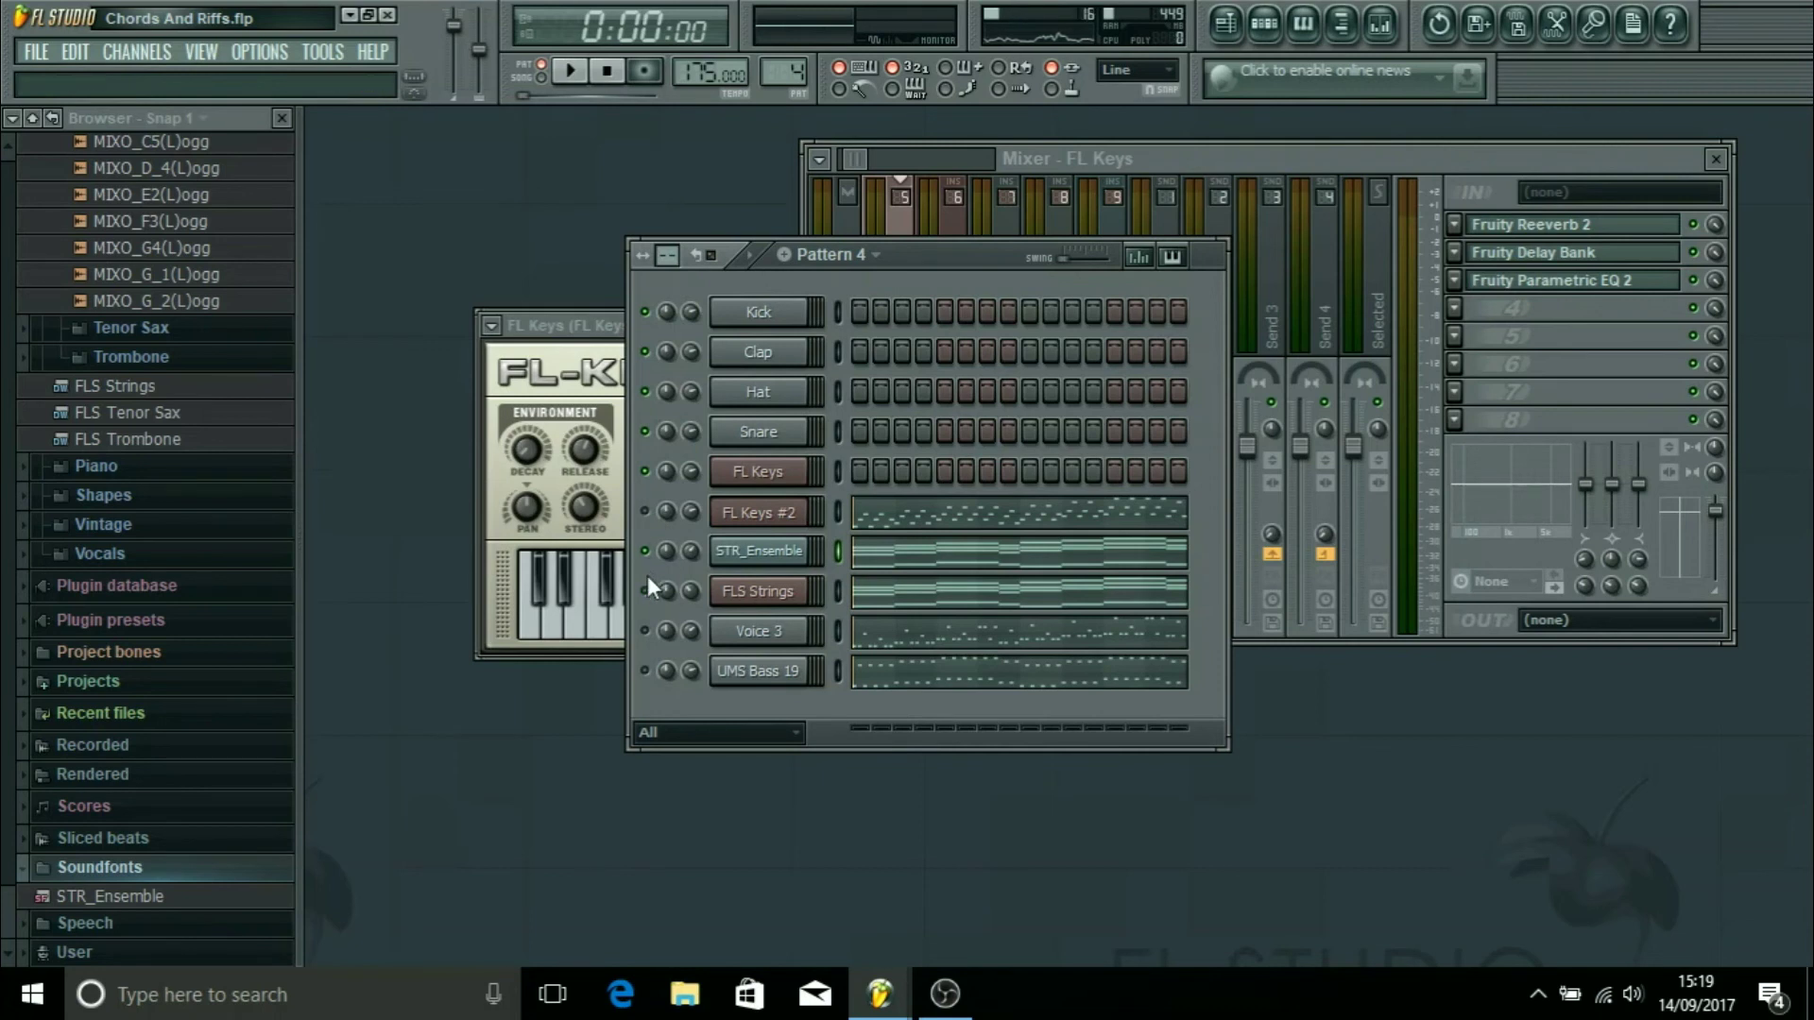
Step: Leave only FL Keys #2 unmuted and play its arpeggiated riff with the piano roll open
left_click(919, 531)
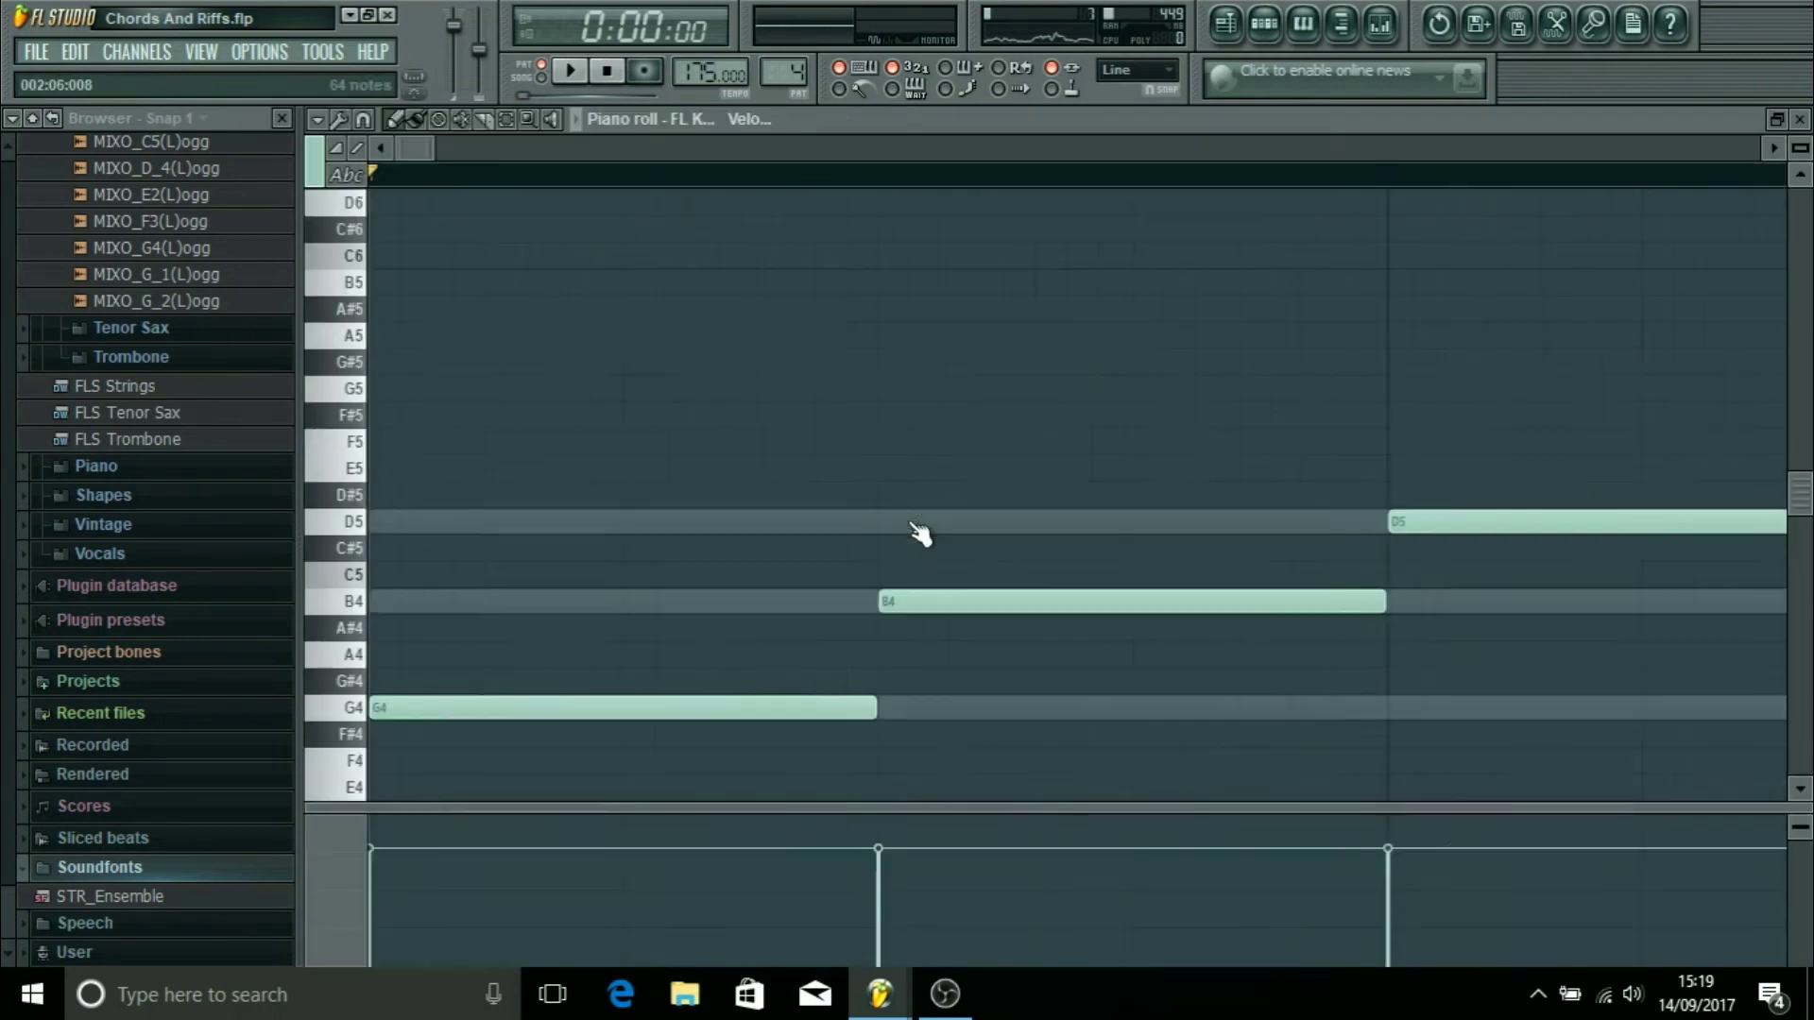
left_click(1801, 119)
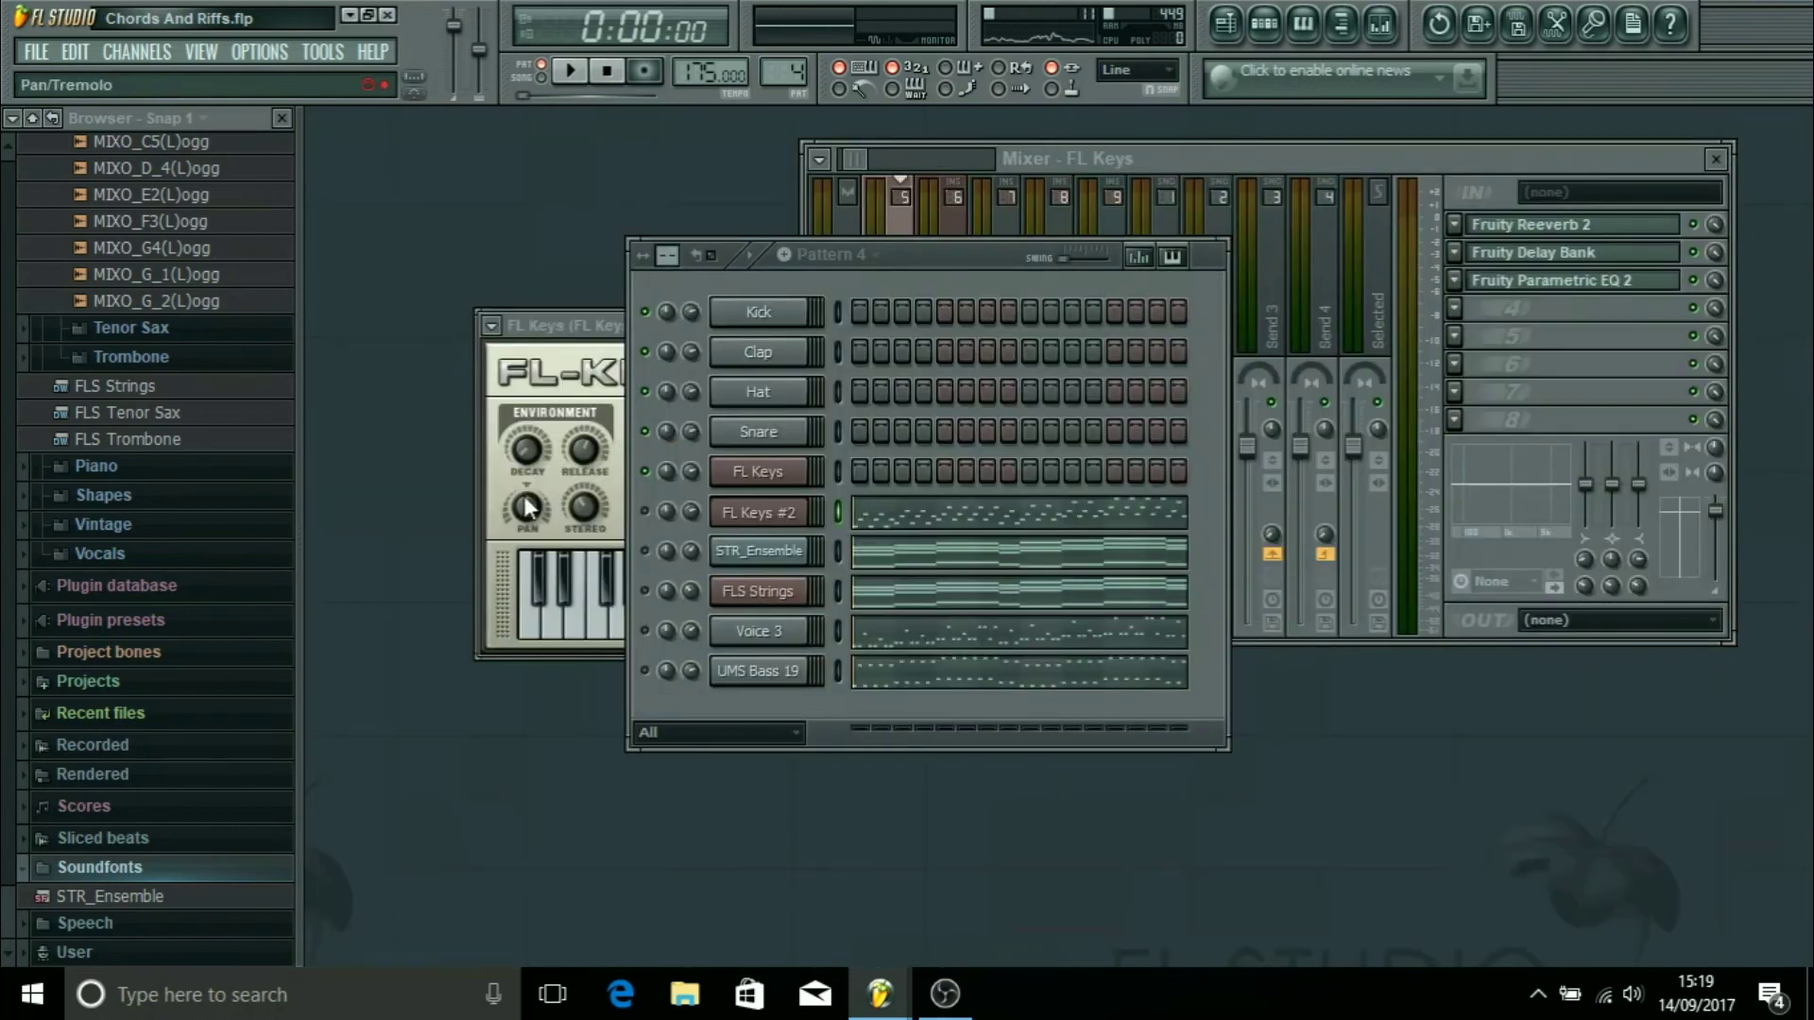
left_click(650, 516)
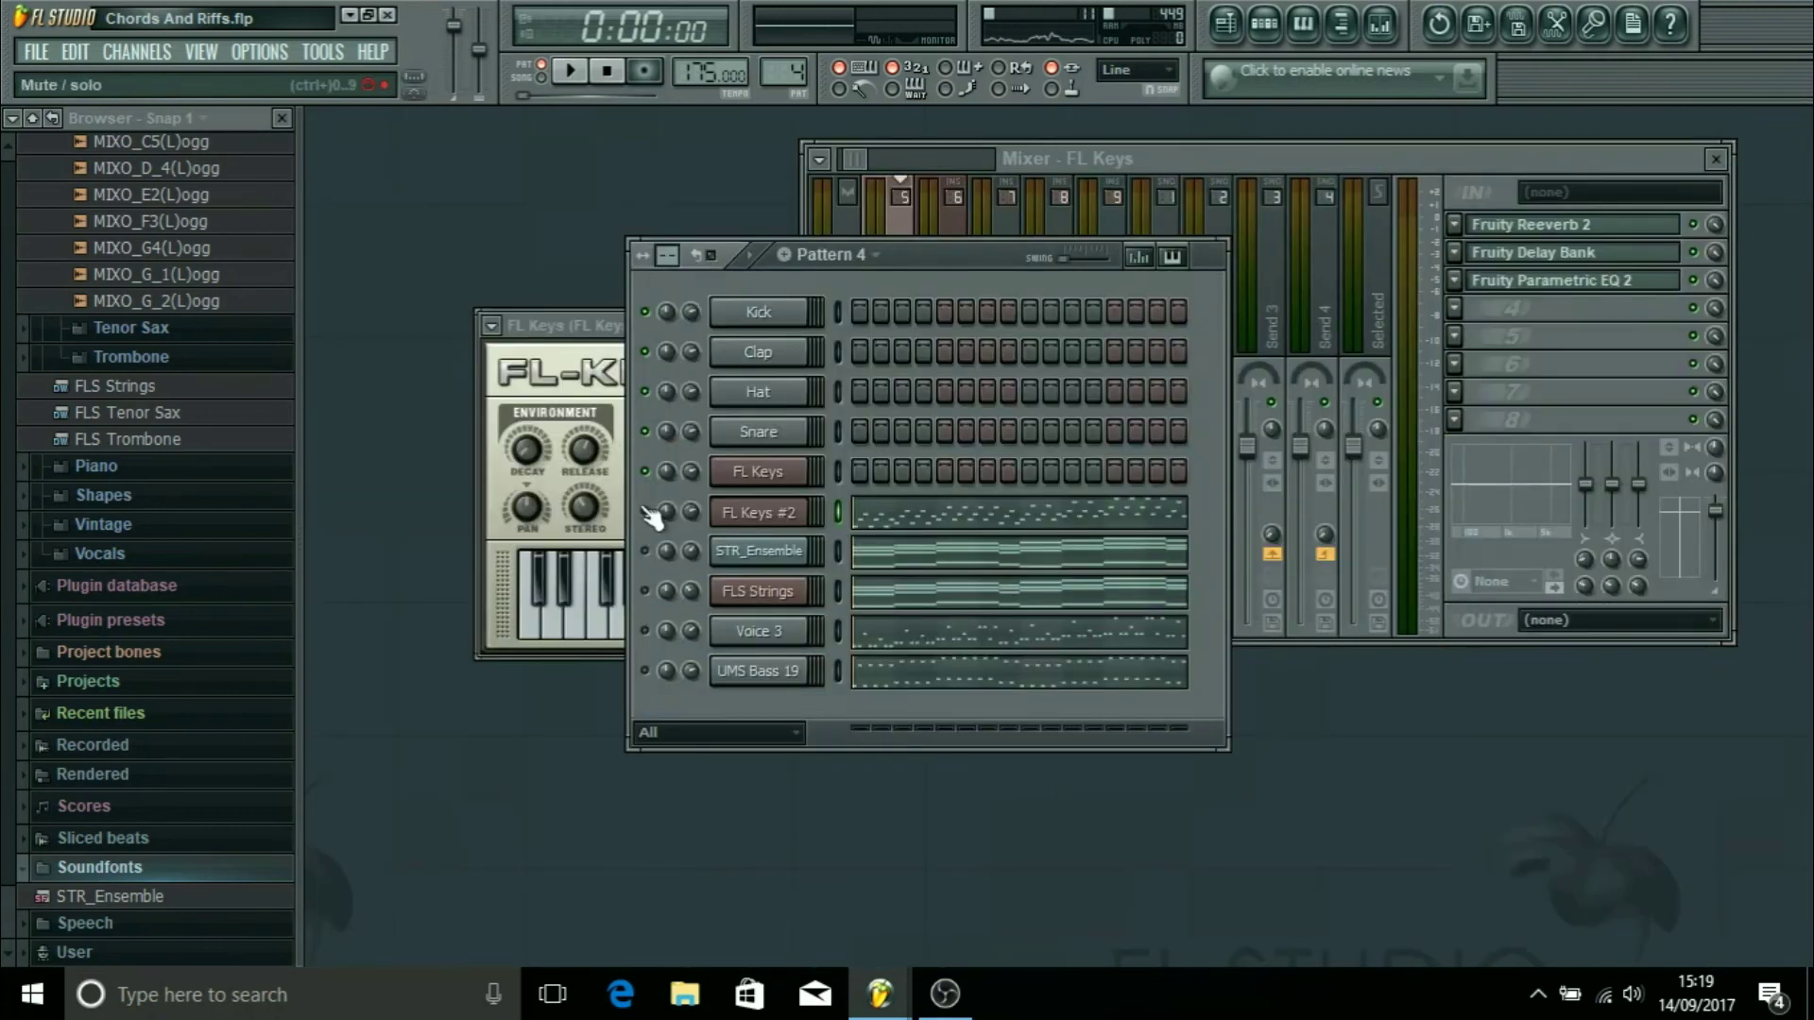
left_click(924, 531)
scroll(924, 531, "down", 4)
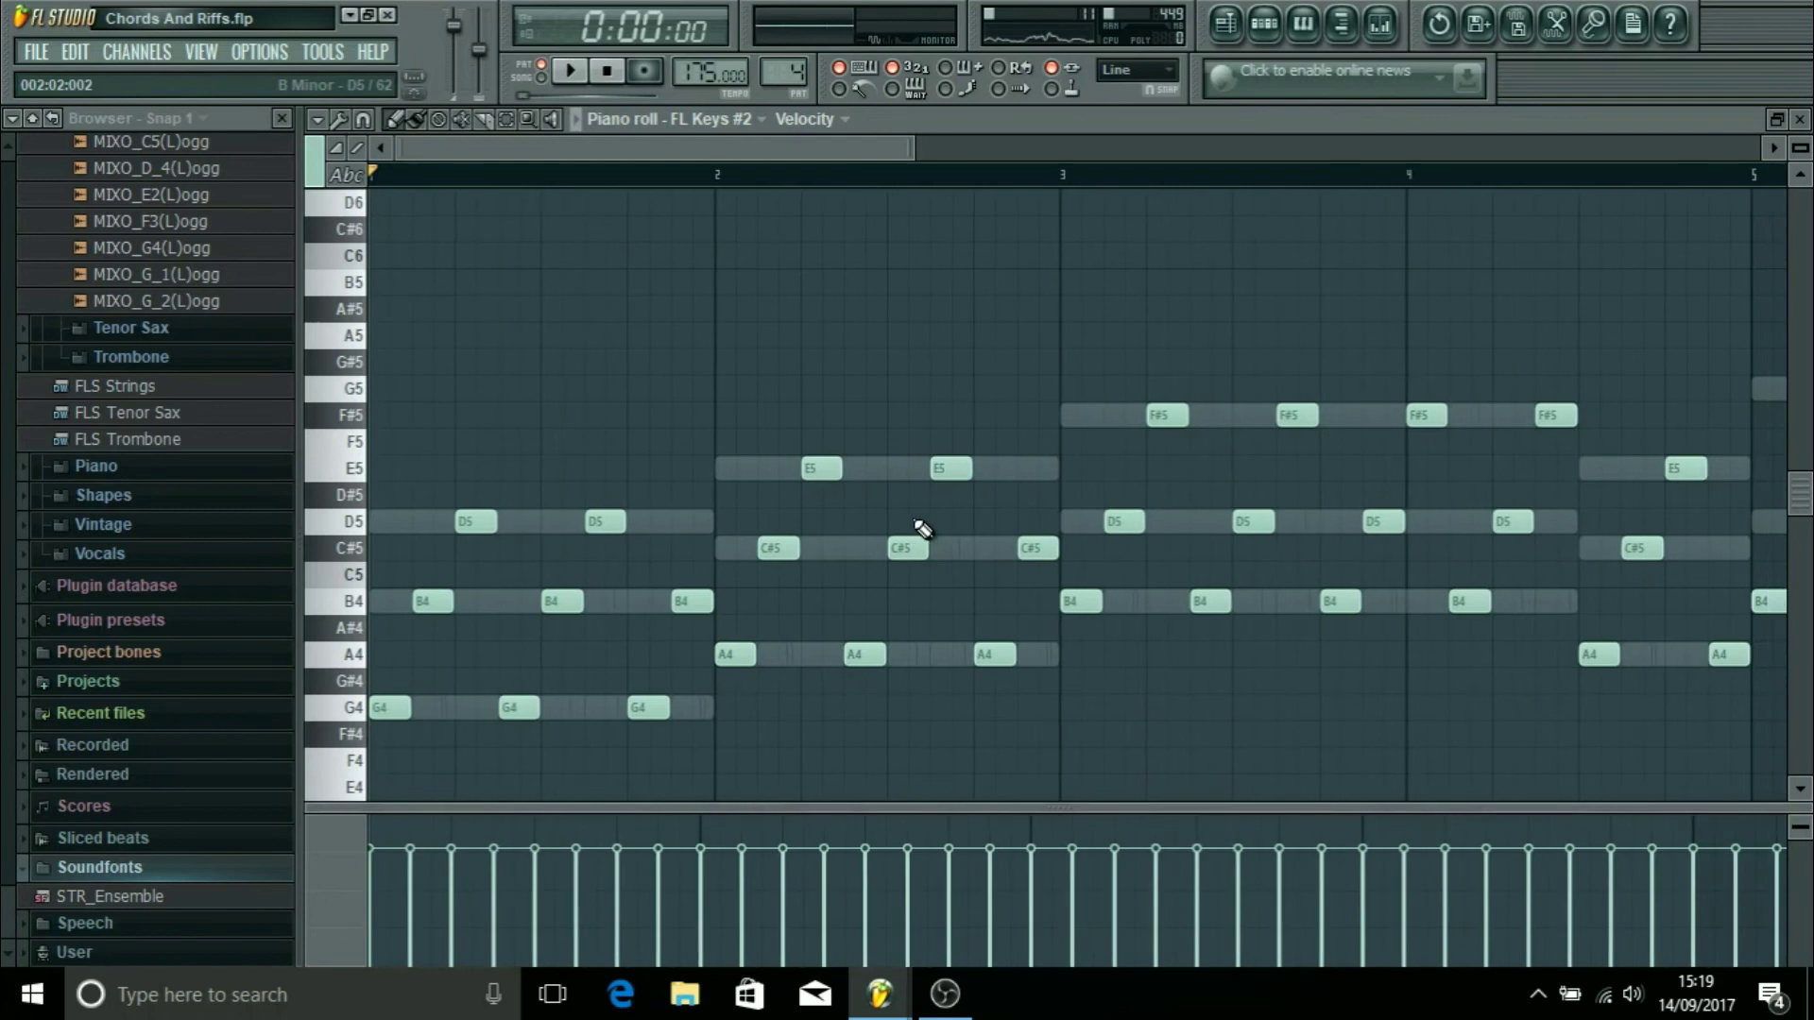
key("space")
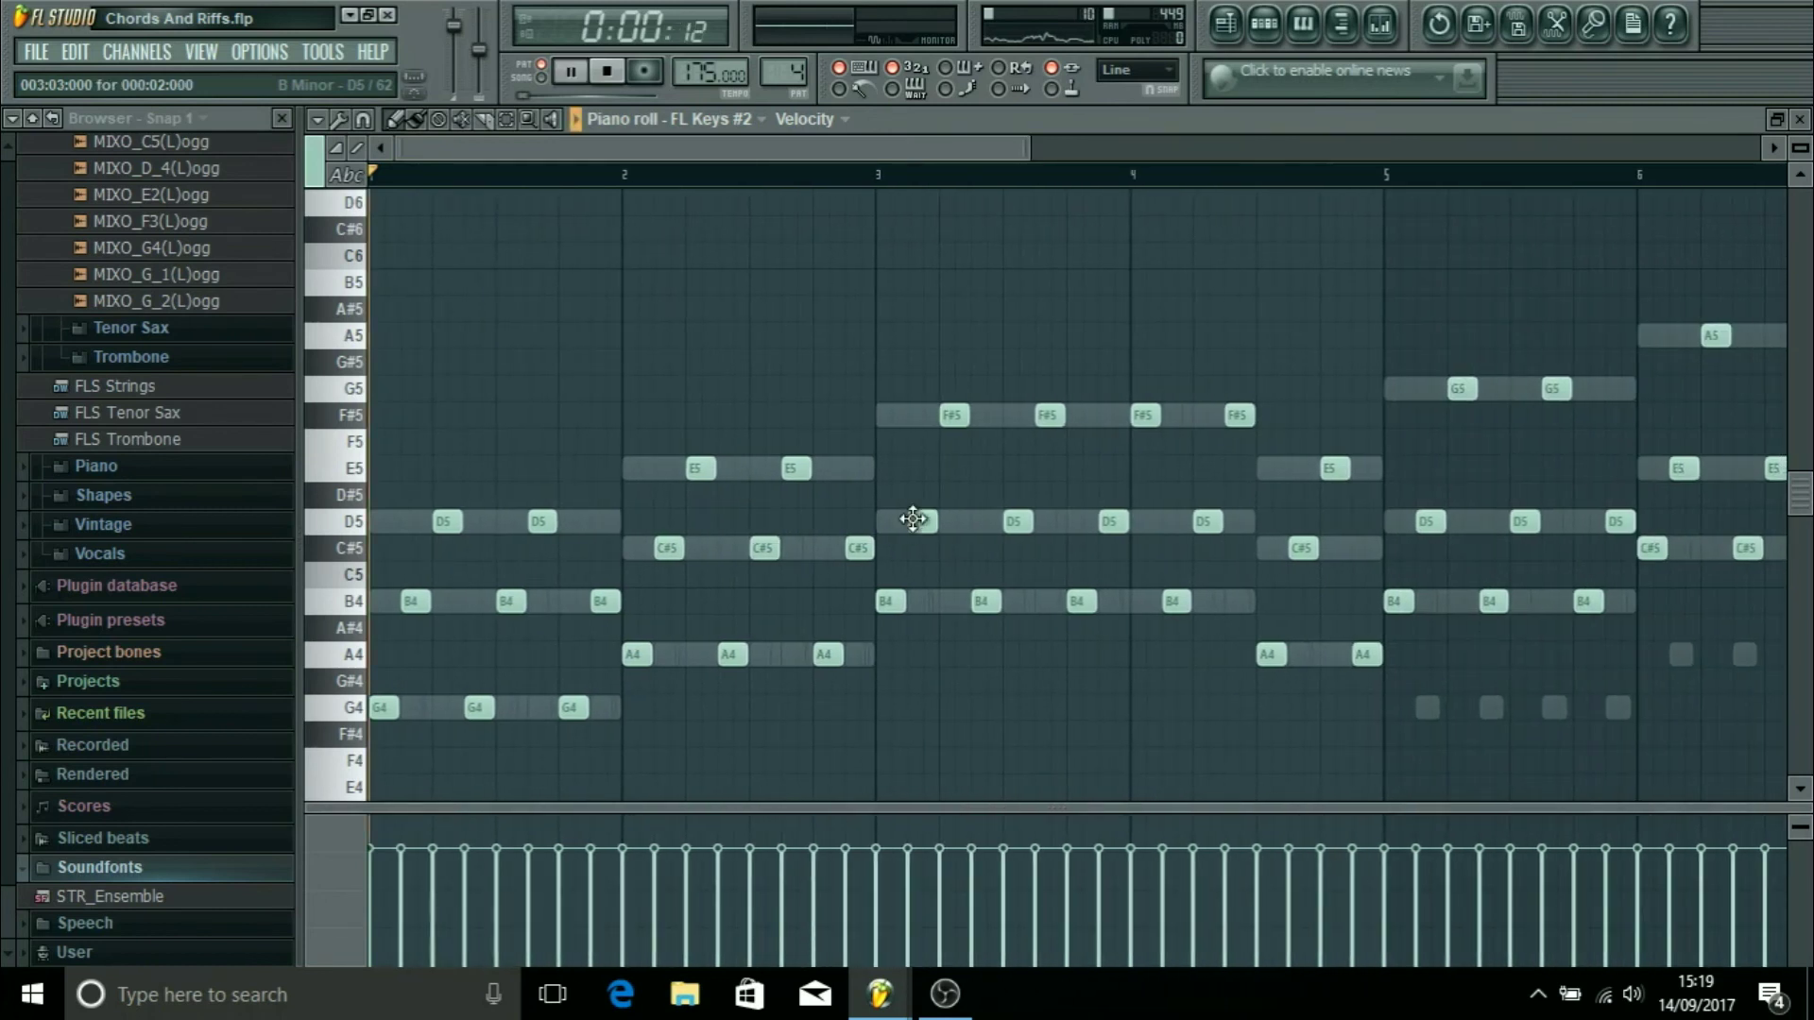
left_click(1800, 119)
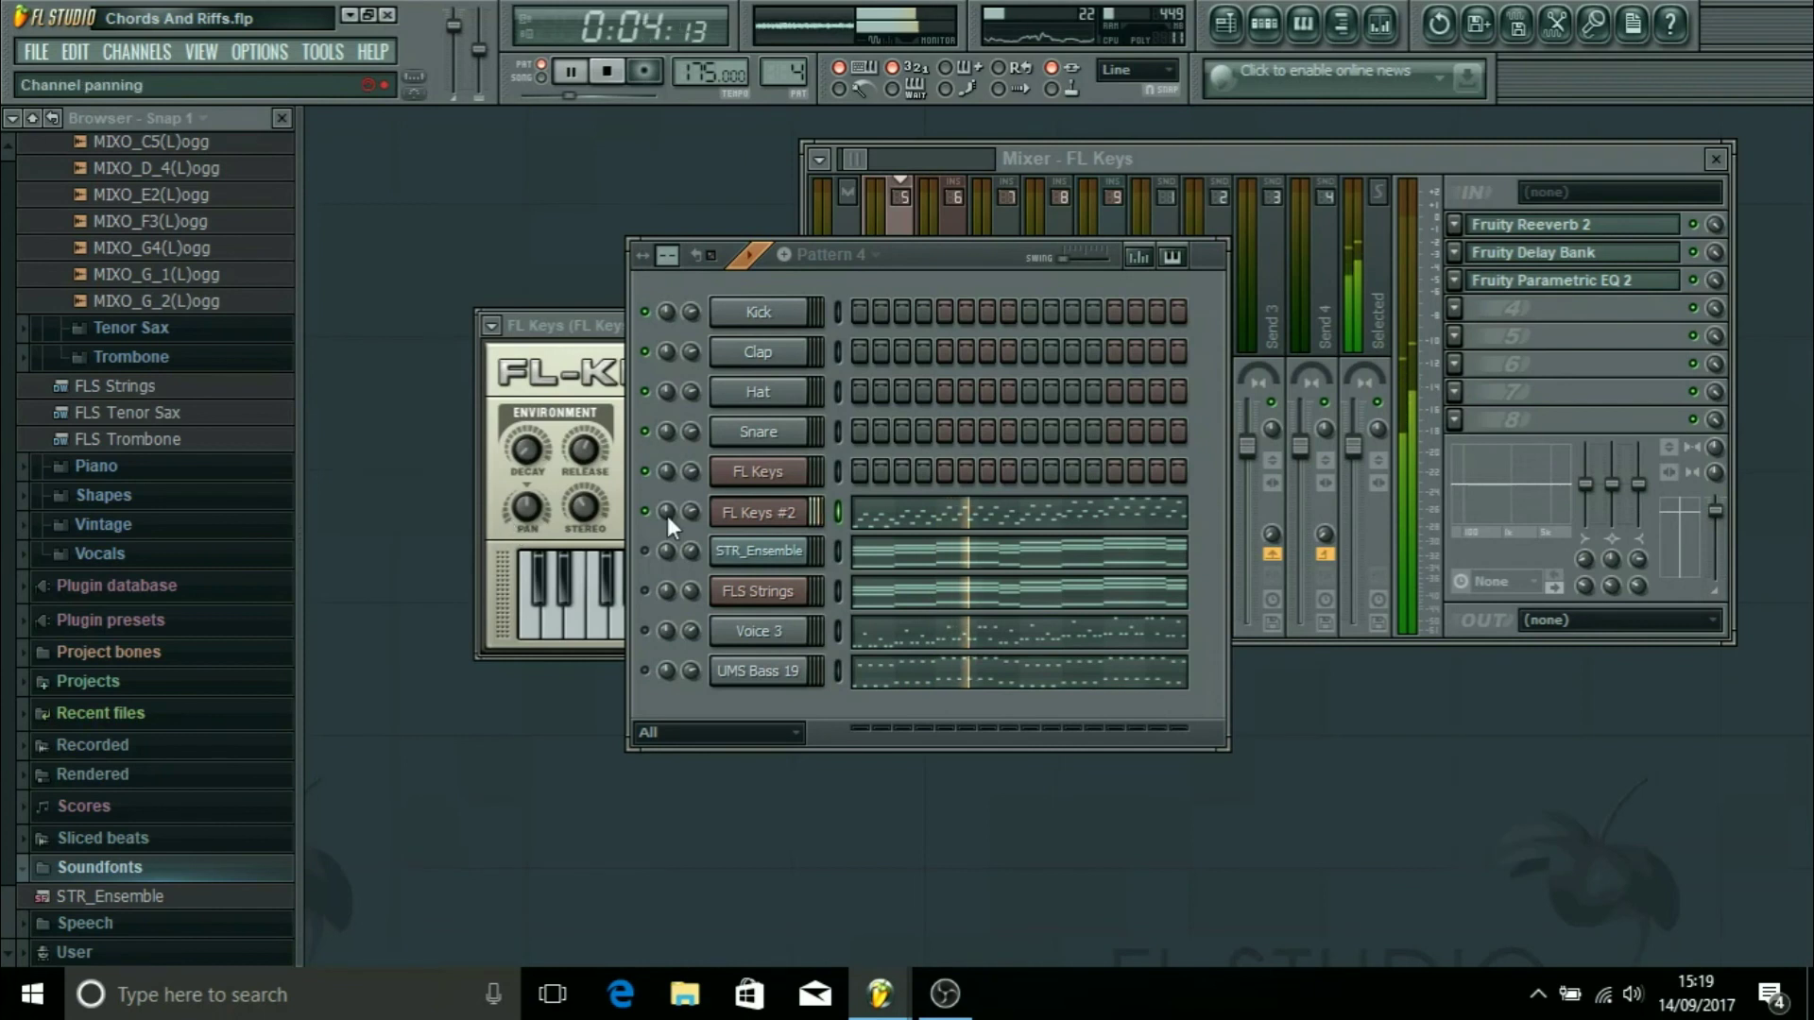
key("space")
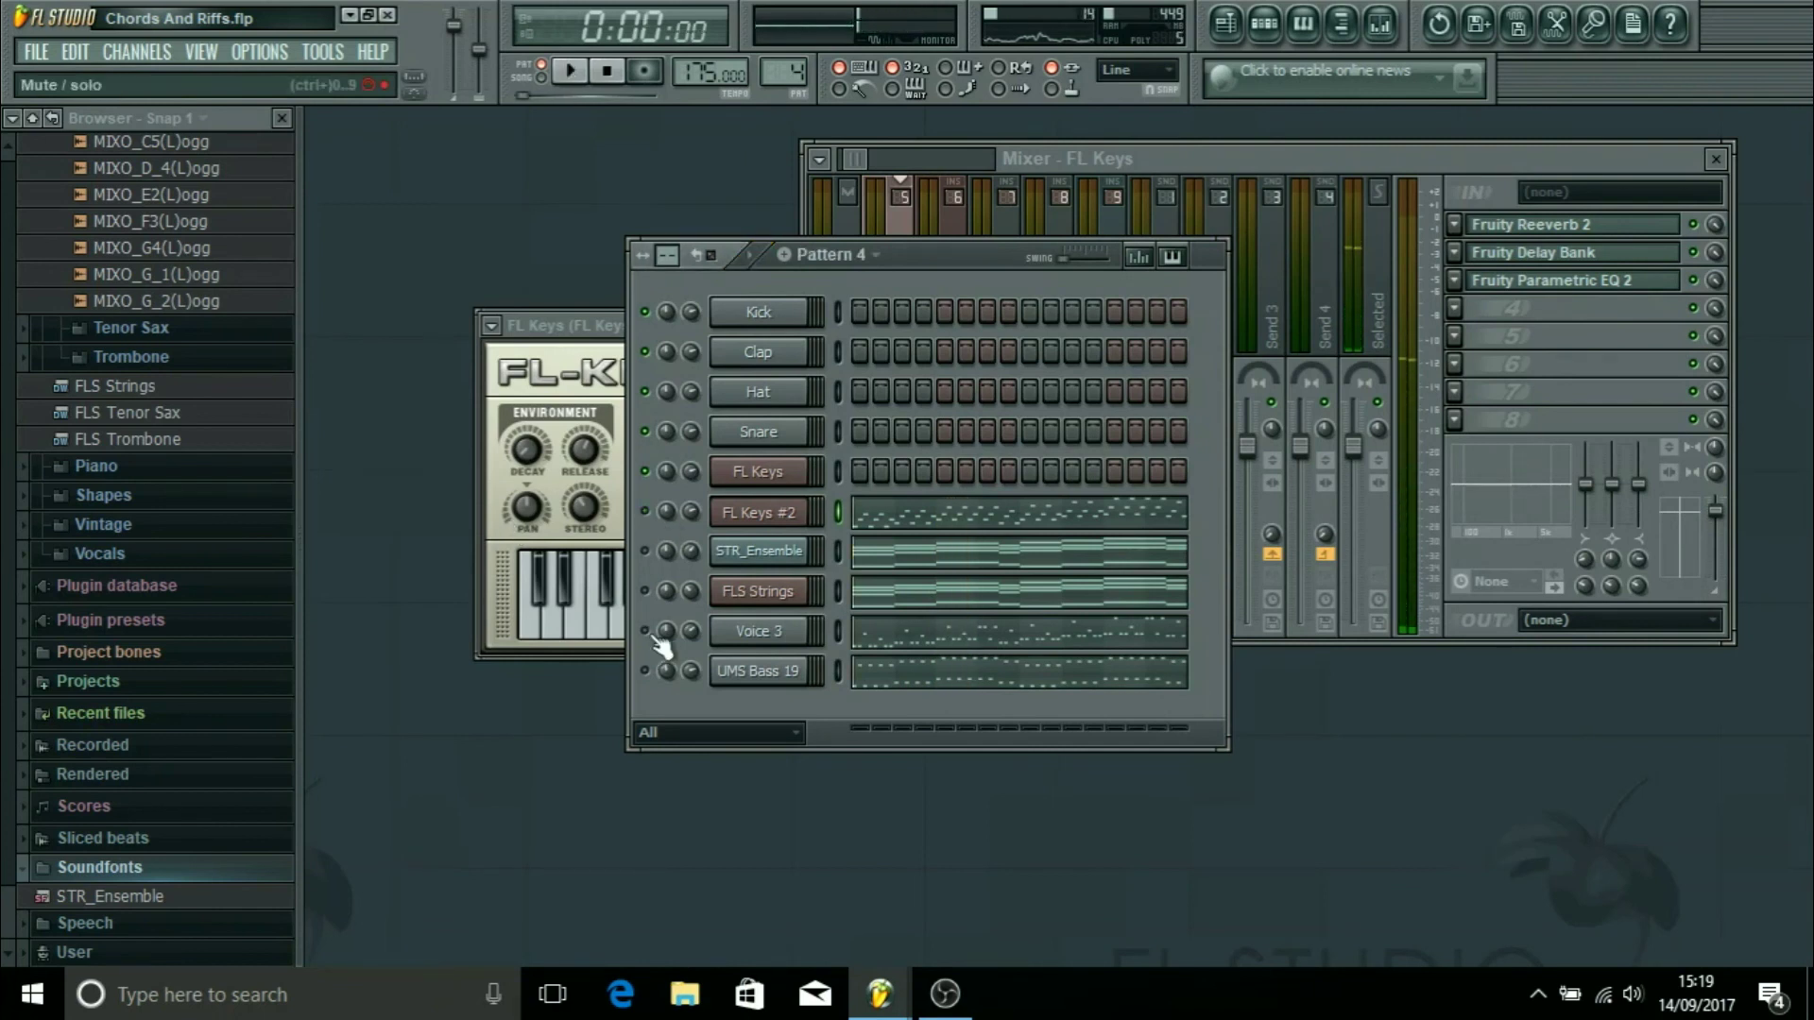
Step: Open the Voice 3 riff in the piano roll and play it on its own
left_click(926, 643)
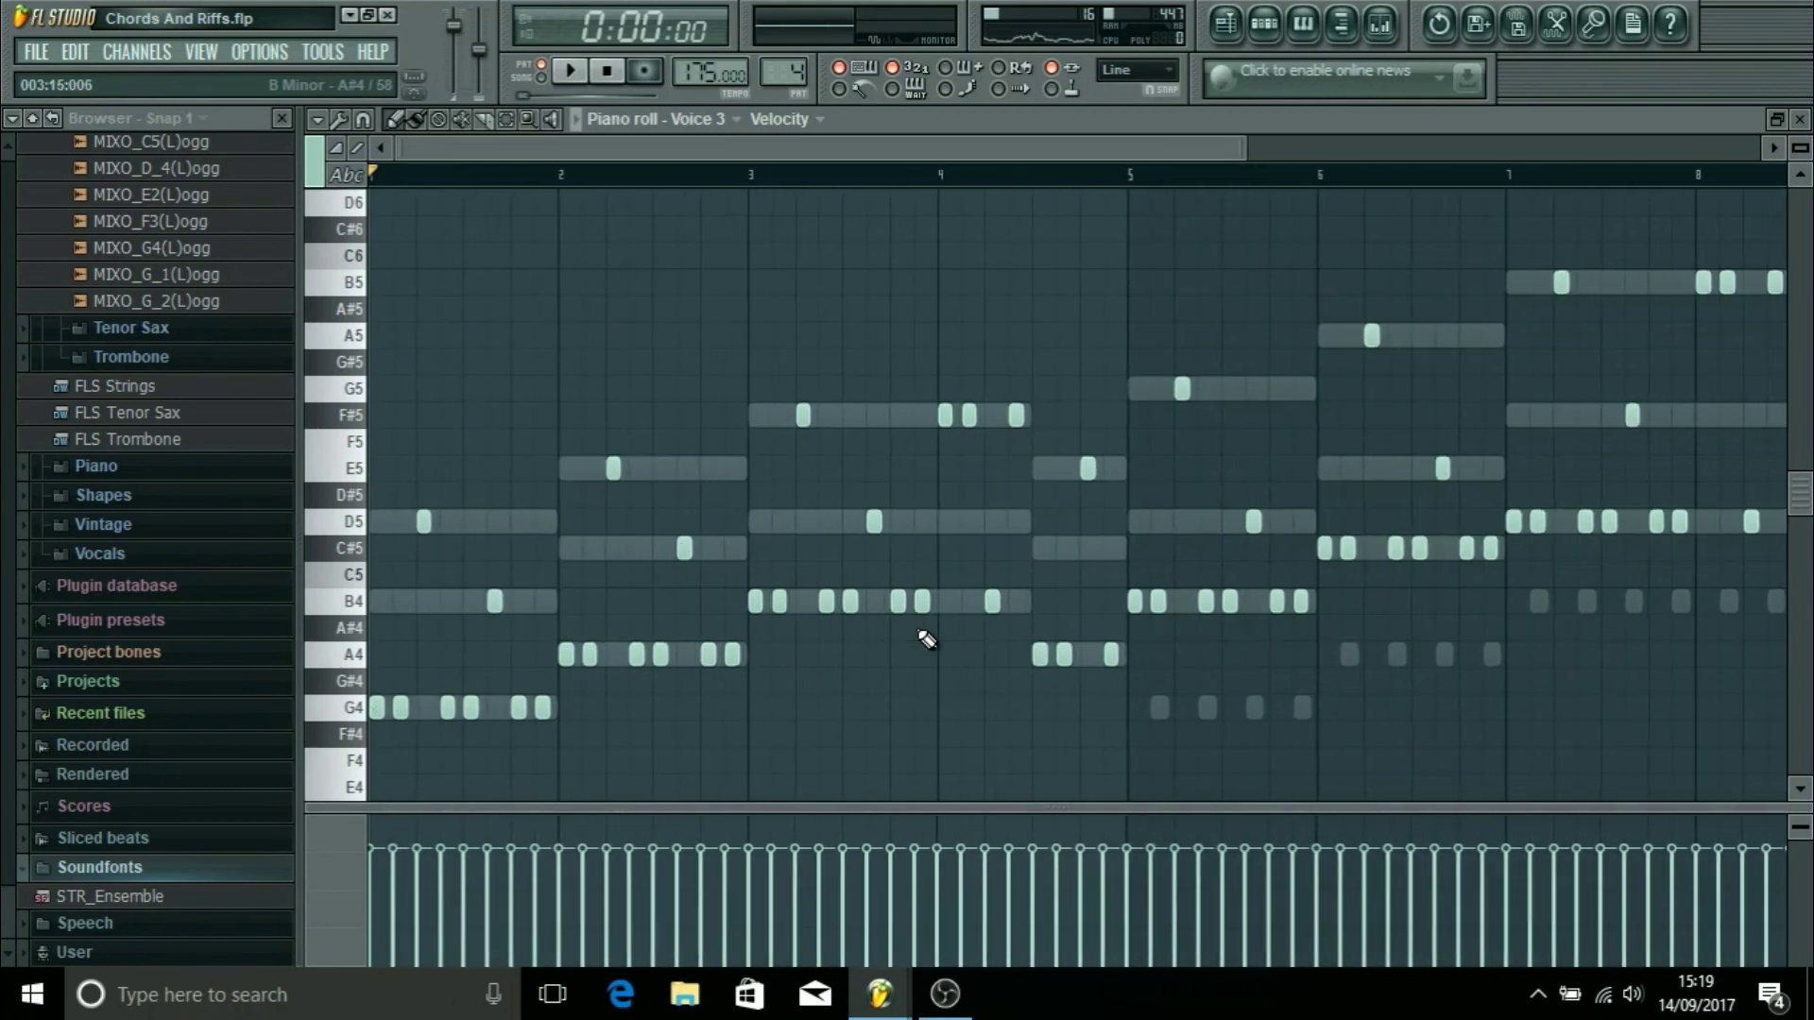
key("space")
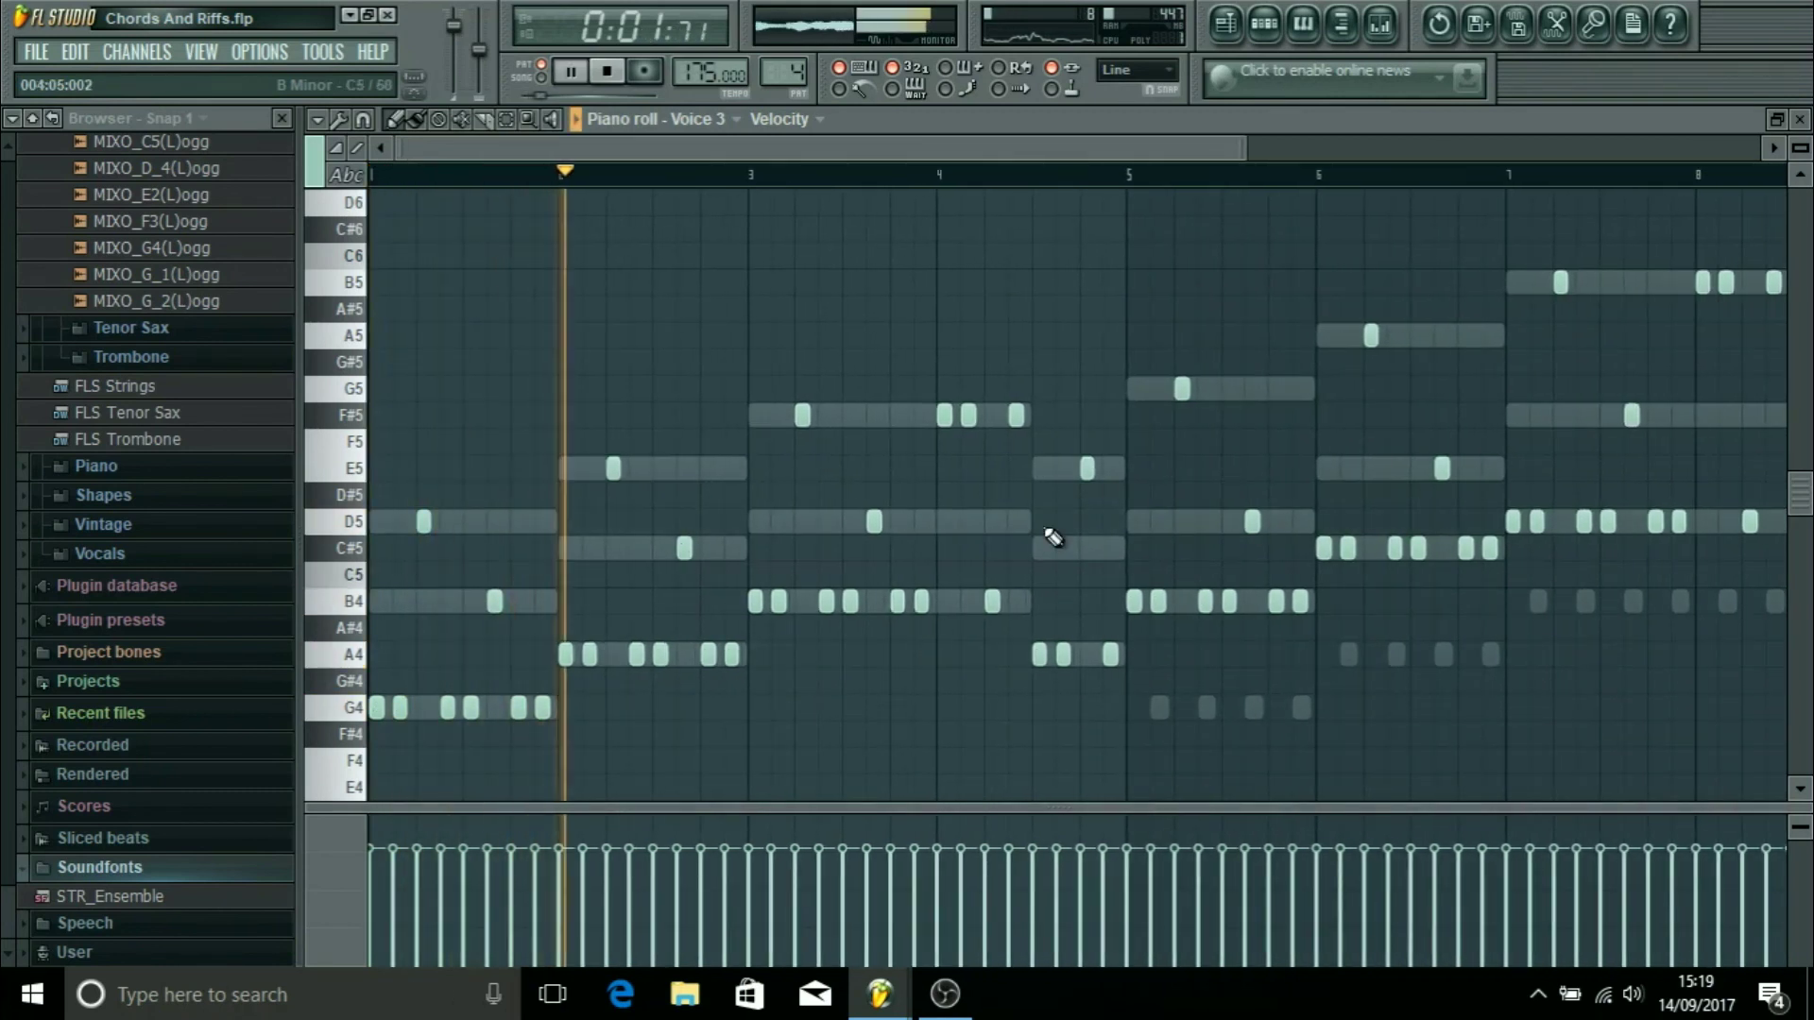
left_click(1800, 120)
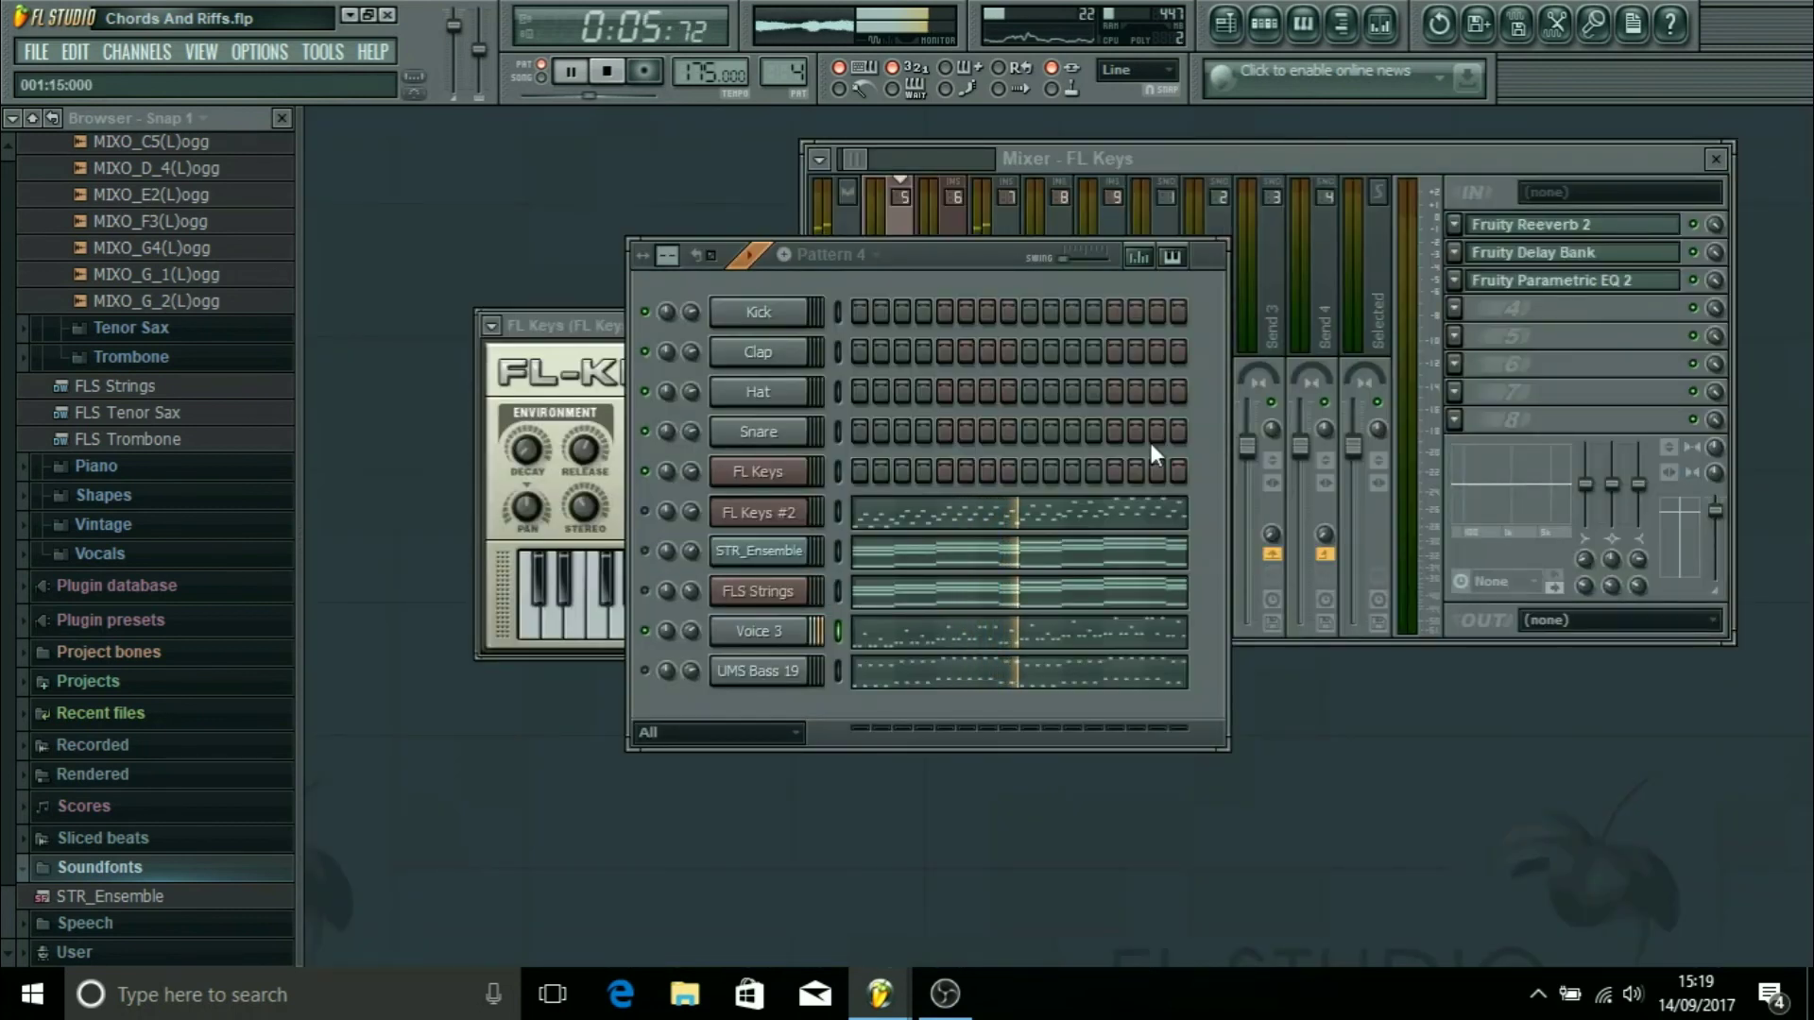
key("space")
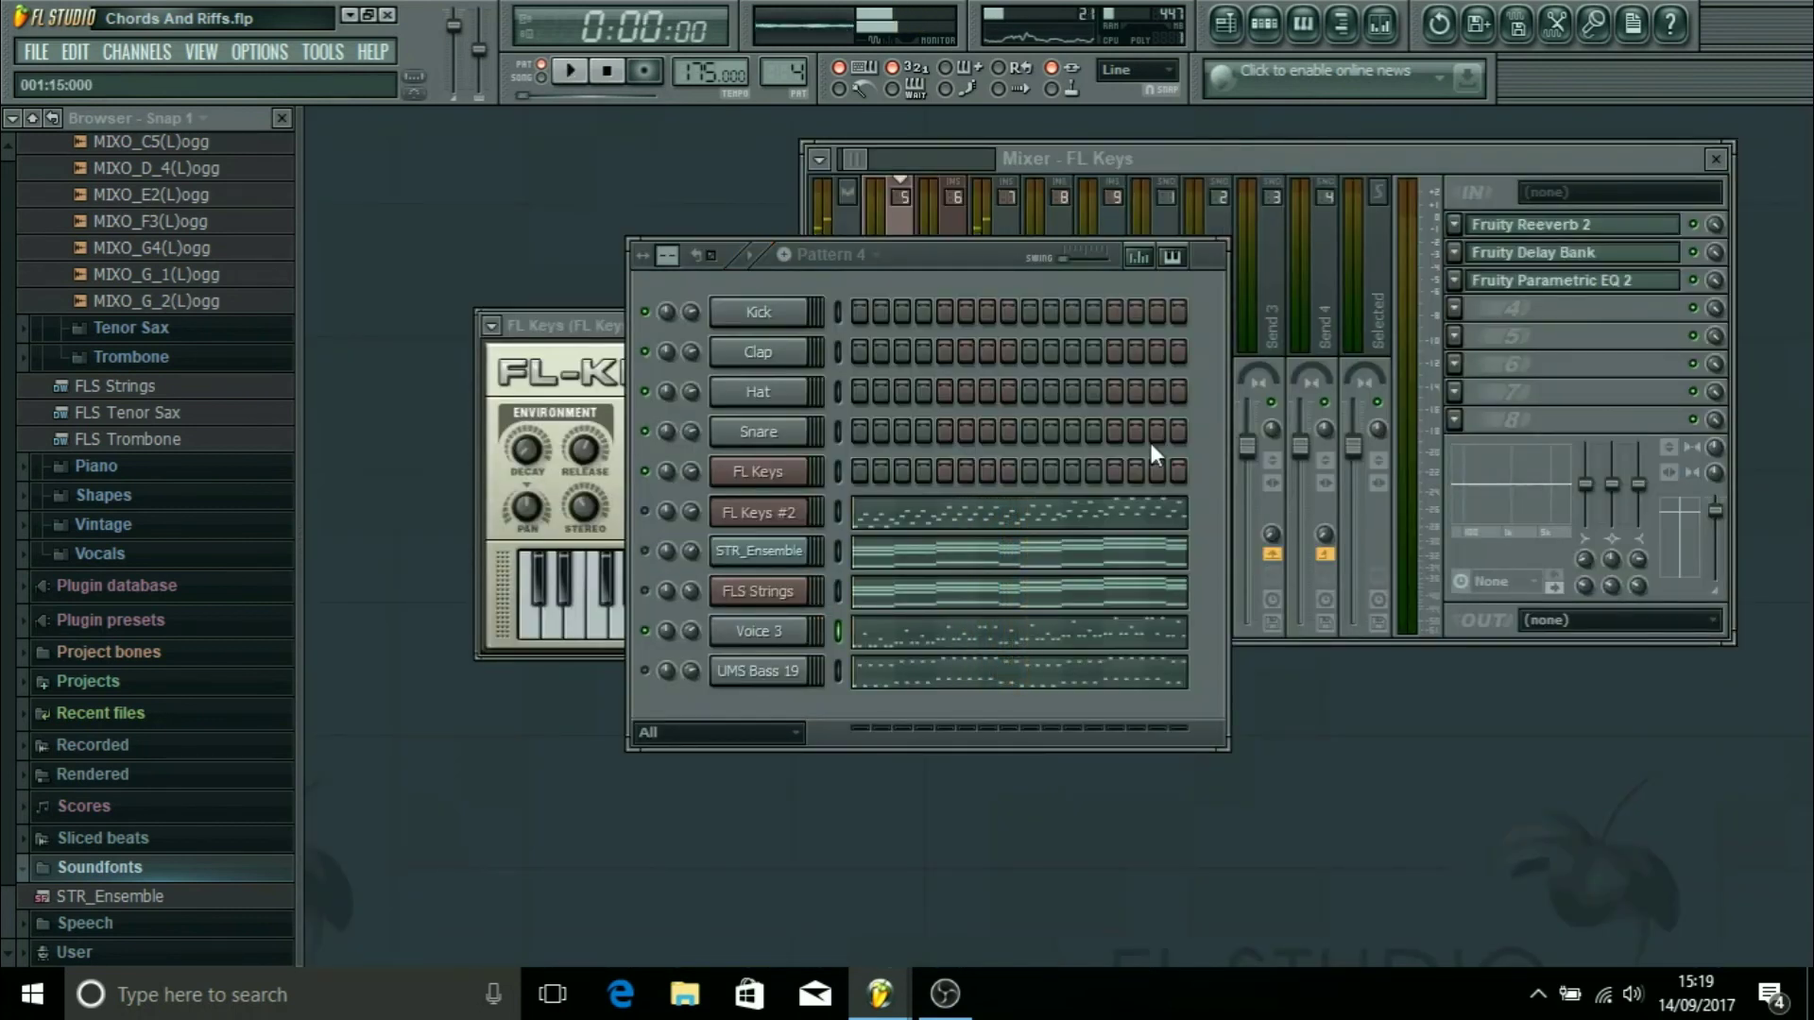
Step: Play UMS Bass 19 on its own, view its octave bass line in the piano roll, and delete all its notes
left_click(658, 640)
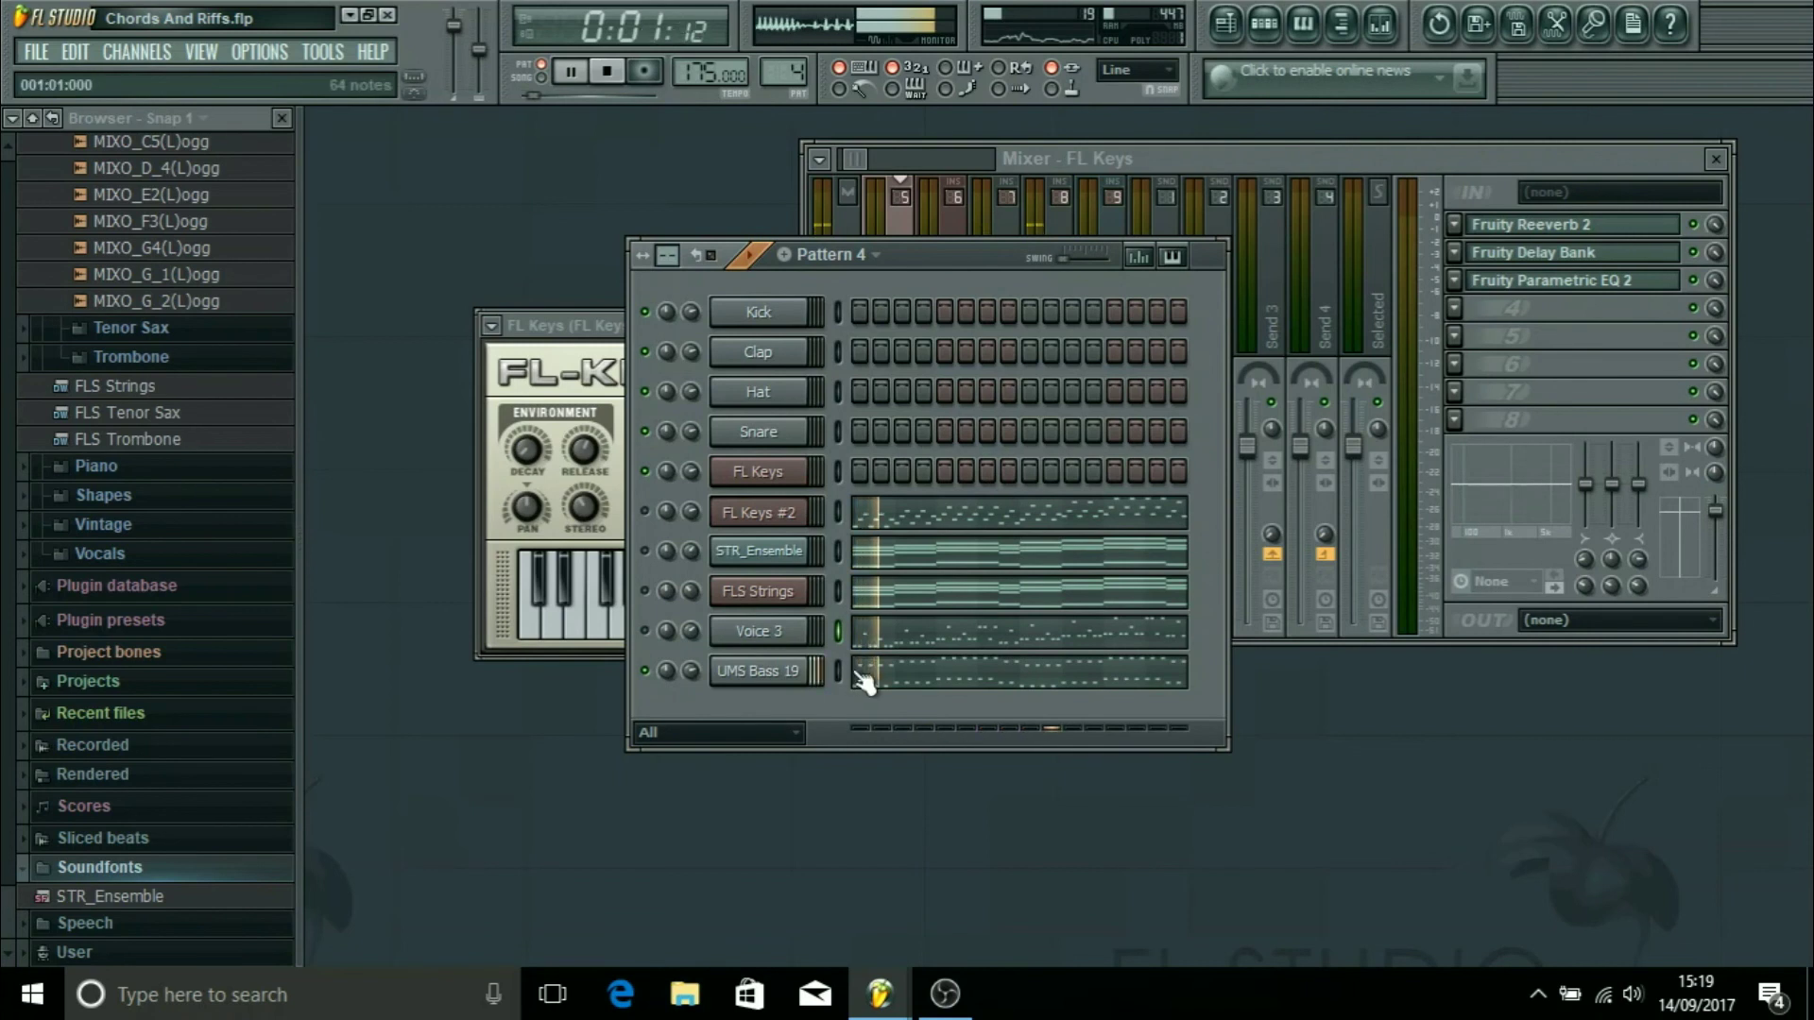
left_click(902, 677)
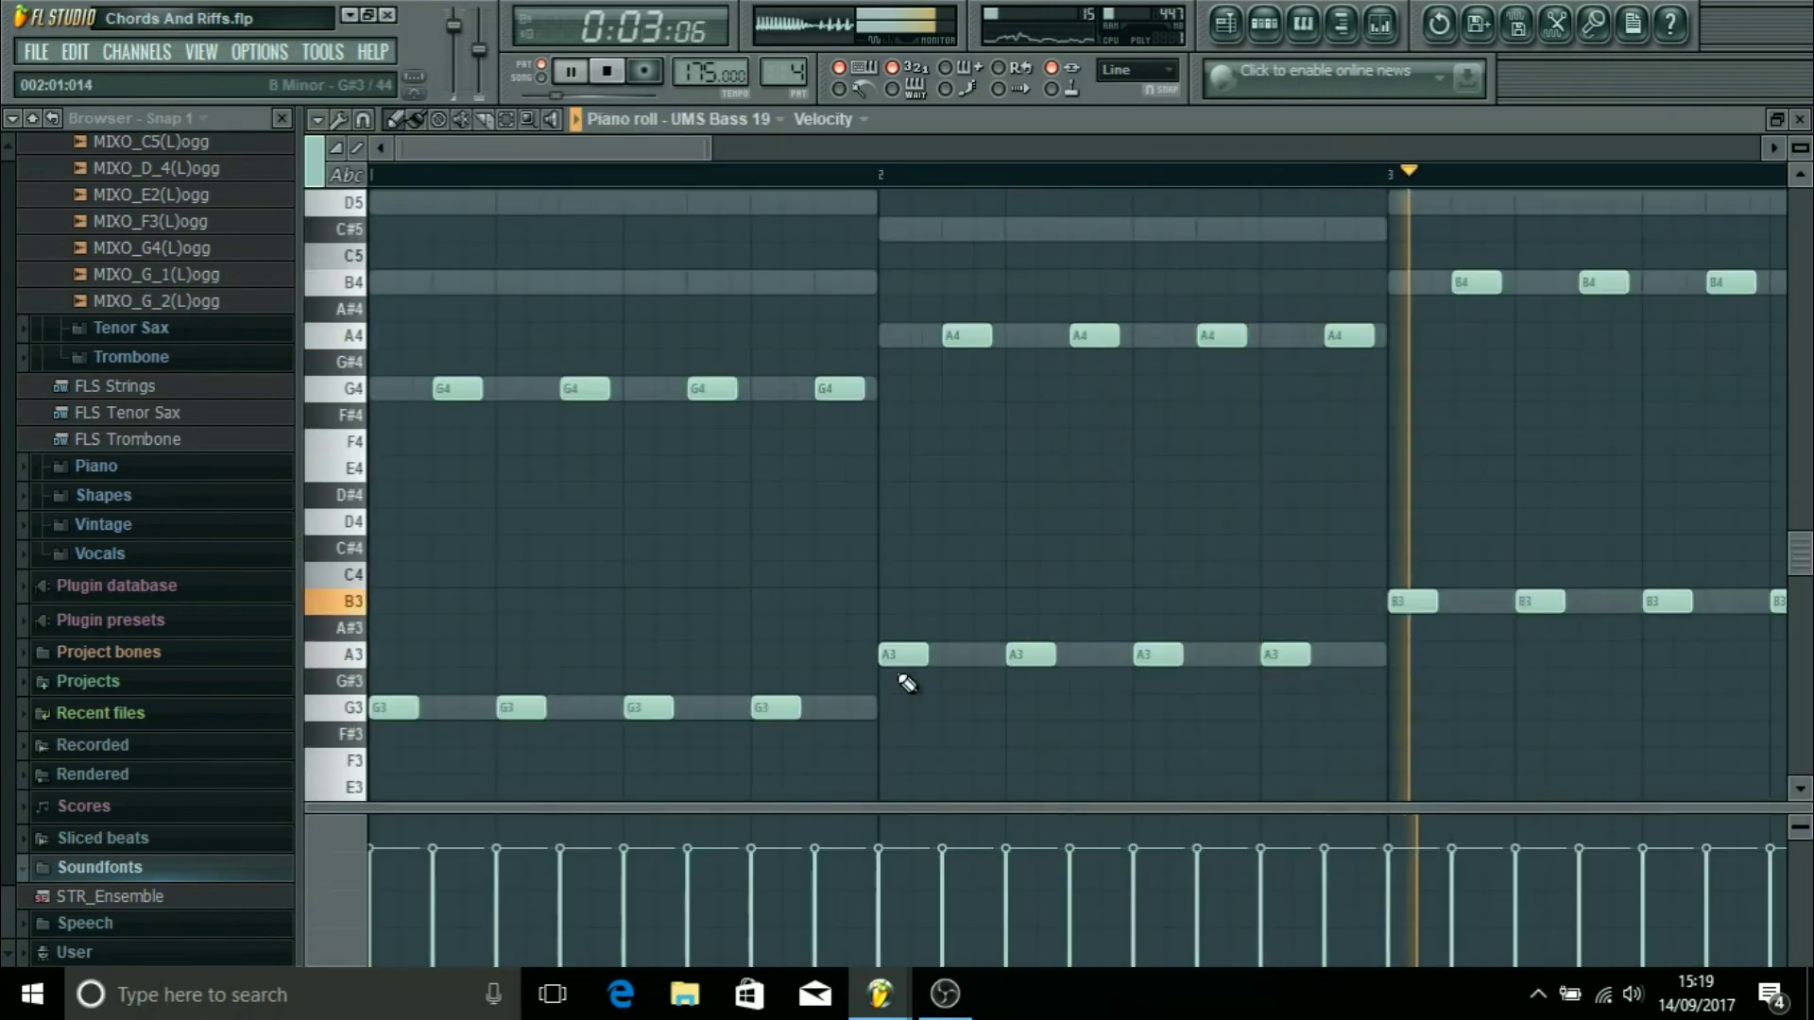
key("space")
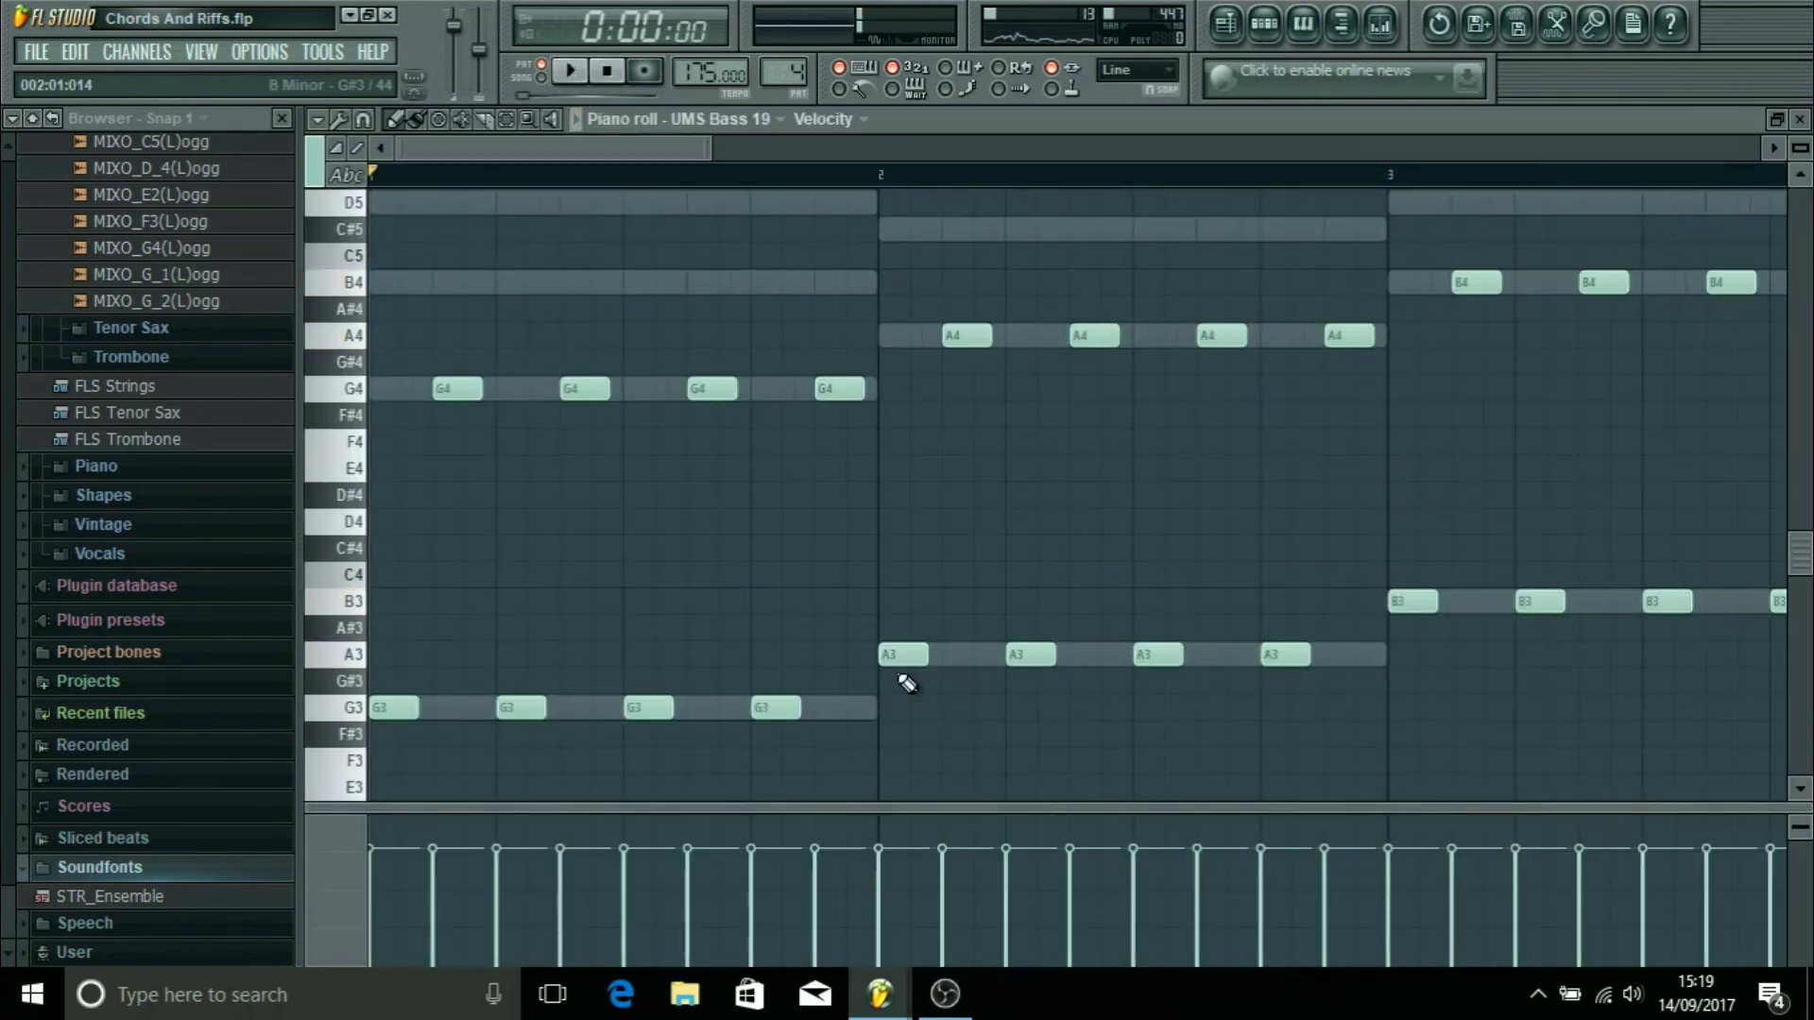
left_click(1800, 120)
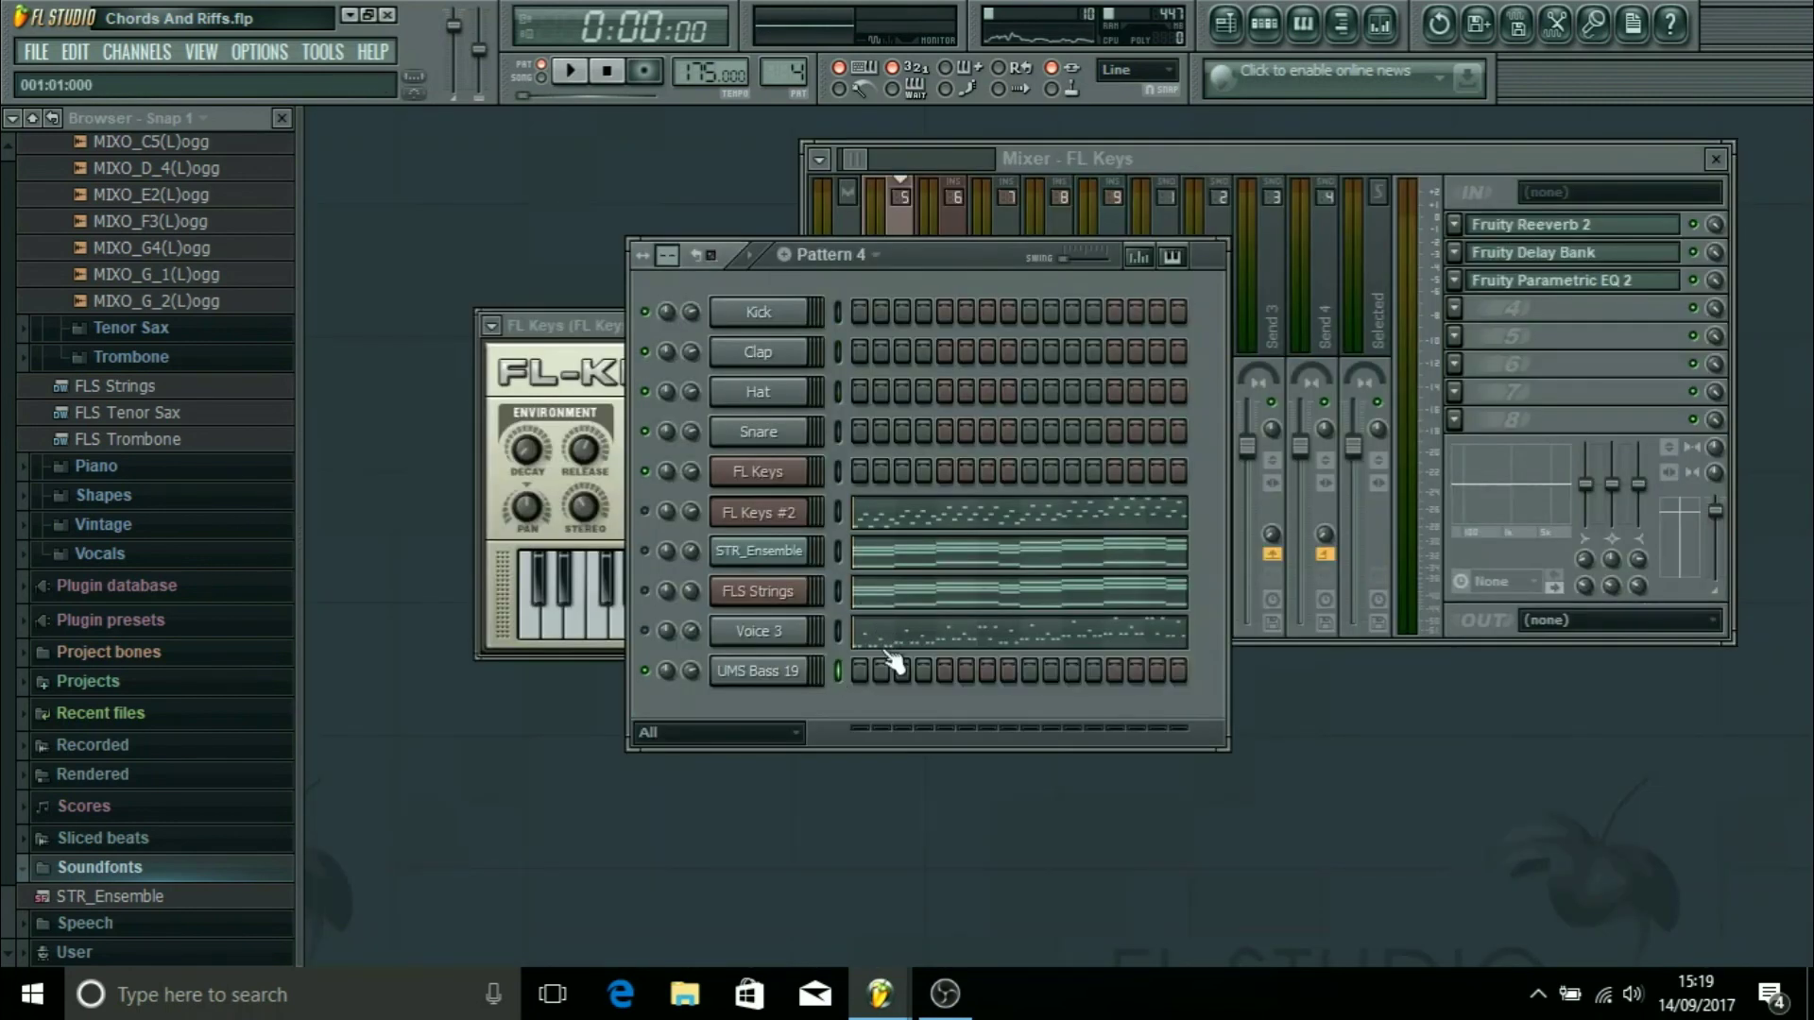
Step: Select the low G3, A3 and B3 root notes of the FLS Strings chords and copy them
left_click(936, 603)
scroll(937, 605, "down", 5)
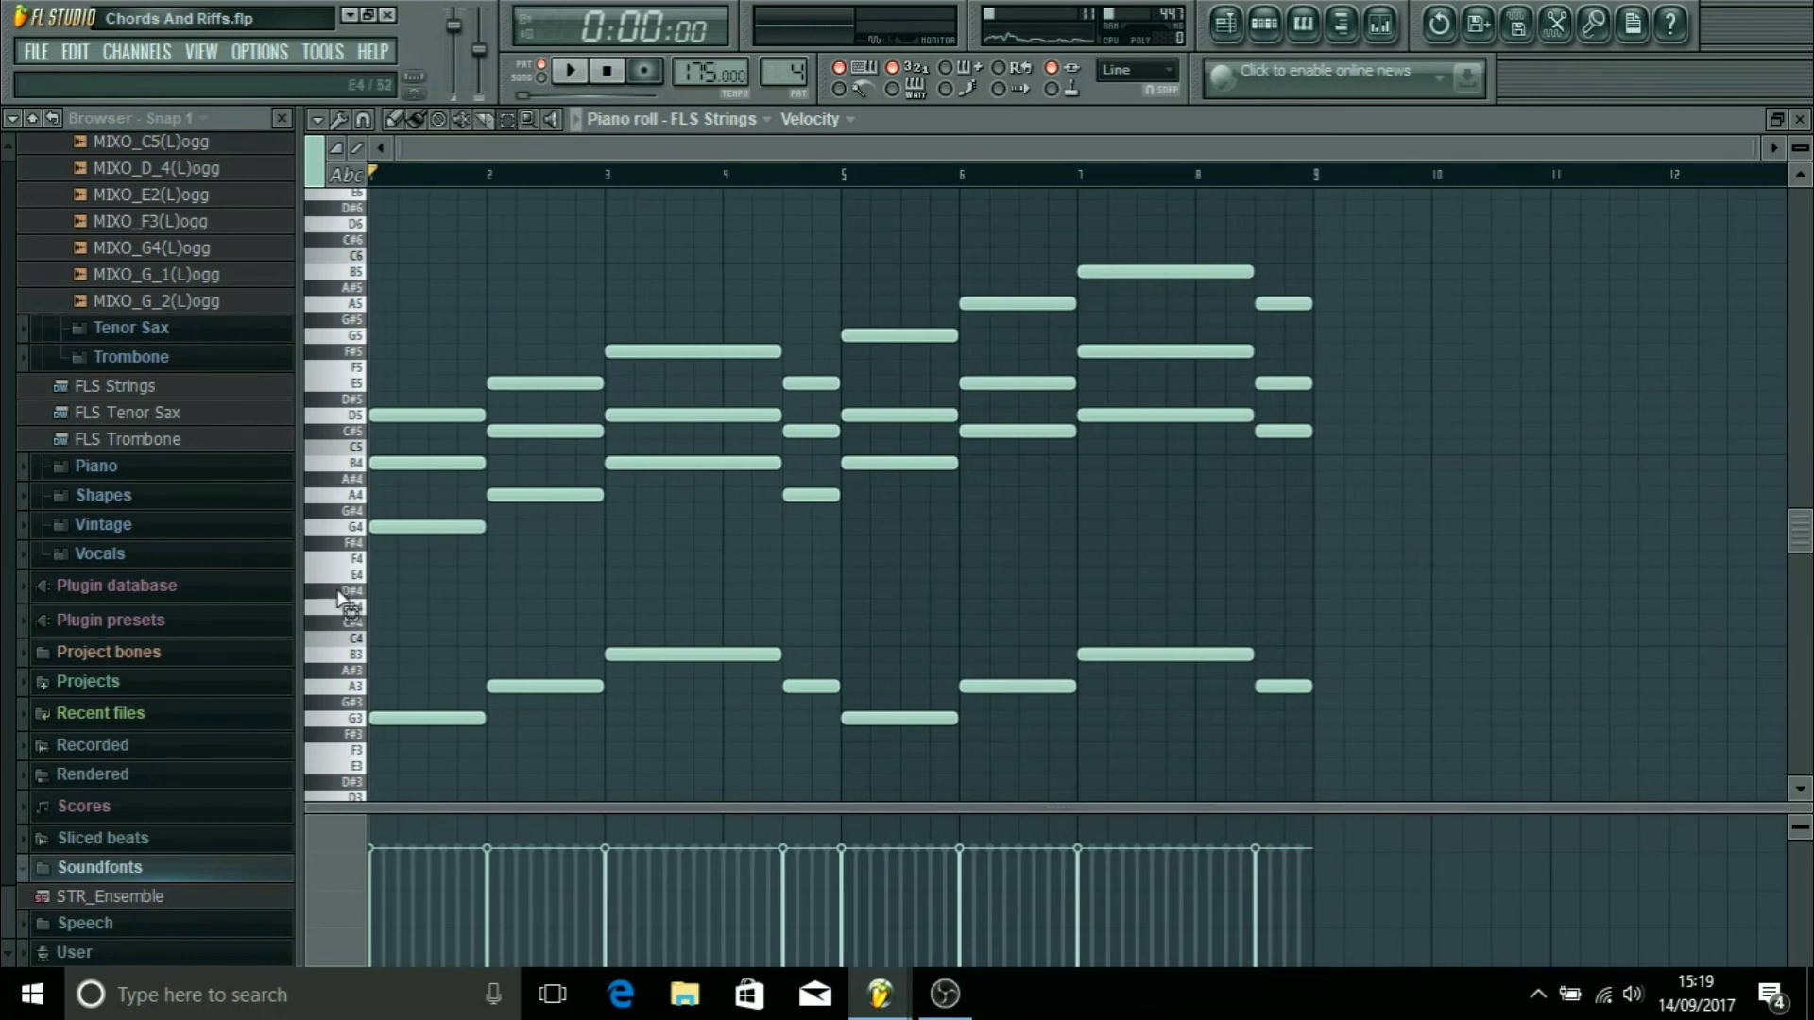
left_click_drag(343, 608, 378, 774)
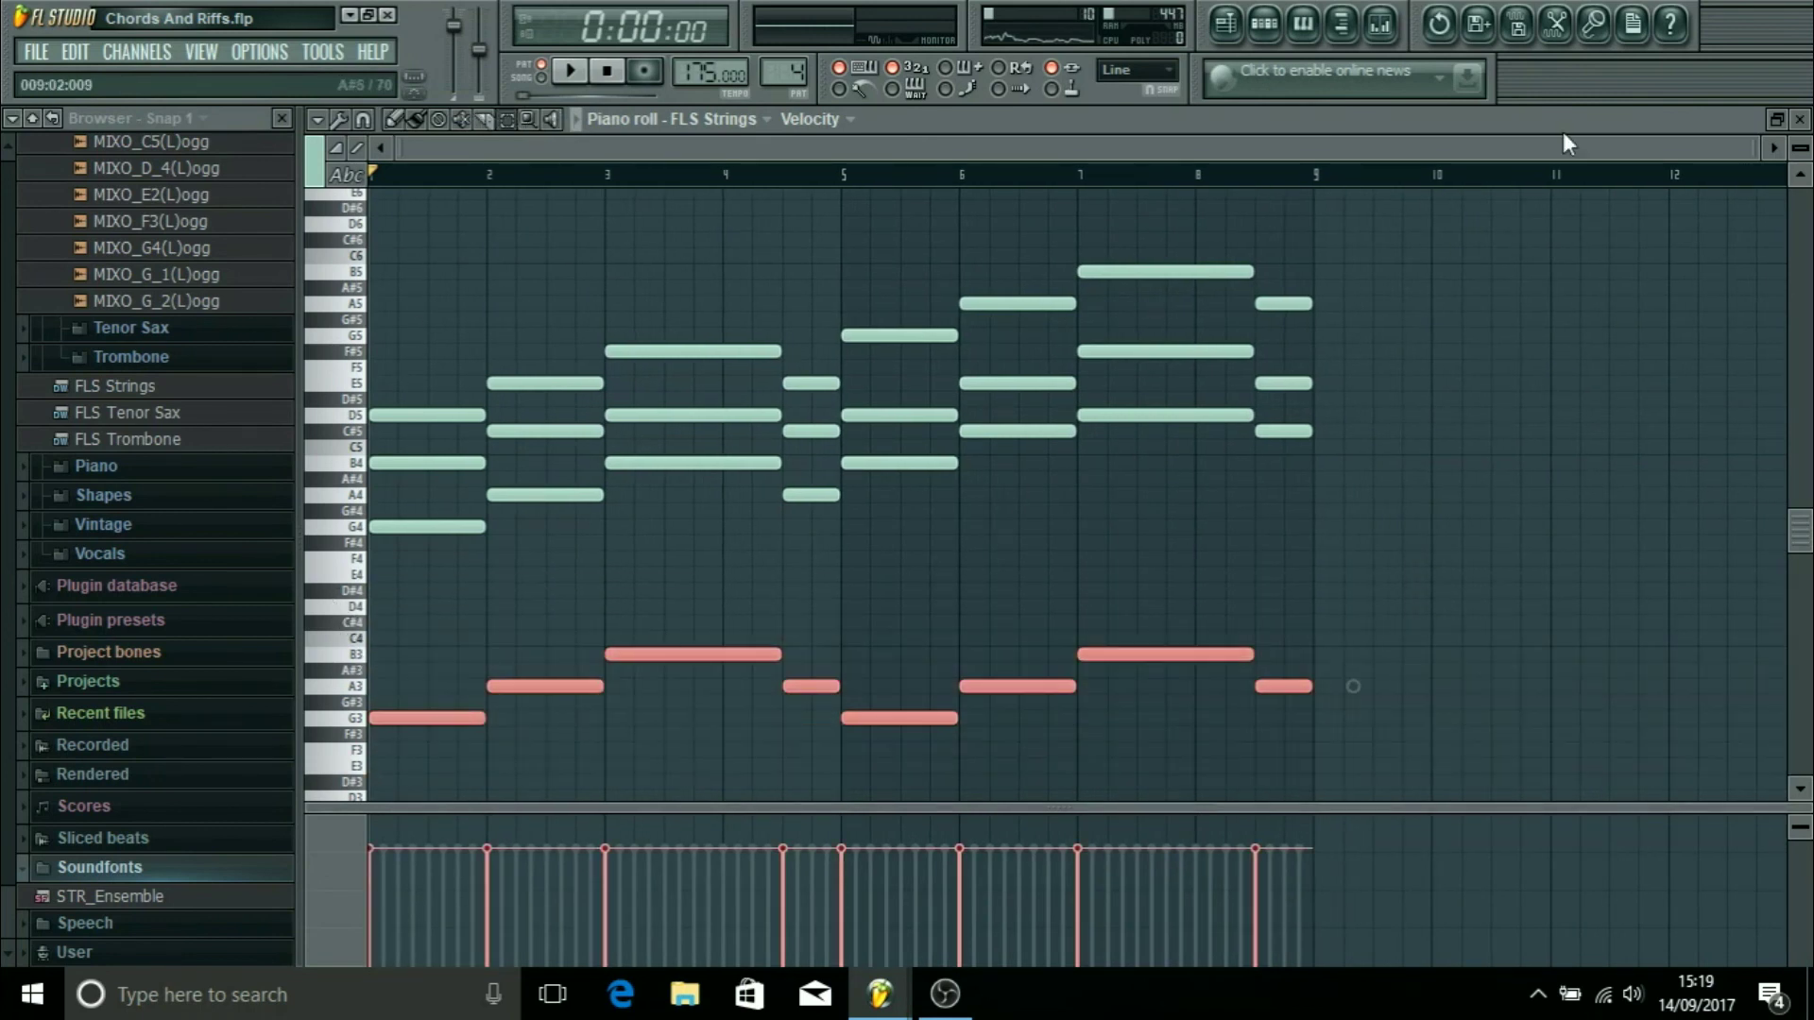
key("F7")
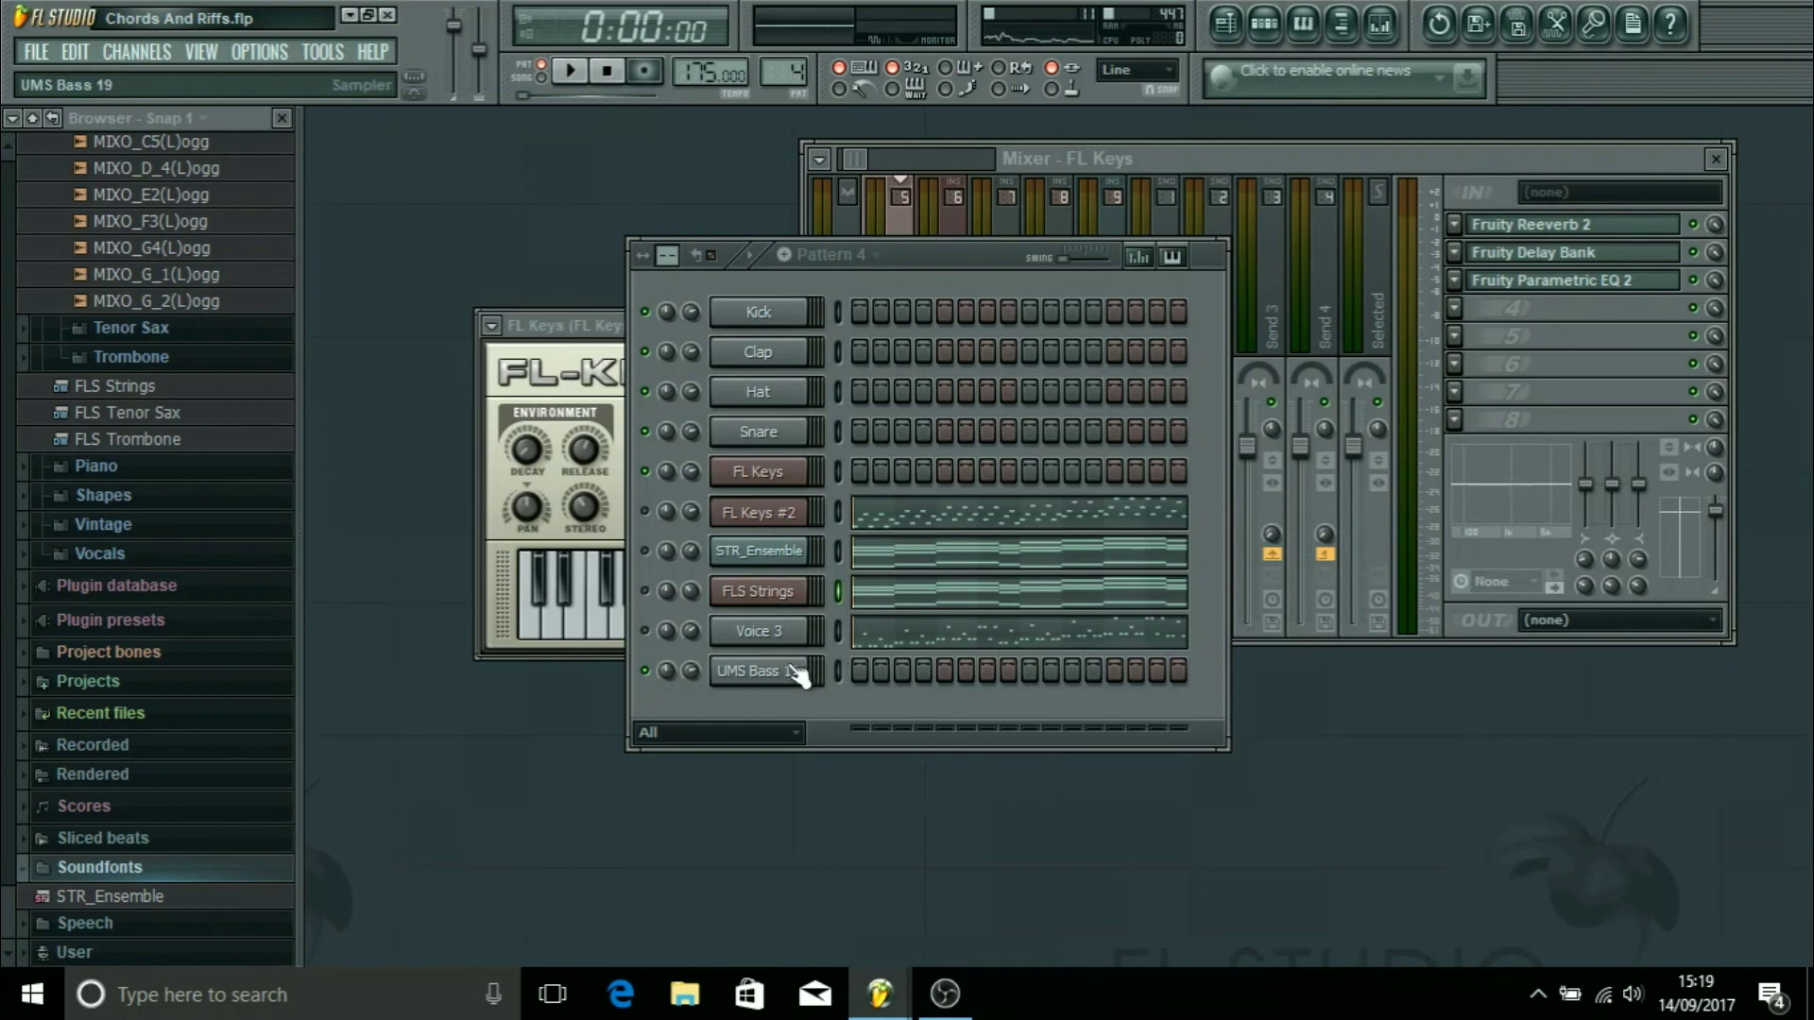
Step: Paste the copied root notes into the UMS Bass 19 piano roll and raise them by one octave
right_click(798, 673)
left_click(837, 597)
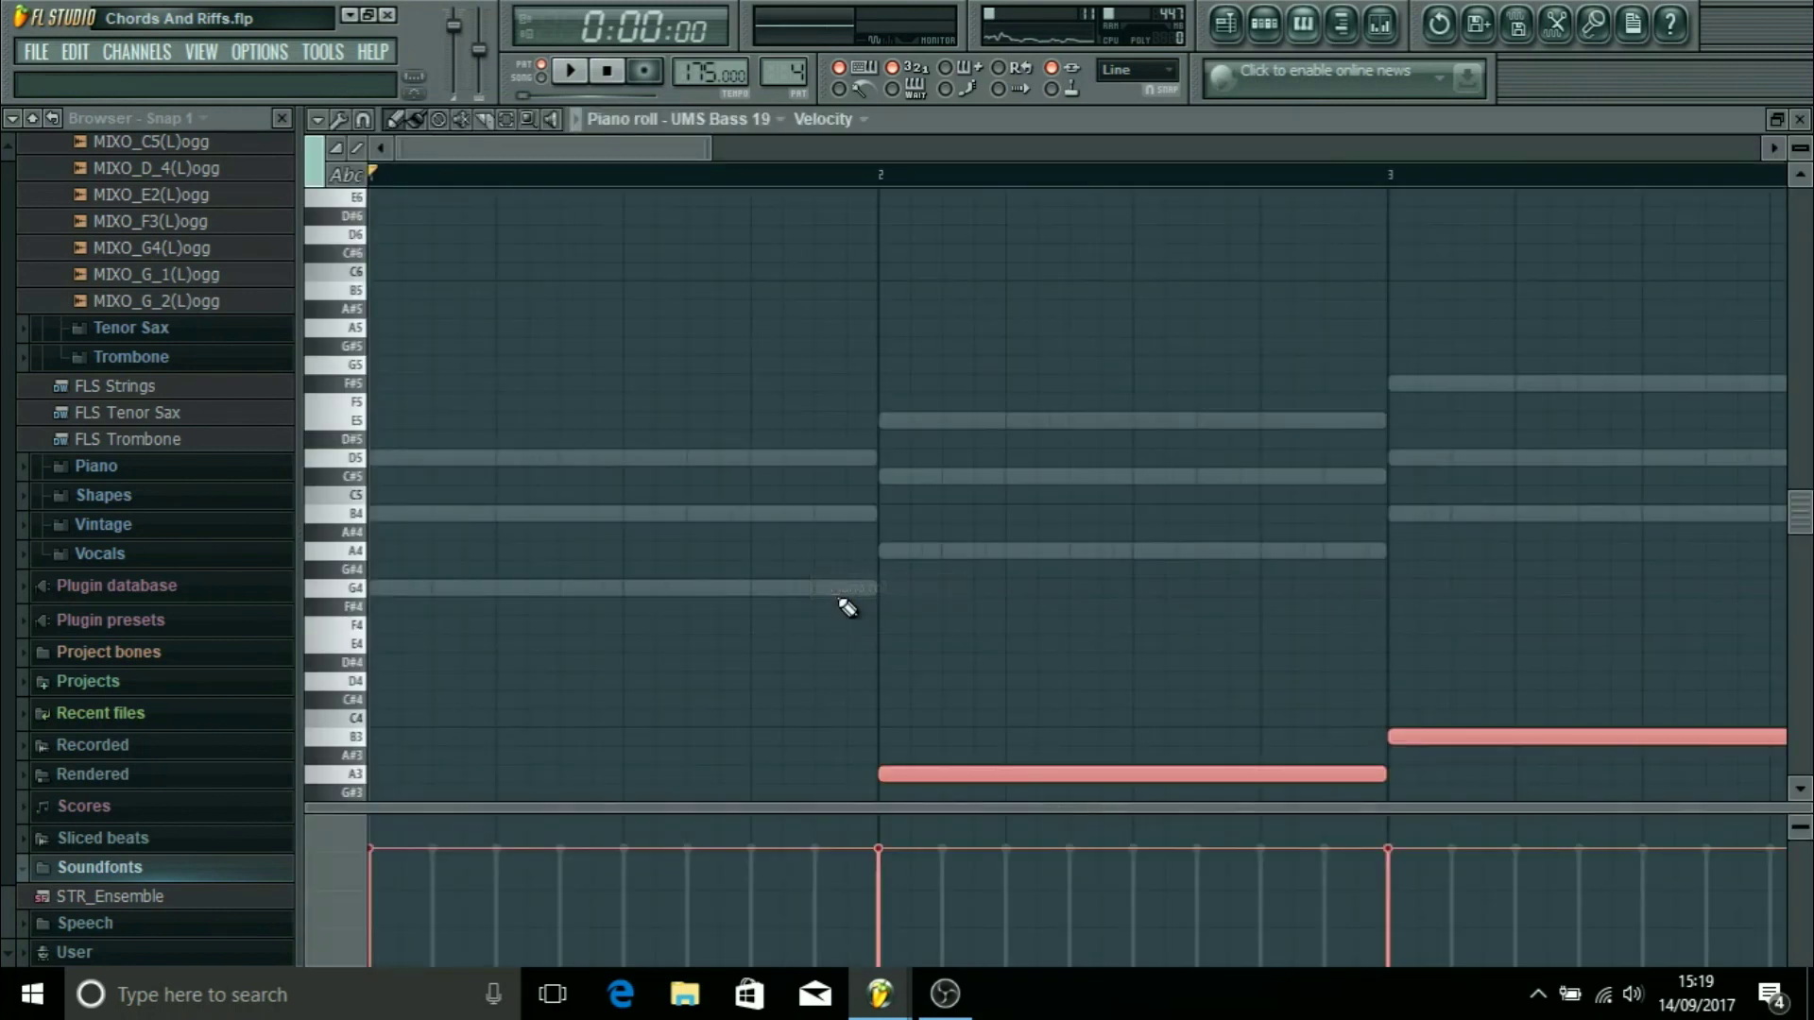
scroll(847, 607, "down", 4)
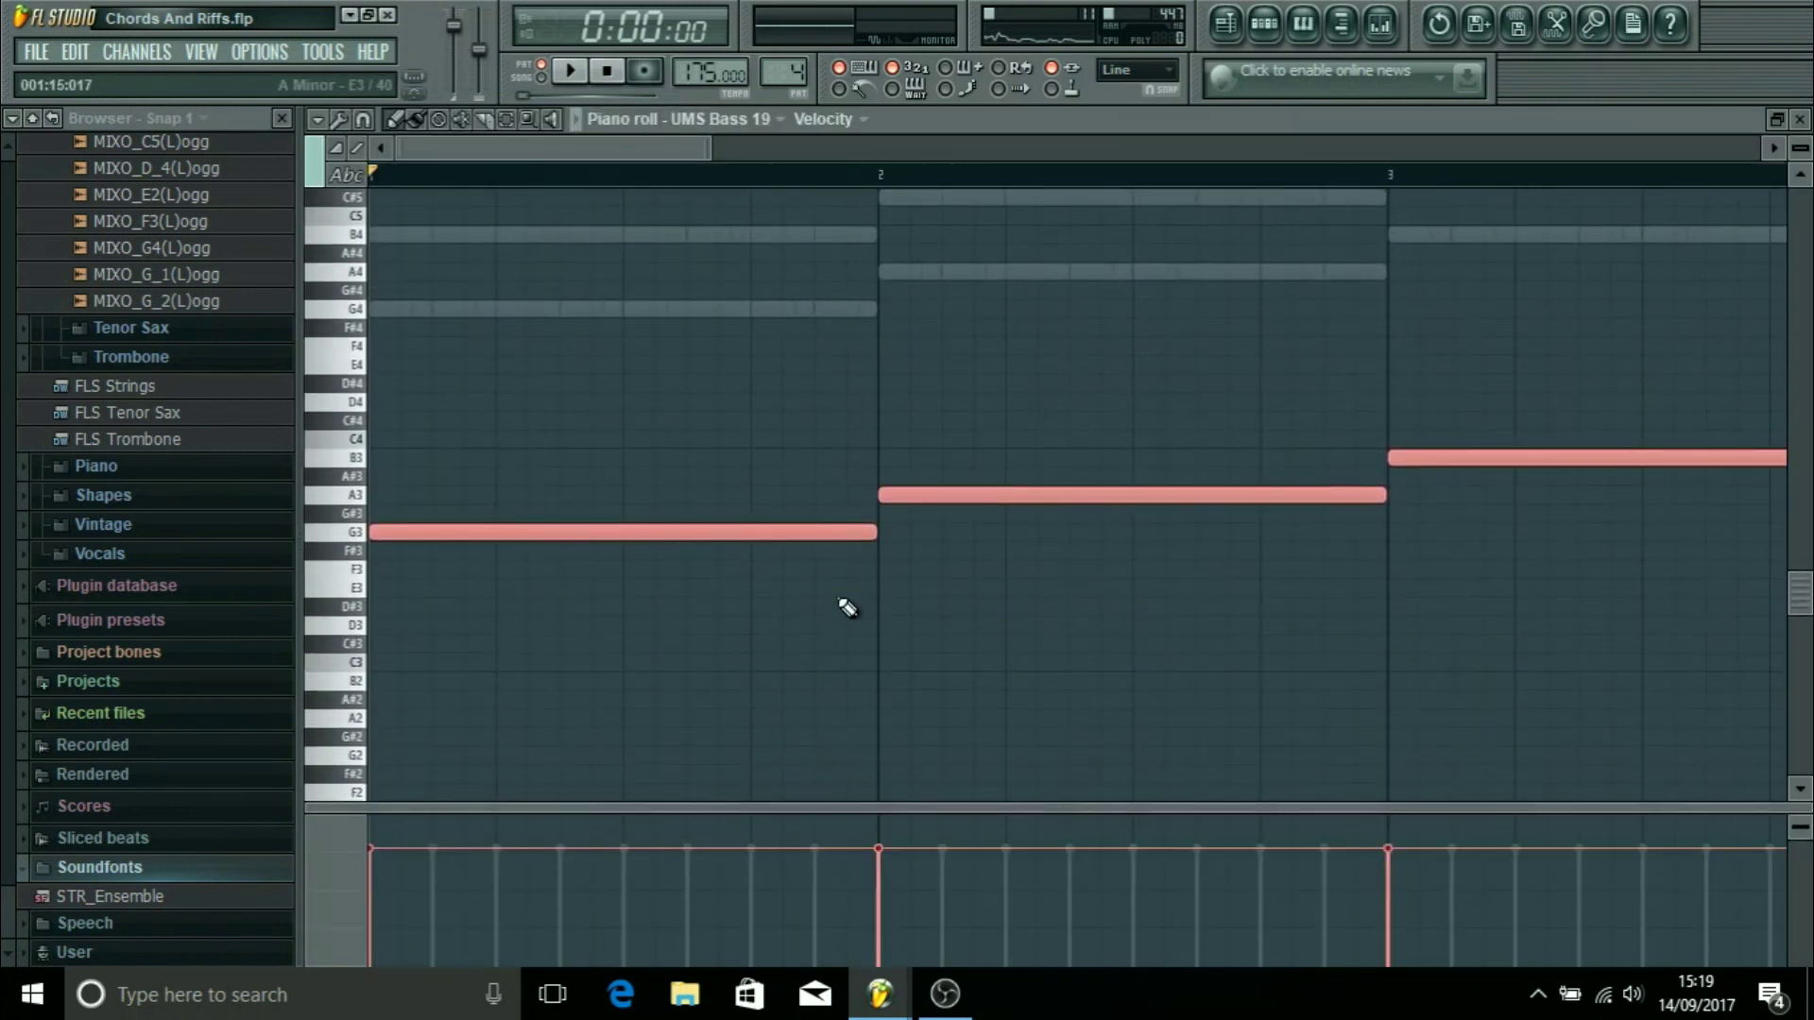
scroll(841, 601, "up", 2)
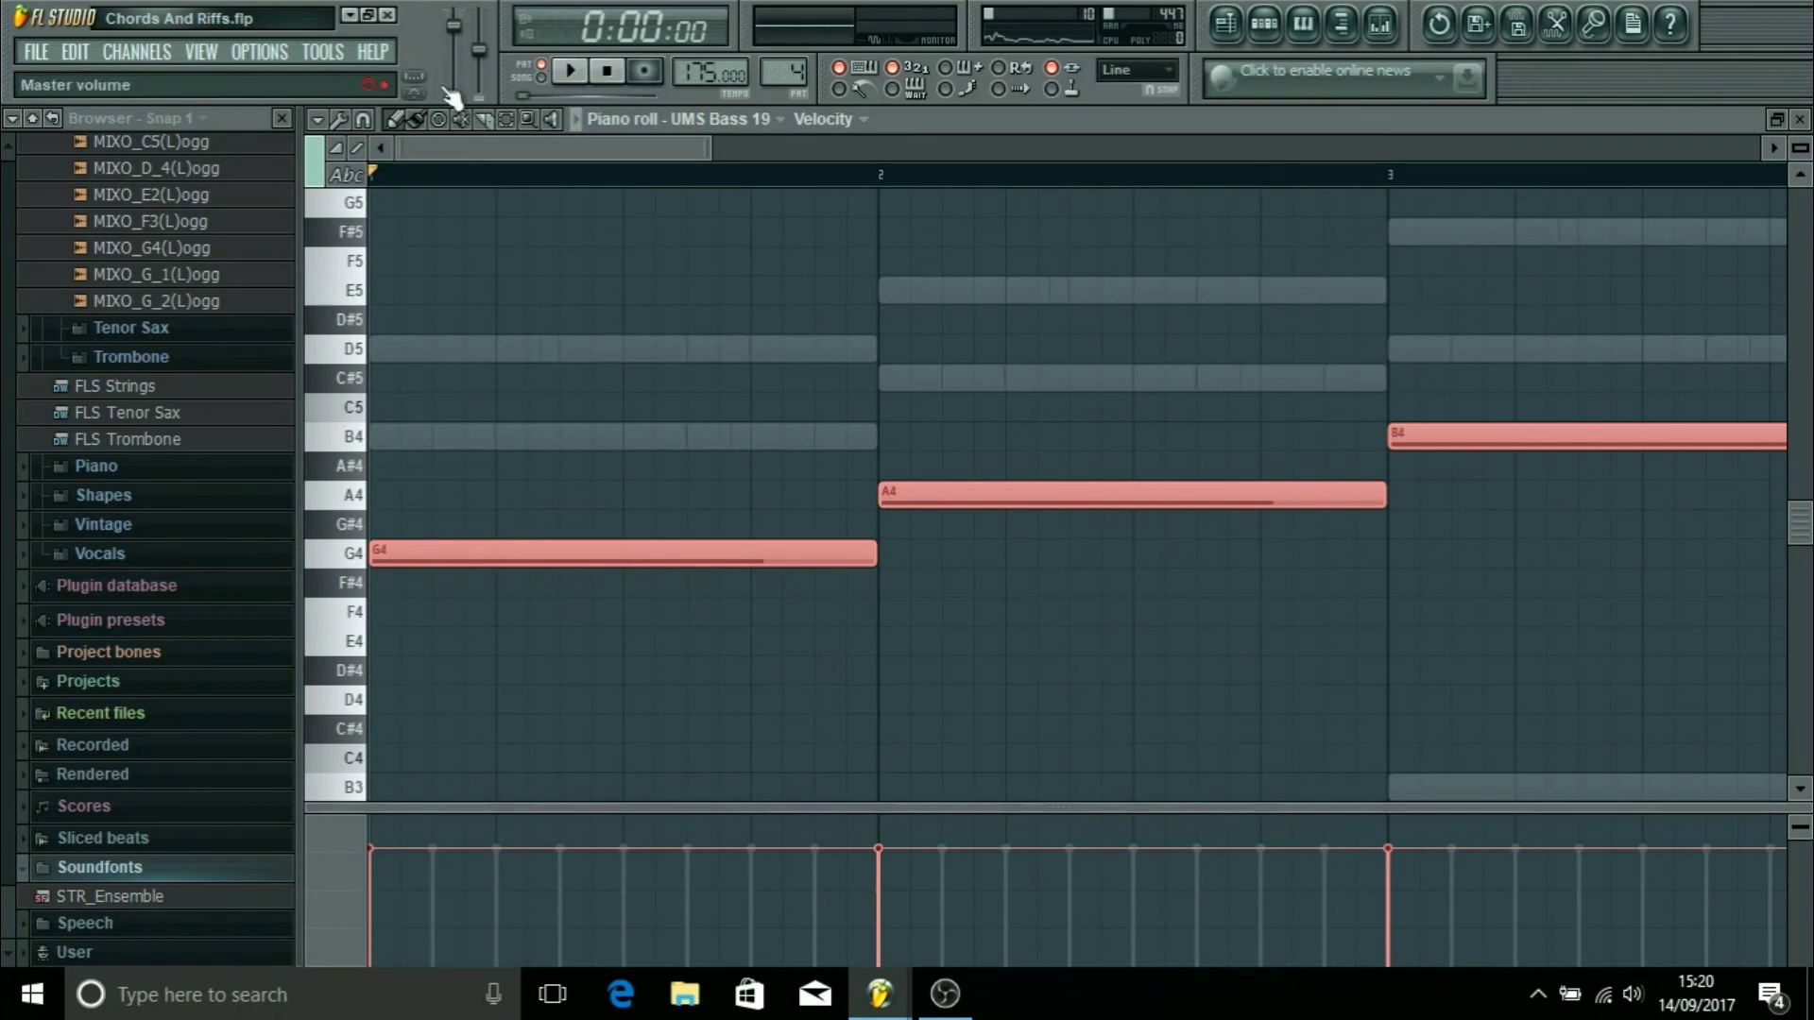
Step: Chop the selected bass root notes with the chopper's Default pattern
left_click(340, 120)
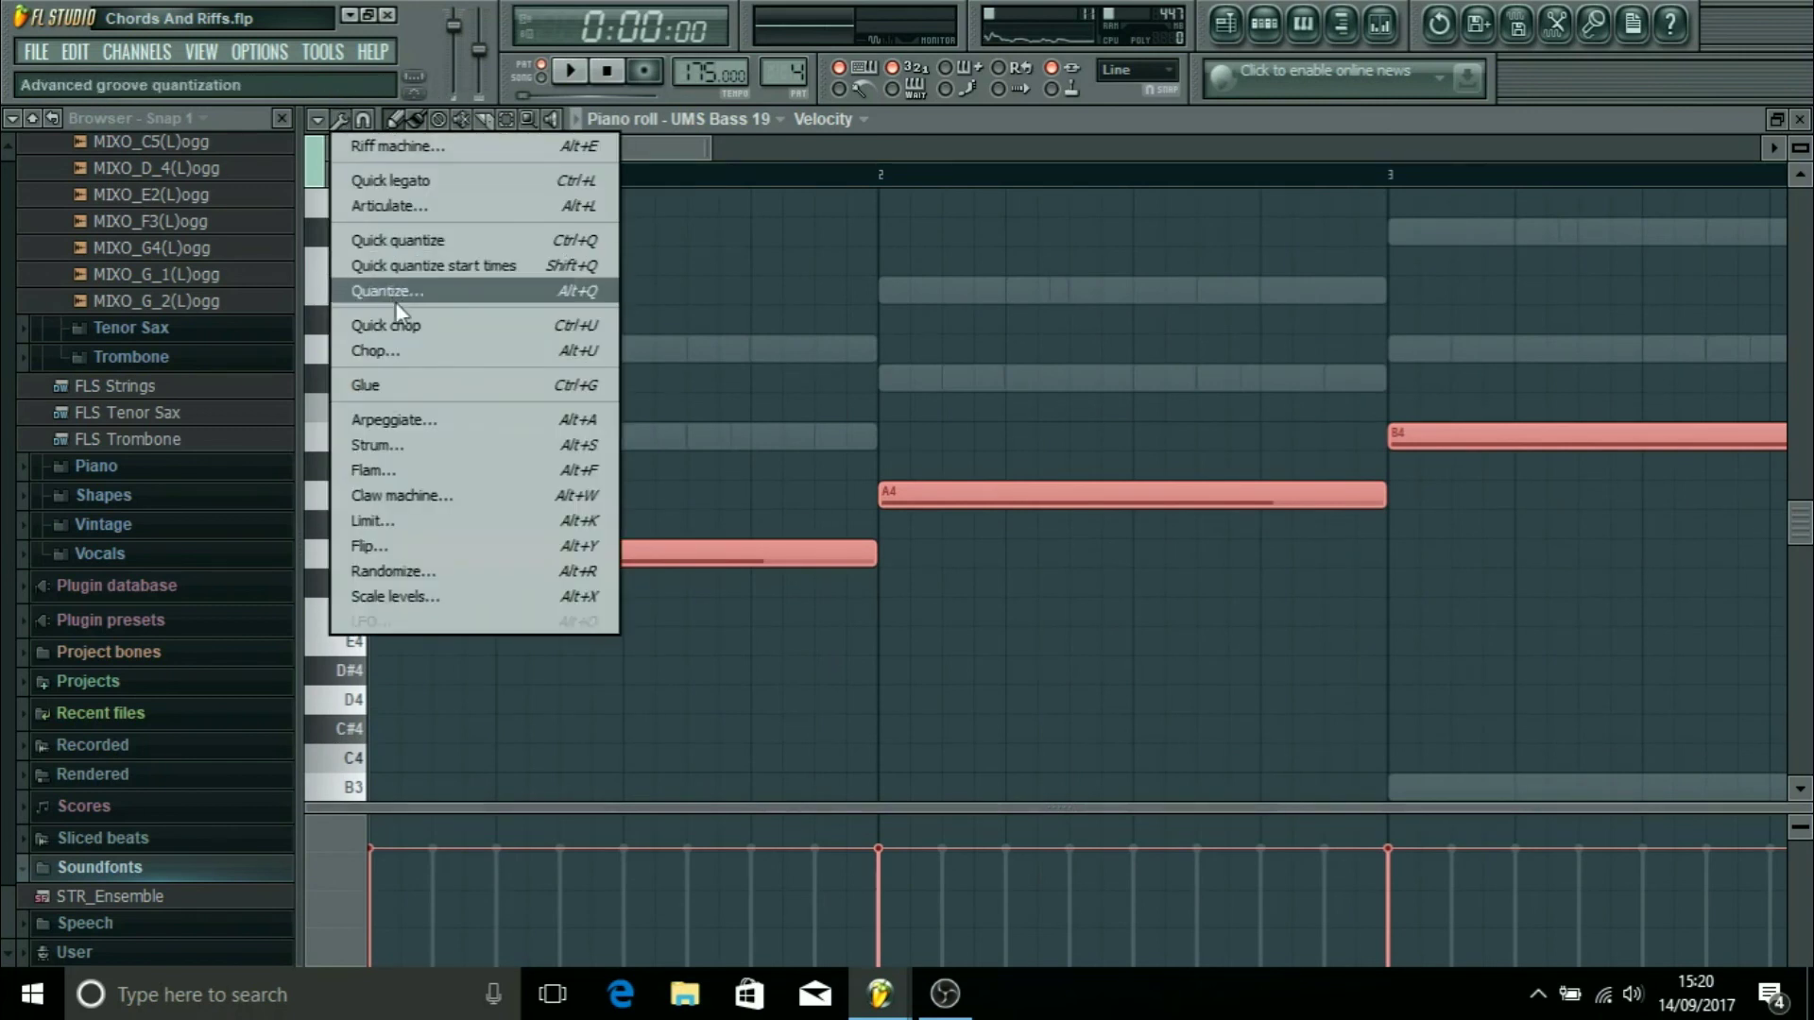
left_click(407, 351)
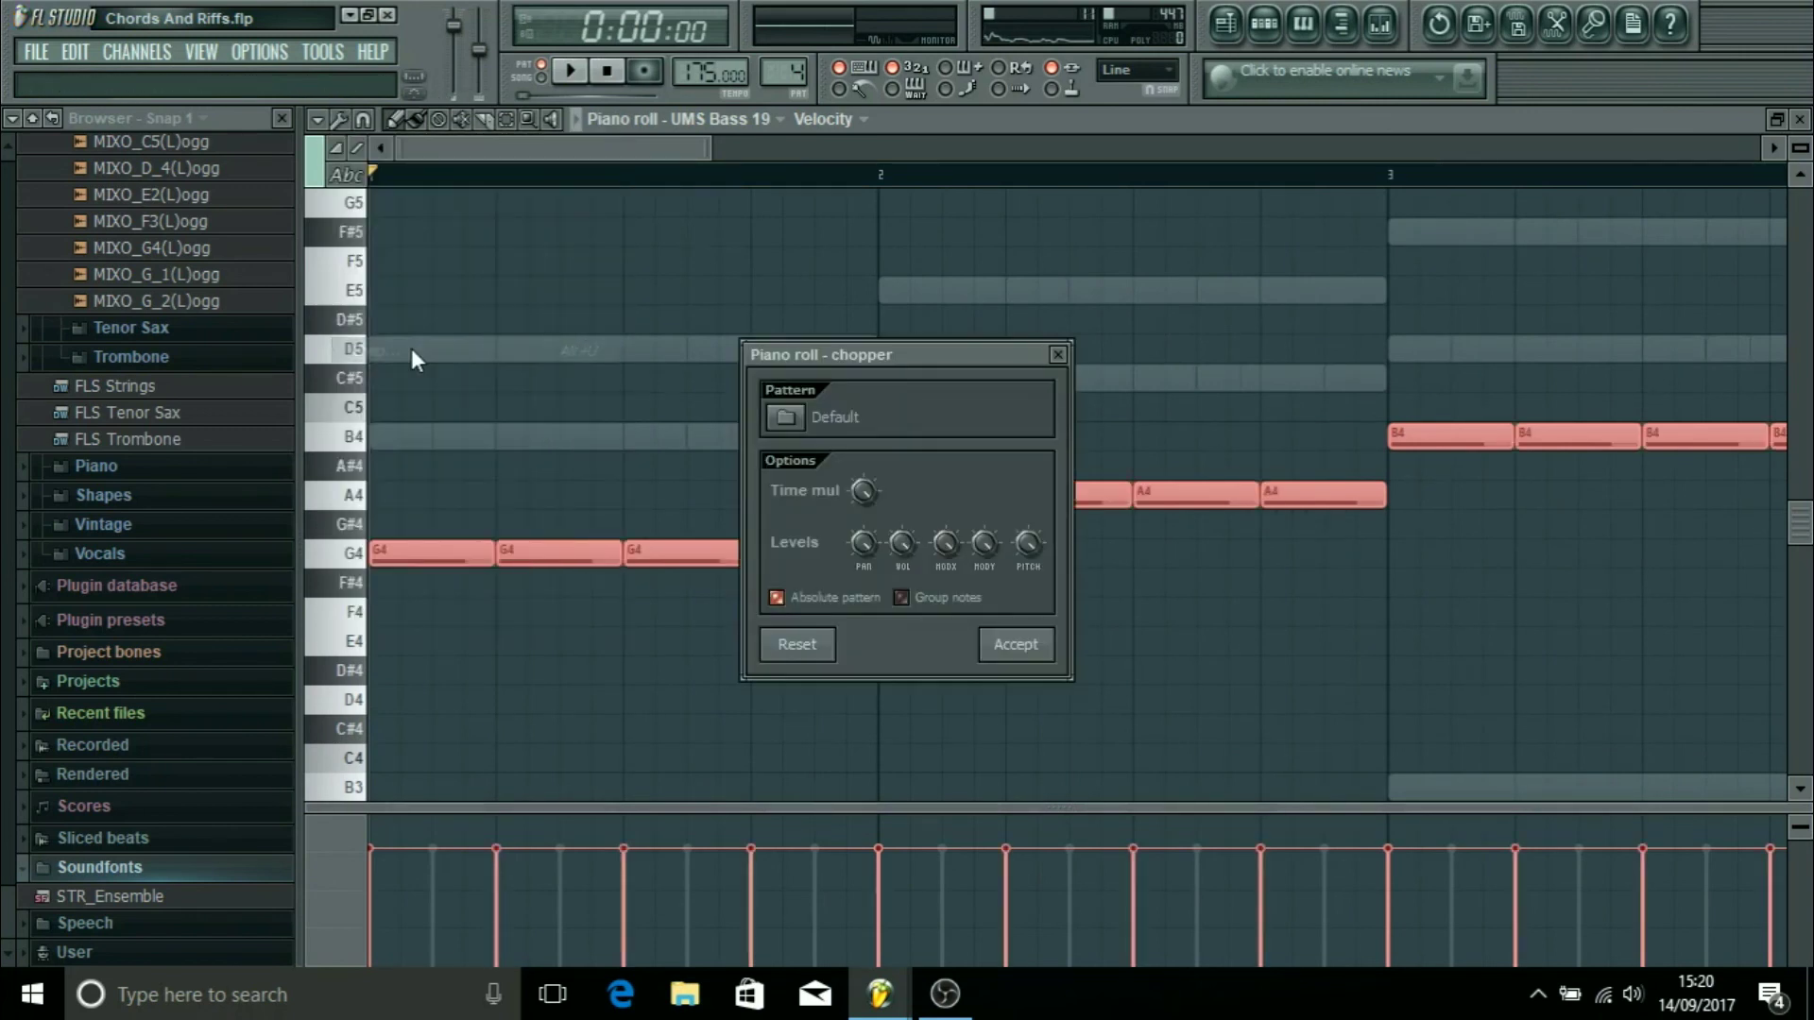
left_click(1016, 643)
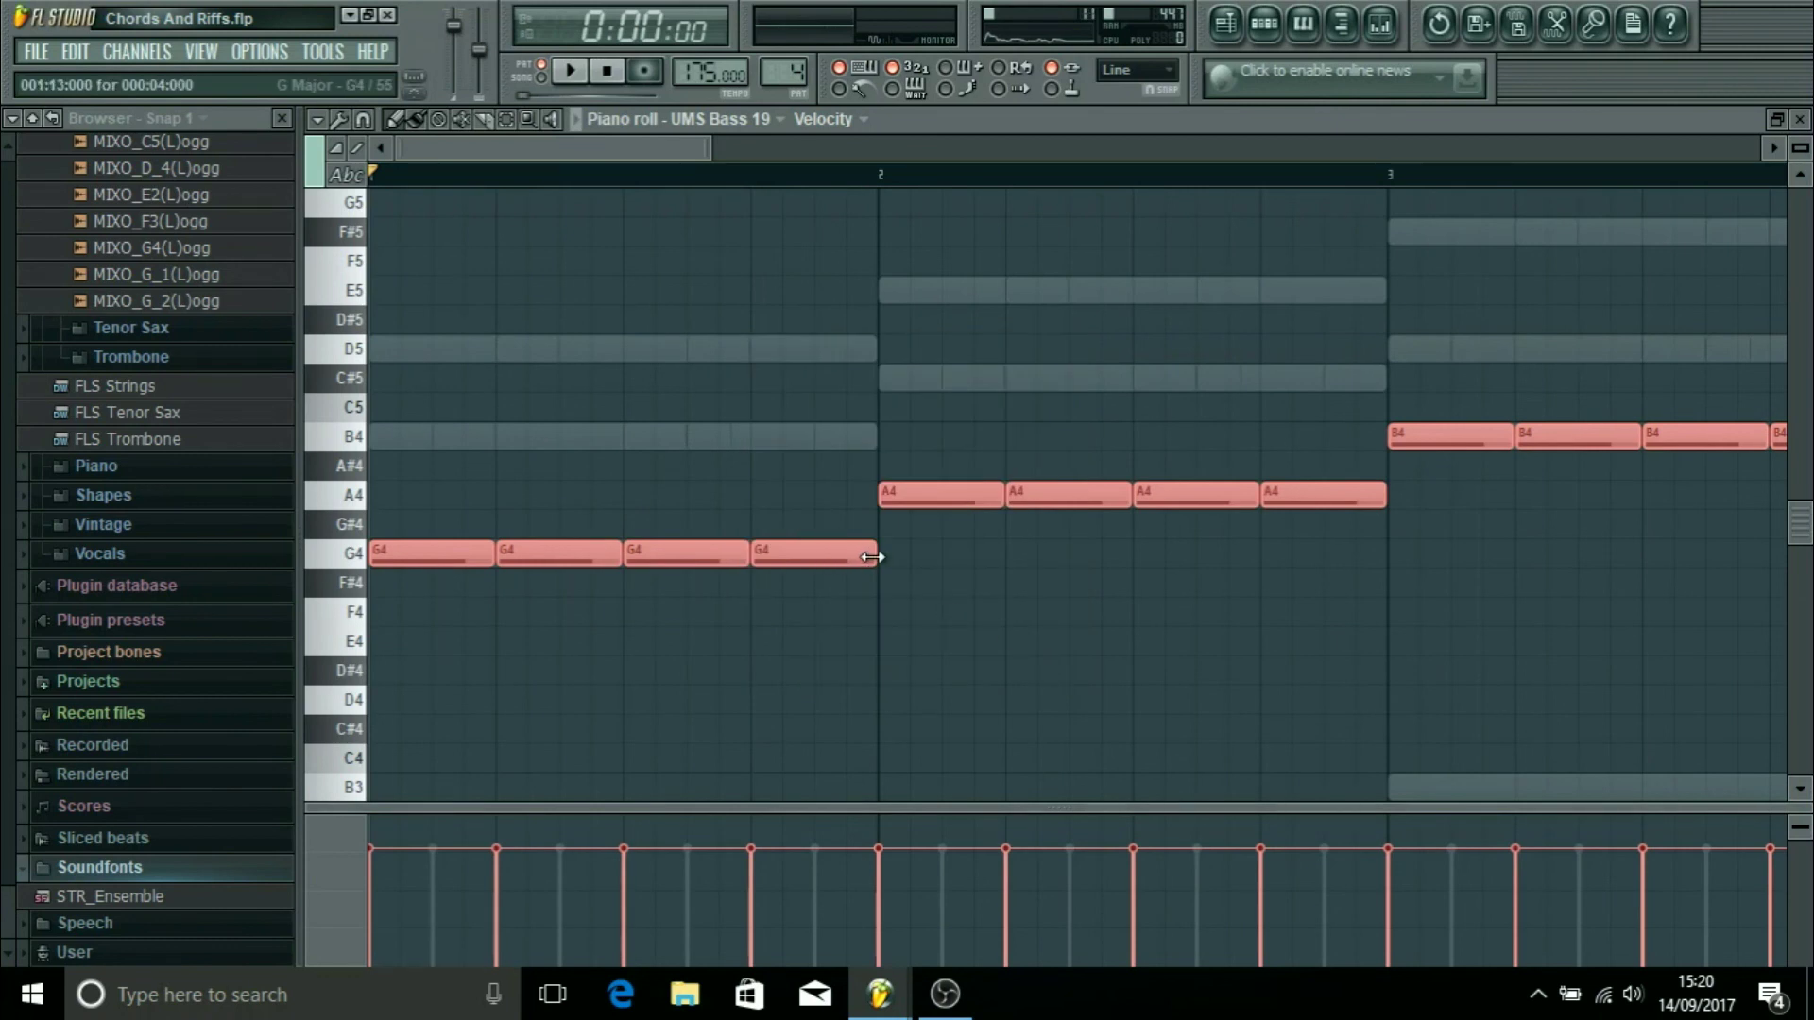
Step: Shorten all chopped bass notes to about one and a half steps and shift them half a beat later
left_click_drag(871, 558, 792, 542)
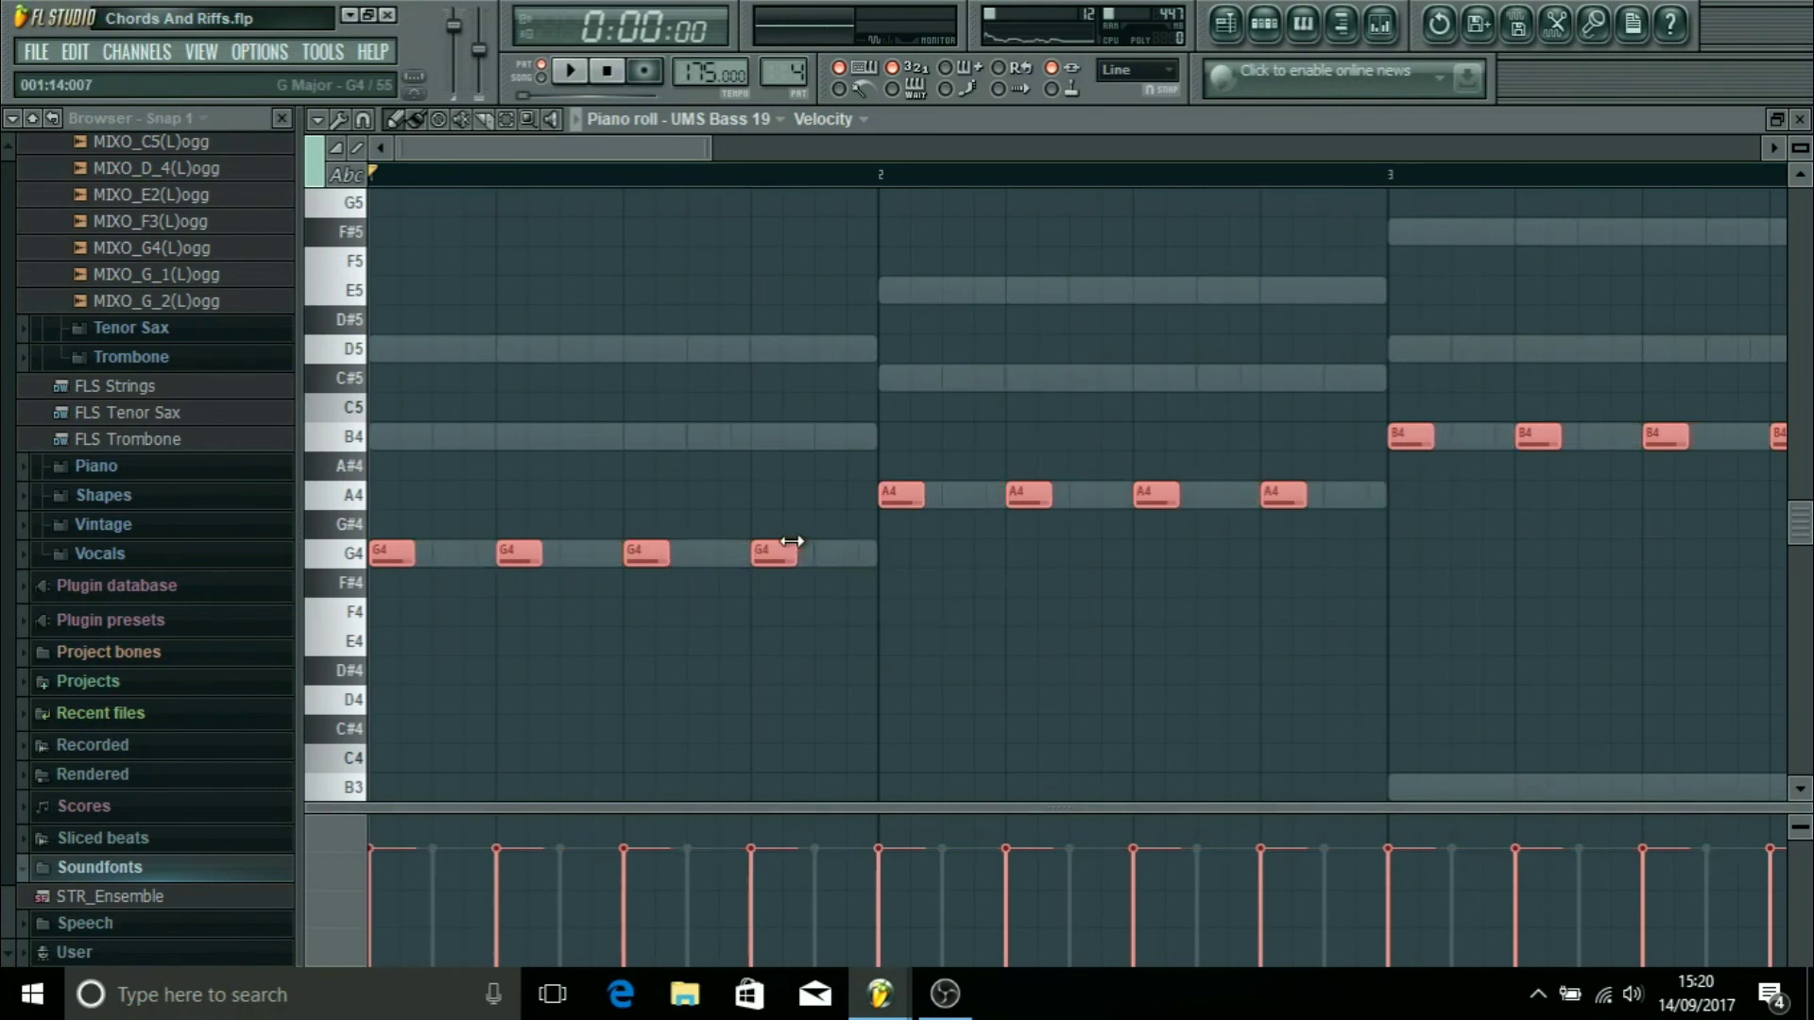
scroll(798, 546, "right", 10)
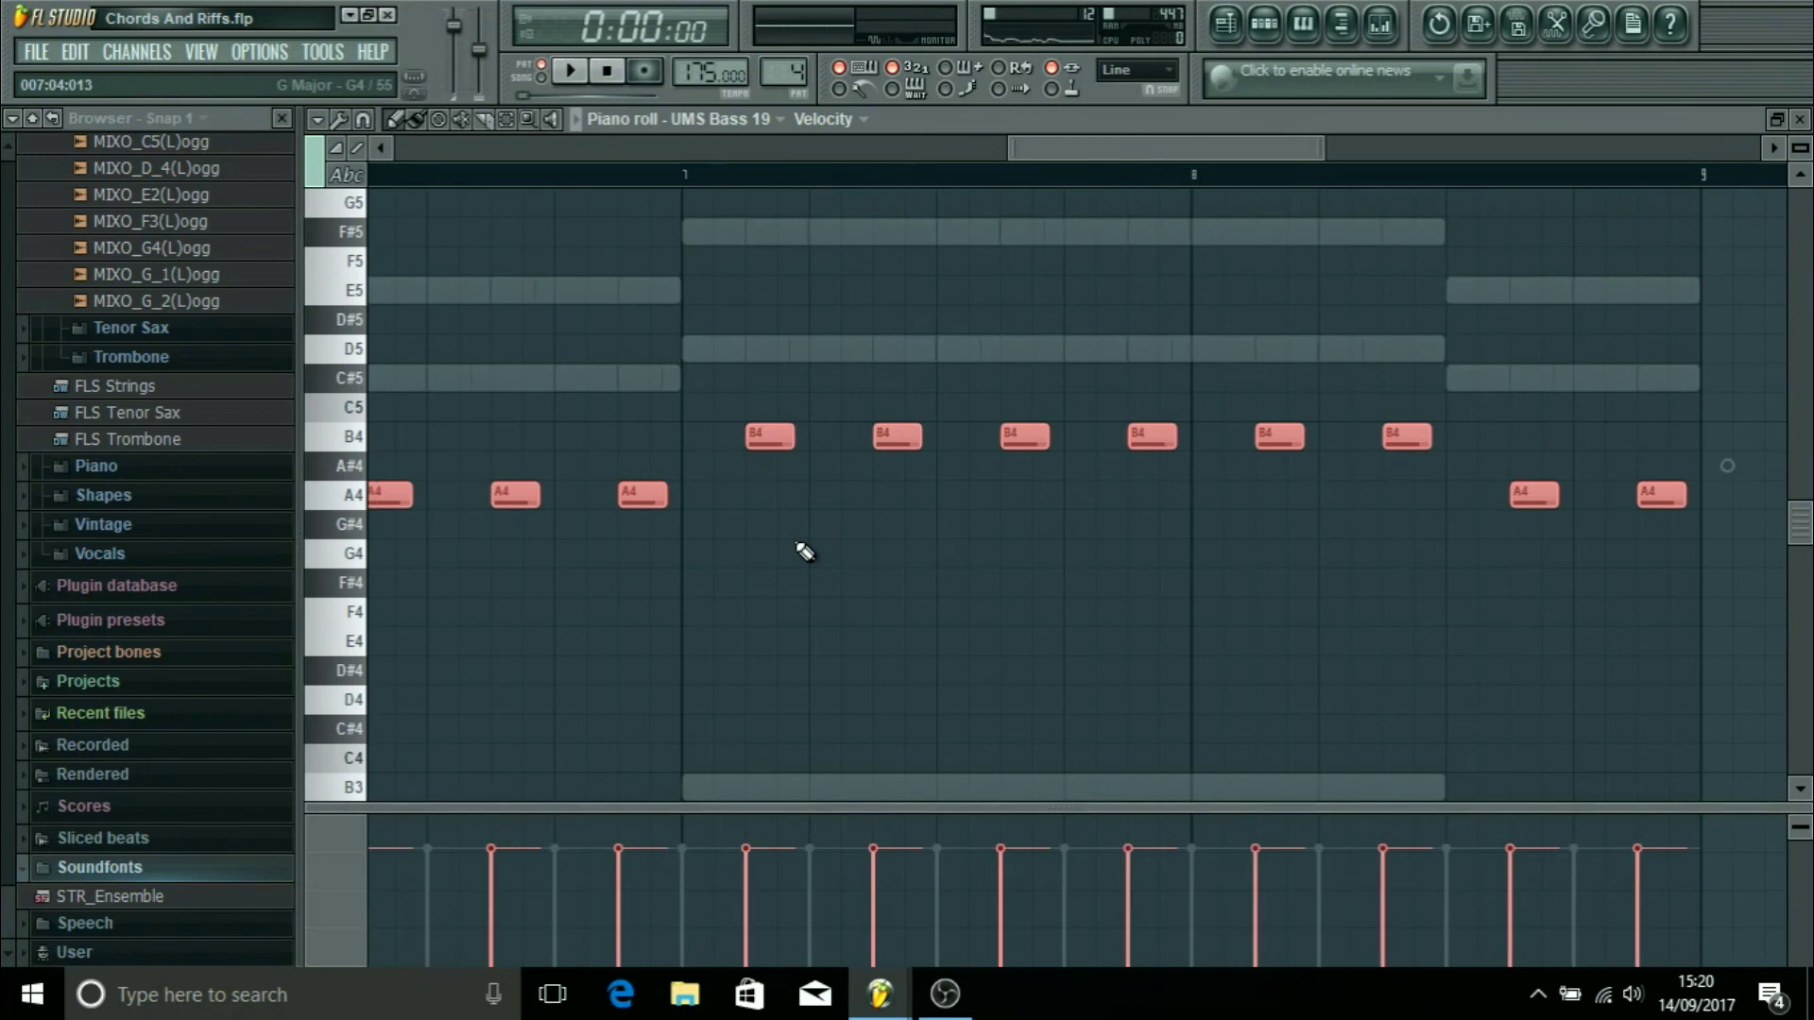
scroll(805, 553, "left", 10)
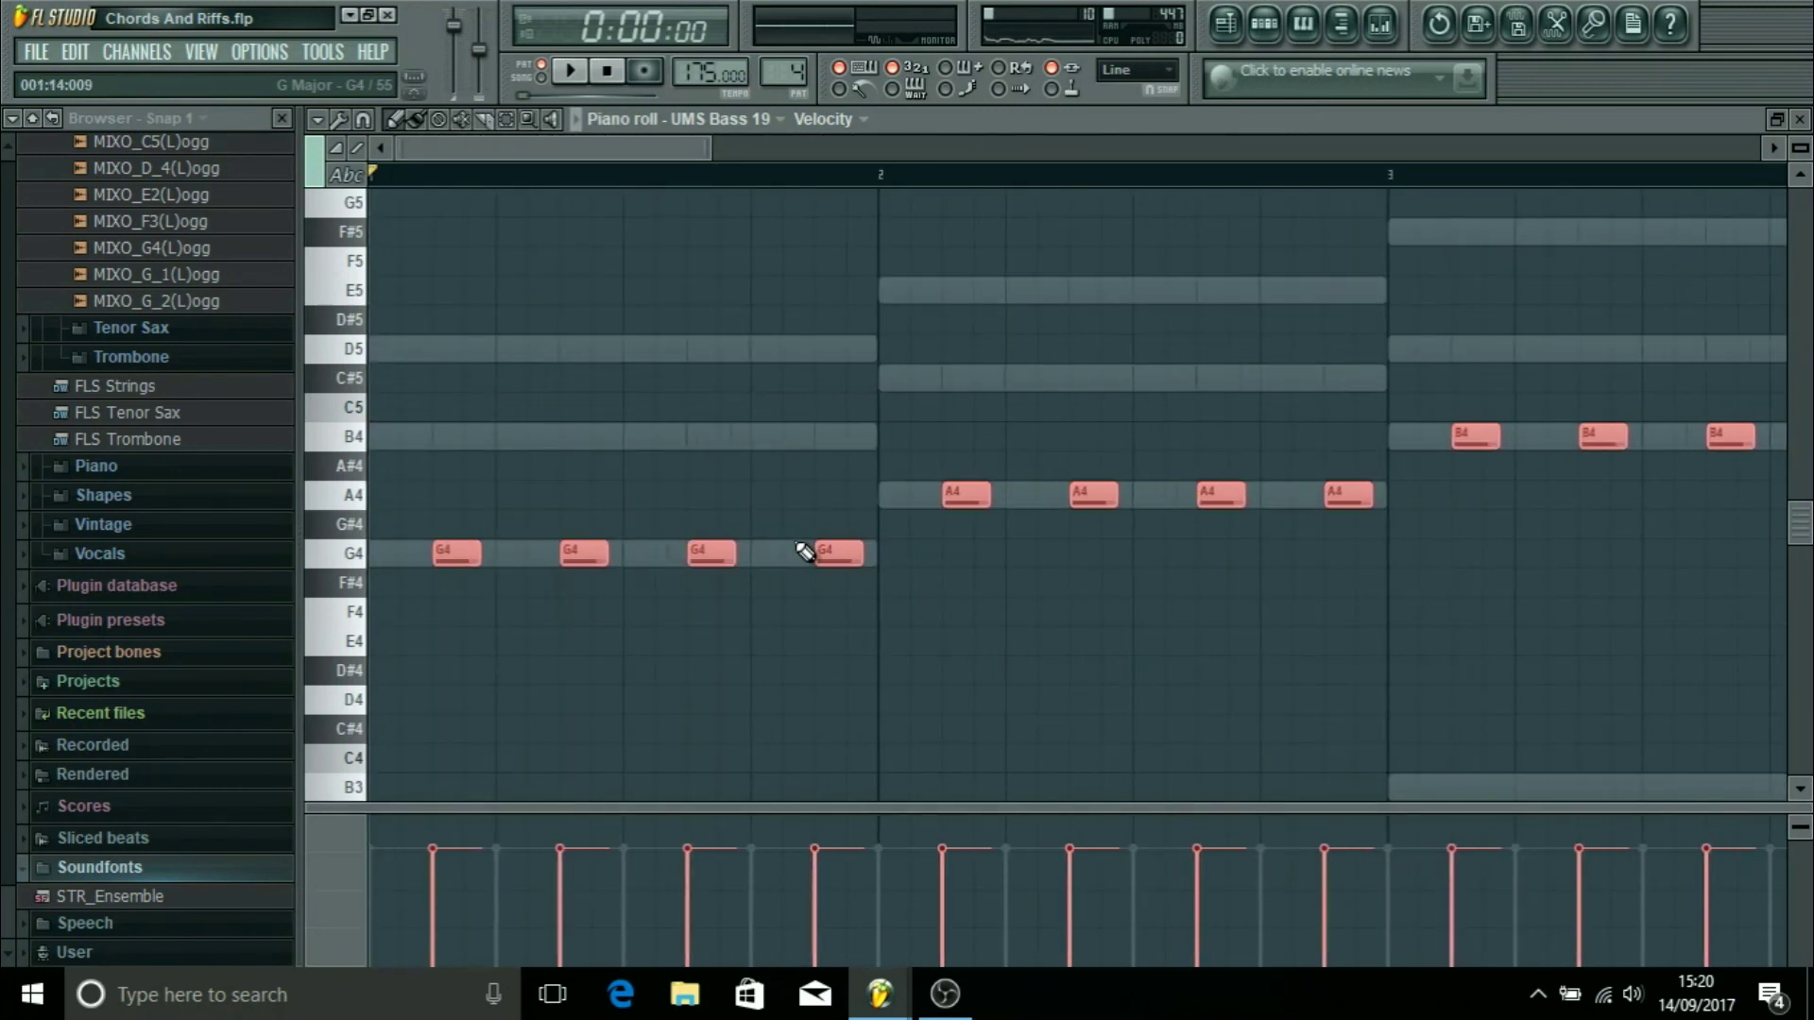
Step: Paste a copy of the short bass notes onto the beats and lower the copies by one octave
scroll(804, 553, "right", 15)
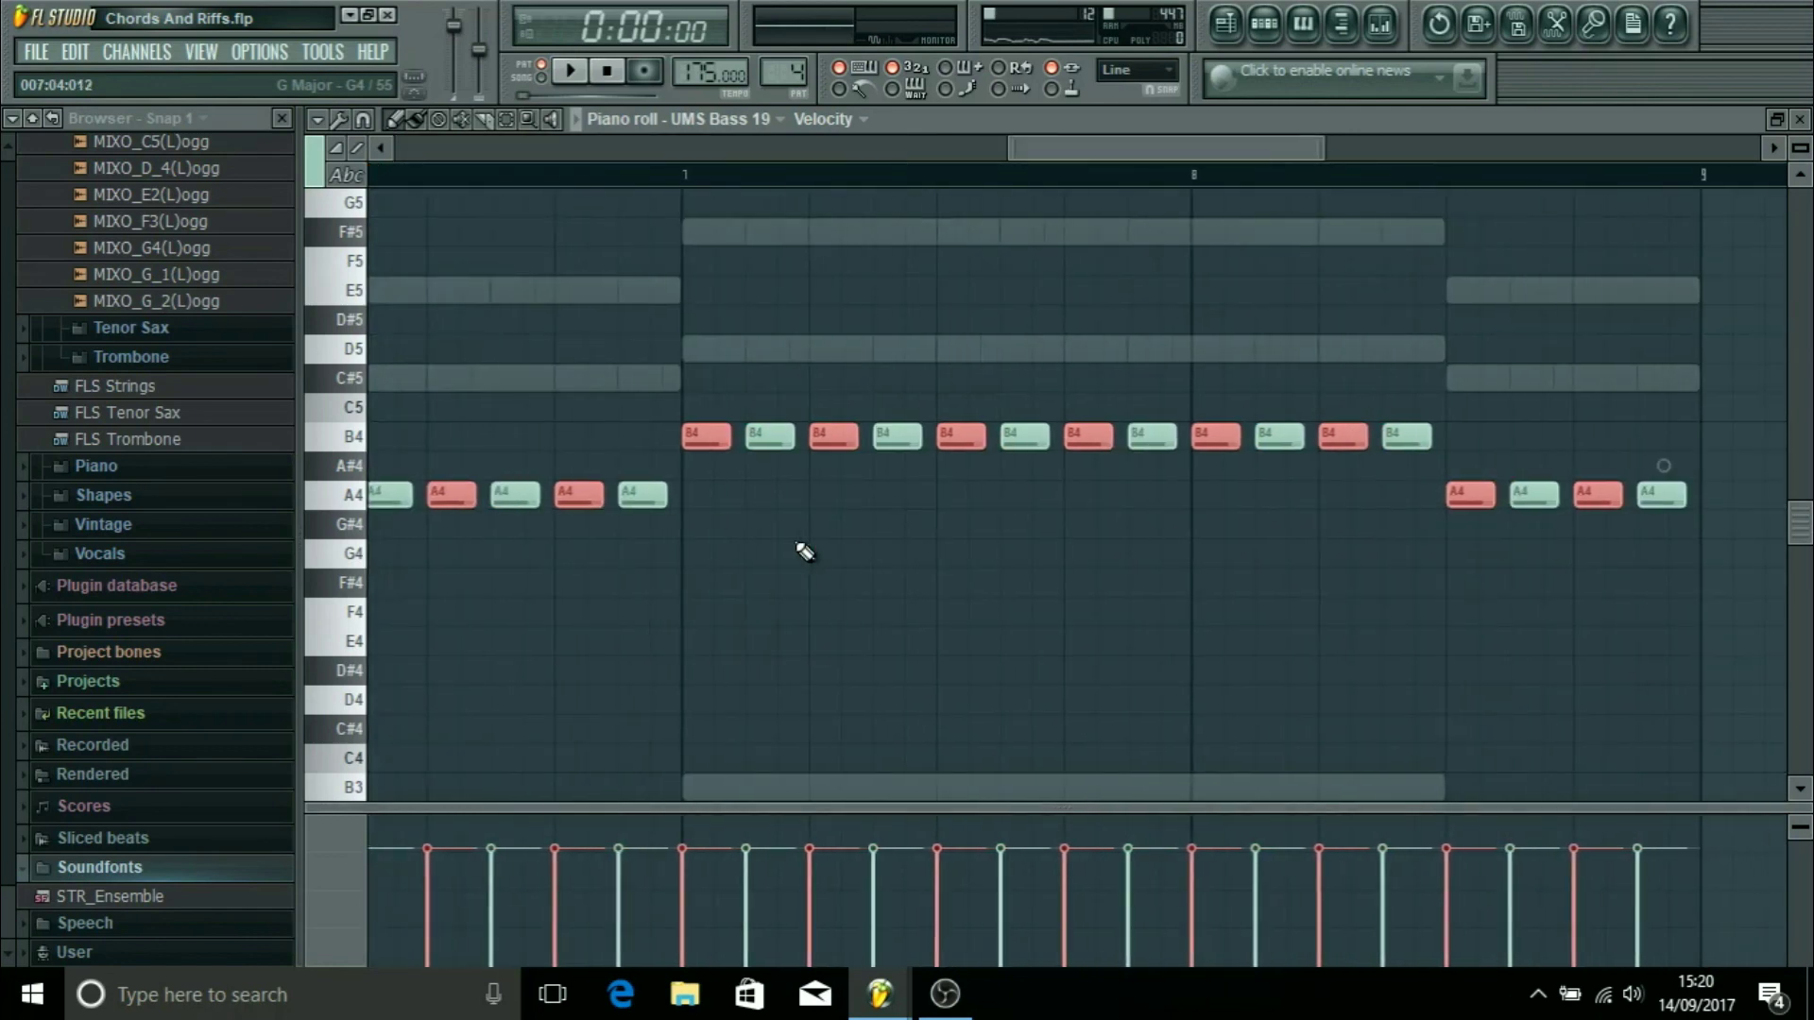
scroll(805, 553, "down", 2)
scroll(804, 553, "left", 13)
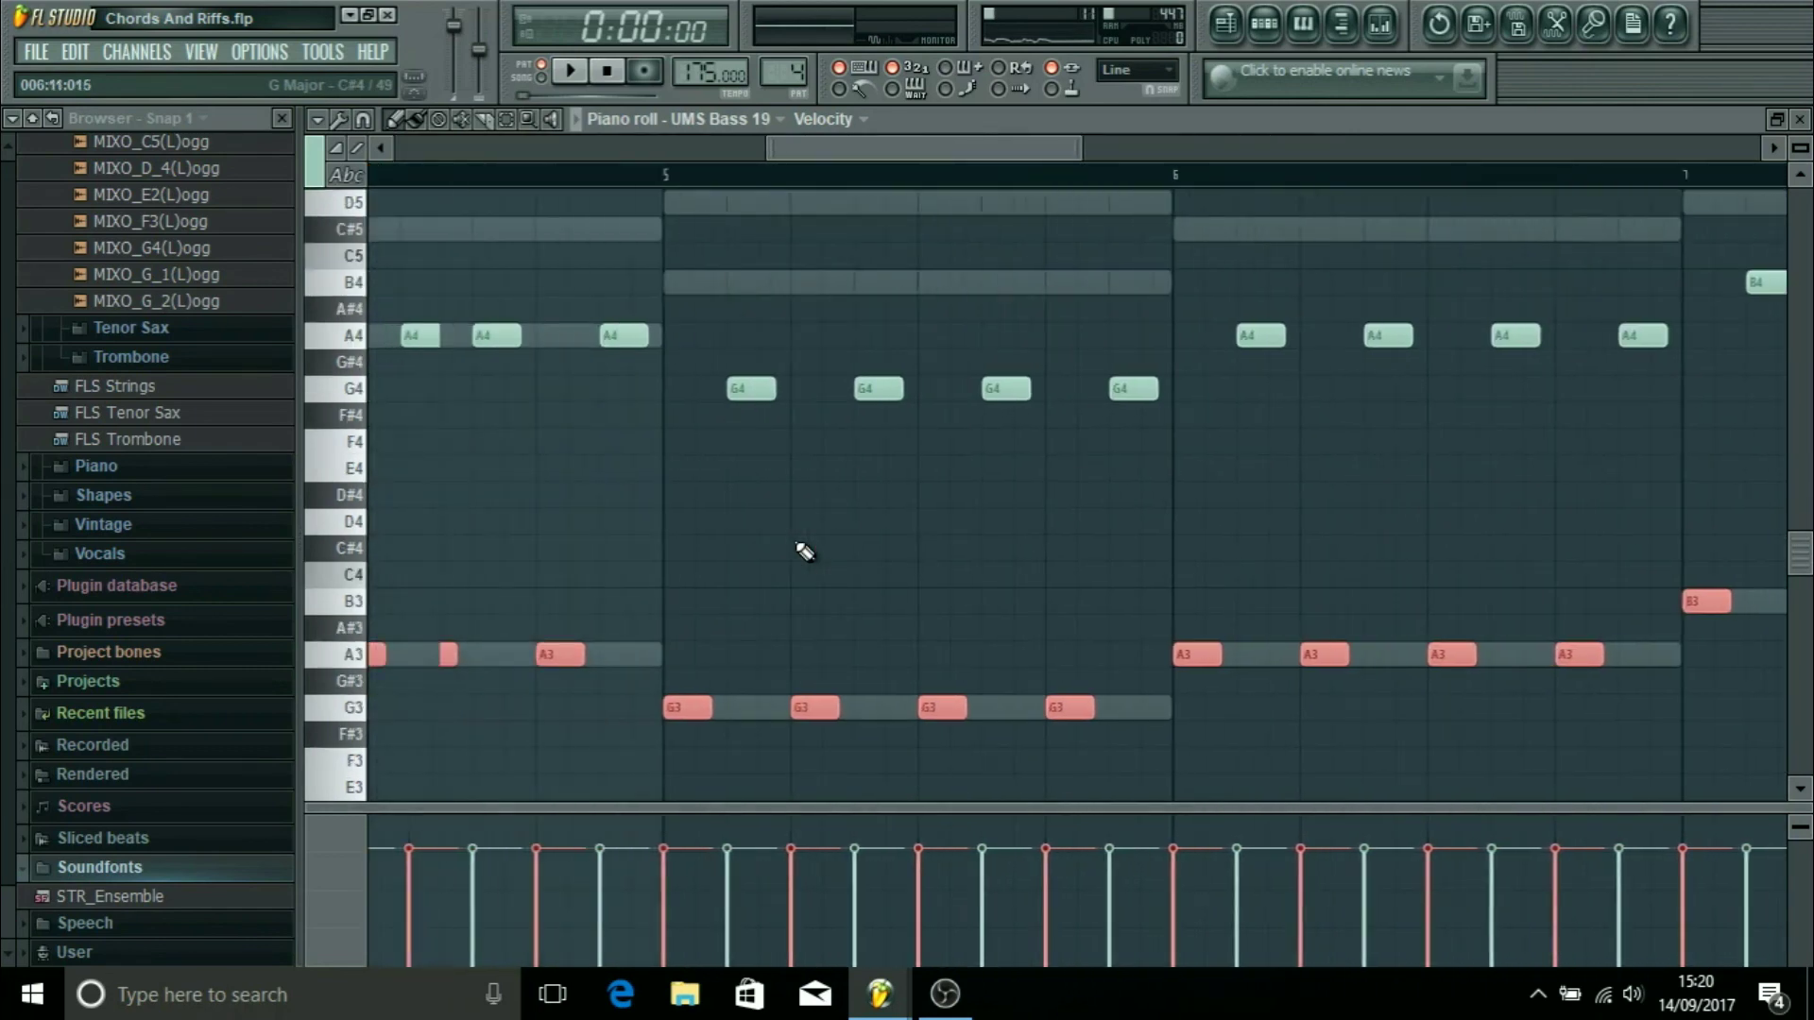
scroll(804, 553, "left", 6)
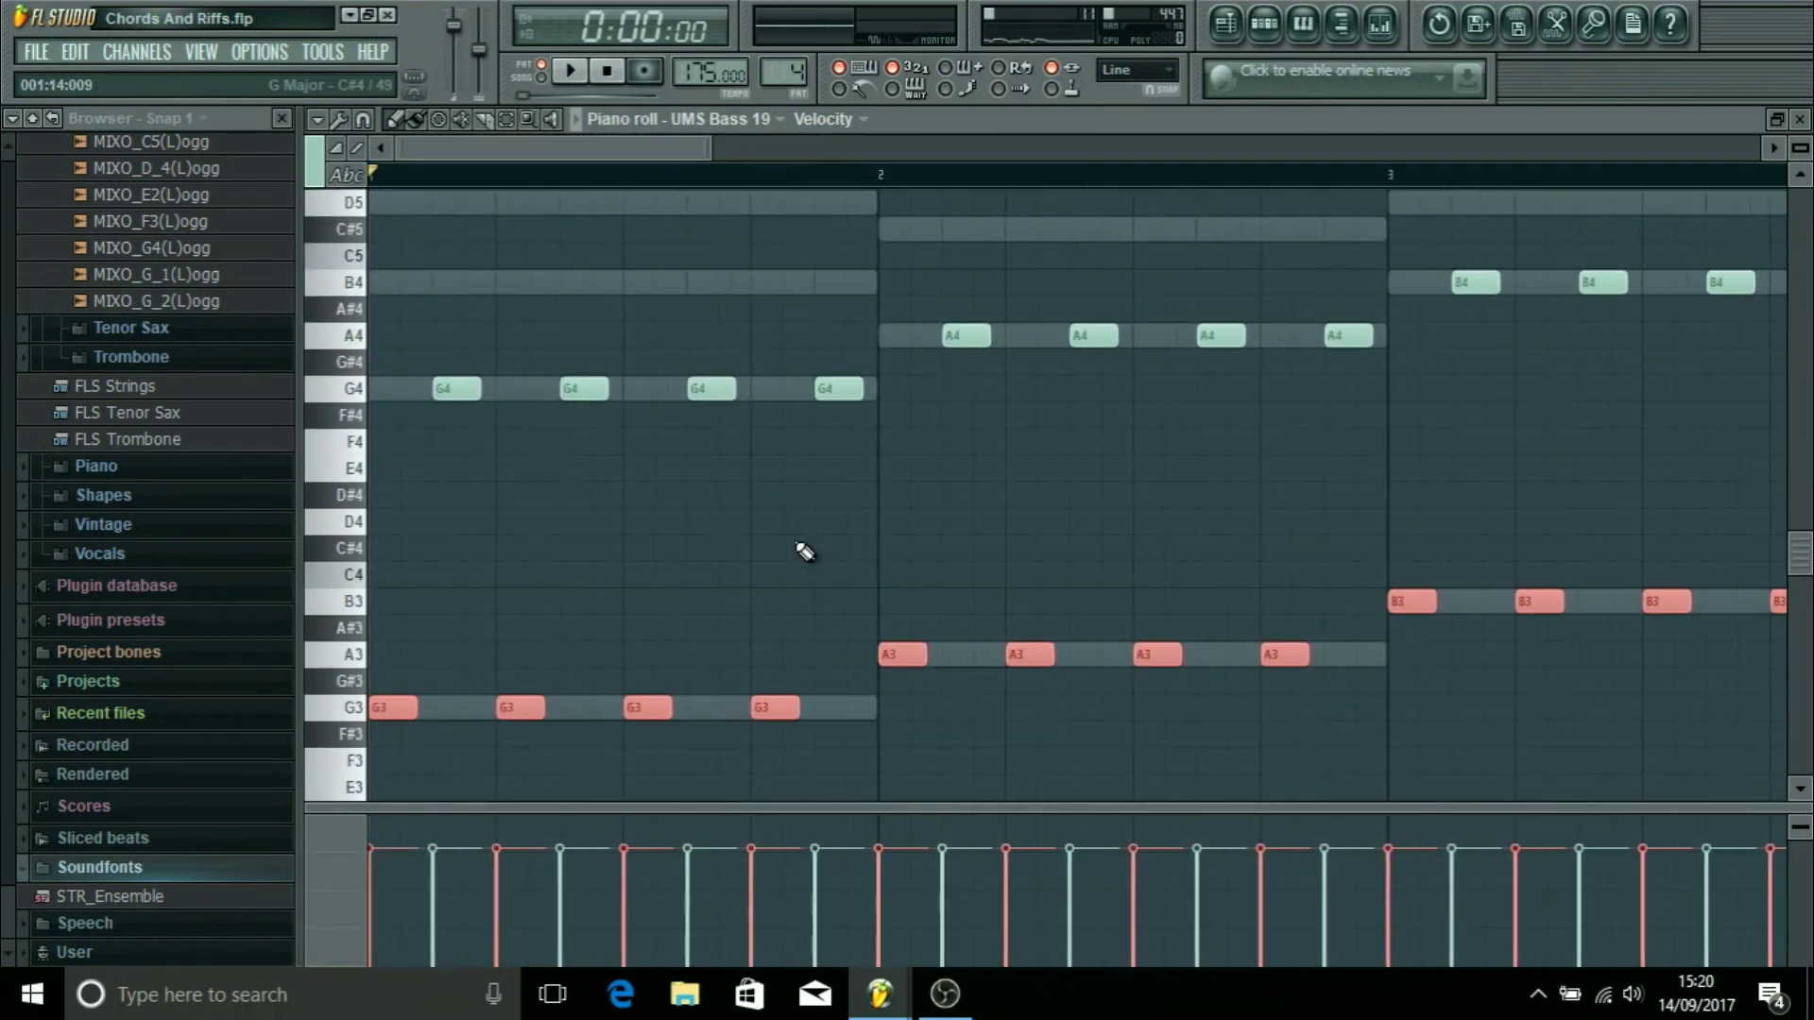